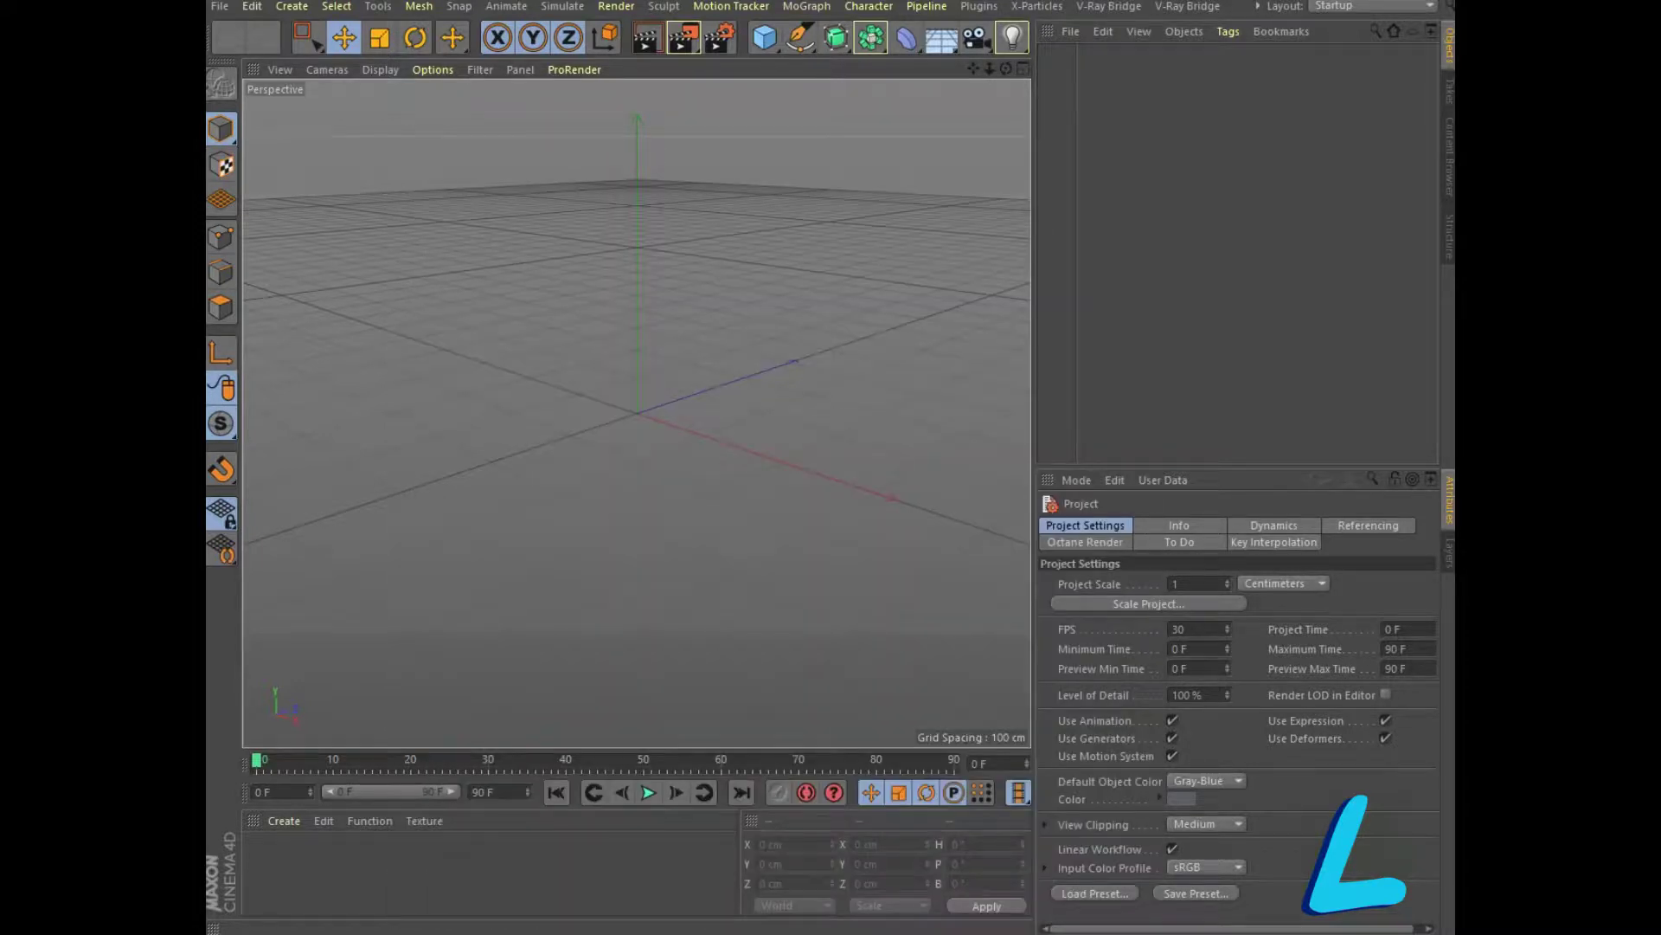
Maximize the Front view and load the heart image as its background
key("F5")
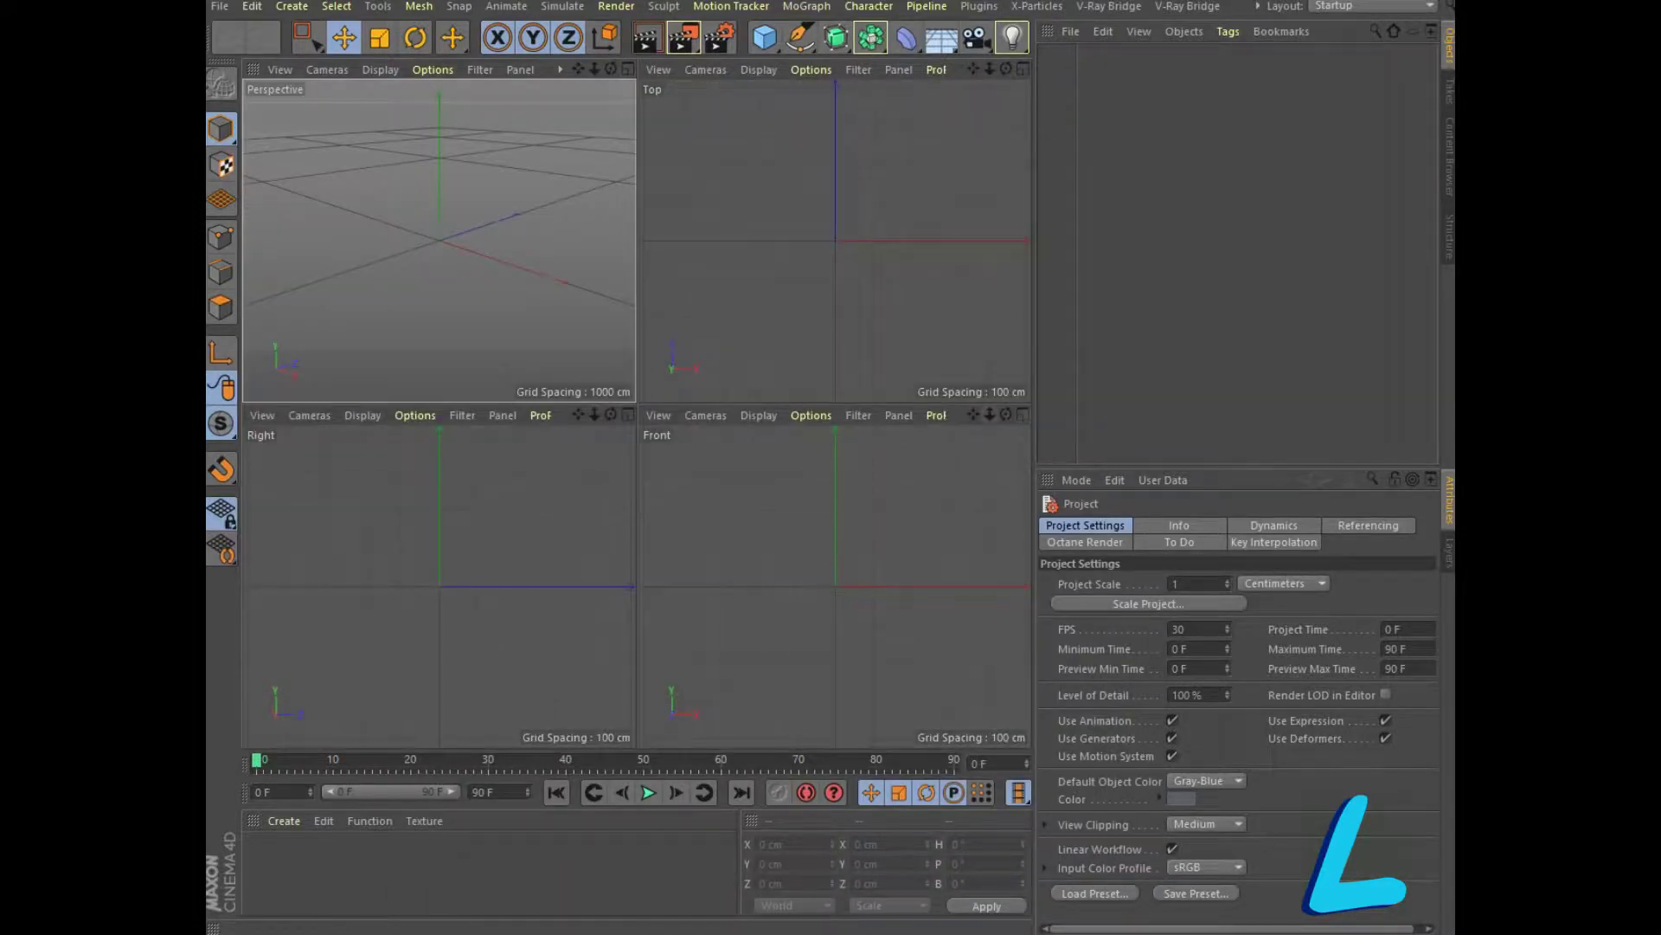
key("F4")
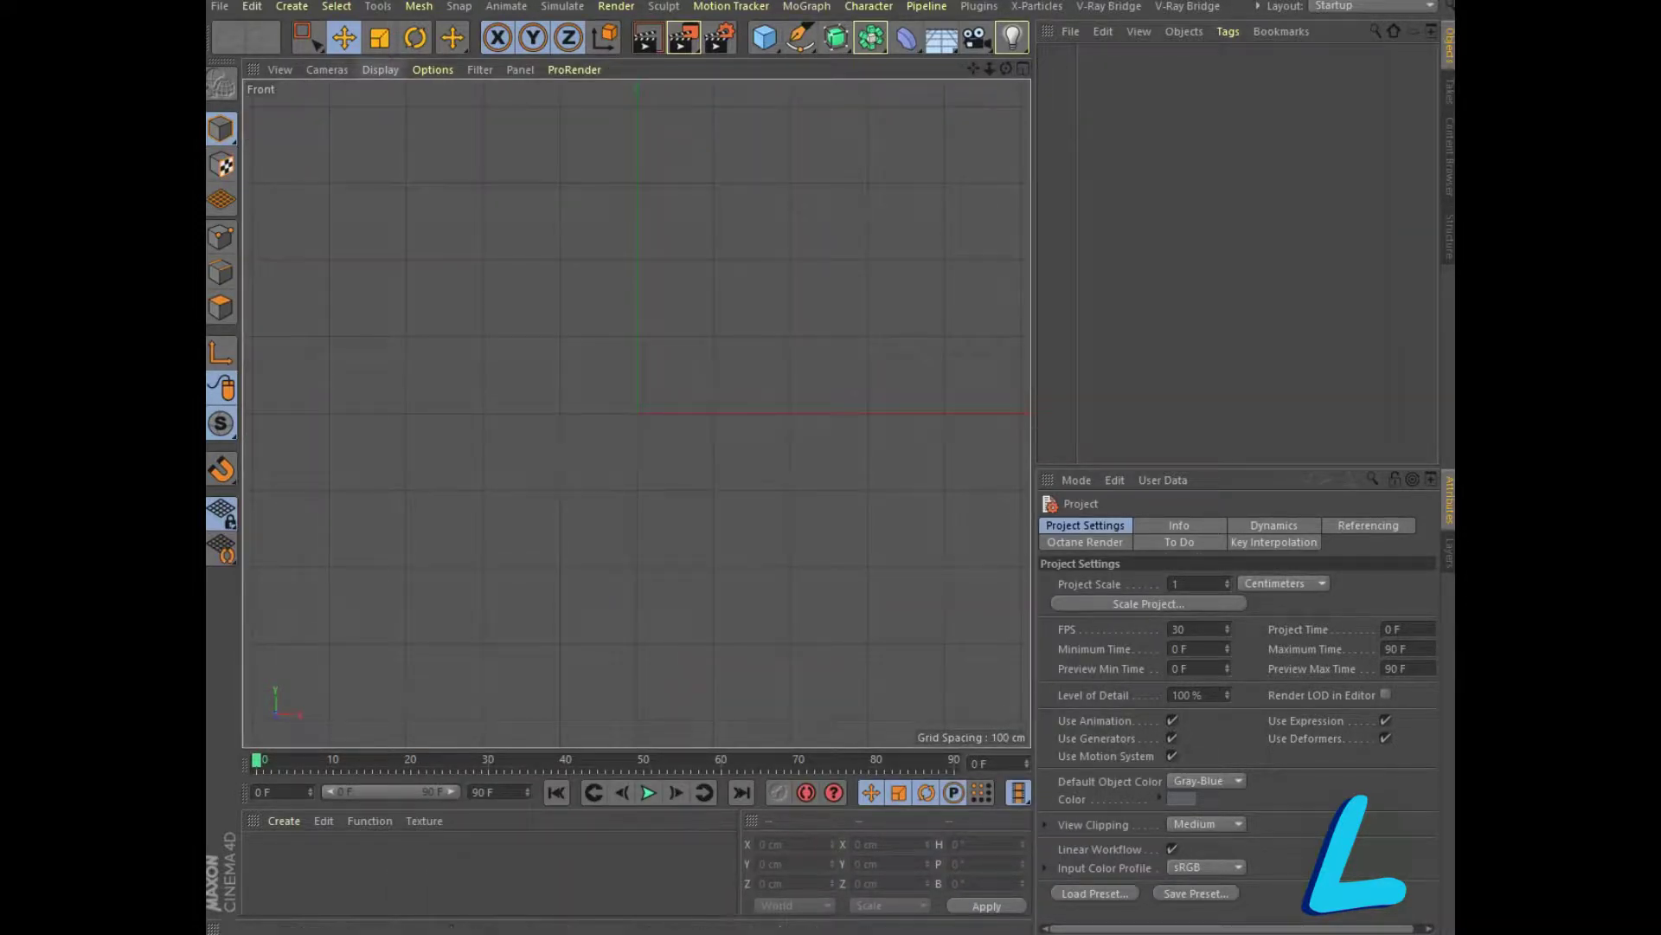
left_click(433, 69)
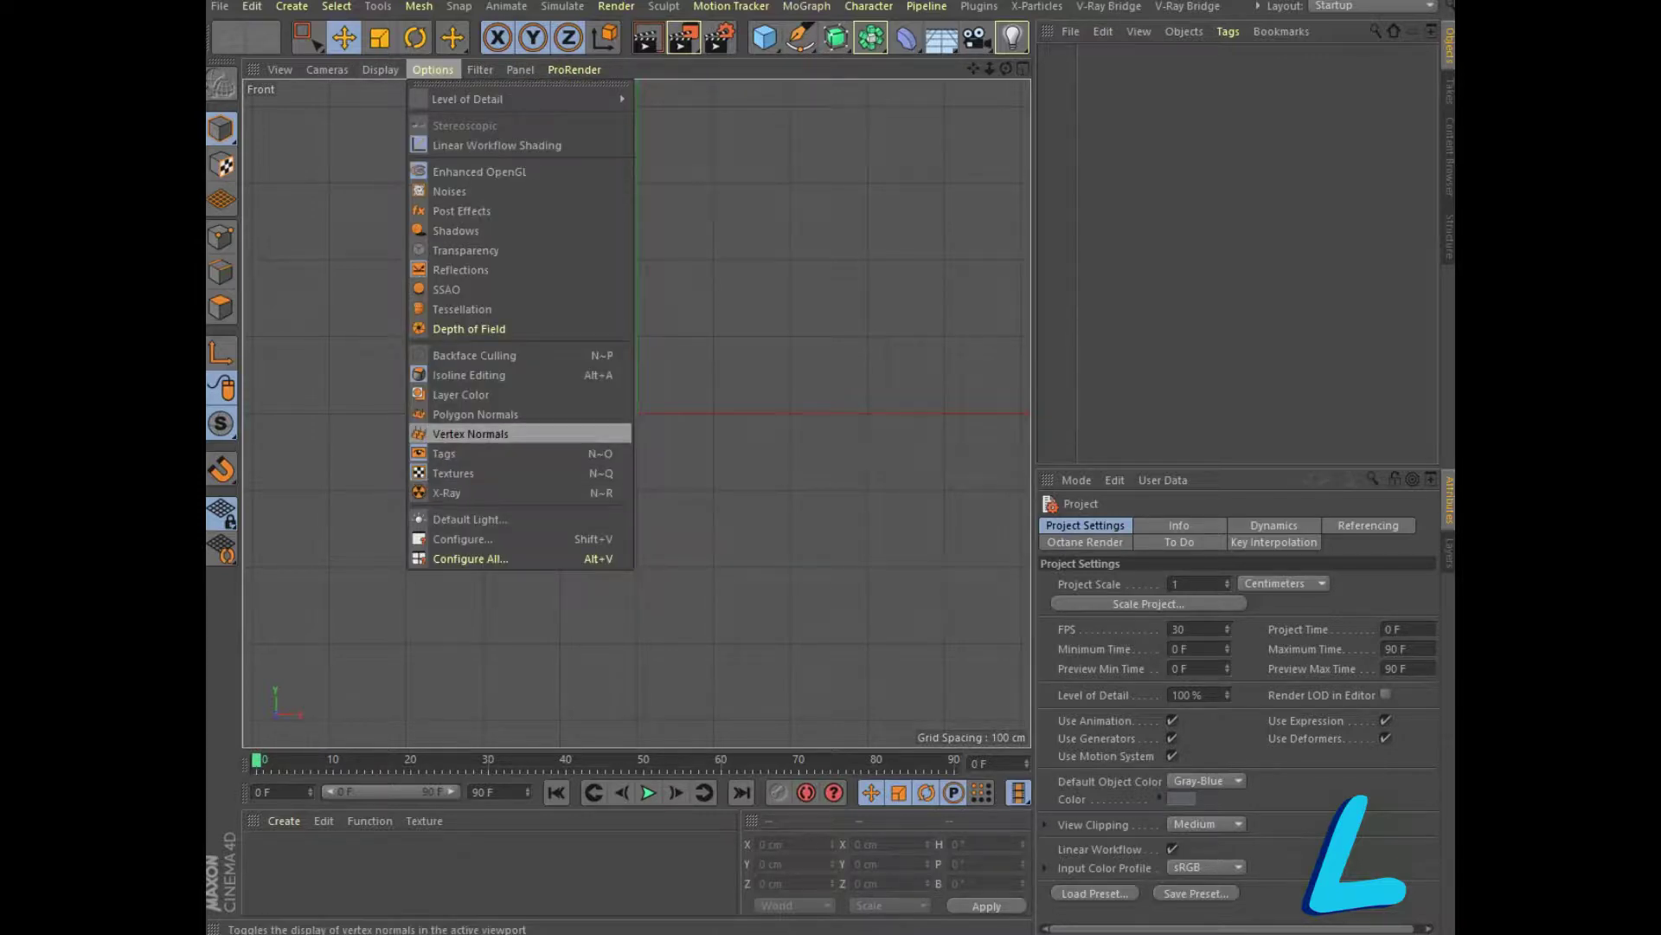
left_click(462, 538)
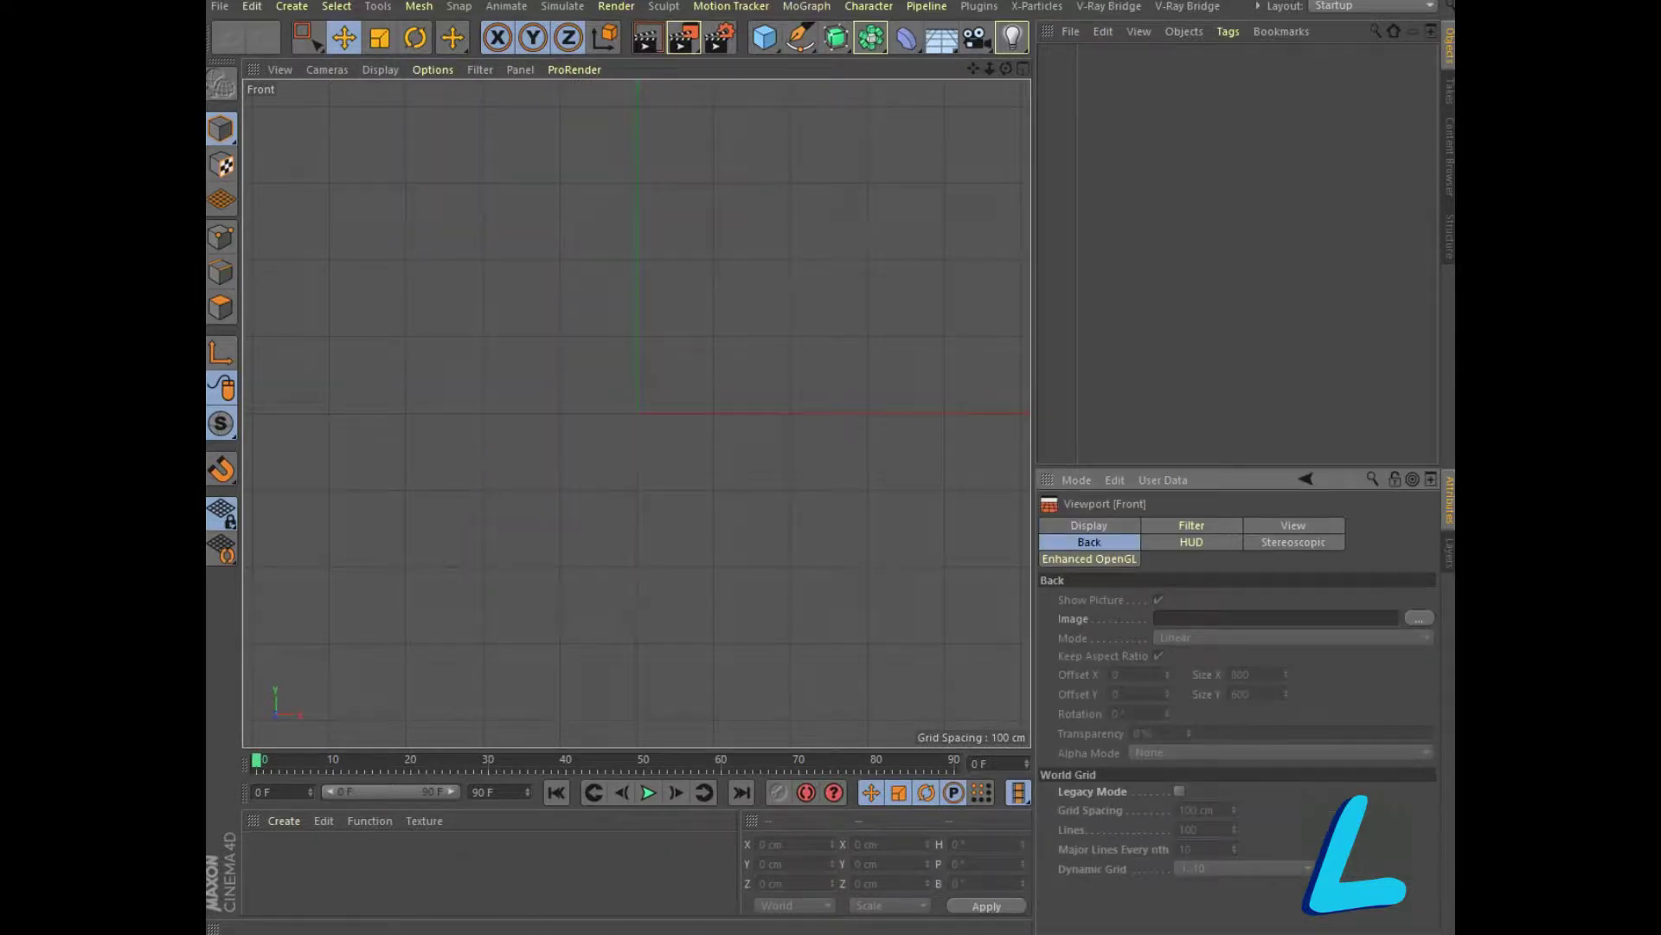
left_click(1419, 616)
left_click(433, 428)
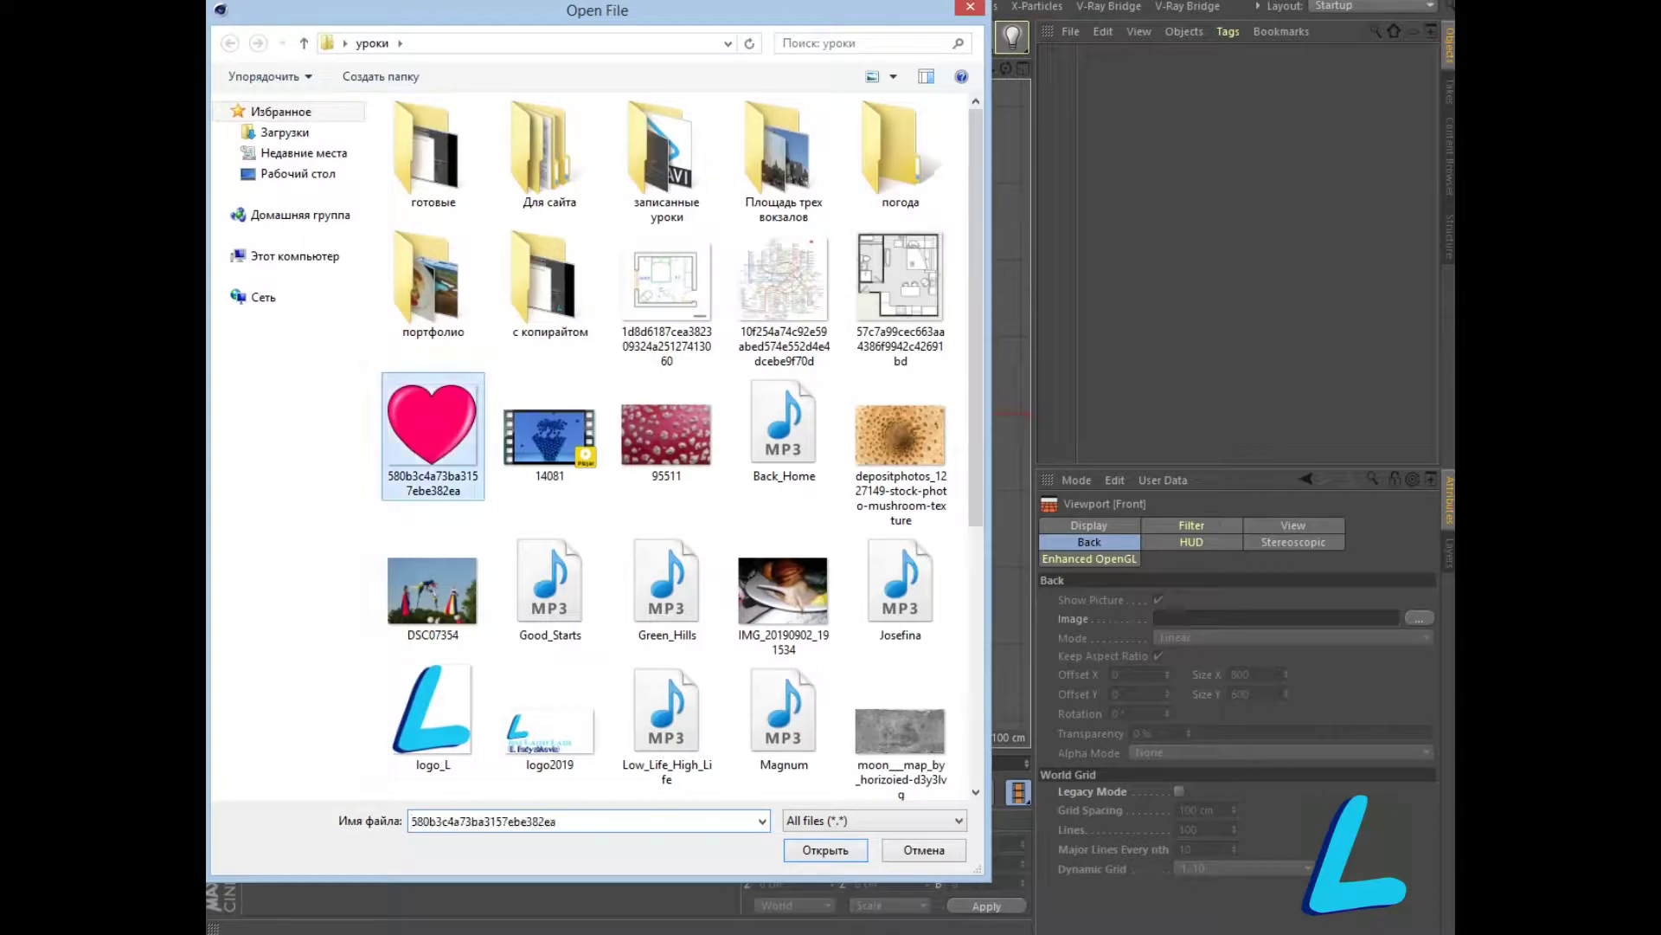
double_click(433, 429)
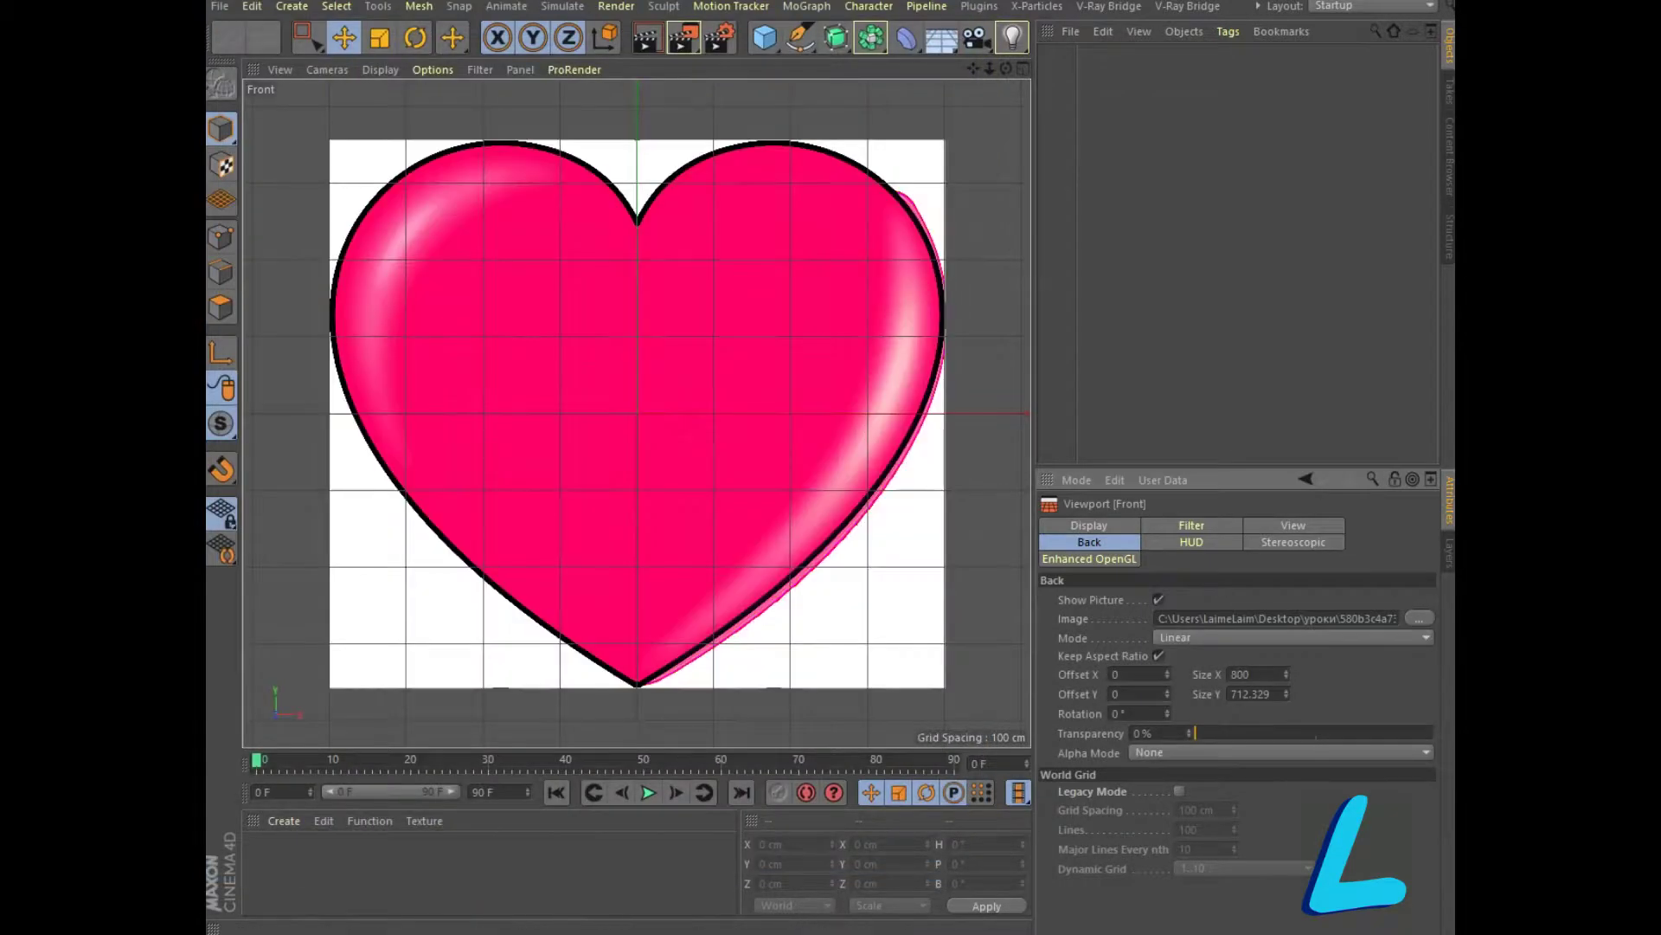
Set the background image to Size X 400 with 43% transparency
left_click(1246, 674)
type("400")
key("Return")
left_click_drag(1194, 733, 1298, 733)
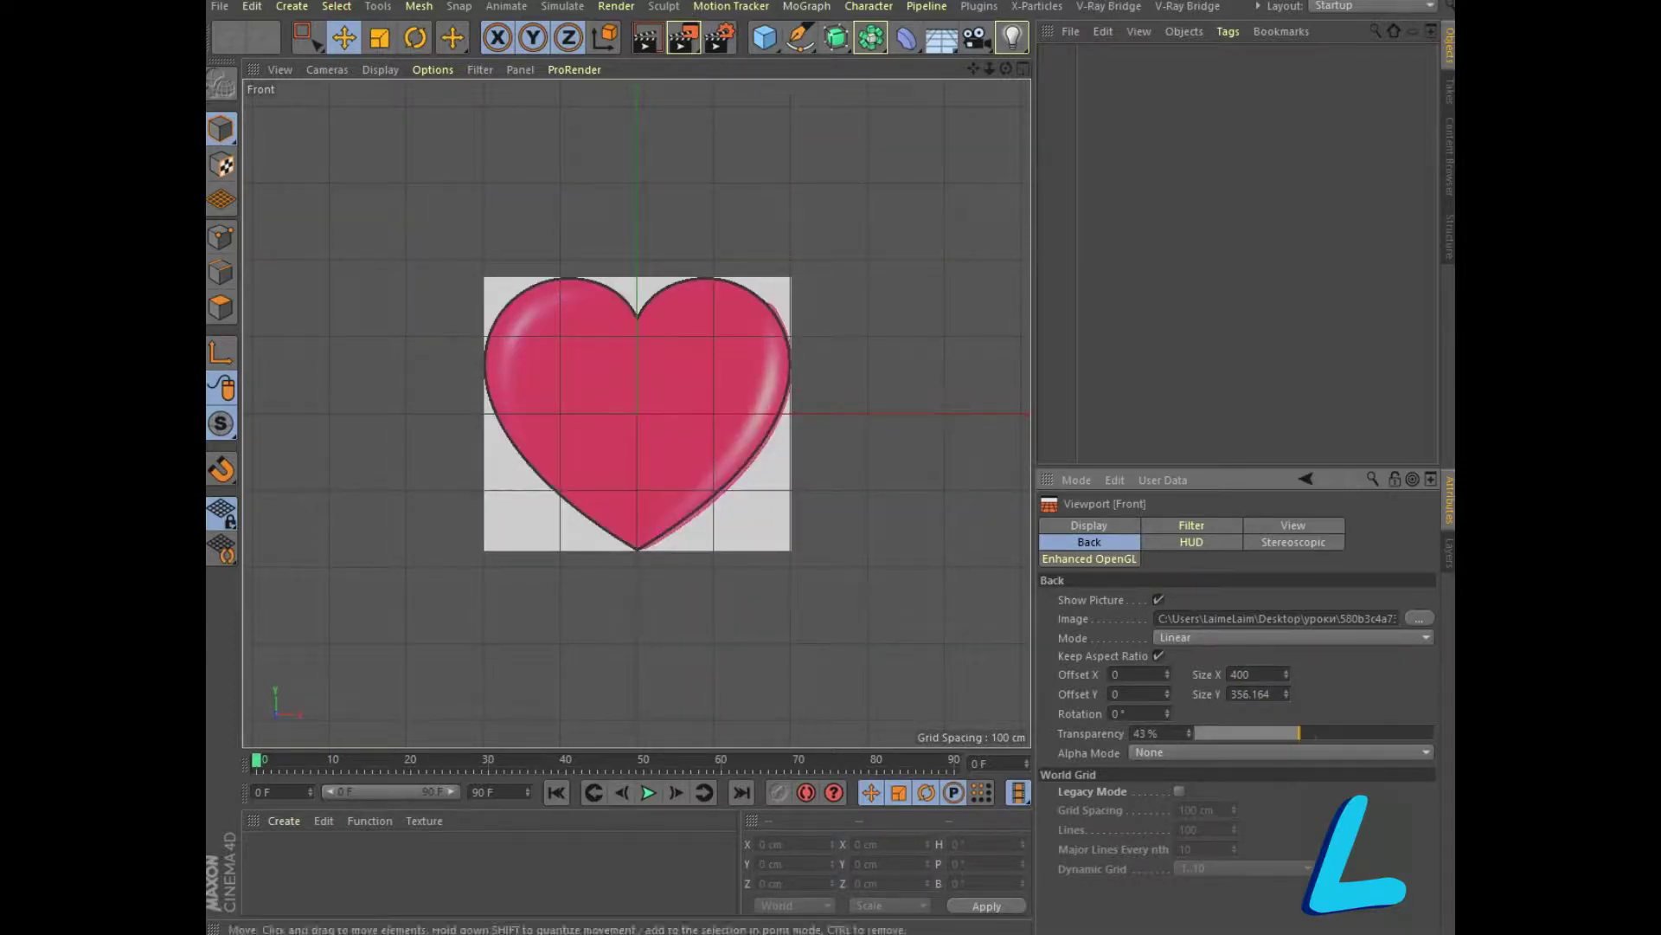
scroll(740, 386, "up", 3)
left_click(800, 37)
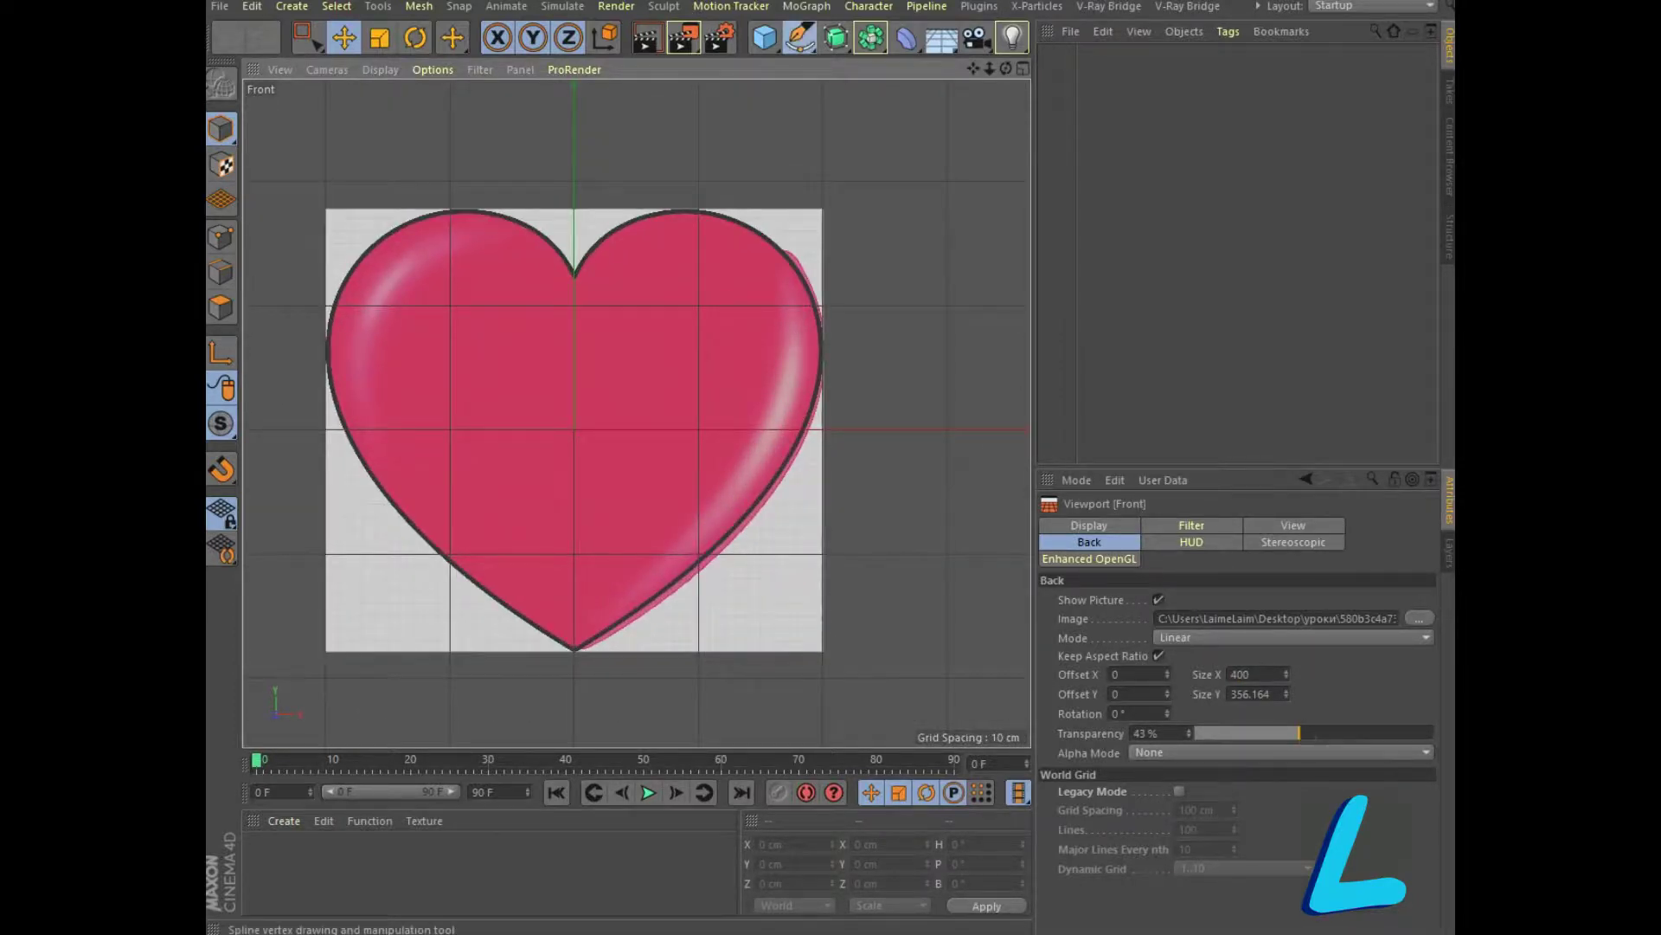
Start the Bezier spline at the heart's notch and trace the right lobe and right edge
scroll(626, 275, "up", 2)
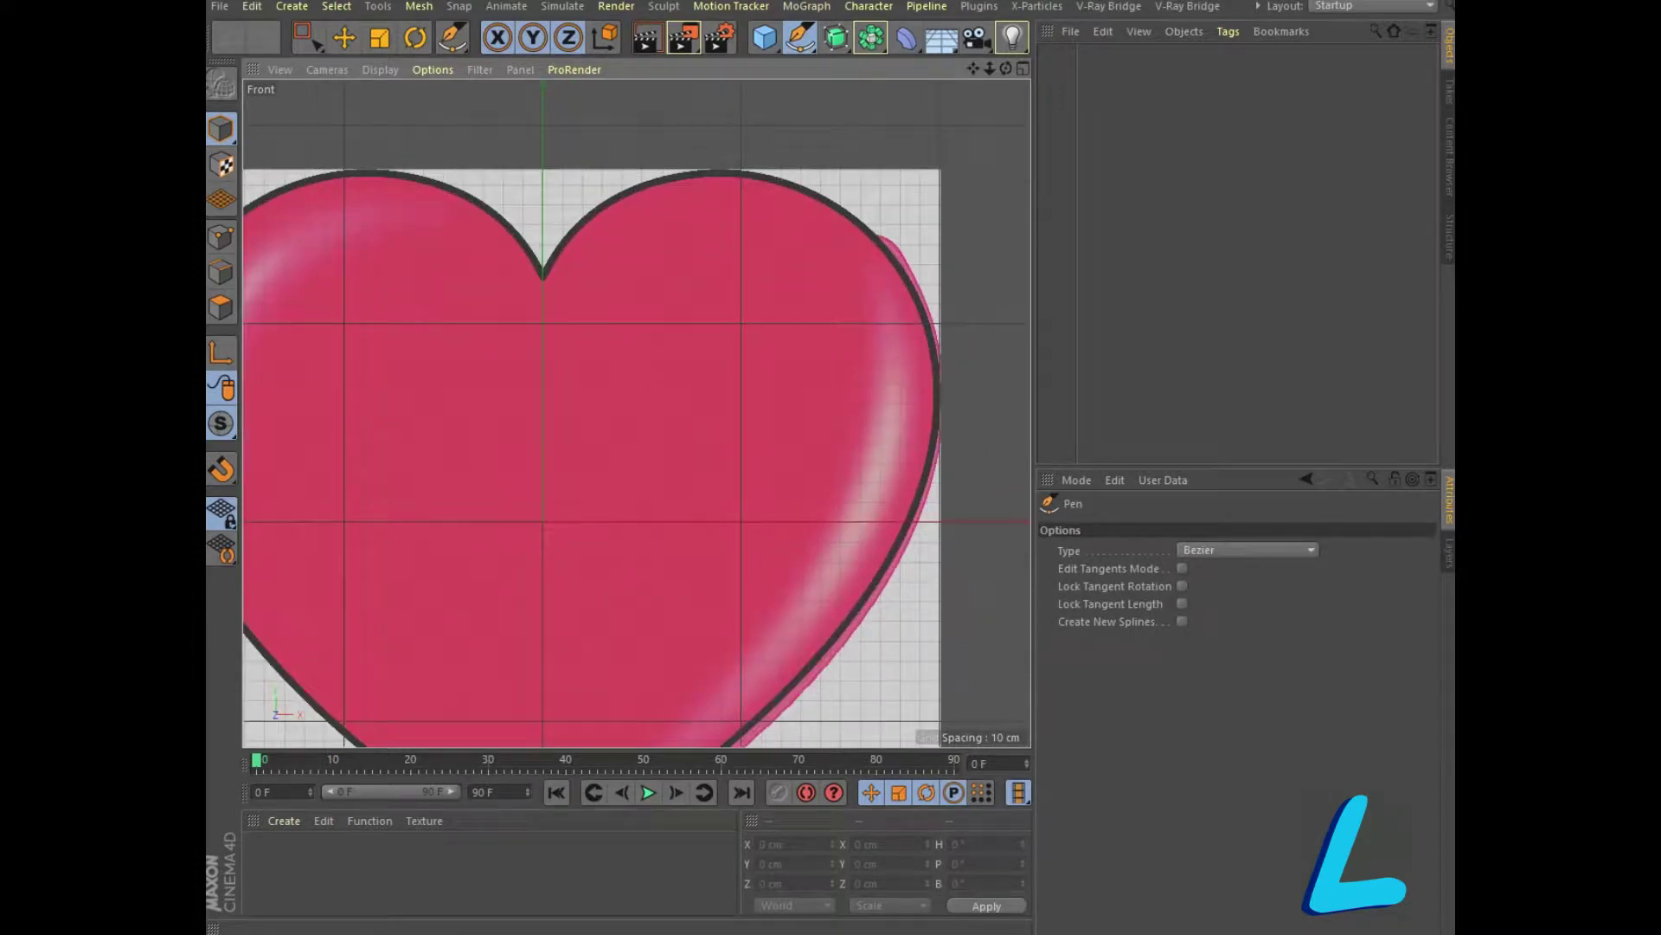
left_click(543, 275)
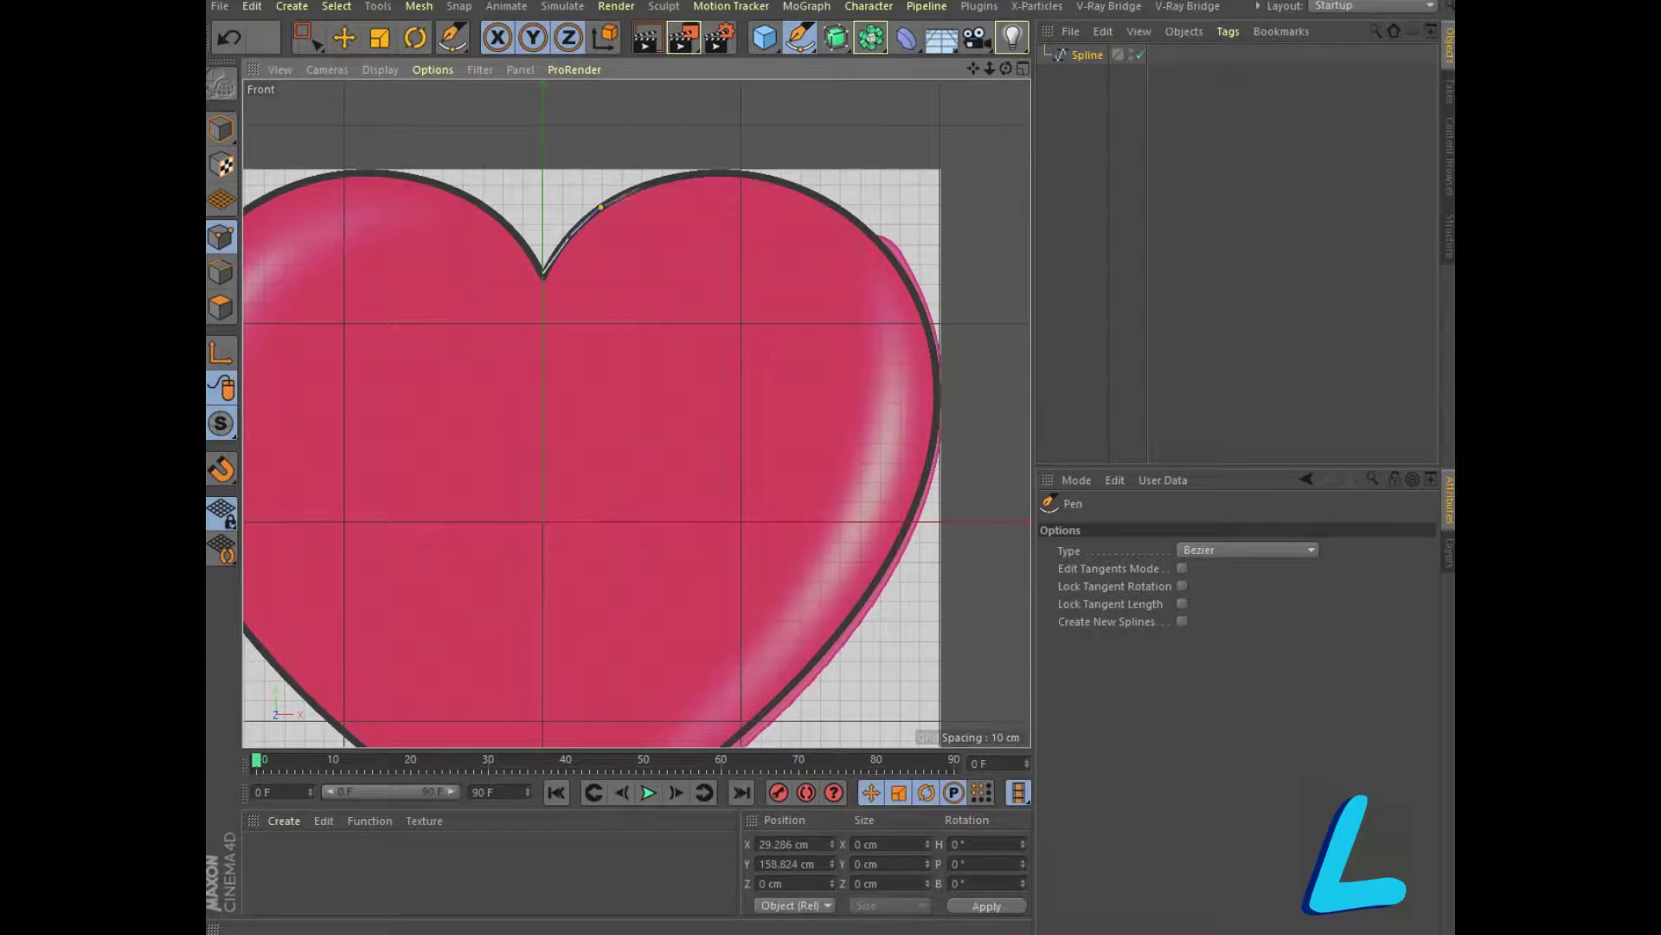
left_click_drag(742, 174, 790, 182)
left_click(791, 184)
left_click(881, 246)
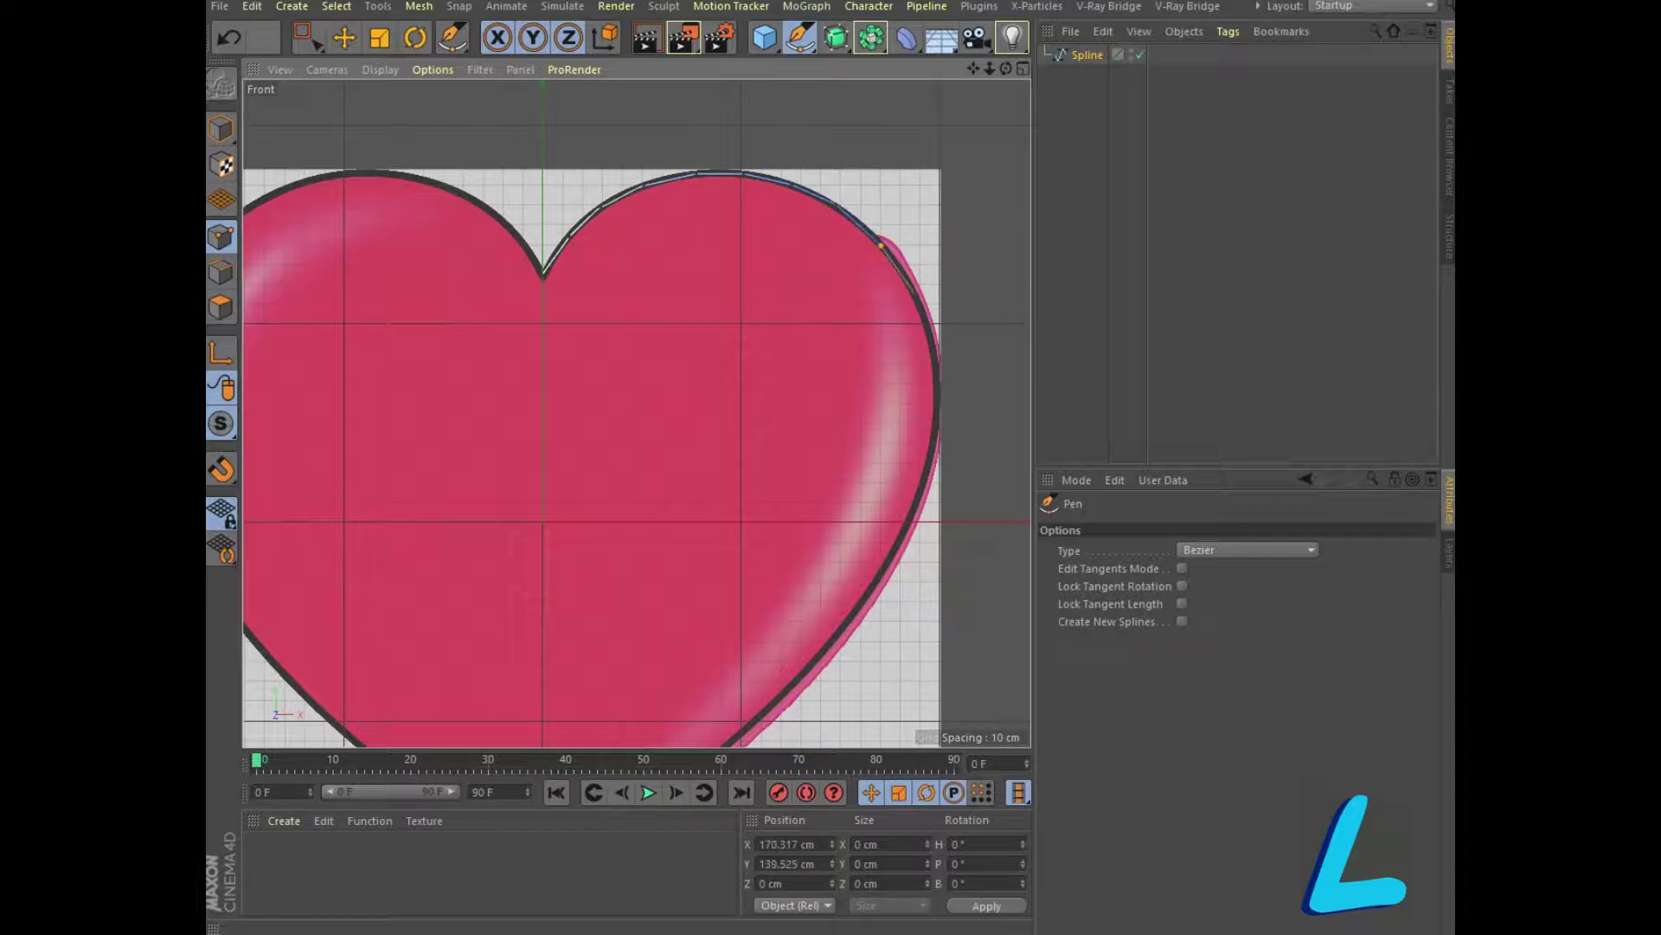
left_click(908, 284)
left_click(925, 323)
left_click(934, 359)
left_click_drag(938, 400, 937, 428)
left_click(918, 501)
left_click_drag(918, 501, 844, 632)
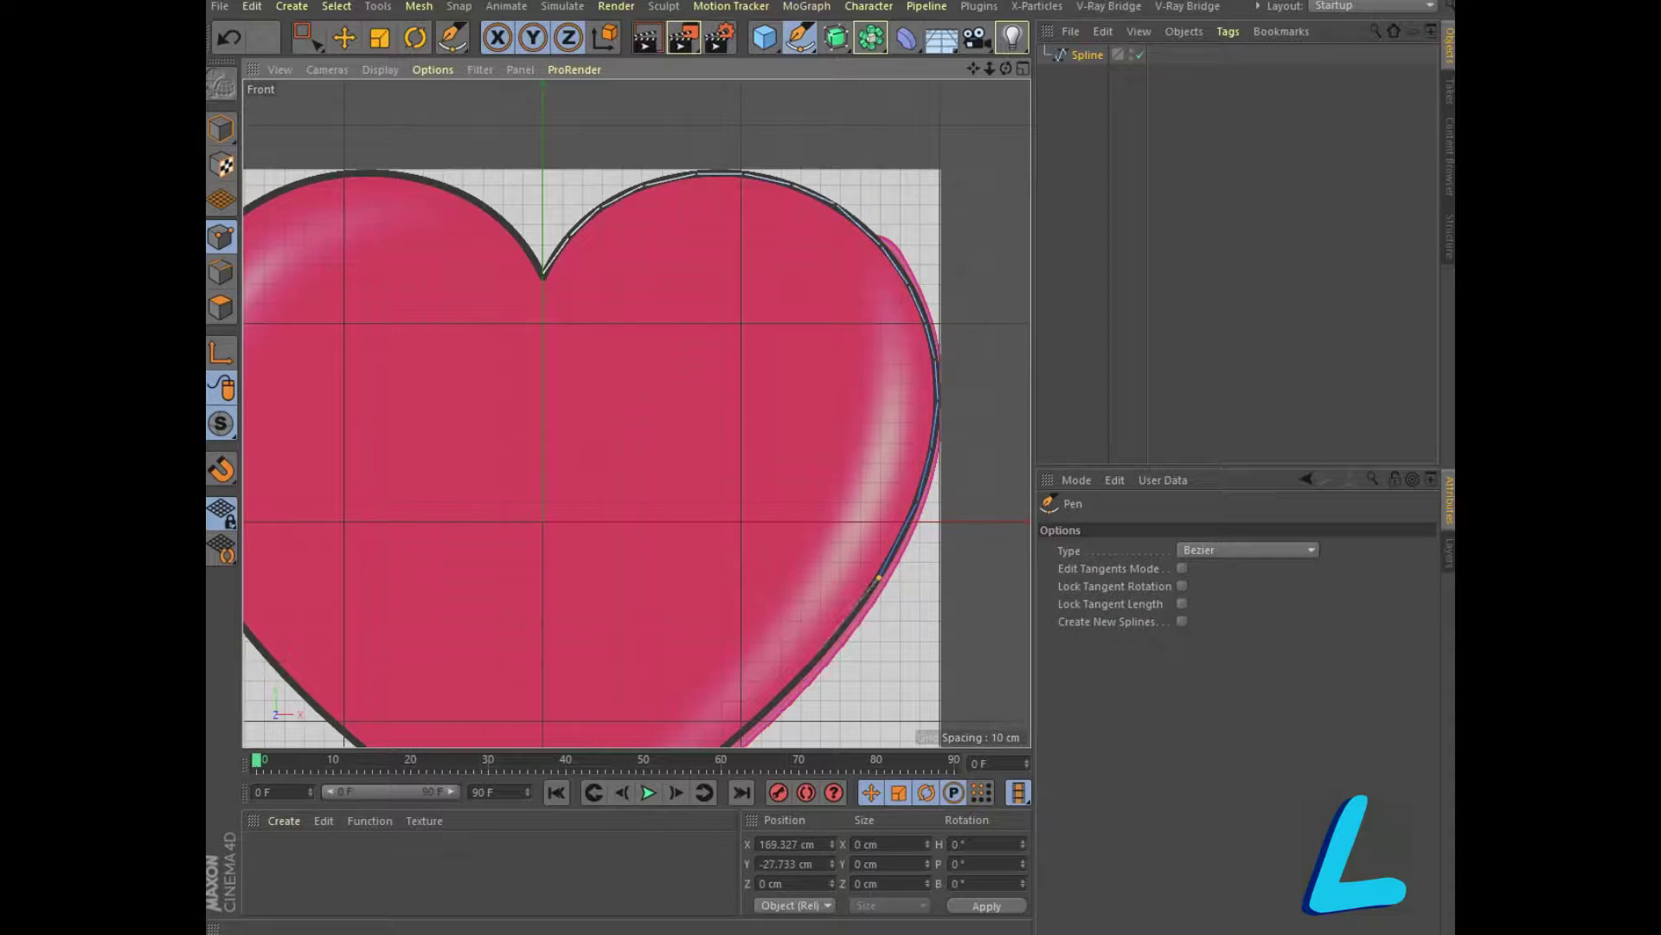
Continue the spline along the lower right edge, around the bottom tip, and up the left
left_click_drag(973, 69, 756, 490)
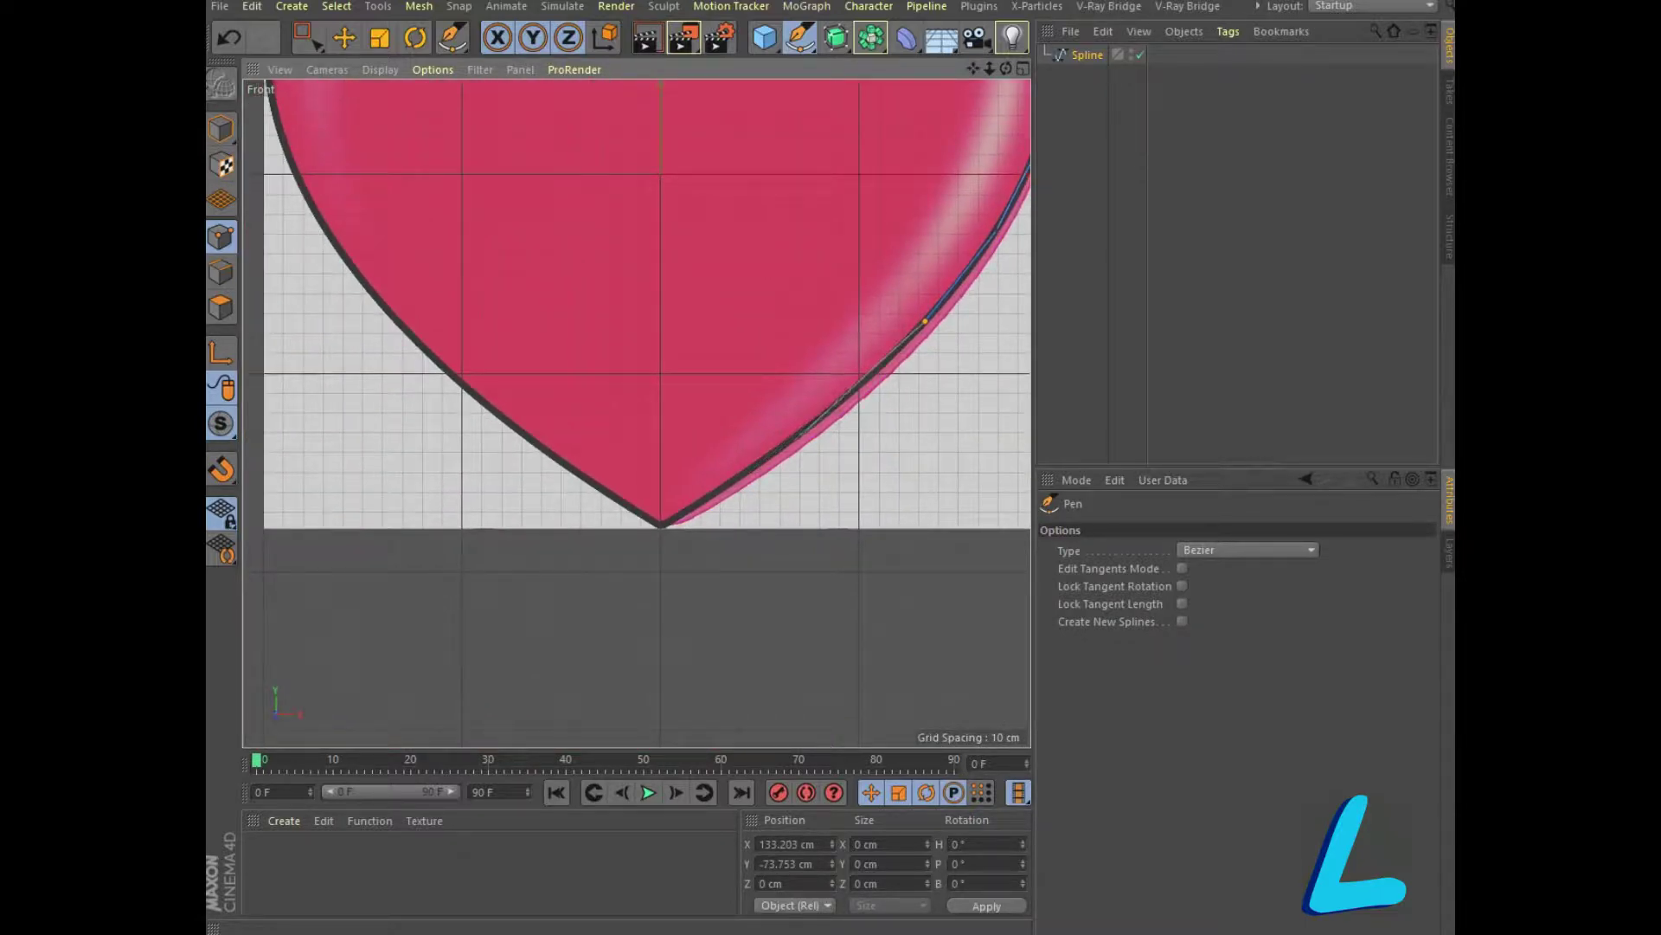
left_click(839, 402)
left_click(759, 463)
left_click(661, 524)
left_click(615, 498)
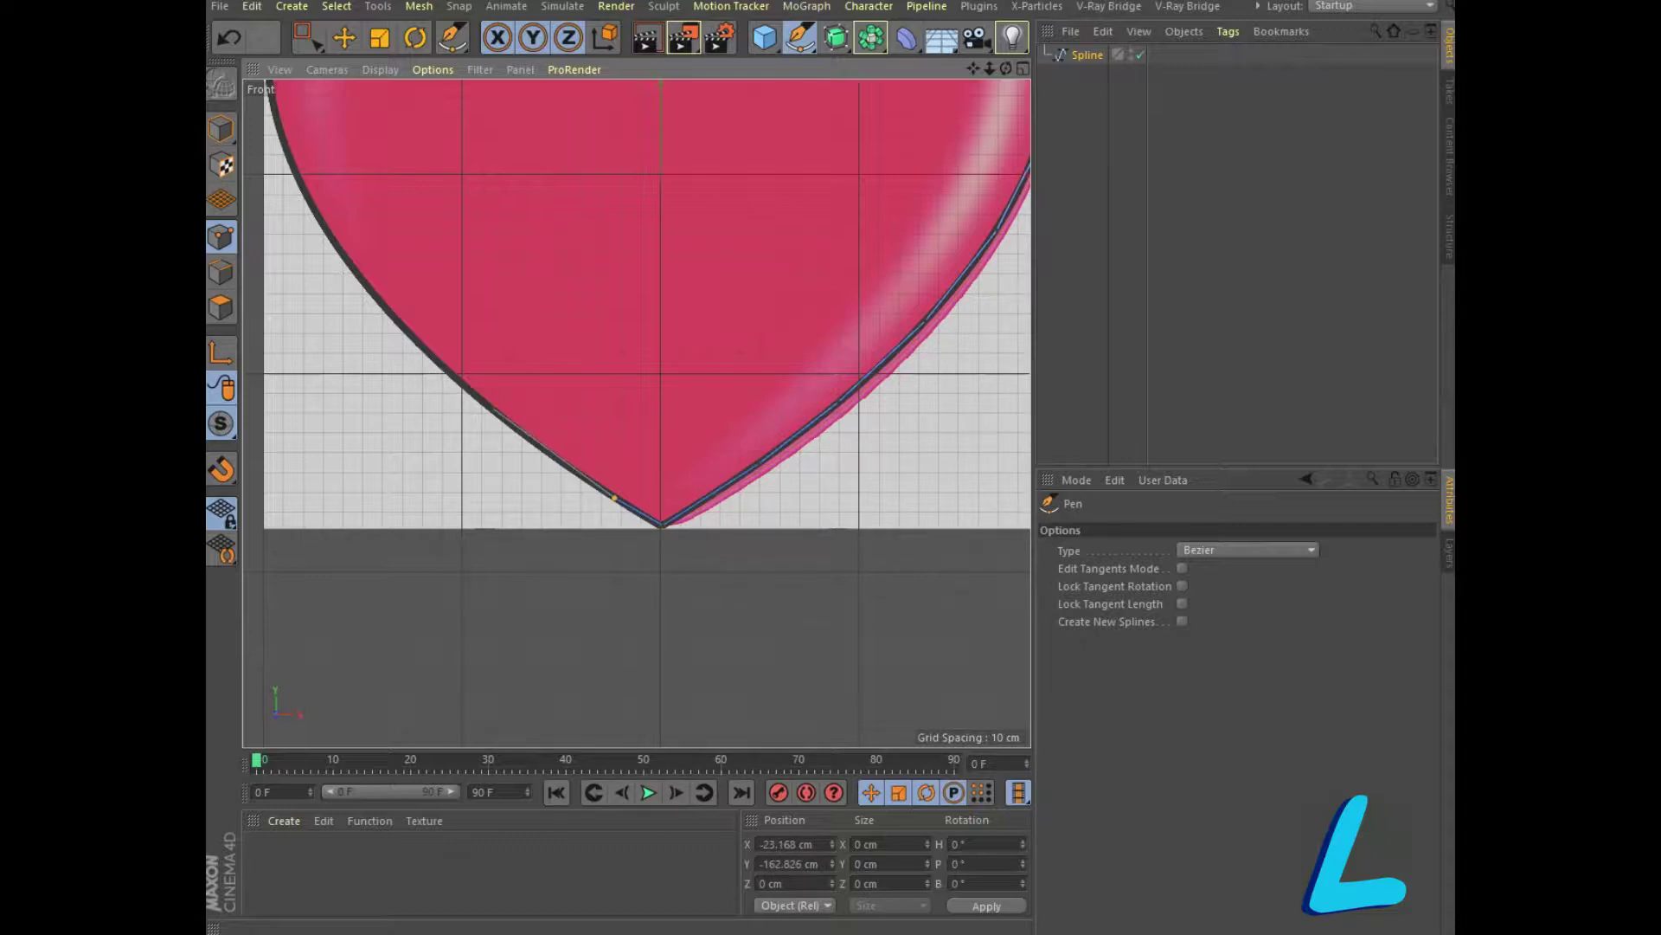
left_click(405, 328)
Trace the heart's left edge up to the top of the left lobe
middle_click_drag(638, 412, 825, 697, "alt")
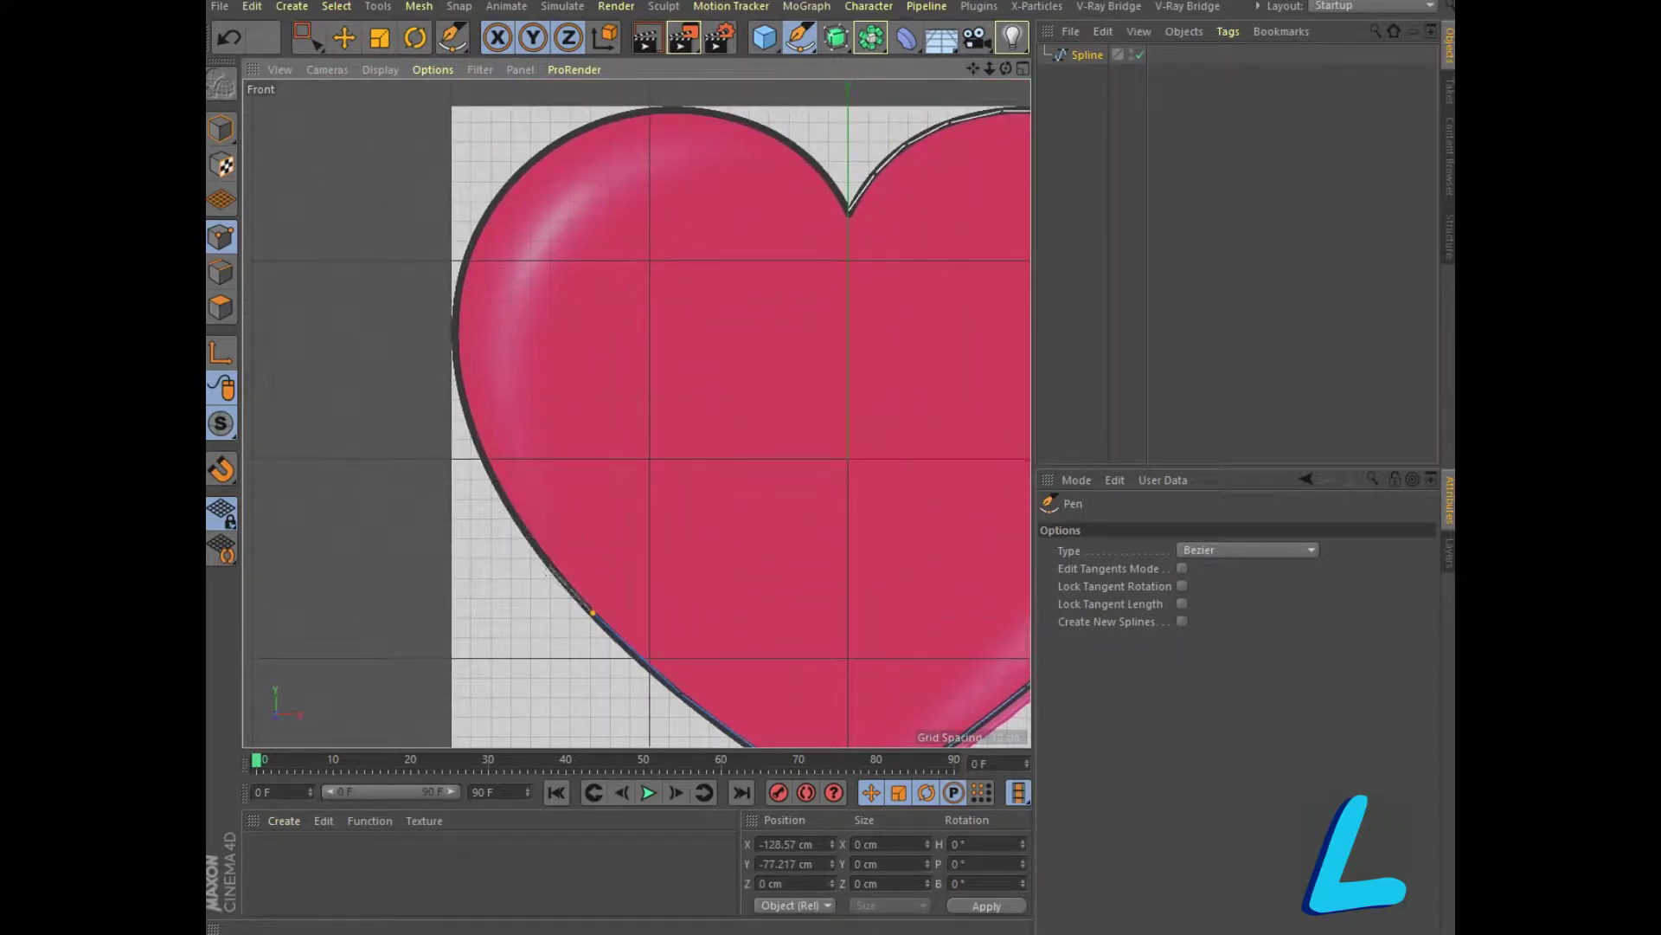
left_click(545, 563)
left_click(484, 467)
left_click(454, 315)
left_click(470, 241)
left_click(513, 177)
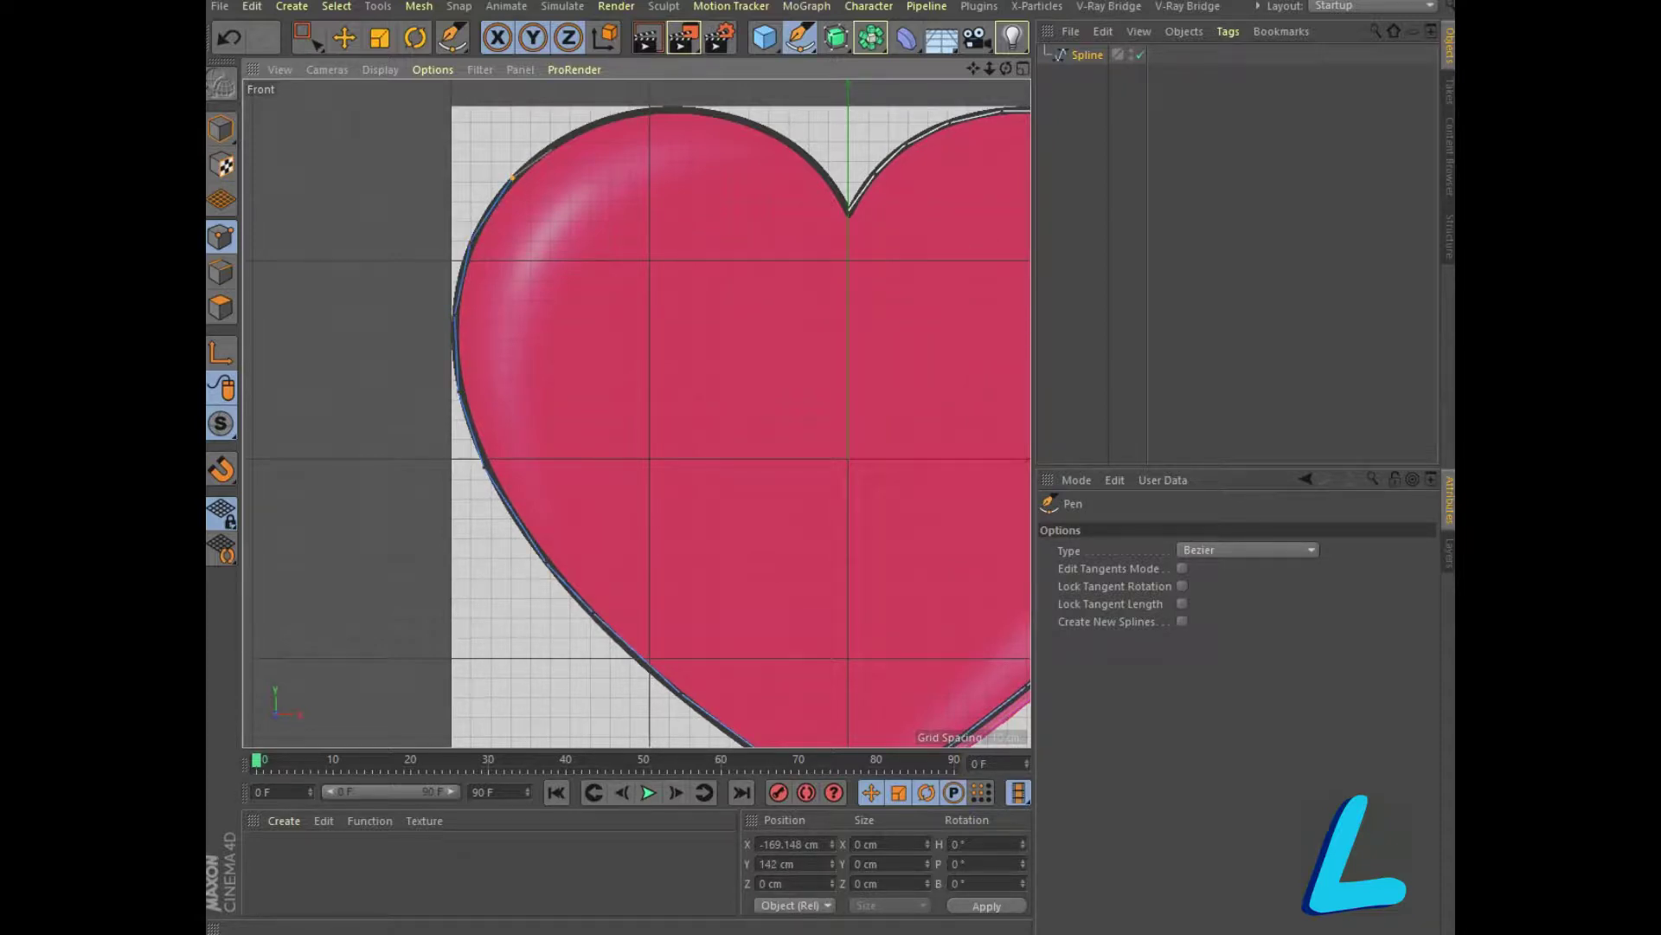
left_click(558, 140)
Finish the outline across the top of the heart back into the central notch
left_click_drag(974, 69, 850, 224)
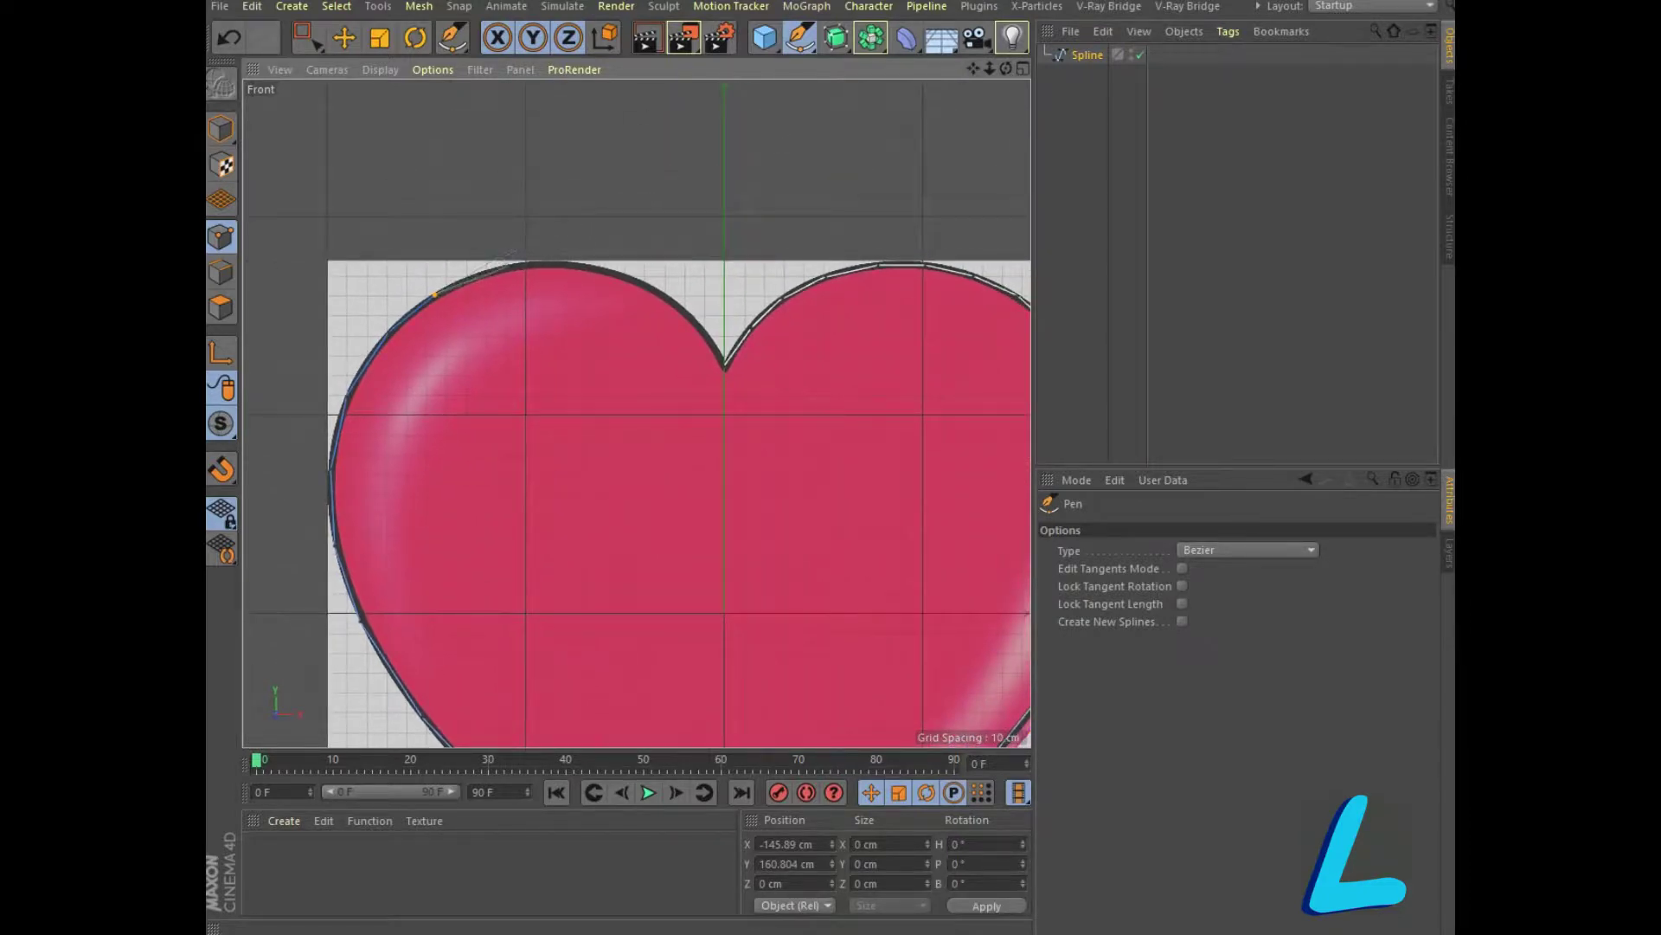
left_click(495, 269)
left_click(577, 266)
left_click(619, 275)
left_click(699, 326)
right_click(675, 327)
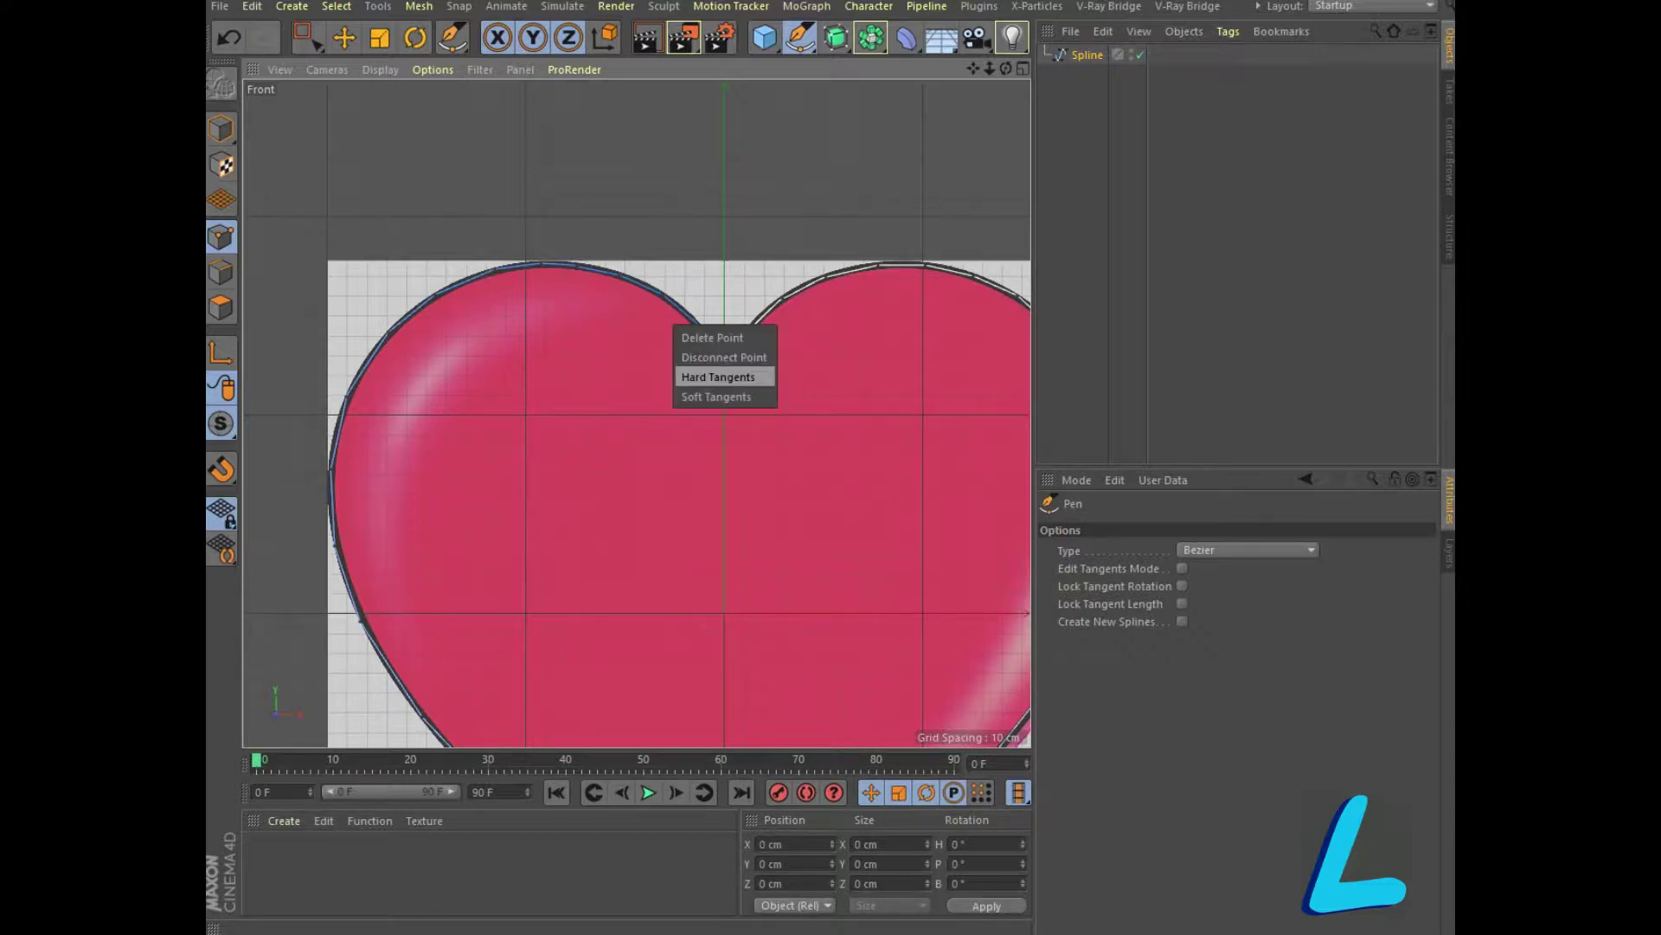
Give the notch point Hard Tangents, close the spline, and maximize the Perspective view
left_click(724, 357)
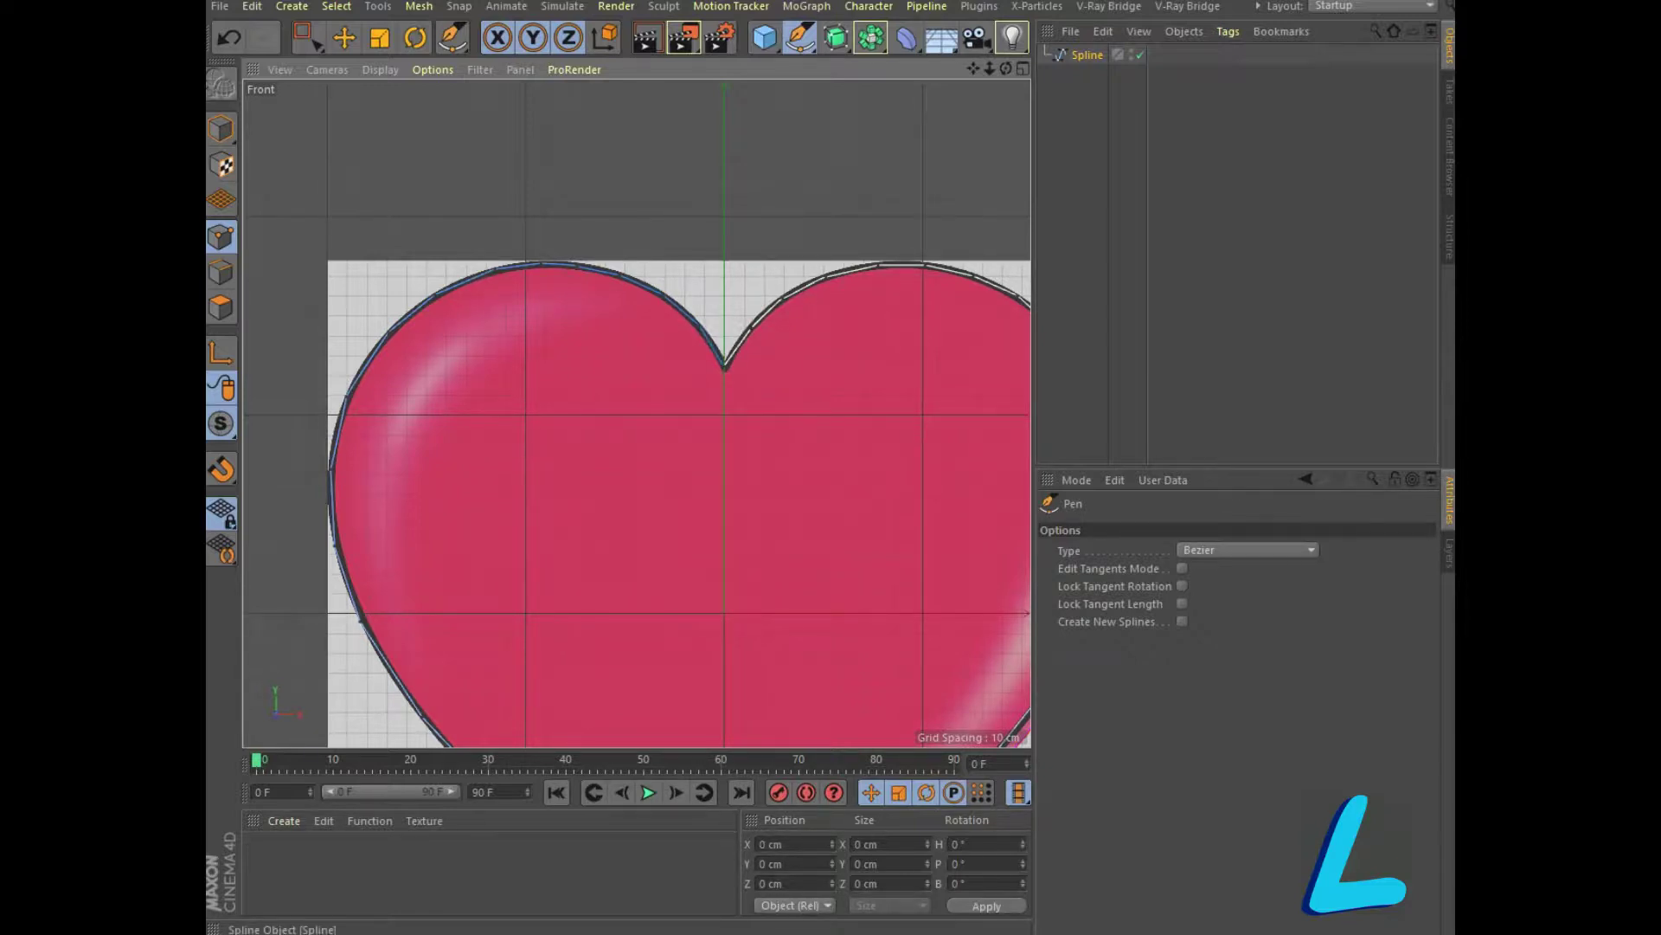
key("Escape")
left_click(1167, 585)
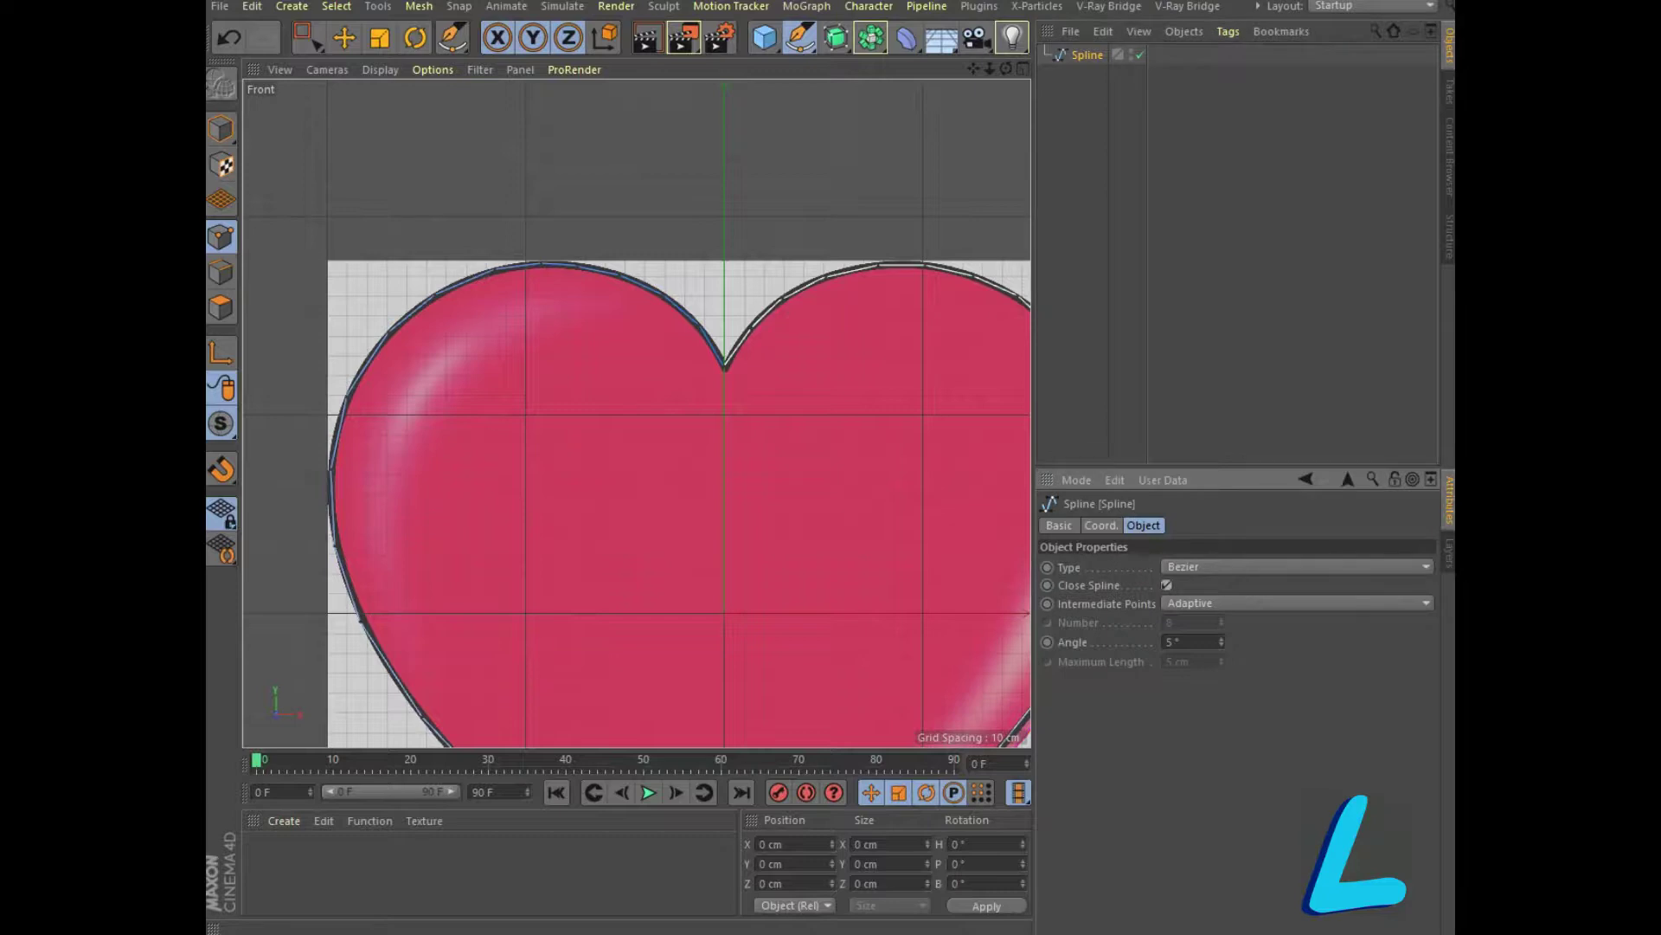
left_click(1023, 69)
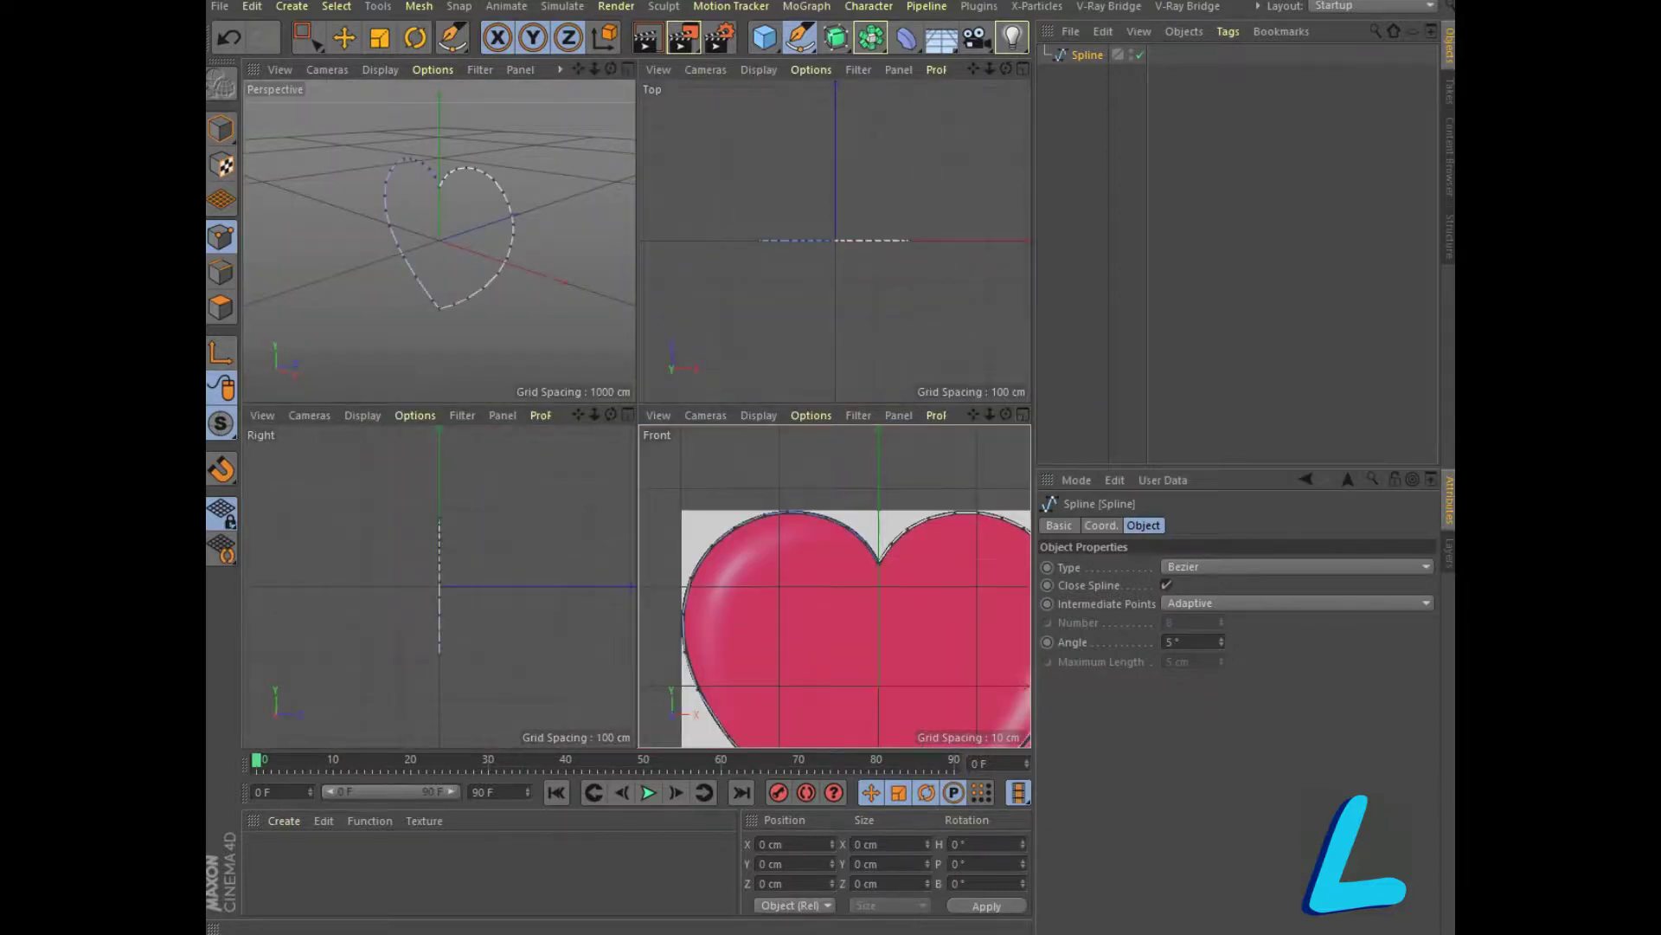
left_click(628, 69)
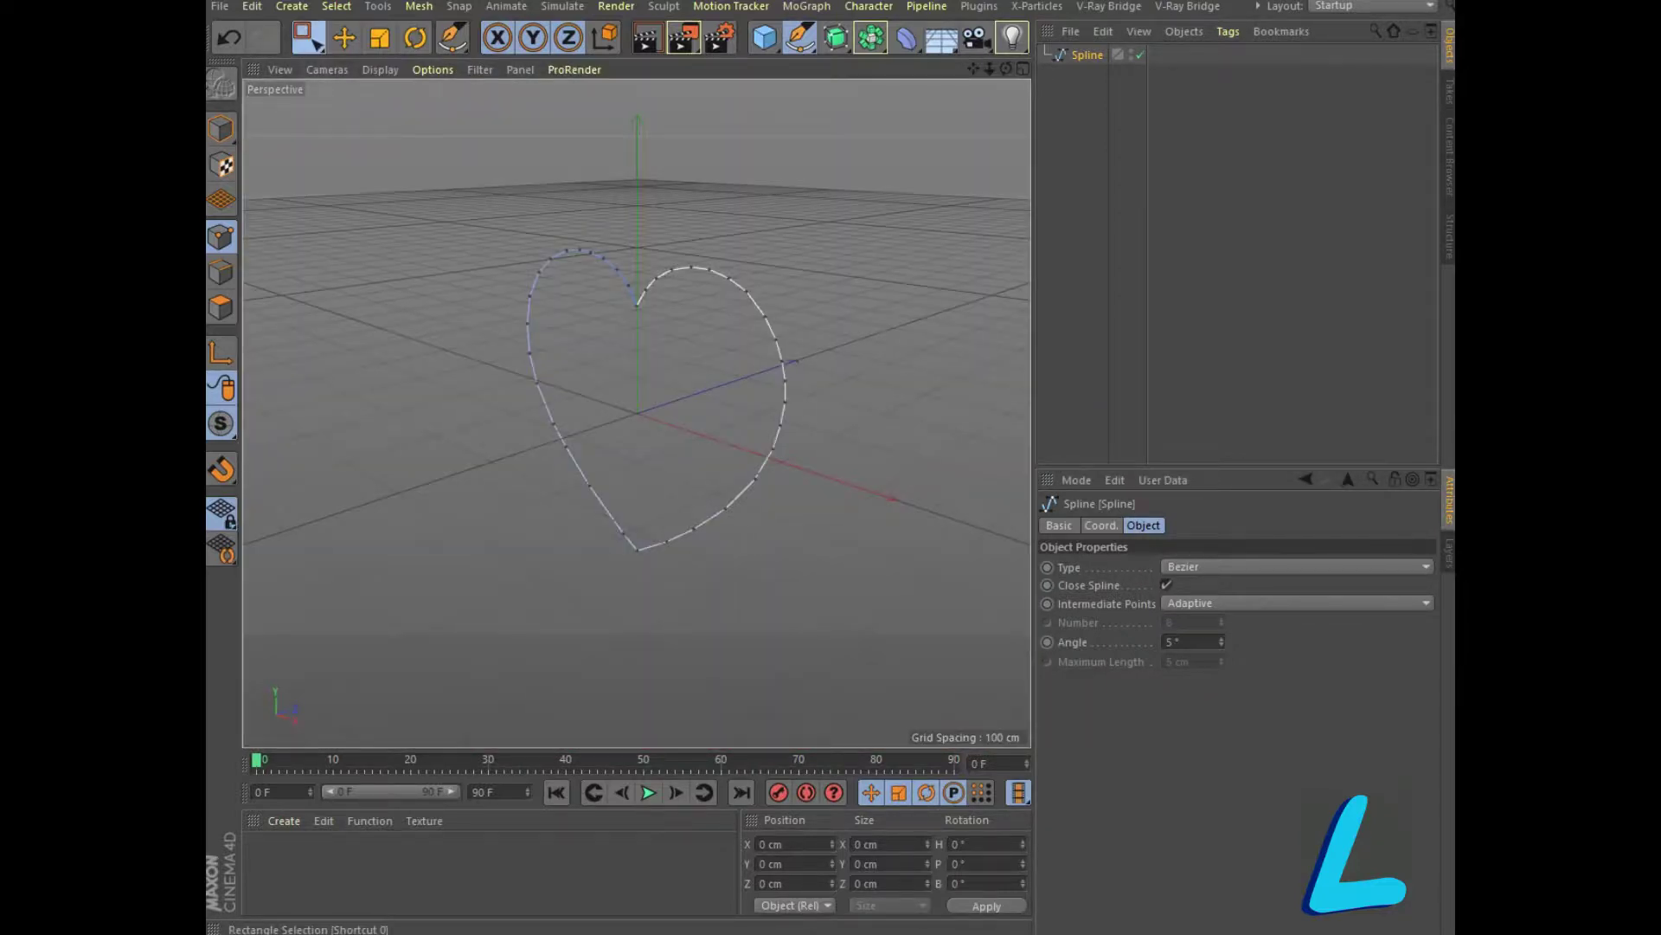
Reselect the heart spline and add an Extrude generator
left_click(307, 37)
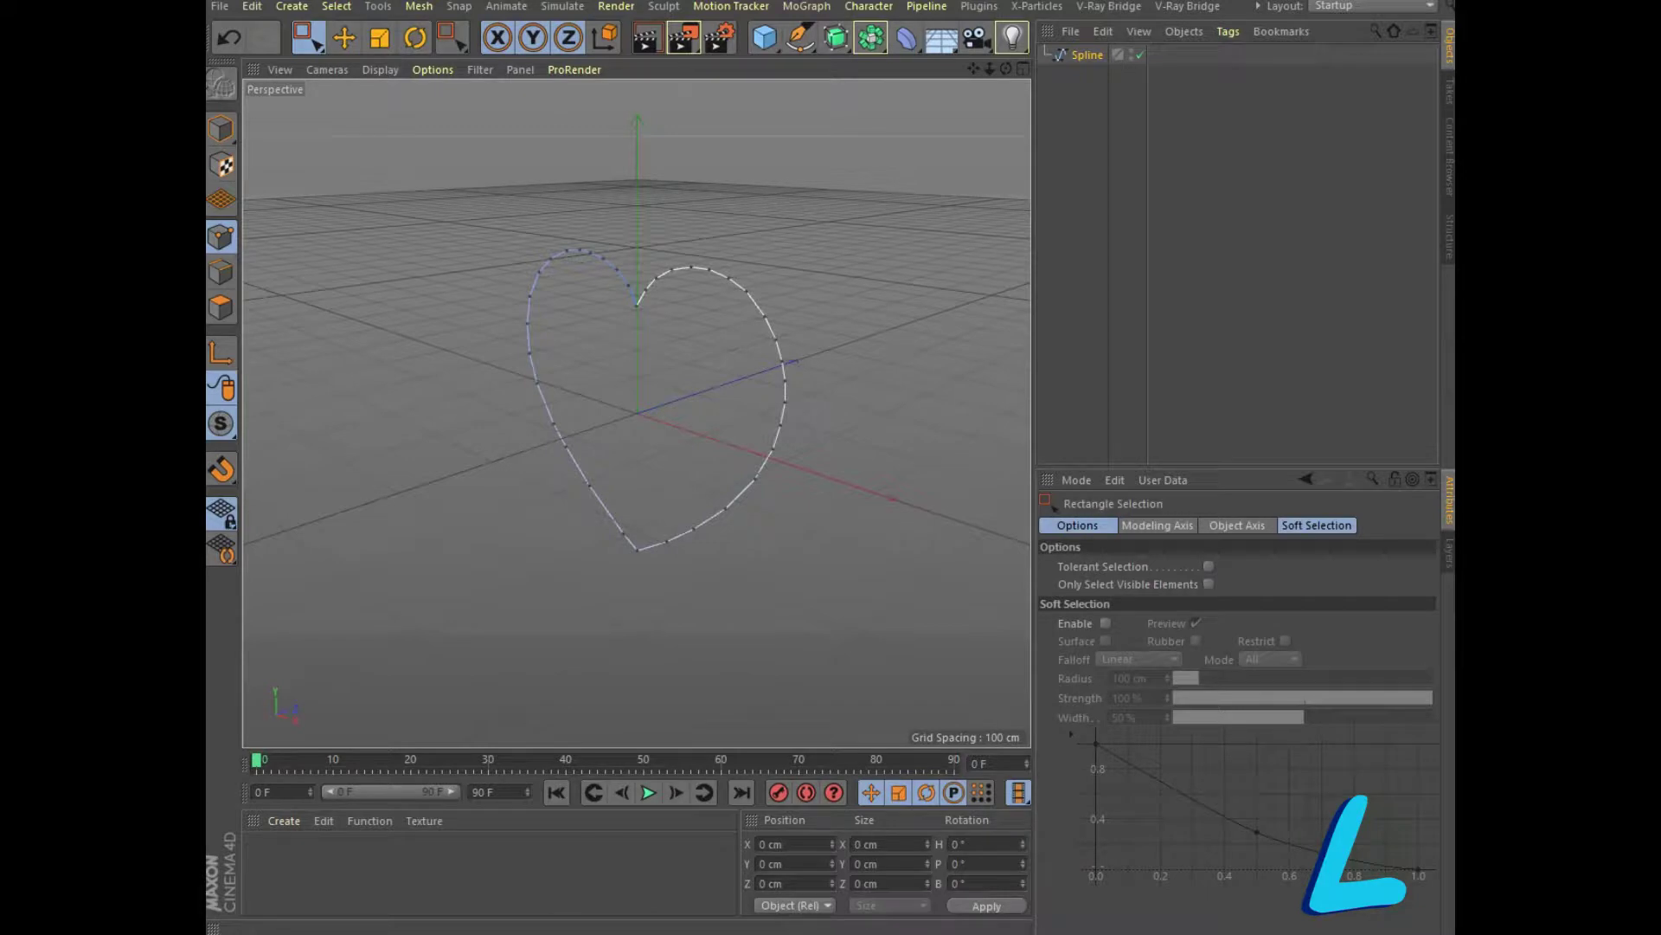
left_click(1086, 55)
left_click(835, 37)
left_click(1027, 65)
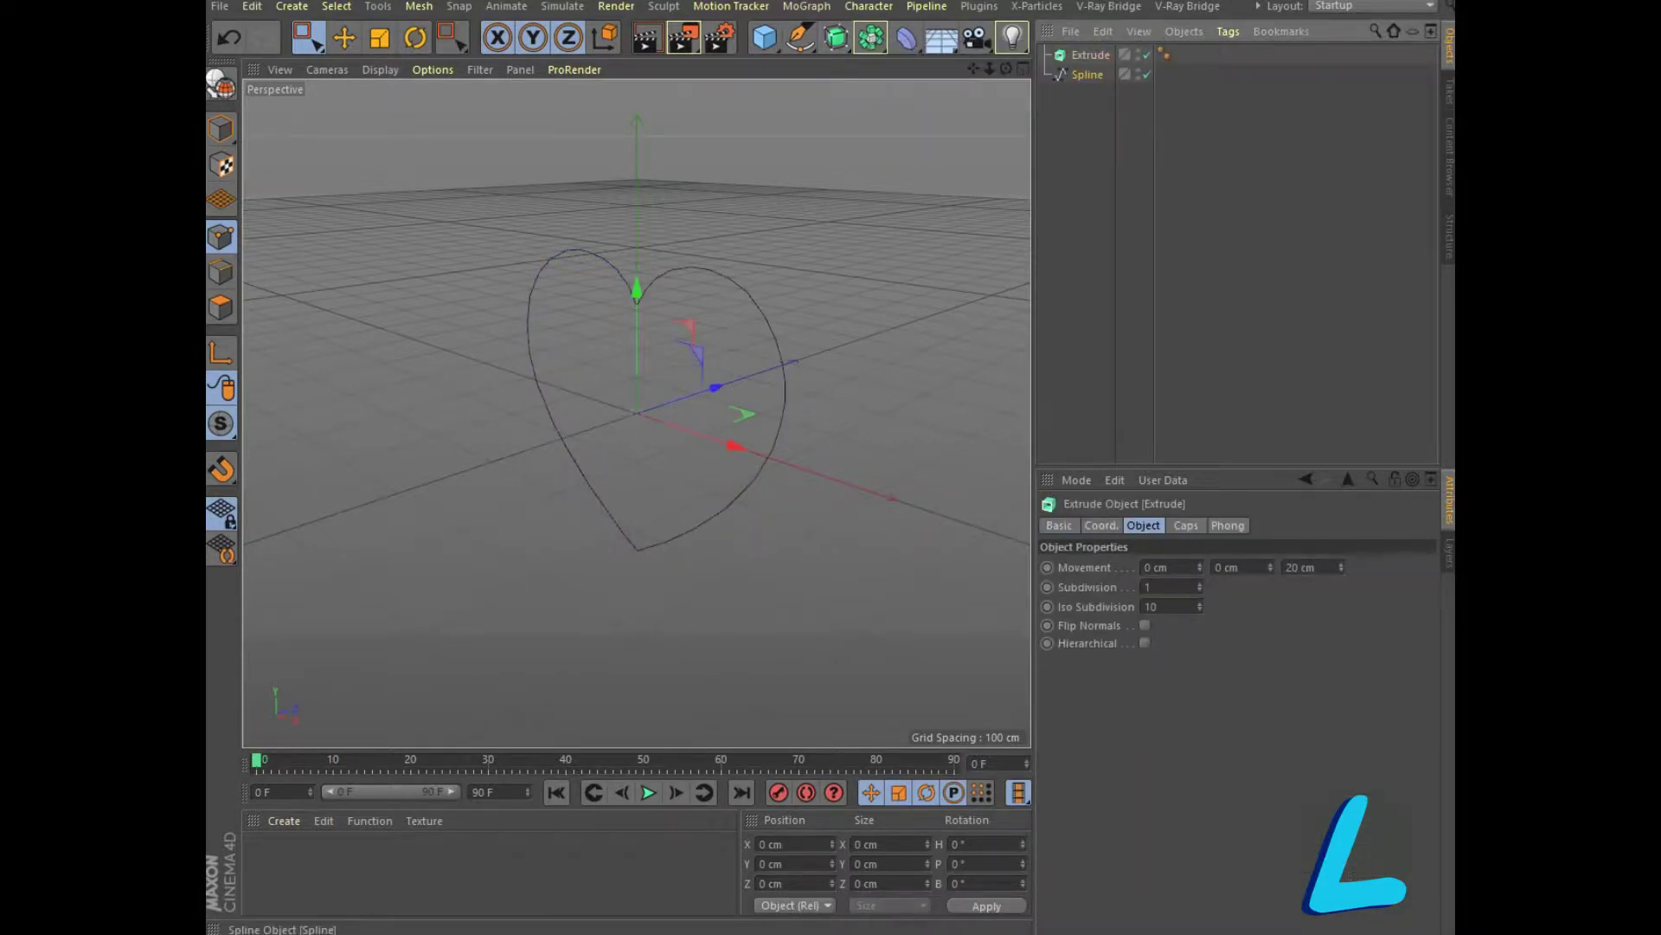
Place the heart spline under the Extrude object and review its Caps settings
left_click_drag(1087, 75, 1090, 54)
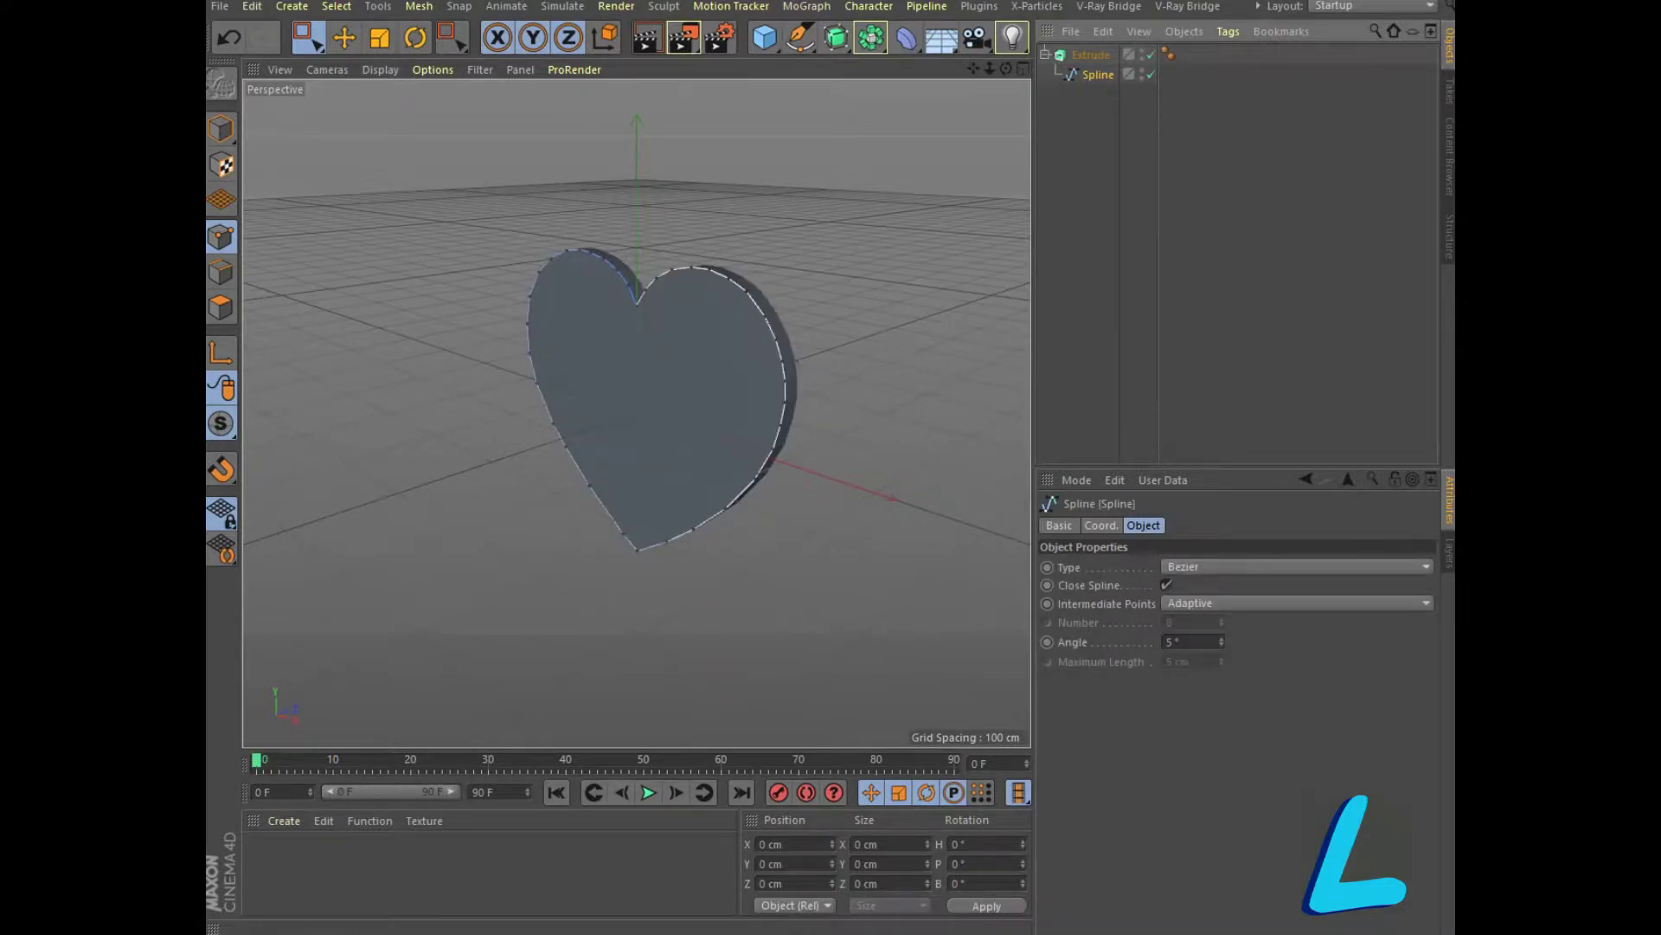
left_click(1090, 55)
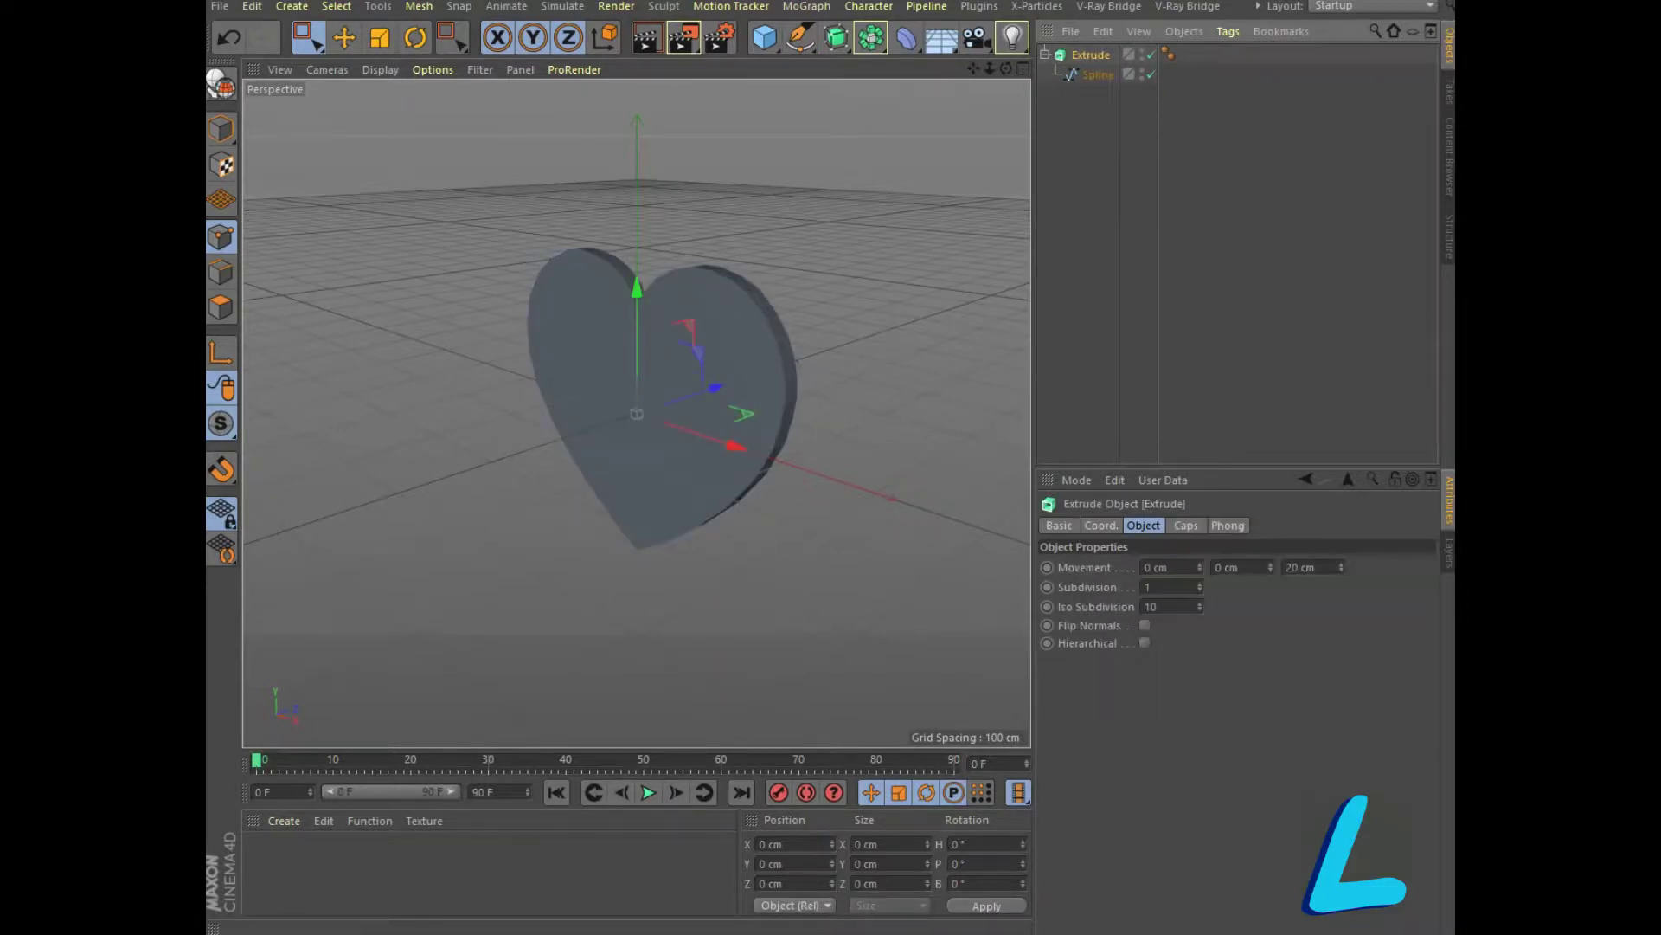
left_click(1186, 525)
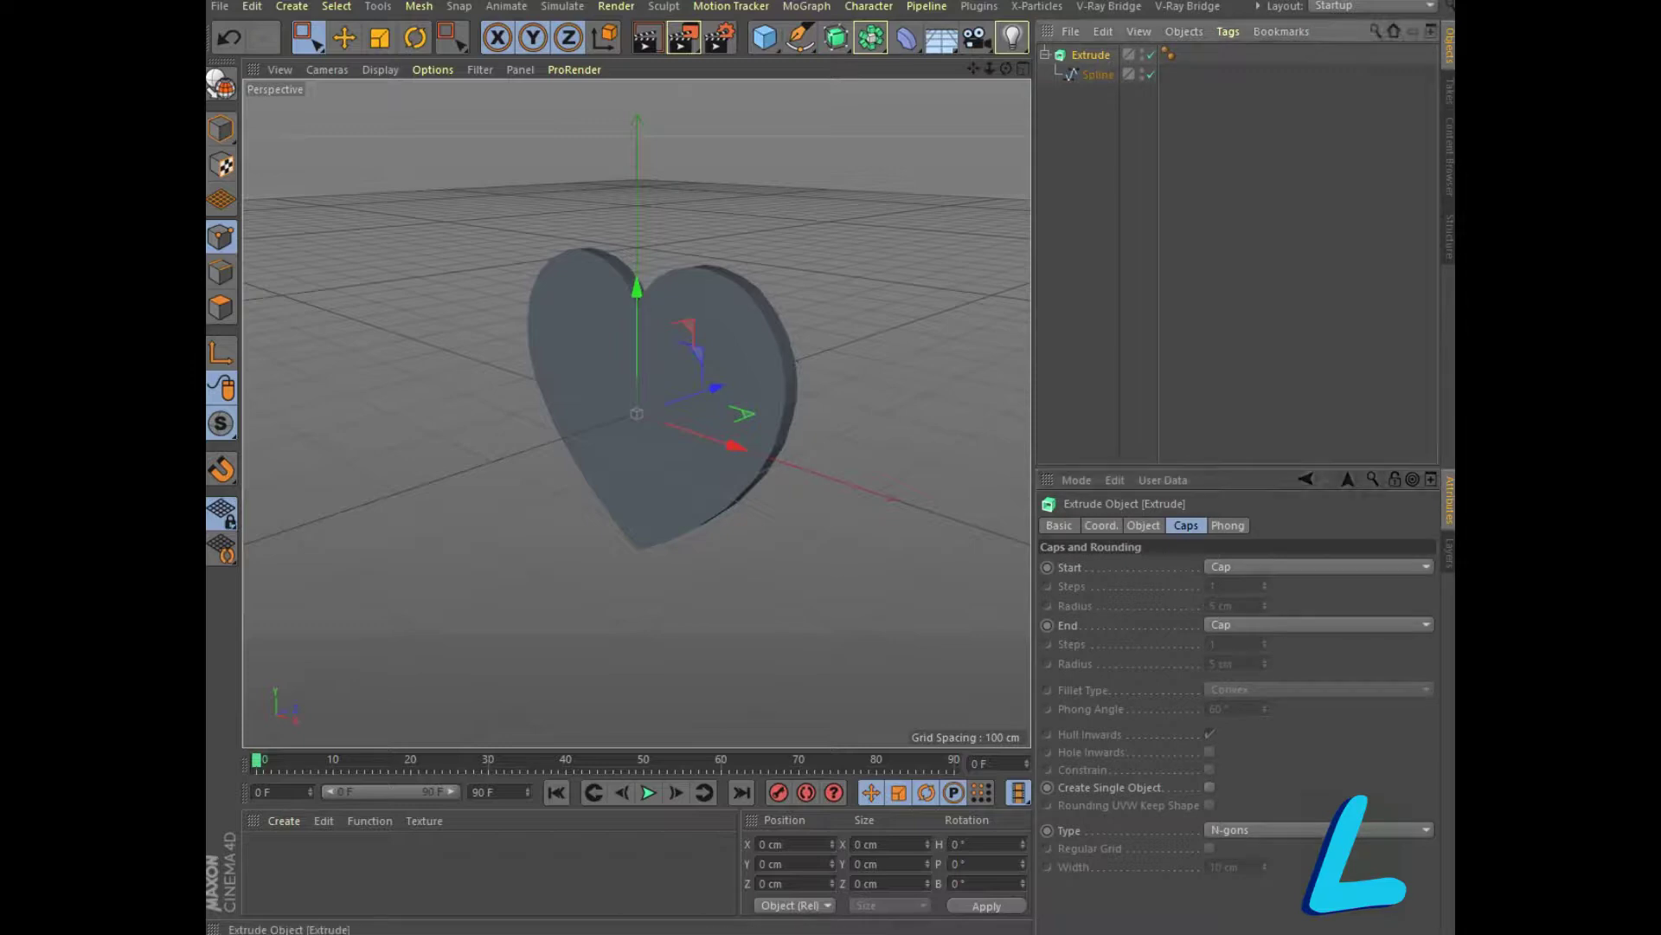
left_click(1143, 525)
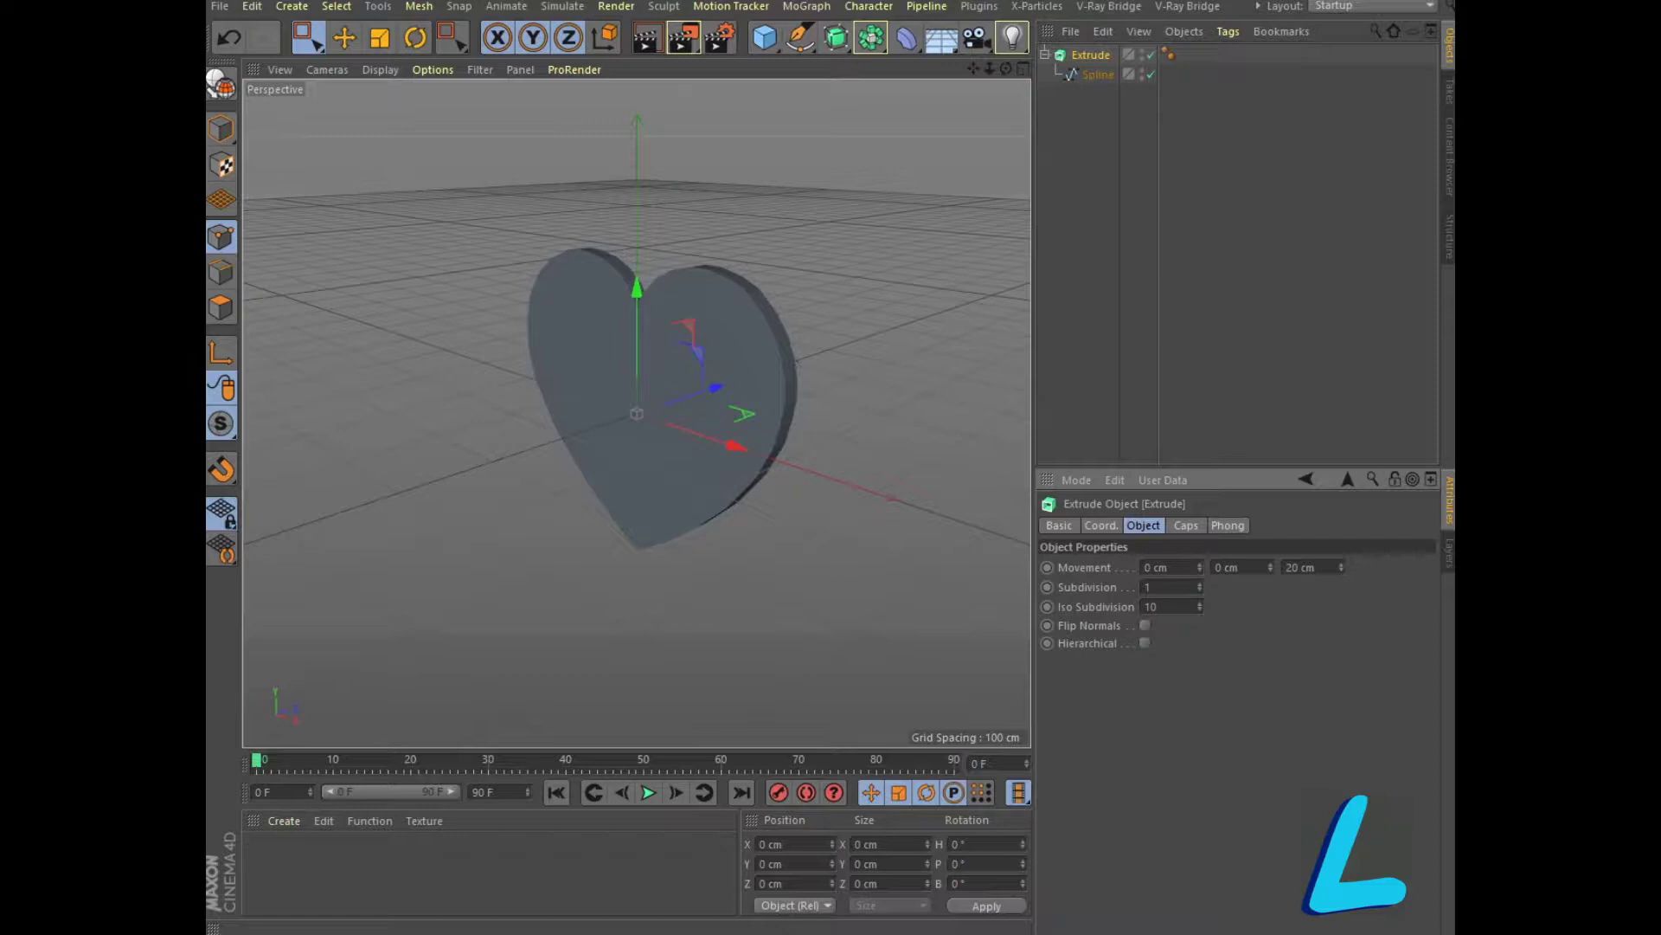
left_click(1186, 526)
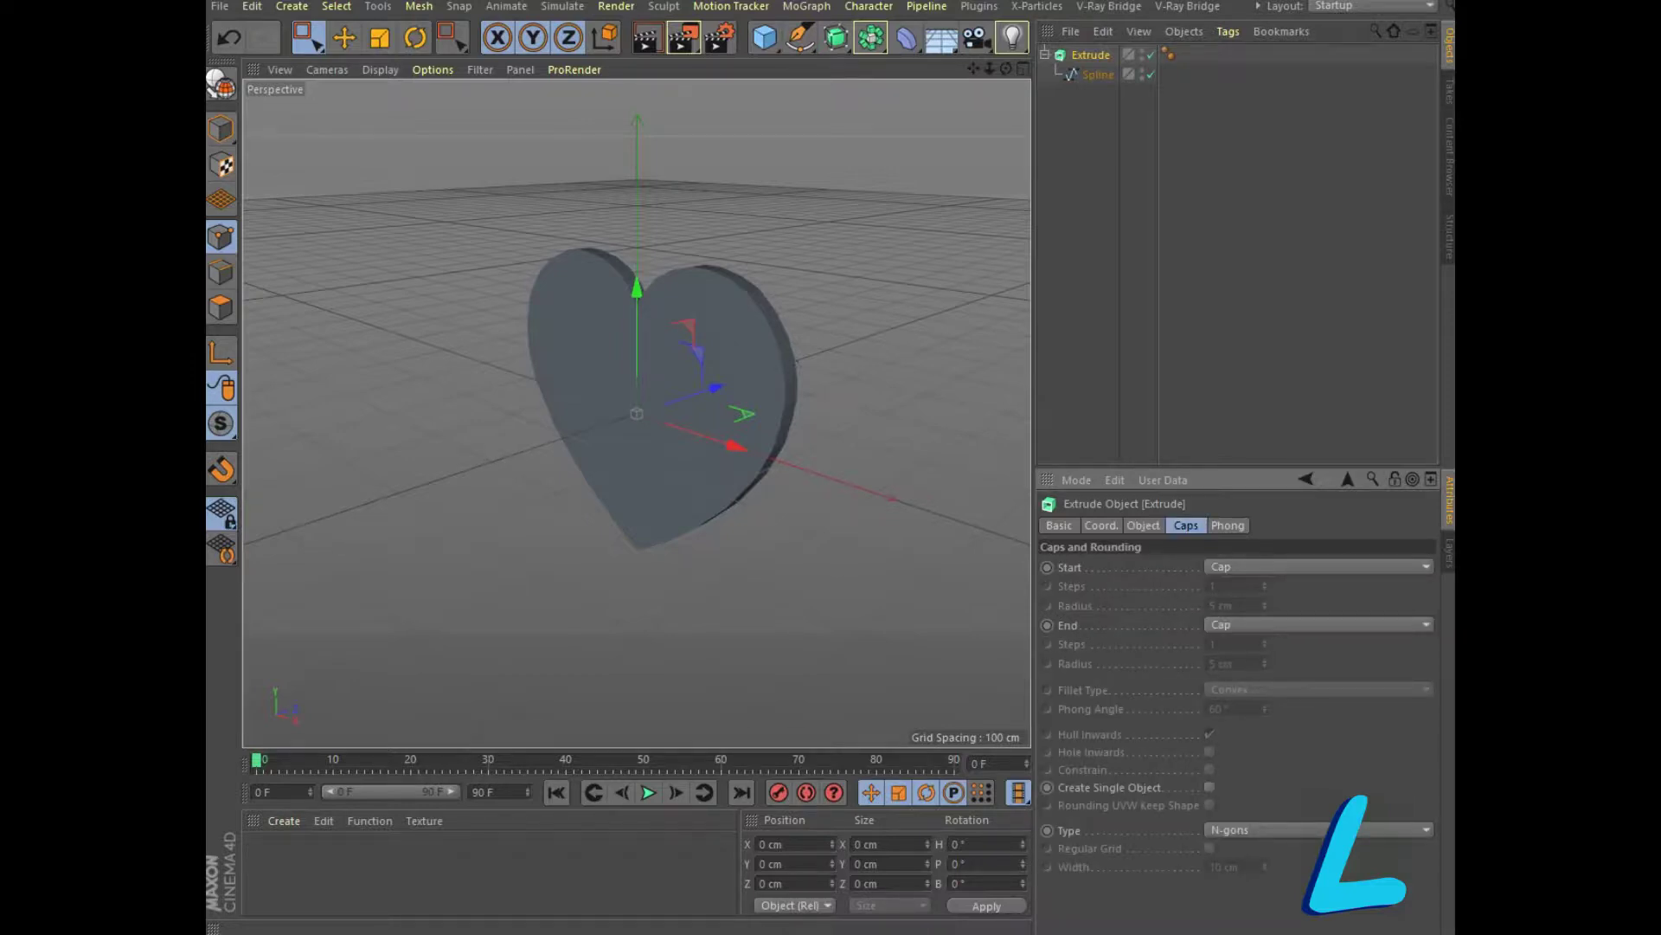
Set the caps to Triangles with Regular Grid on and a 70 cm grid width
left_click(1263, 829)
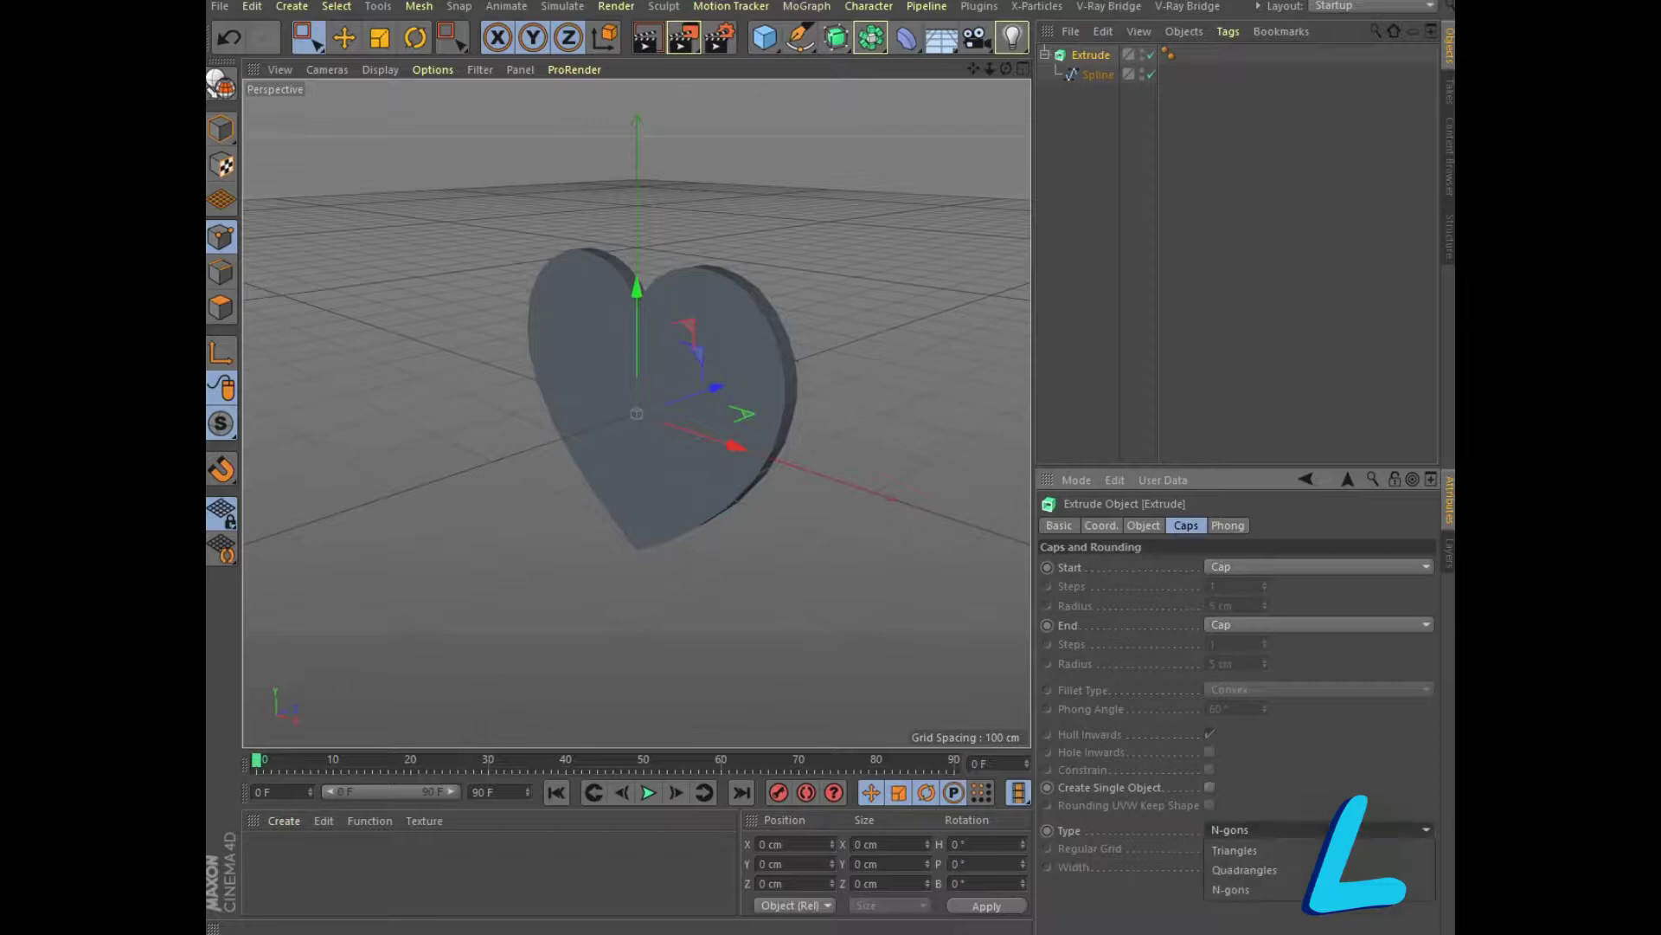
left_click(1237, 850)
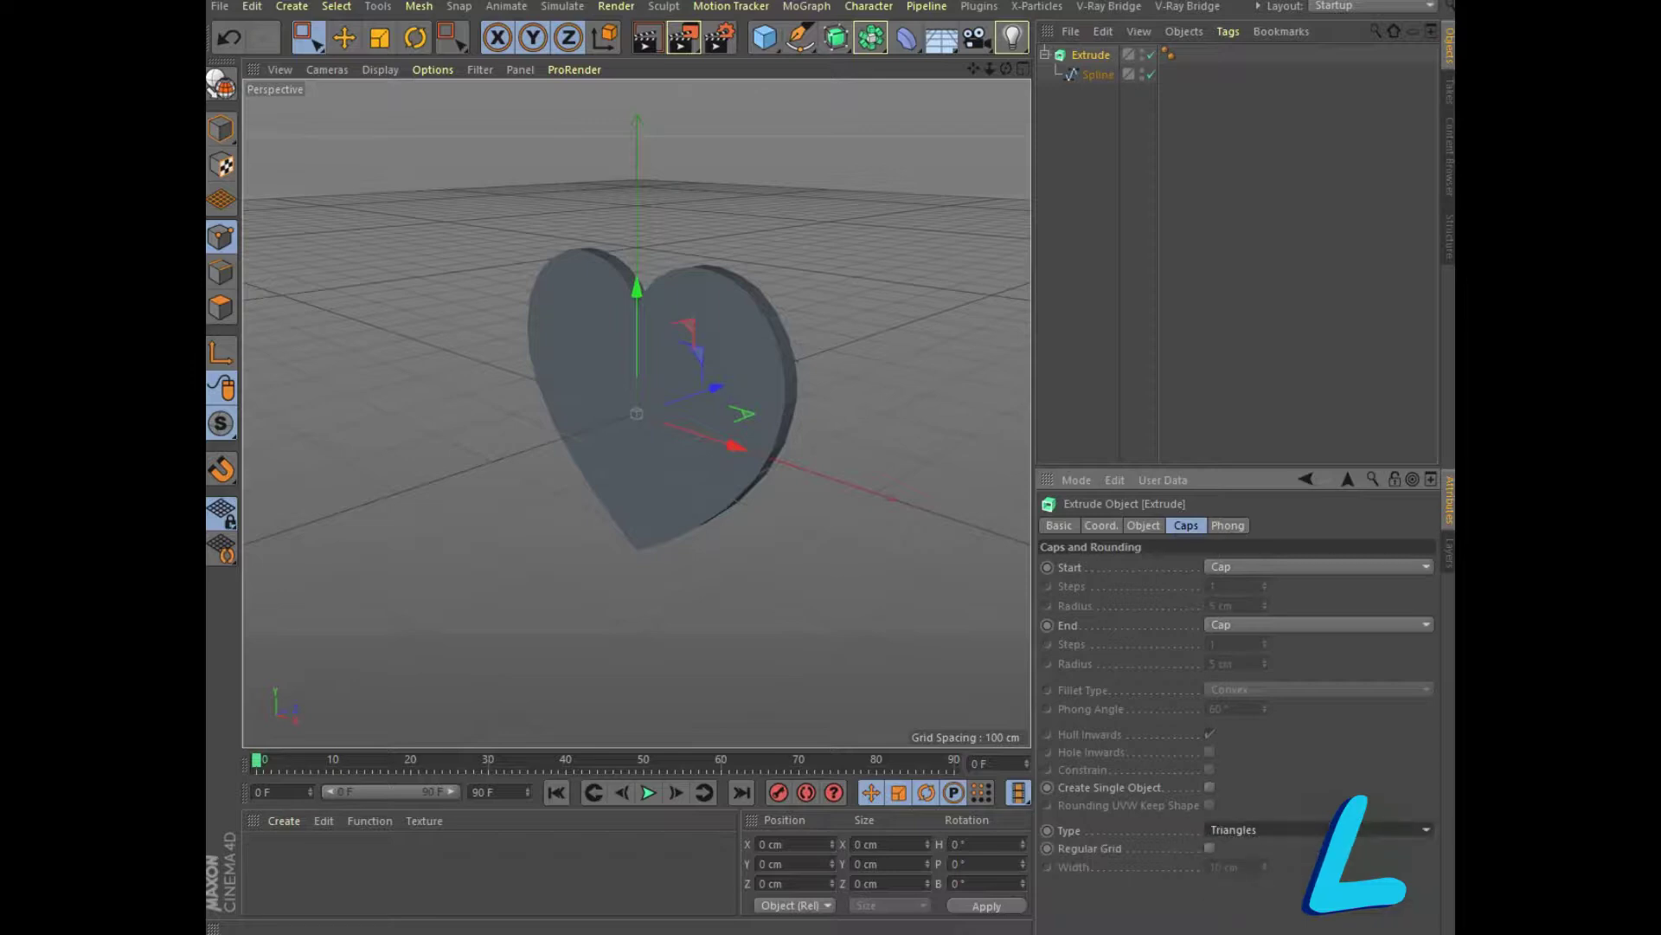
left_click(1209, 848)
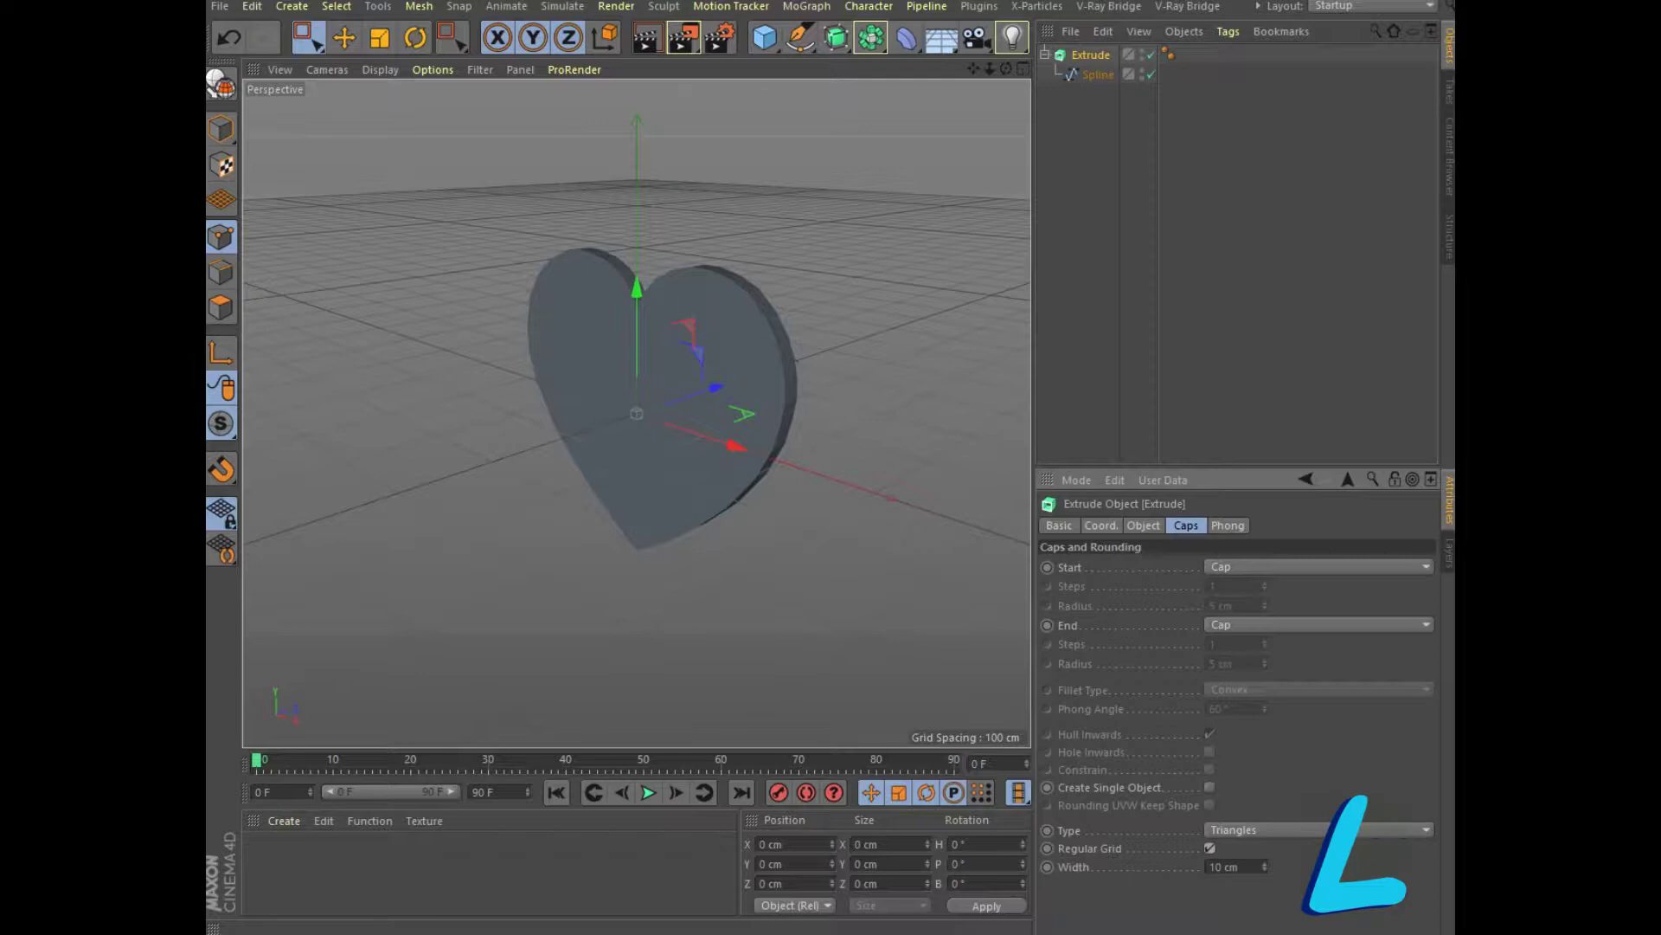
left_click(1222, 866)
type("70")
key("Return")
Orbit the view and duplicate the Extrude heart with copy and paste
mouse_move(637, 413)
left_mouse_down("alt")
mouse_move(692, 398)
mouse_move(644, 410)
left_mouse_up("alt")
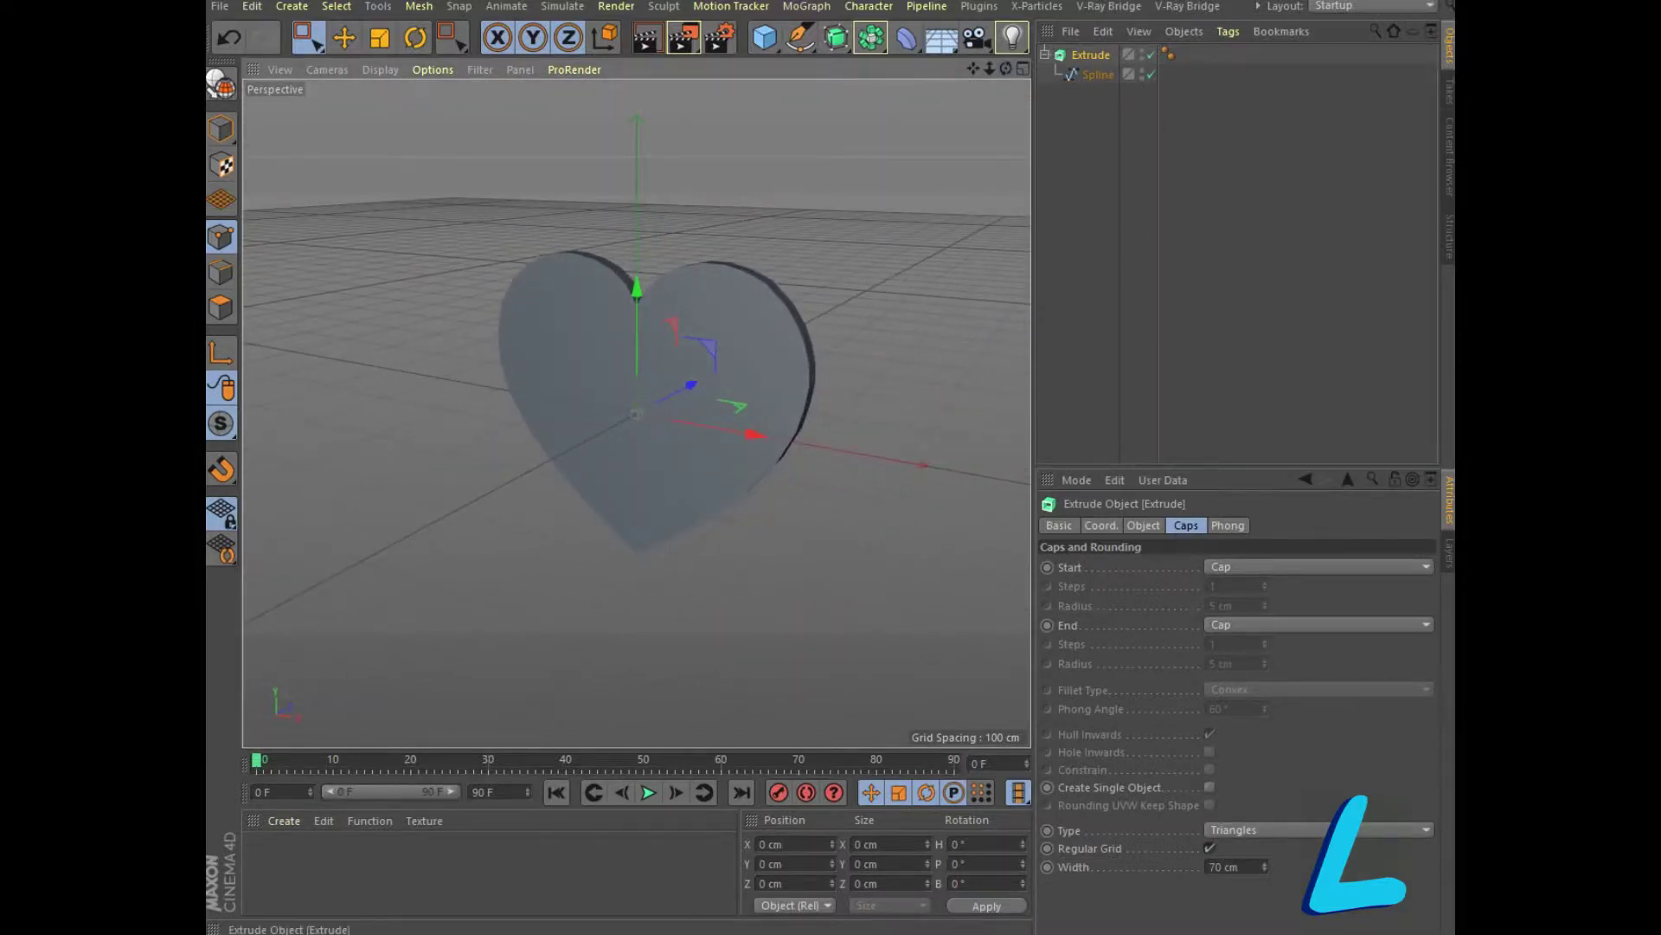
left_click(1044, 54)
key("ctrl+c")
key("ctrl+v")
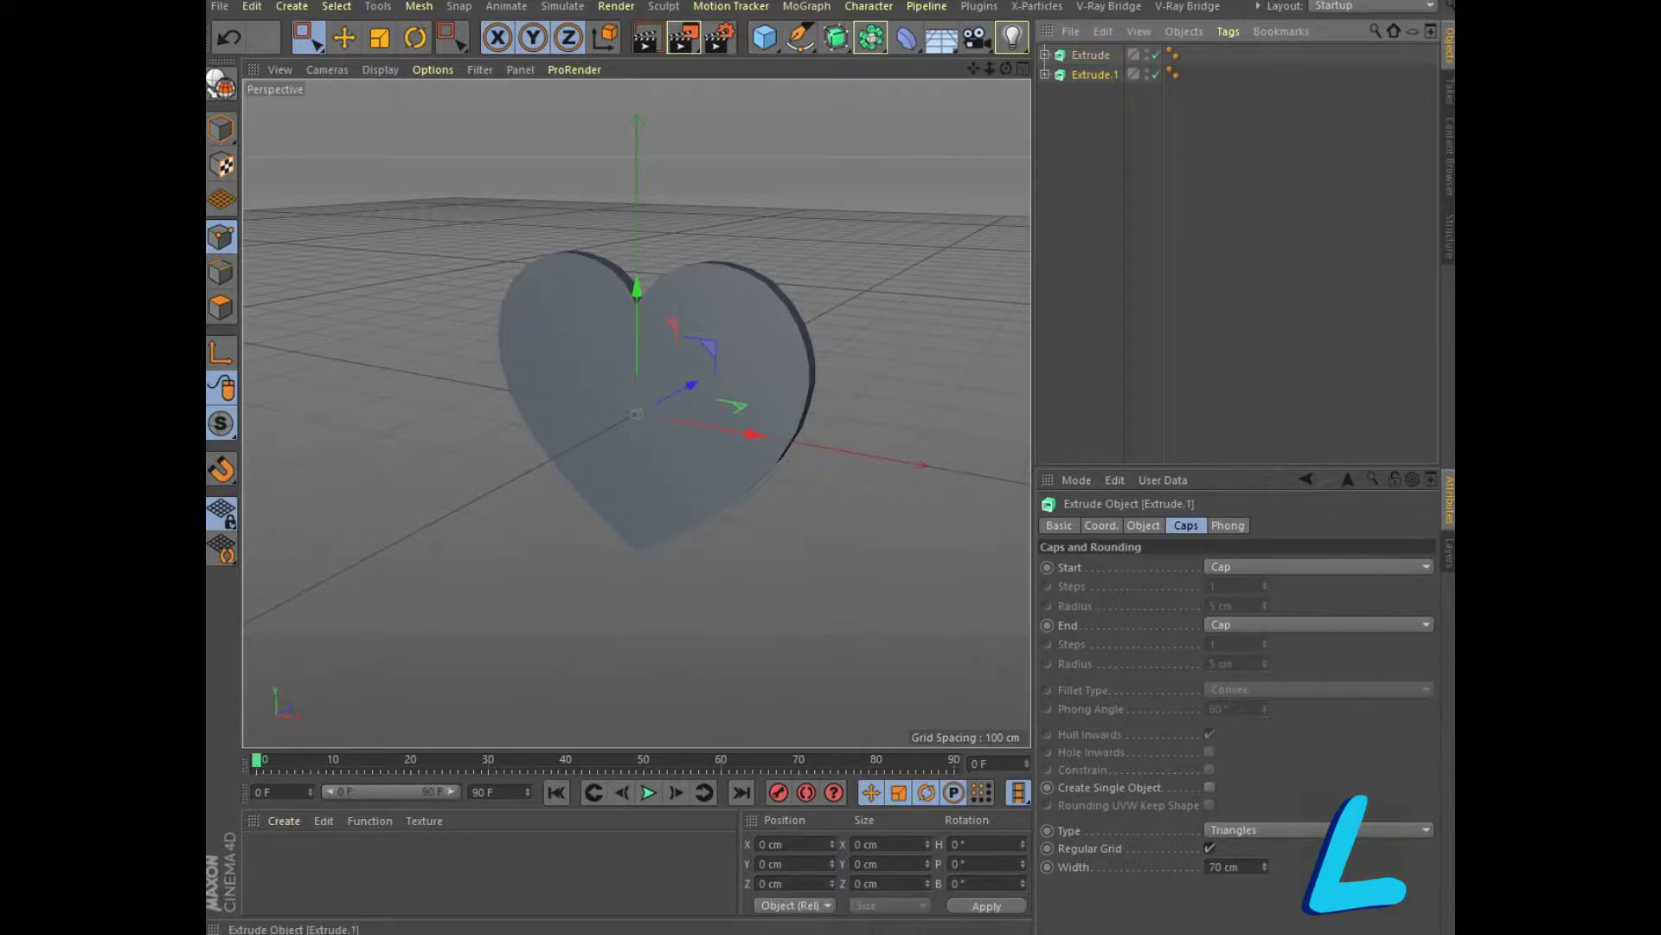
Set the start cap of Extrude.1 to Fillet Cap with 4 steps
left_click(1315, 566)
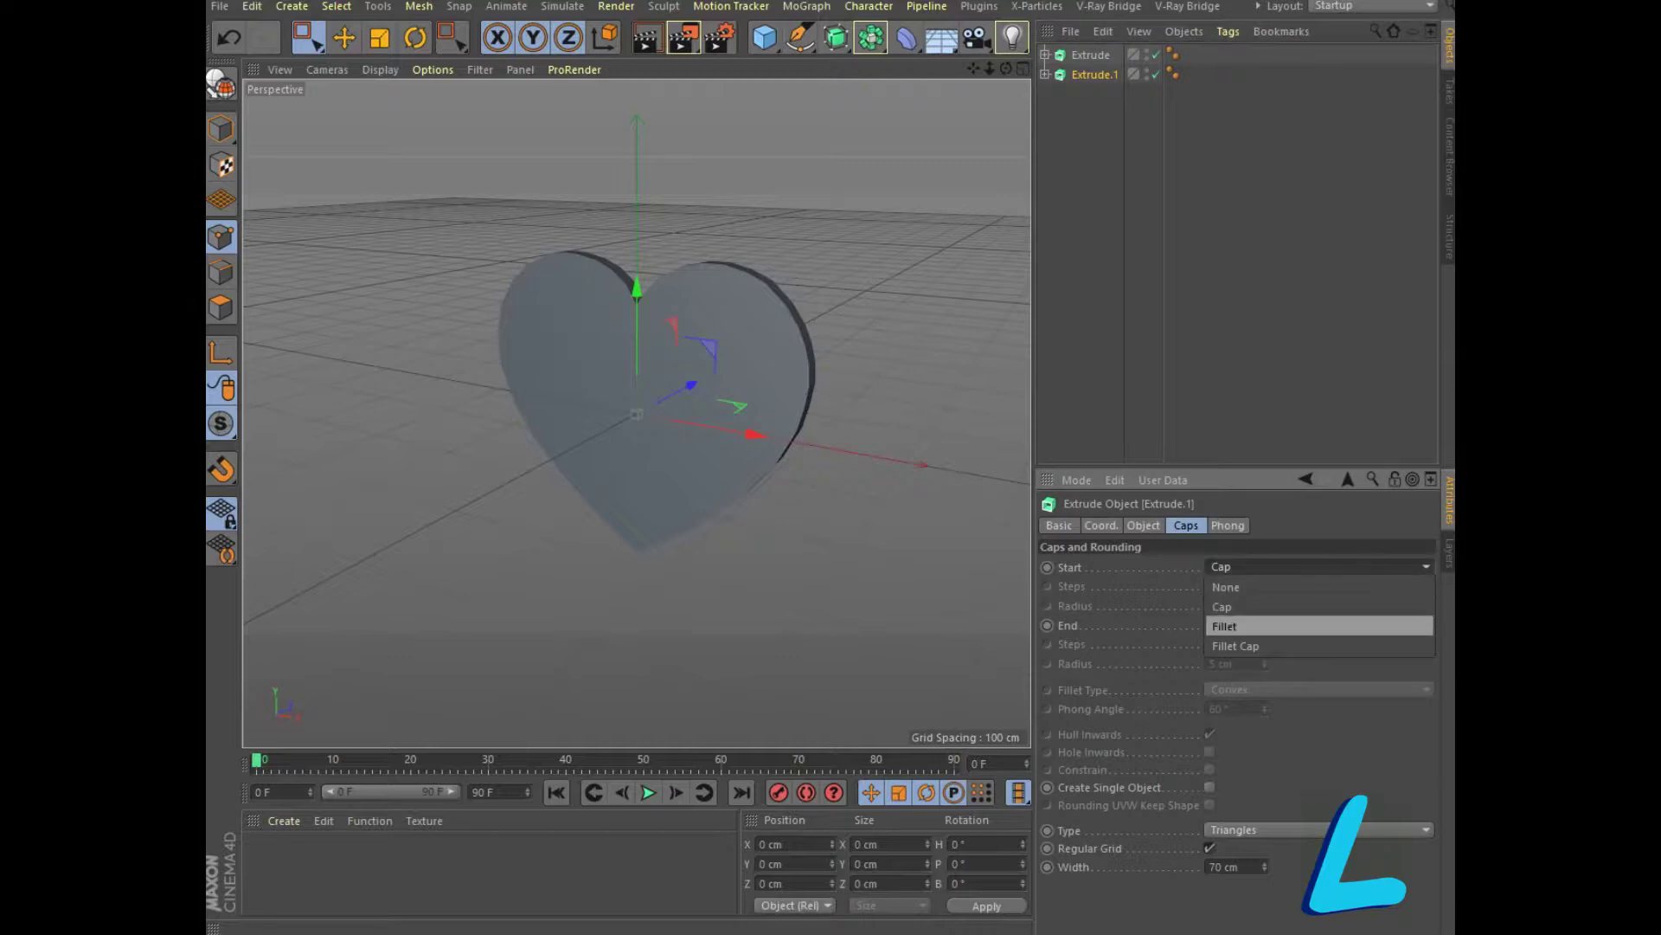
left_click(1236, 646)
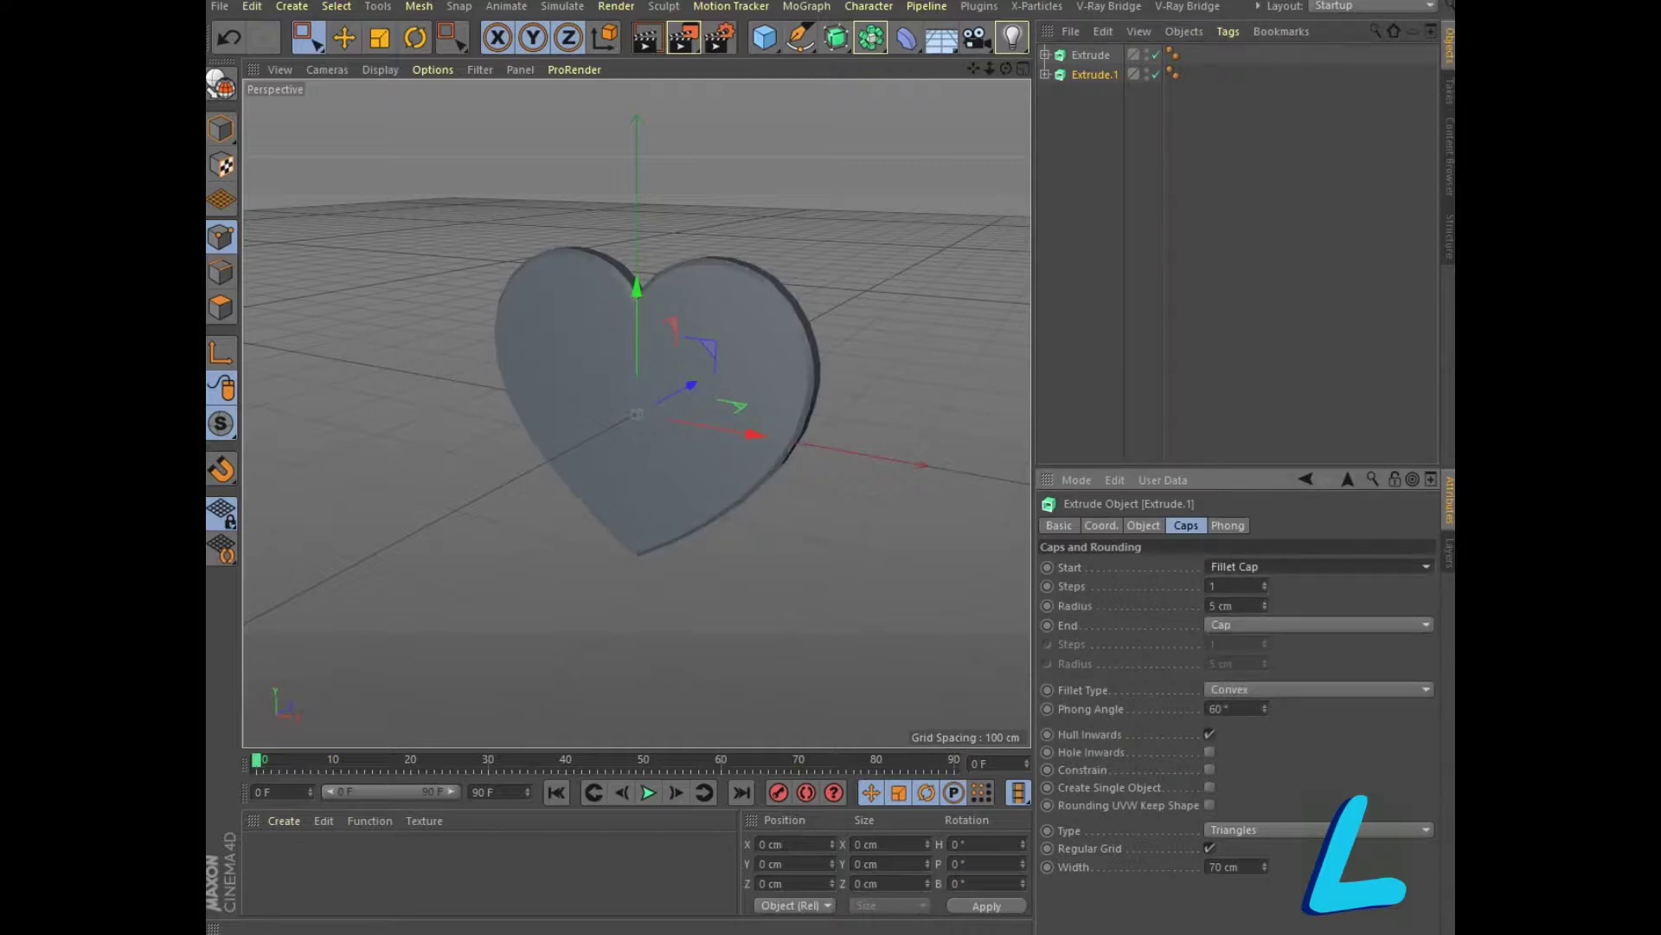
key("Tab")
type("4")
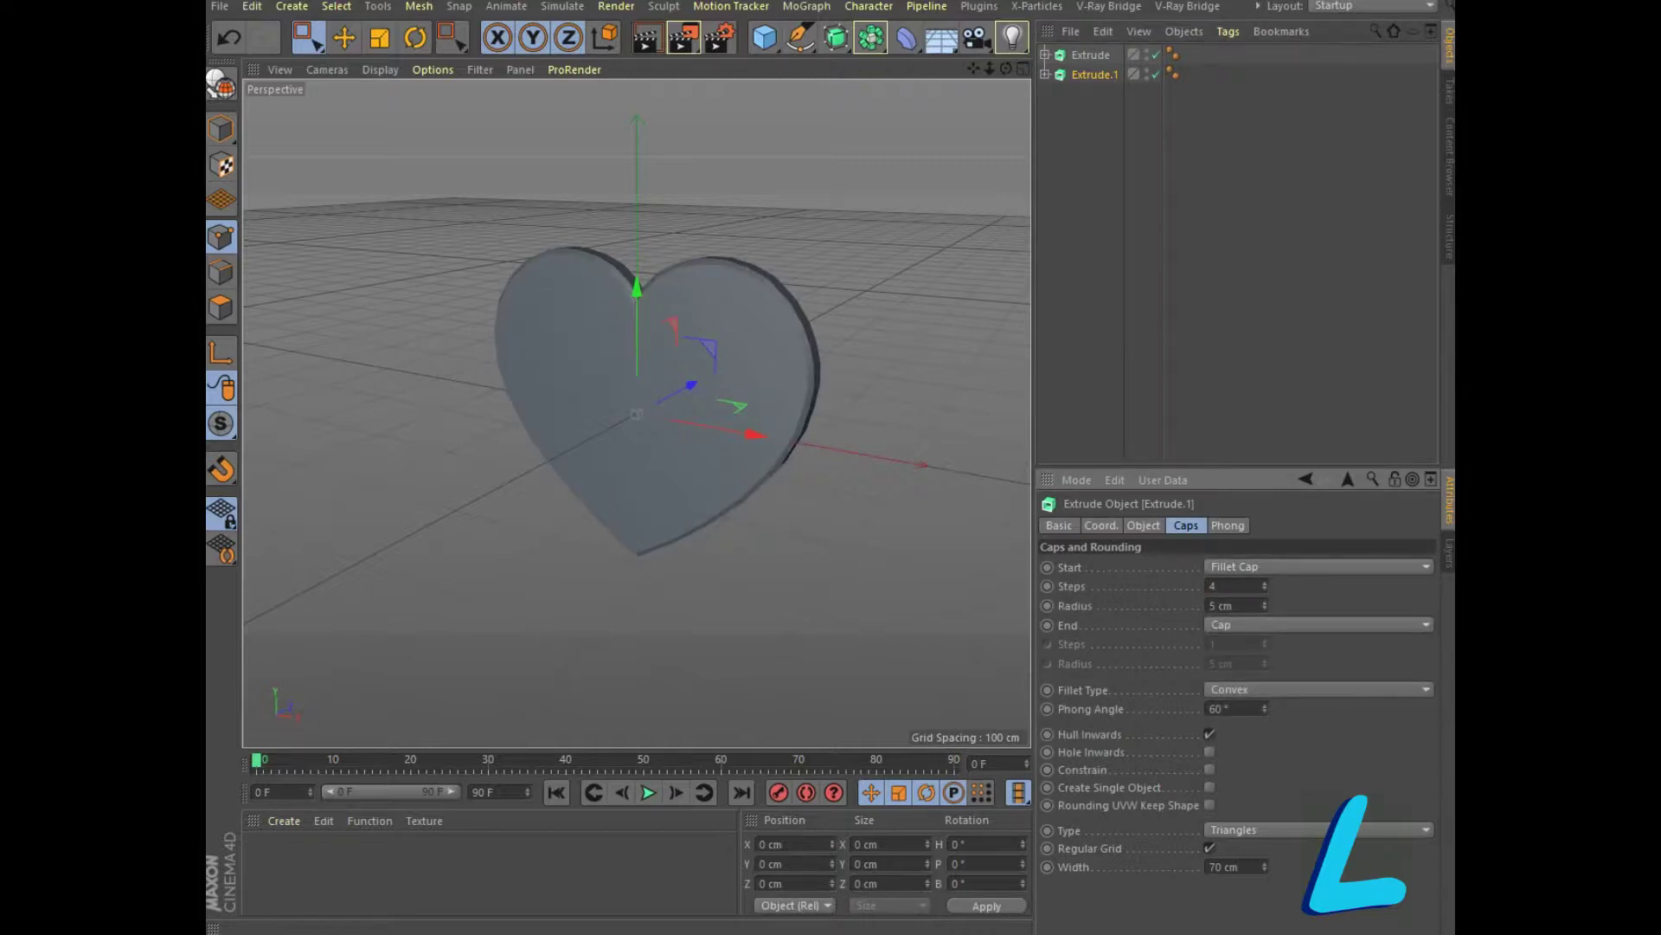
key("Return")
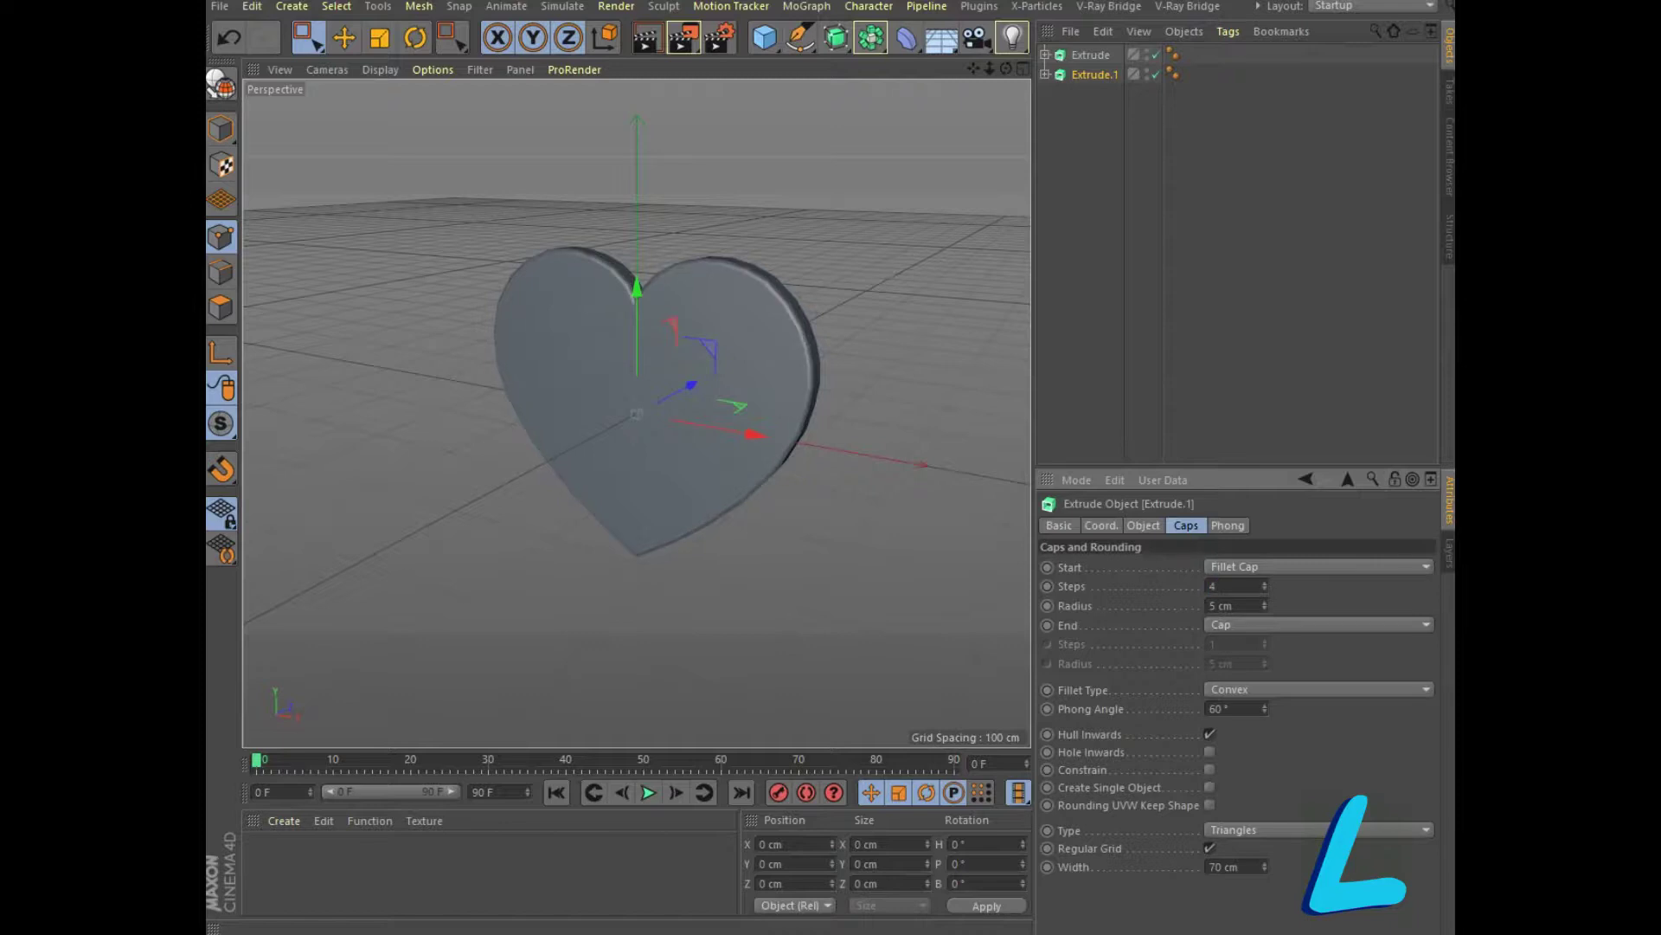
Set the end cap to Fillet Cap with 4 steps and inspect the rounded heart
left_click(1315, 624)
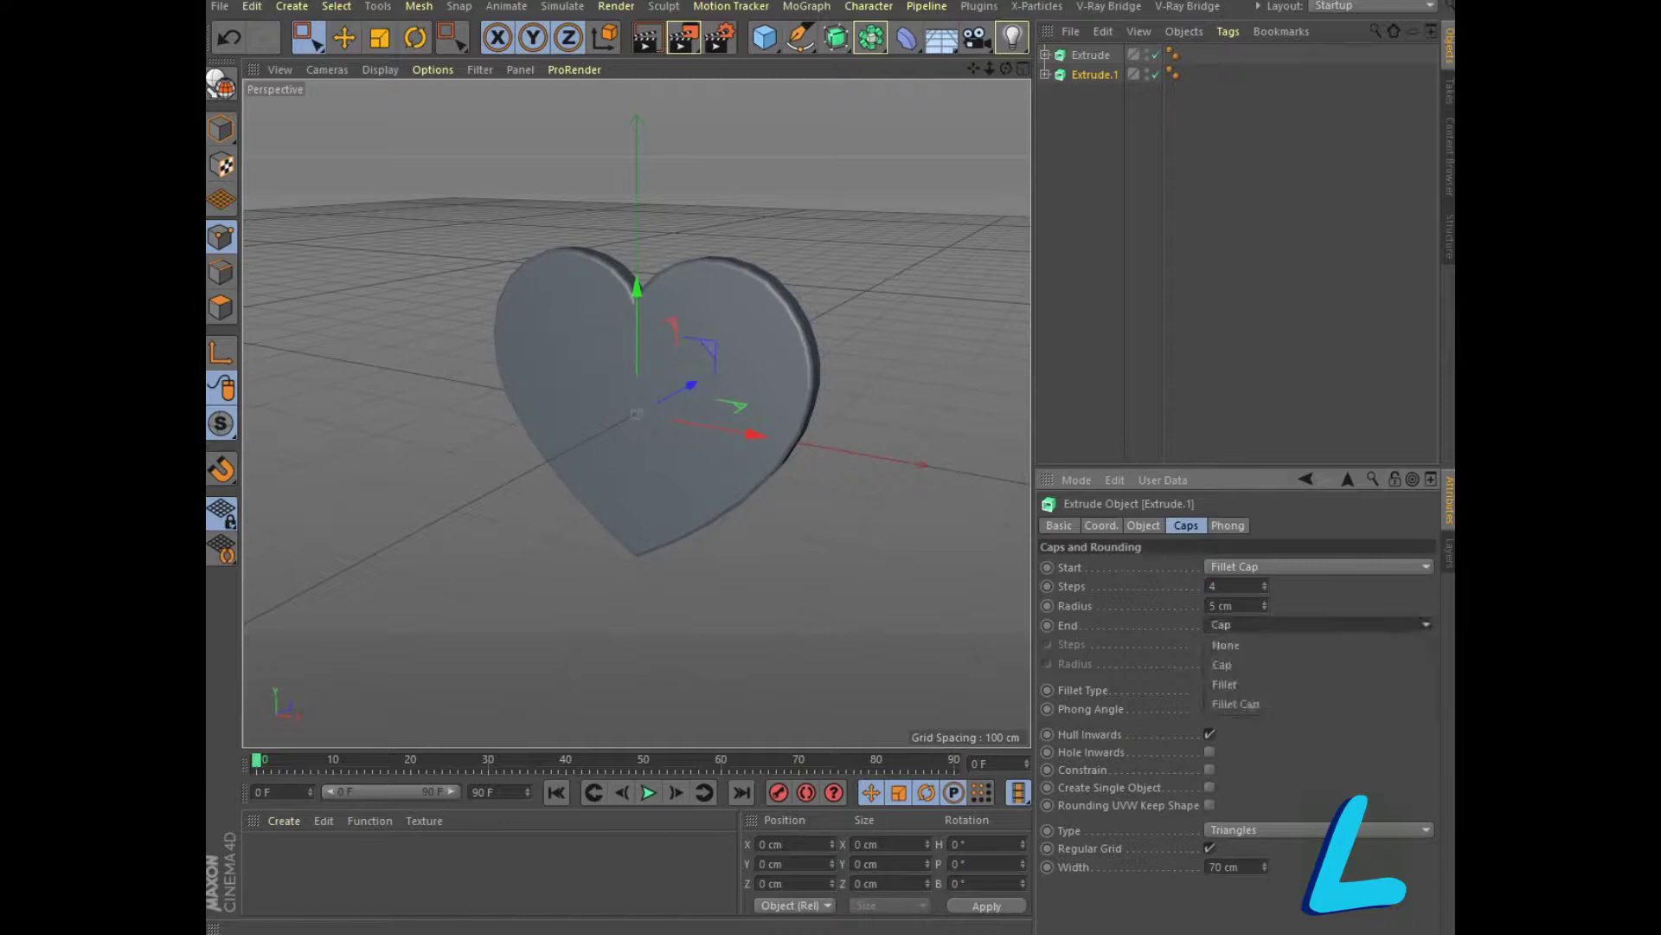
left_click(1237, 708)
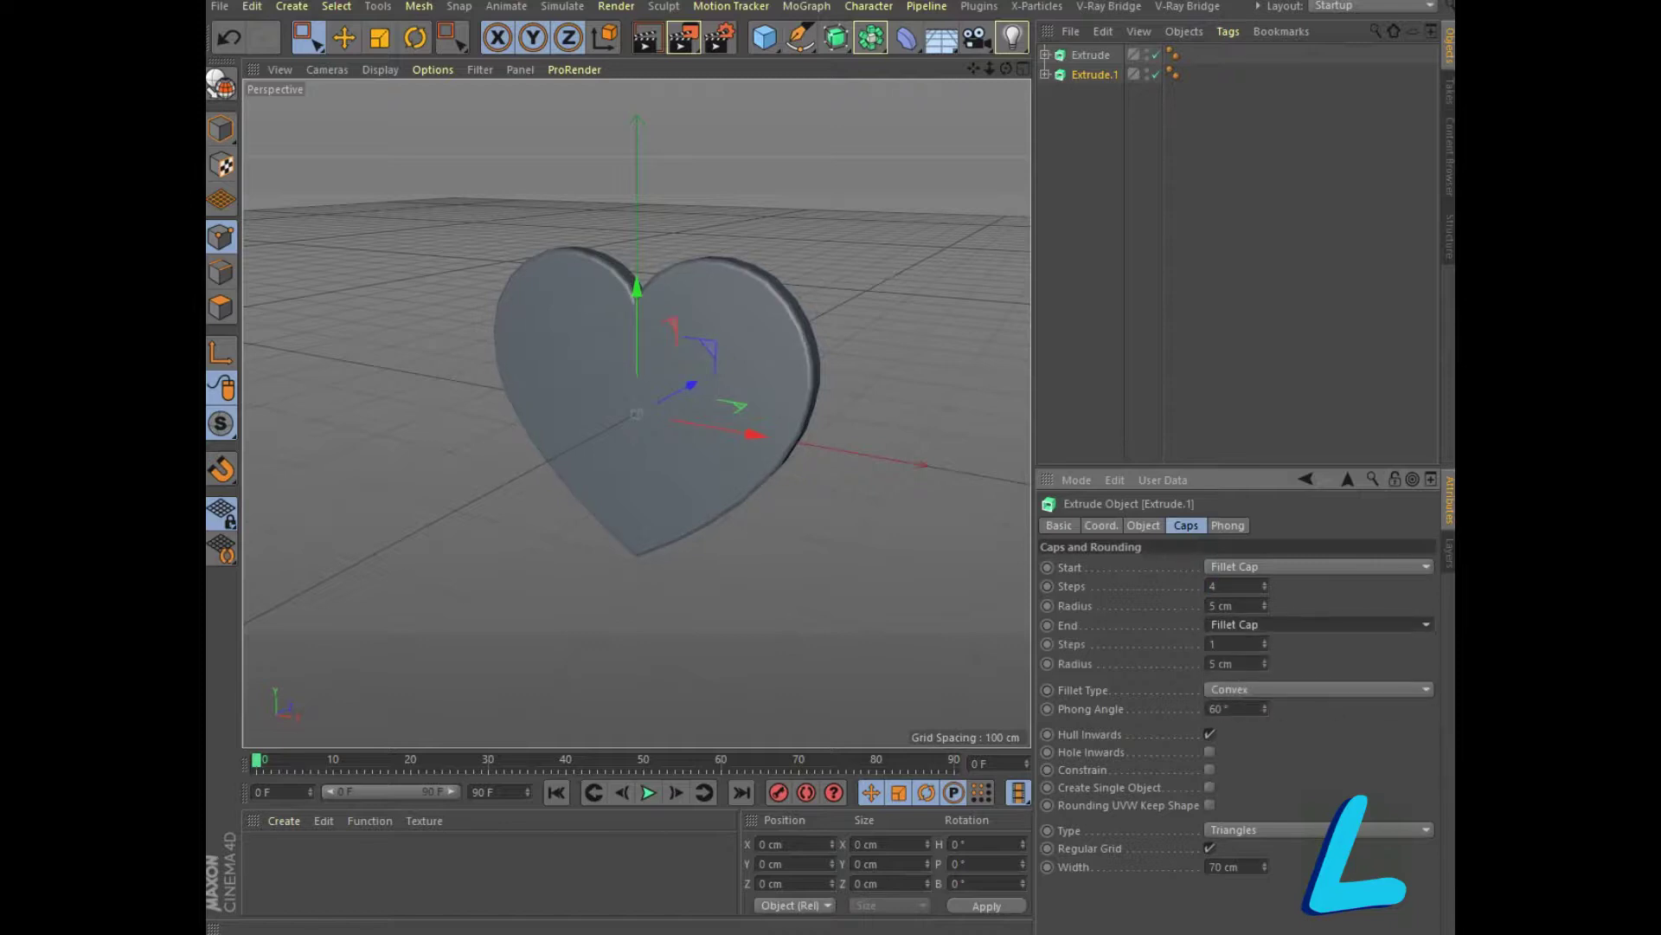
double_click(1236, 644)
type("4")
key("Return")
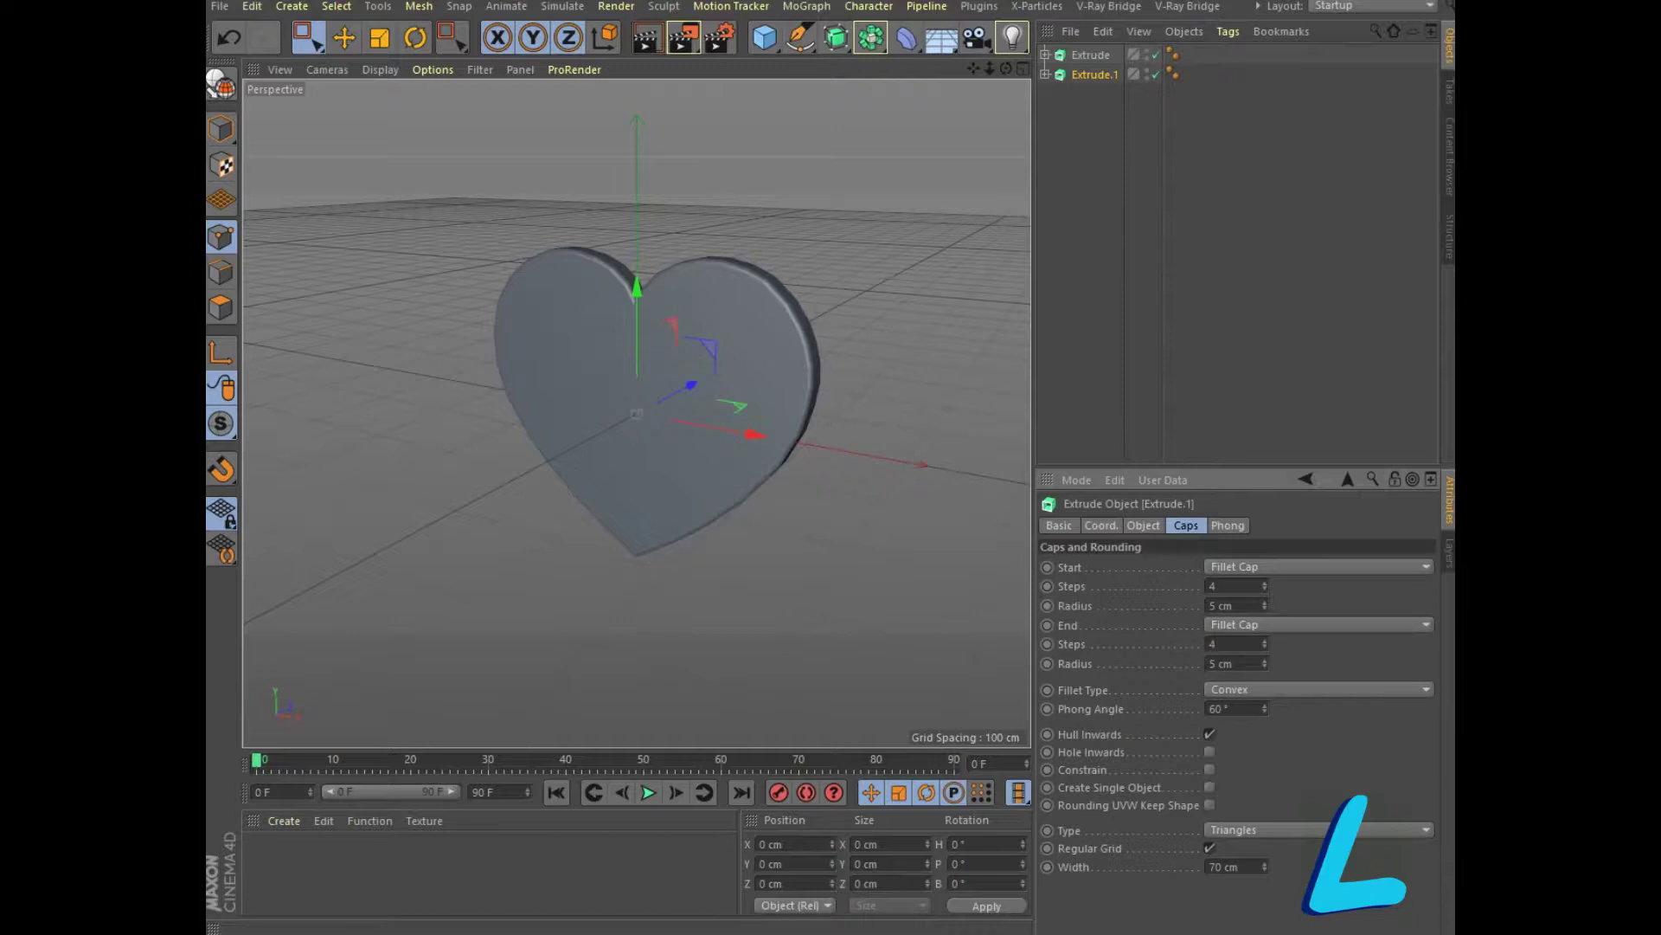
left_click_drag(636, 414, 638, 414, "alt")
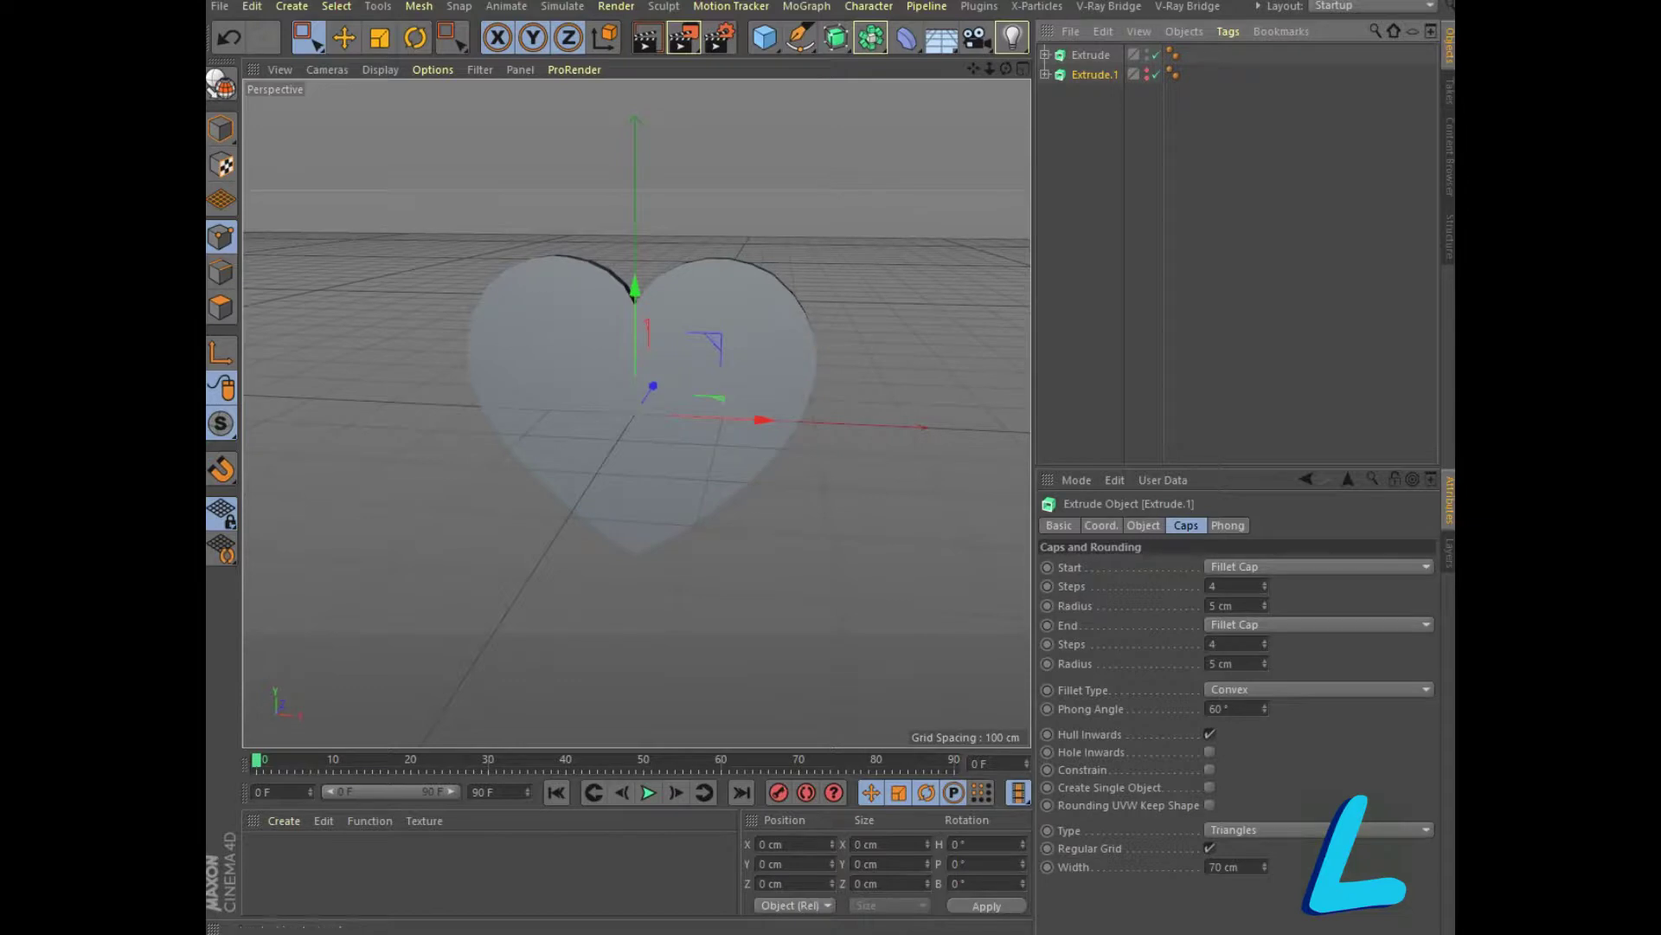
left_click_drag(870, 37, 1115, 63)
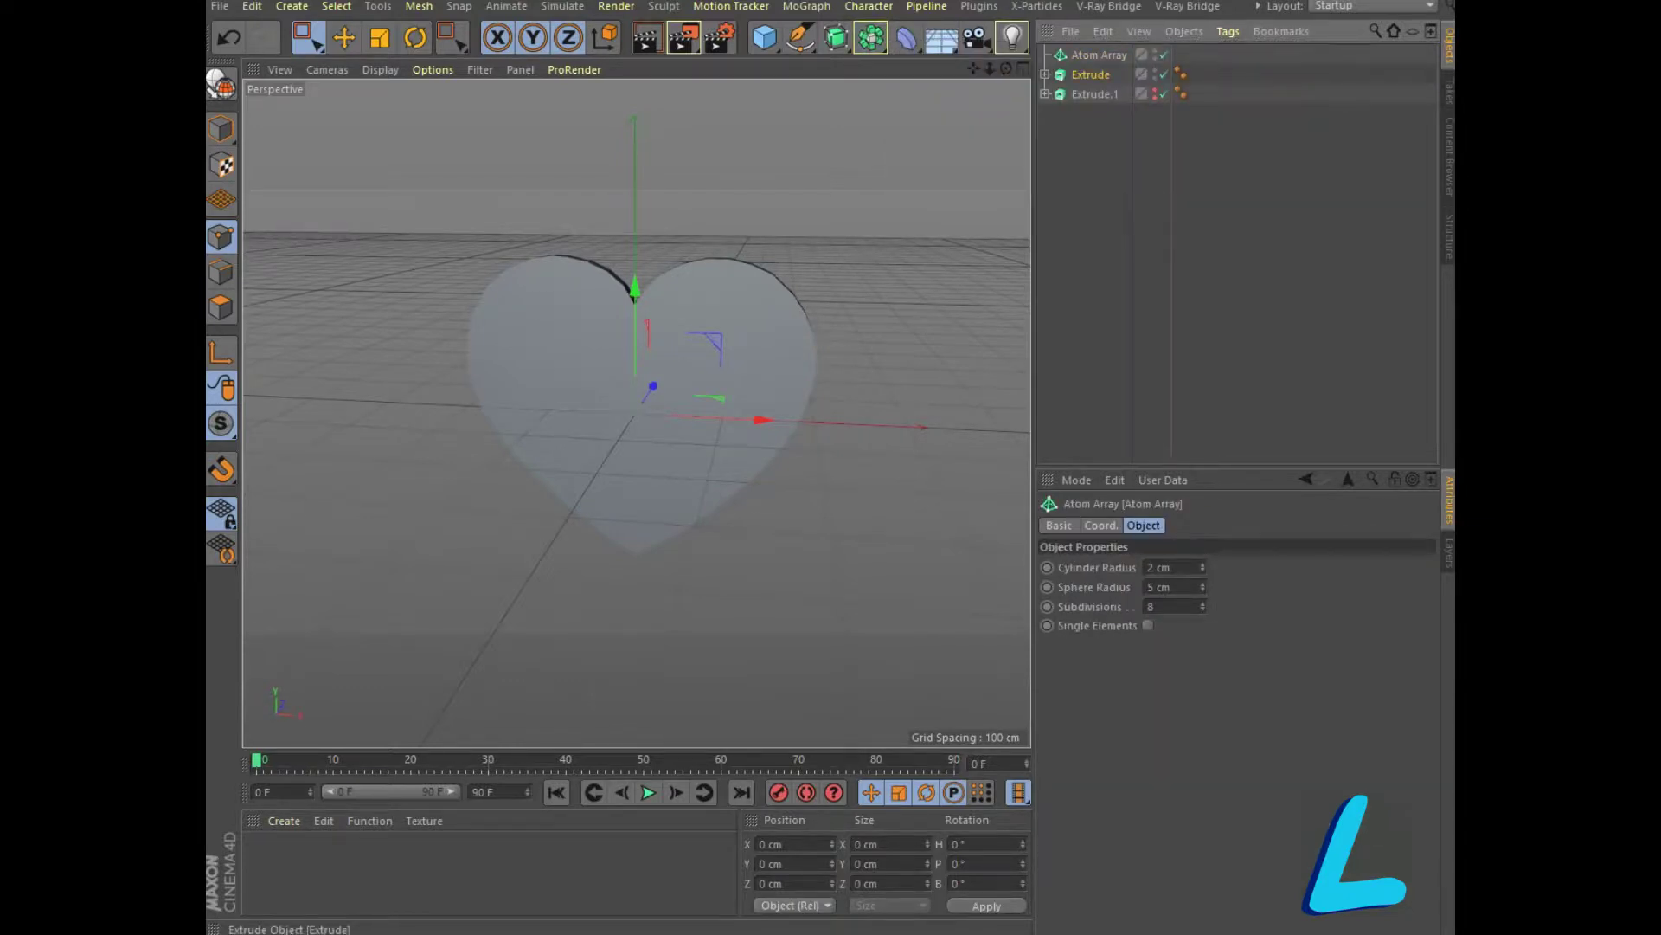
Put Extrude under the Atom Array and set its Movement Z depth to 35 cm
left_click_drag(1090, 74, 1097, 54)
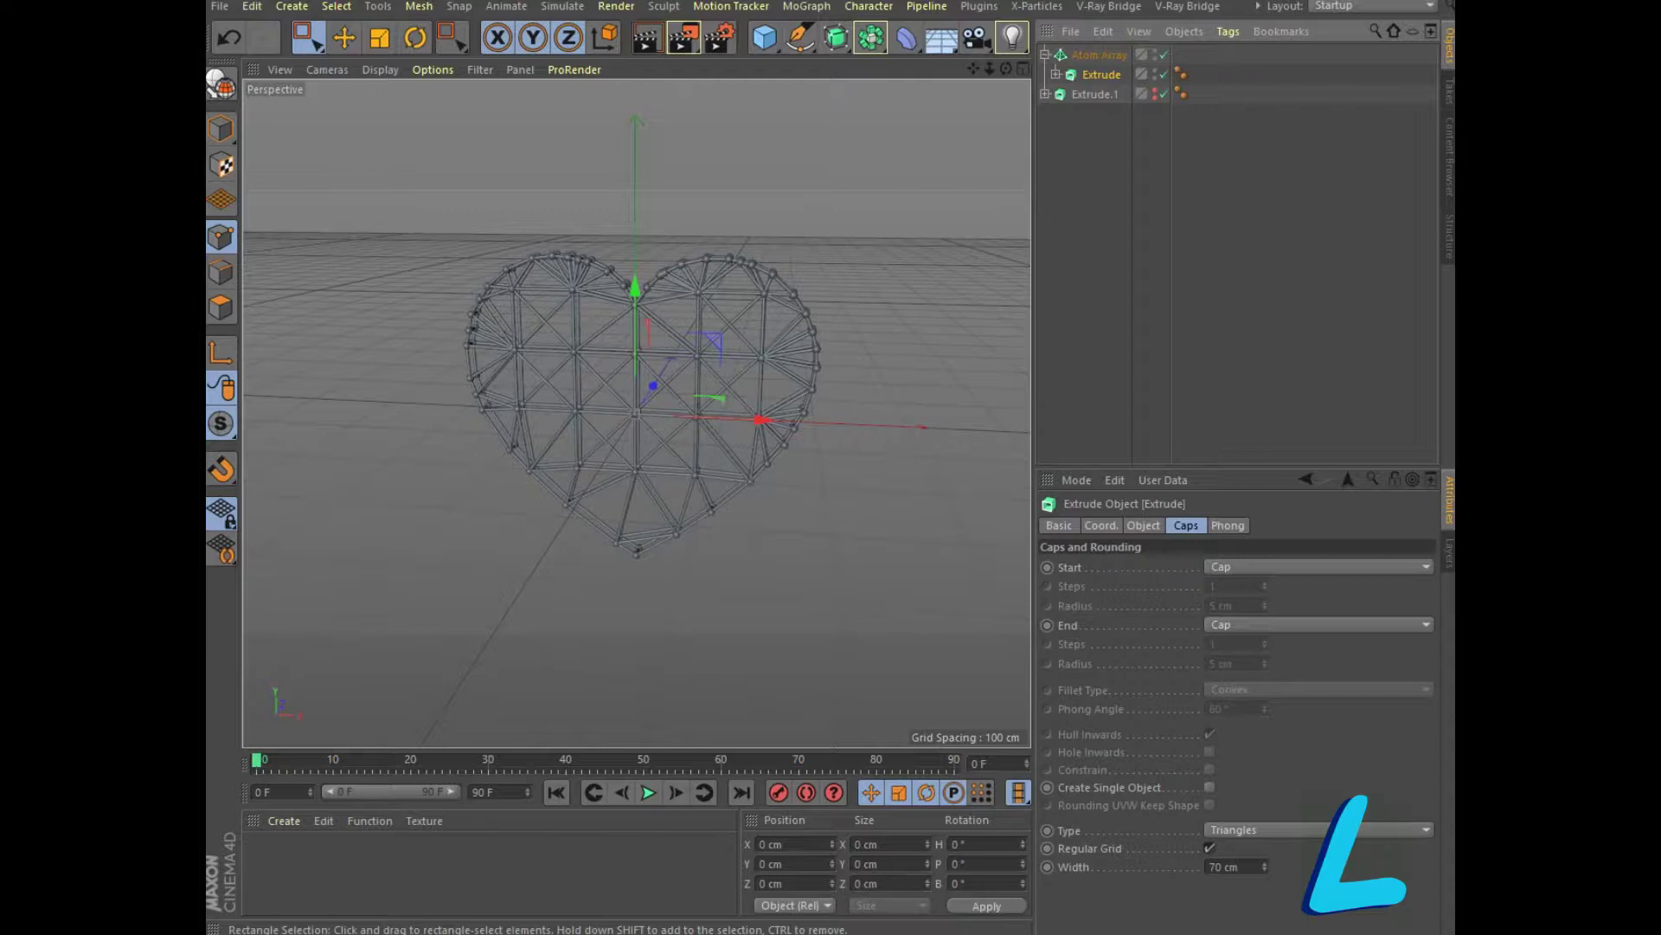
left_click_drag(1006, 69, 1029, 83)
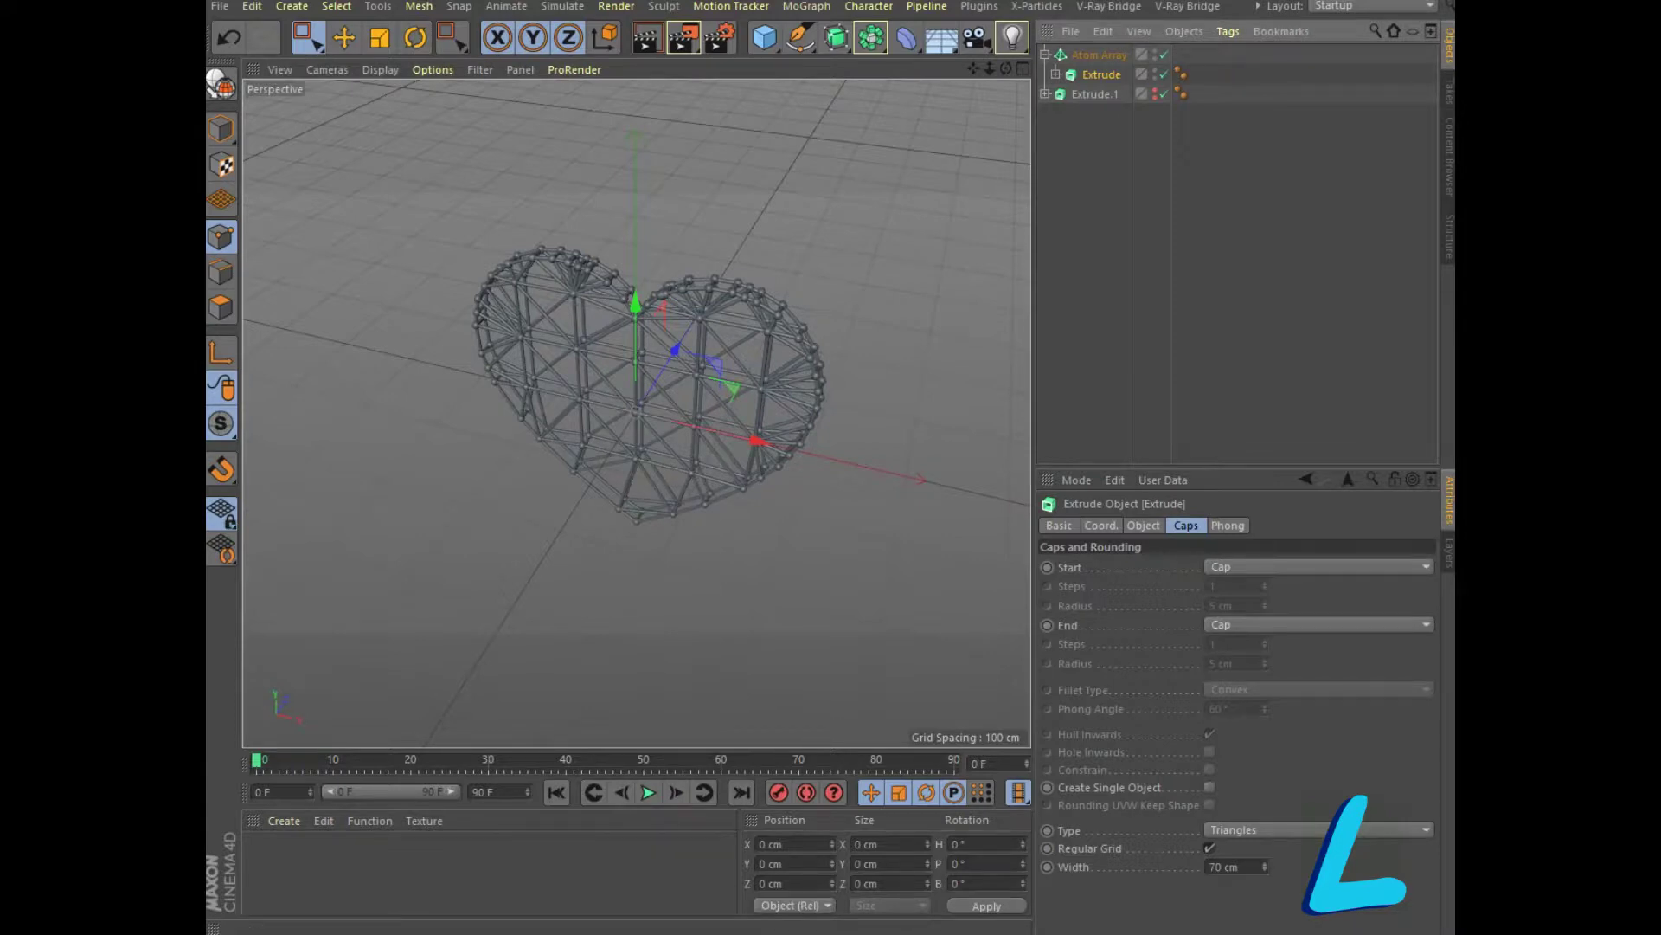
left_click(1143, 525)
double_click(1291, 567)
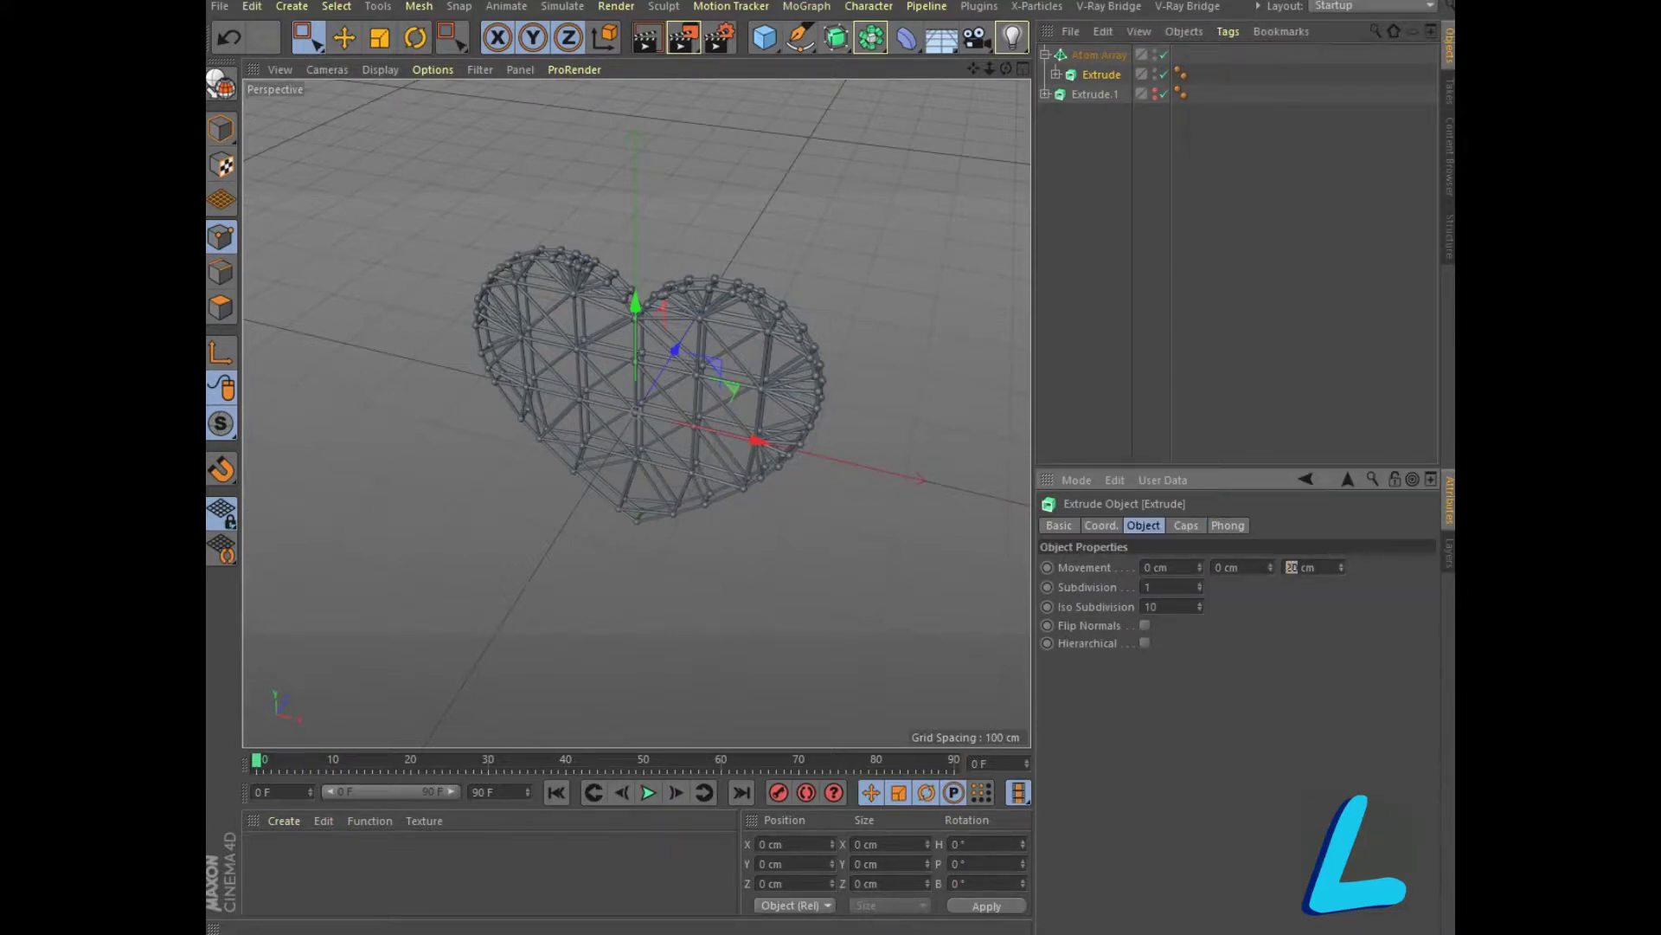
type("35")
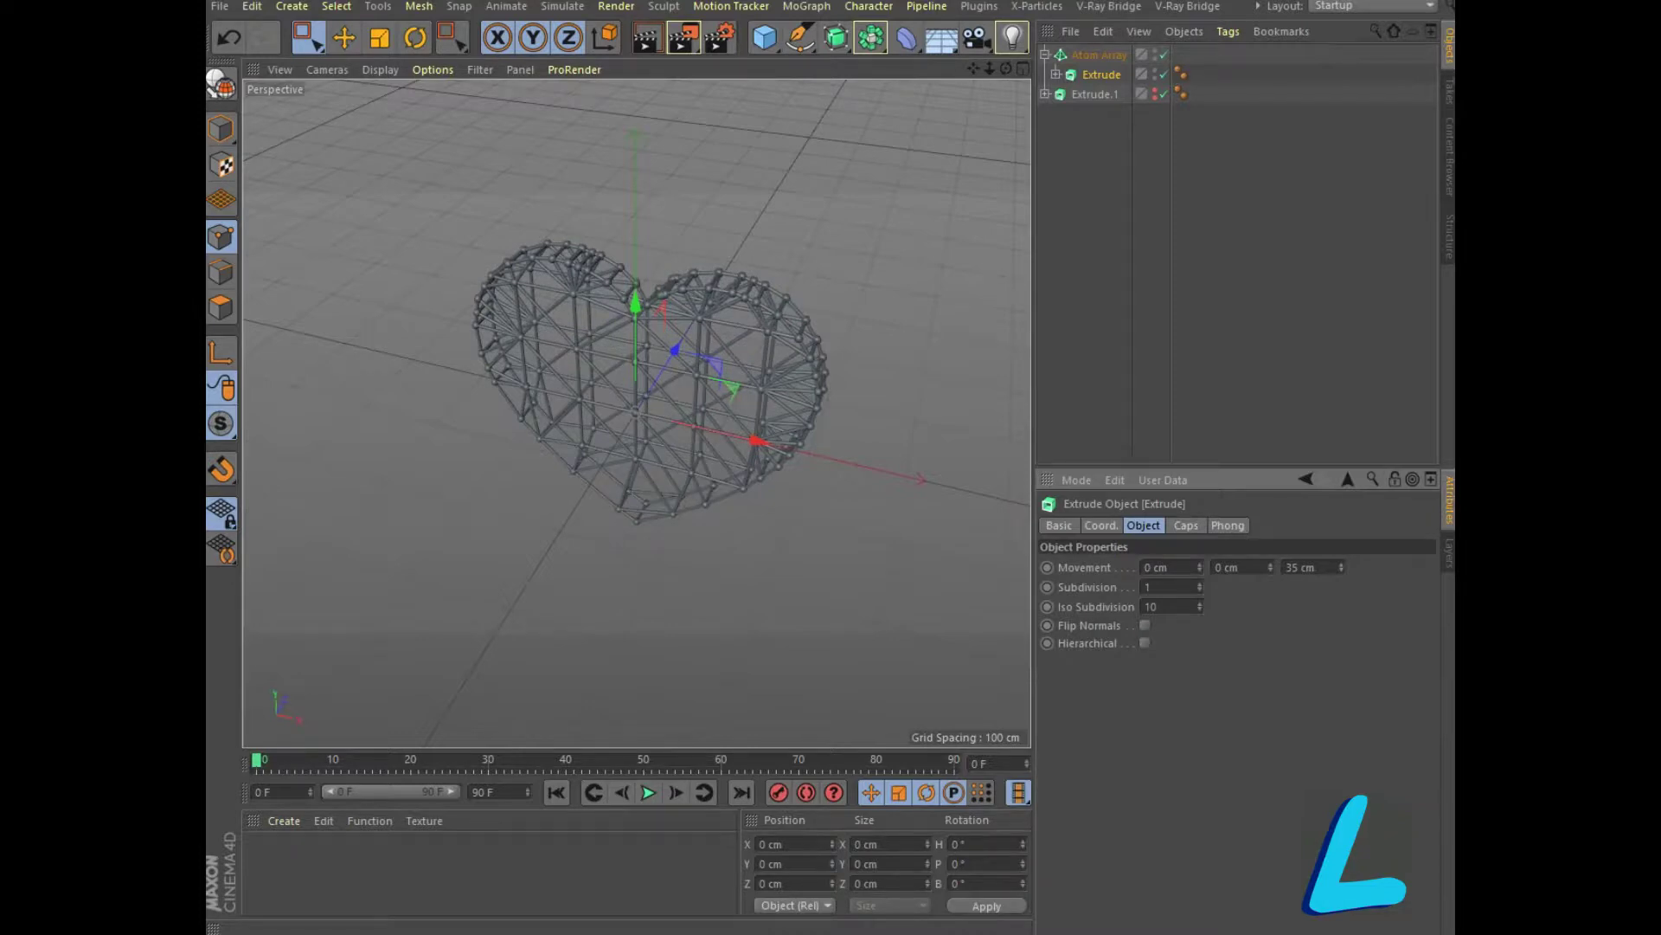
Set the duplicate Extrude.1 Movement Z depth to 30 cm
left_click(1095, 93)
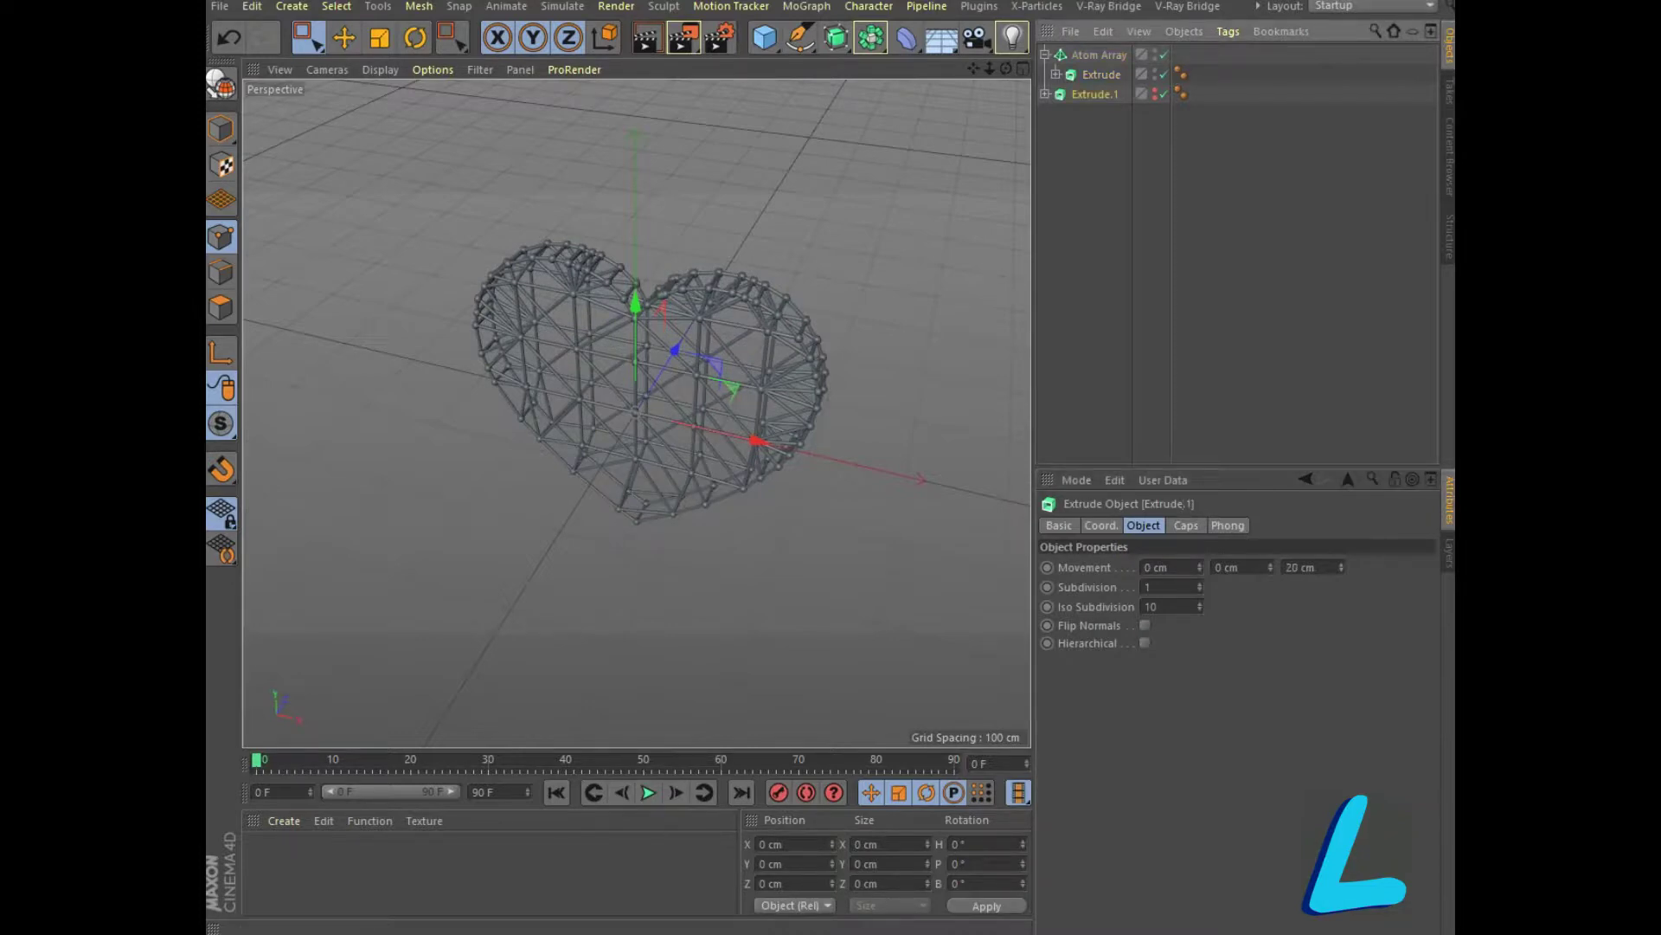
double_click(1292, 567)
type("30")
key("Return")
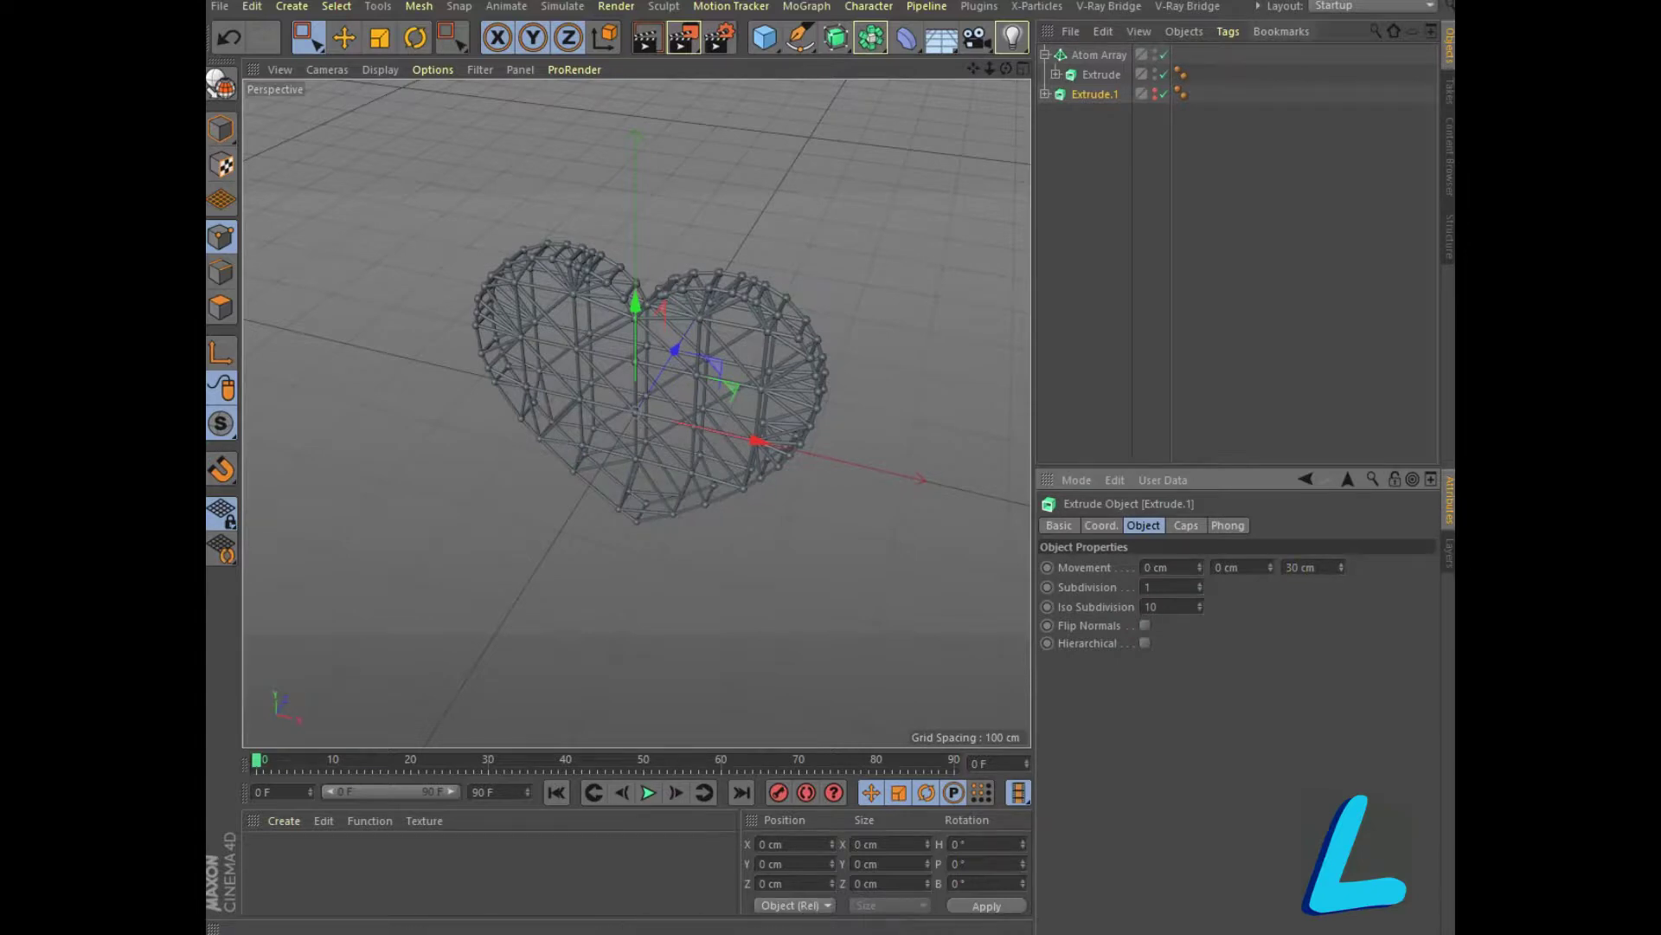
left_click(283, 820)
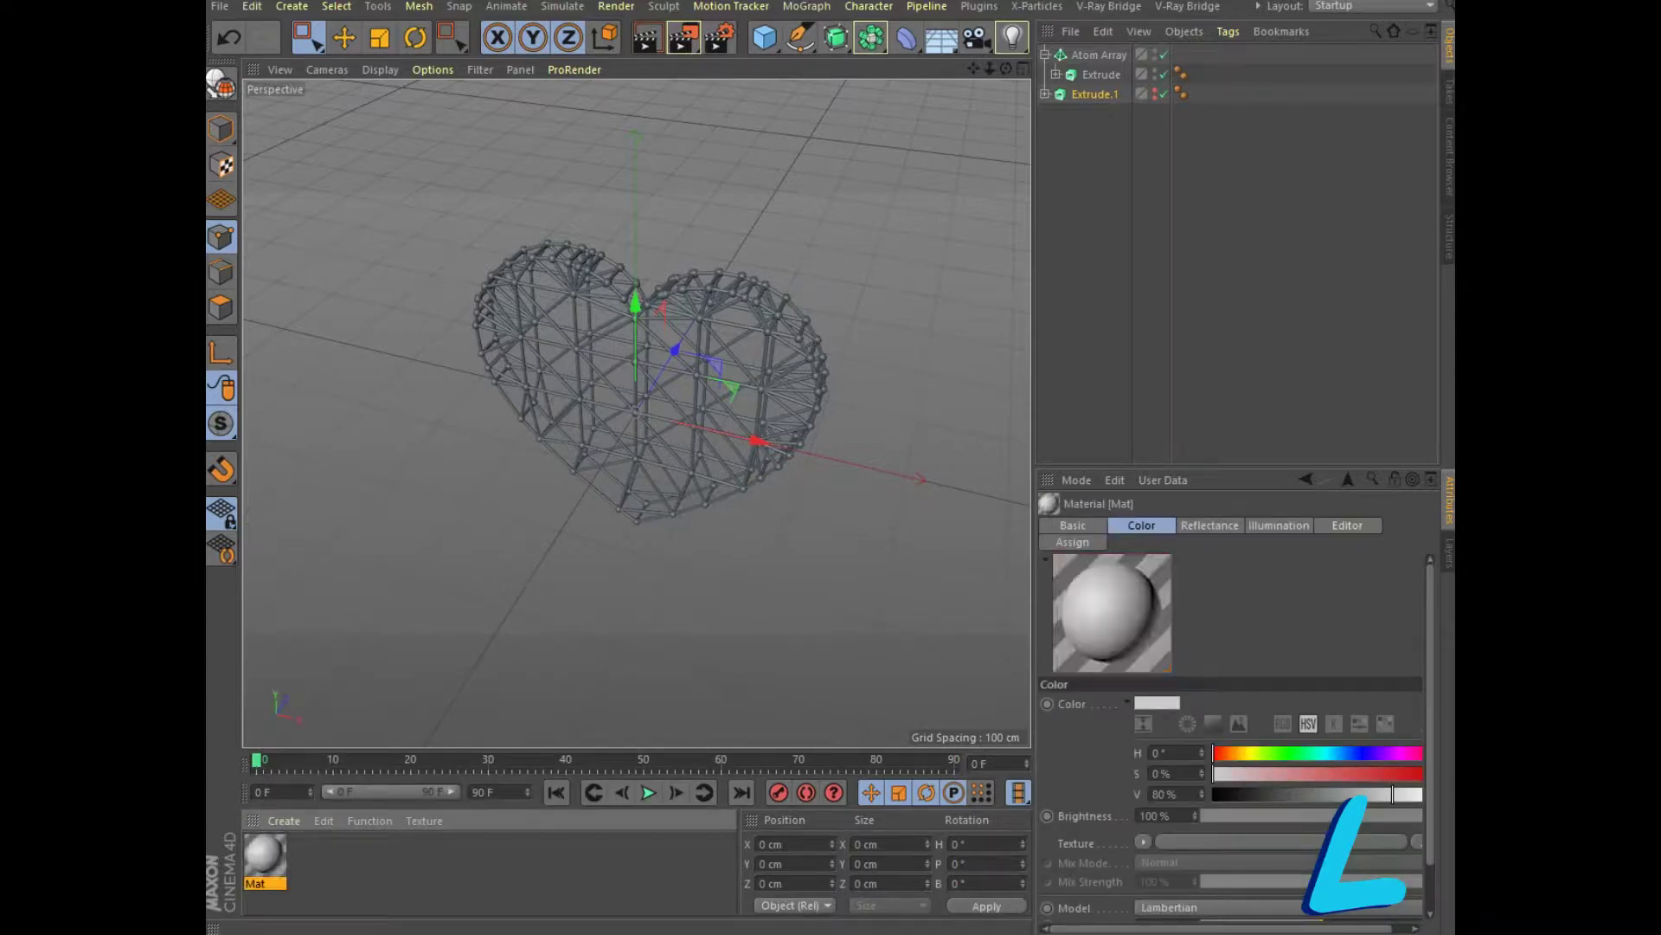
Make Mat cyan (H189 S86 V80) with 11% Reflection (Legacy) and apply it to Atom Array
double_click(264, 855)
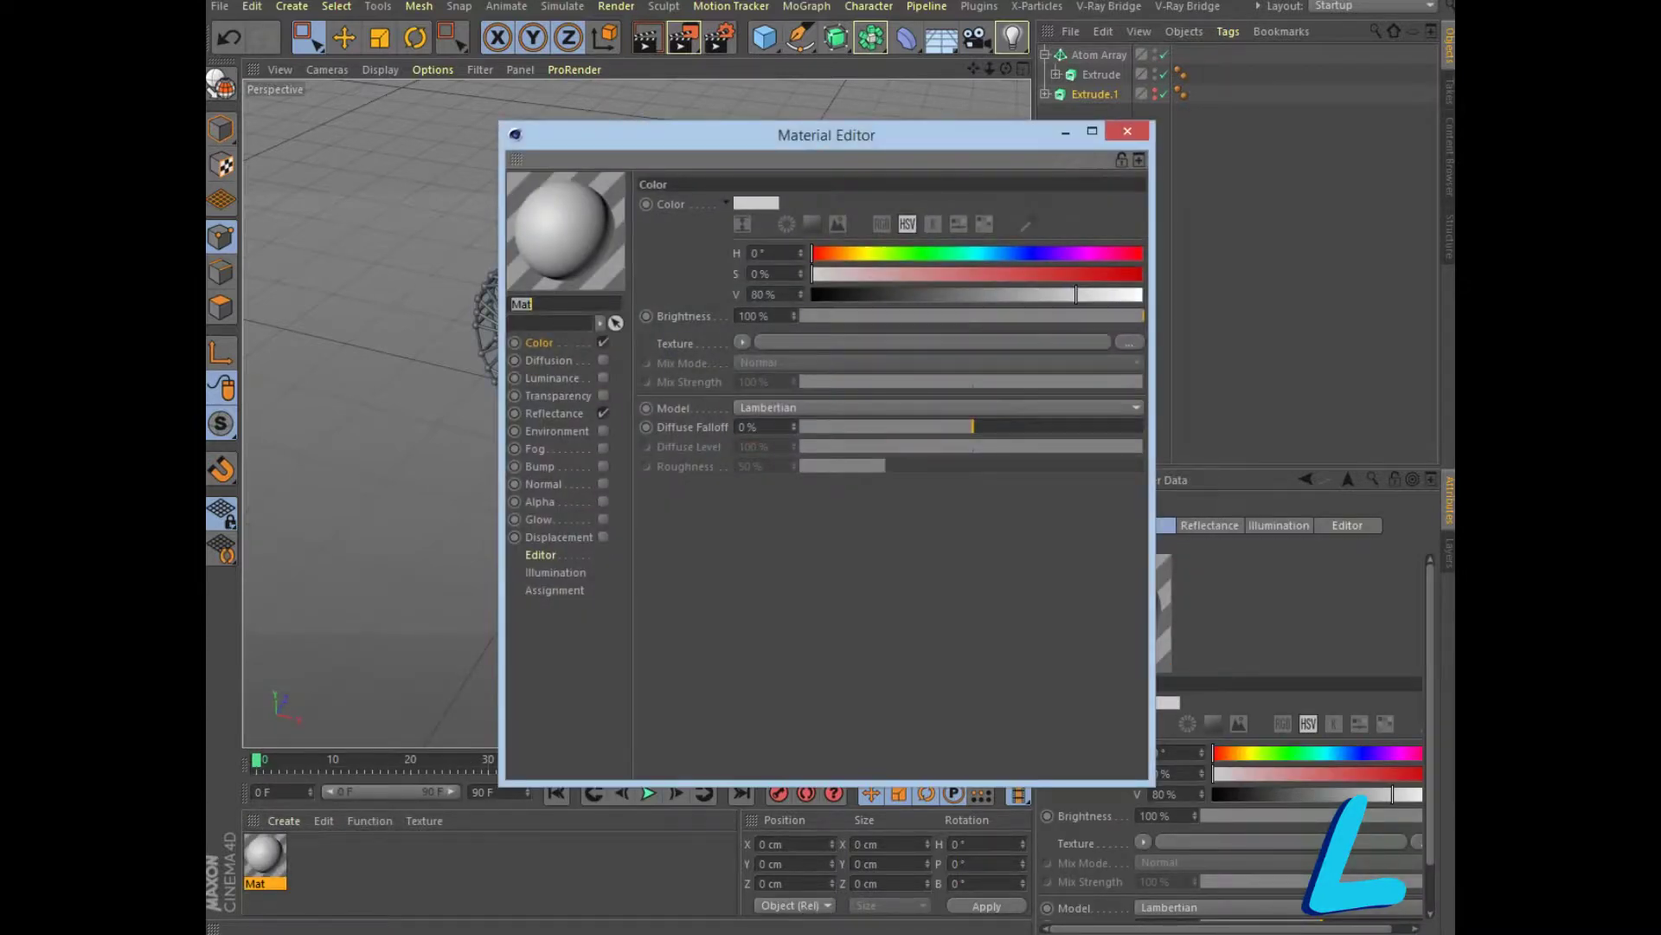
left_click_drag(812, 253, 984, 252)
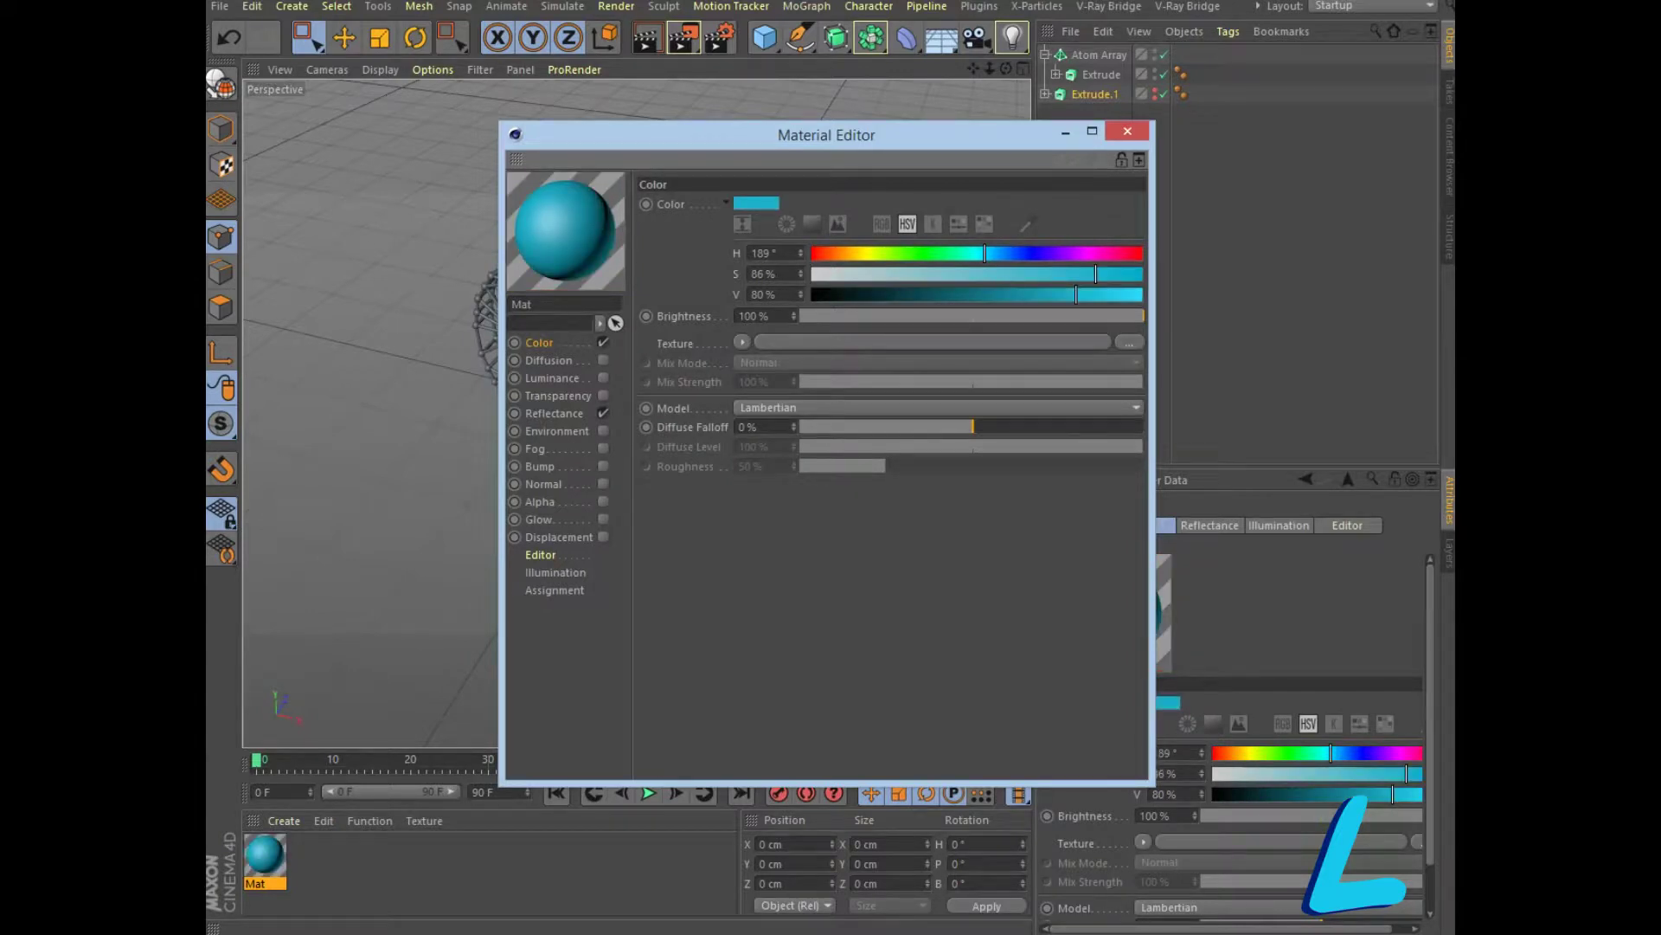
left_click(554, 413)
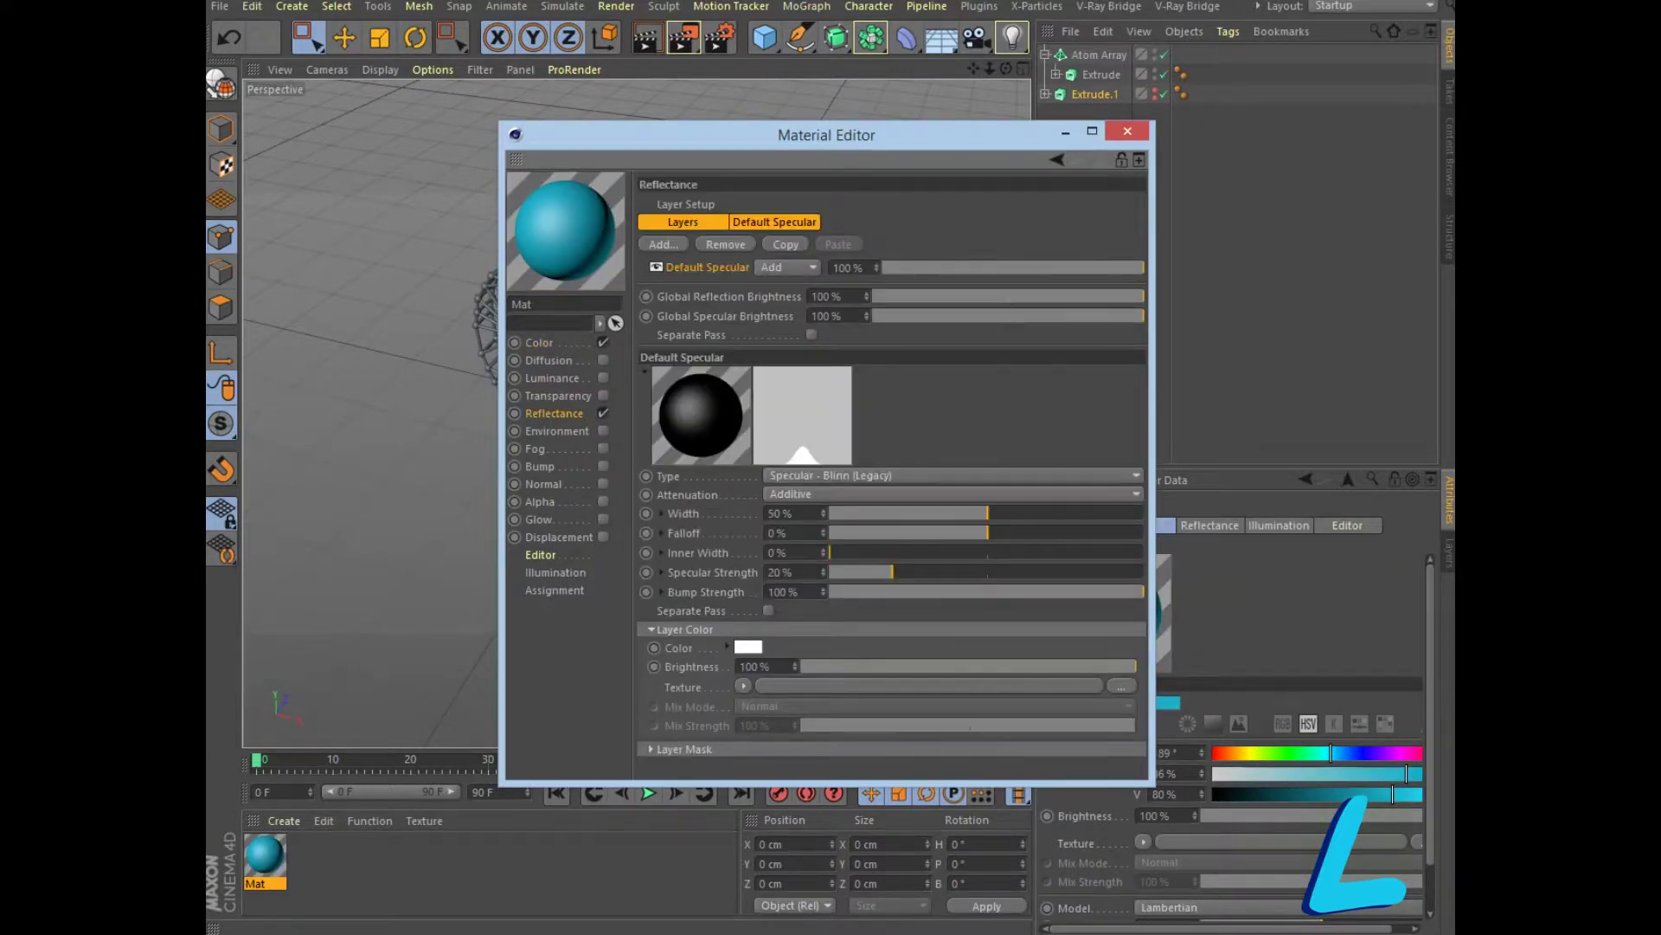
left_click(952, 475)
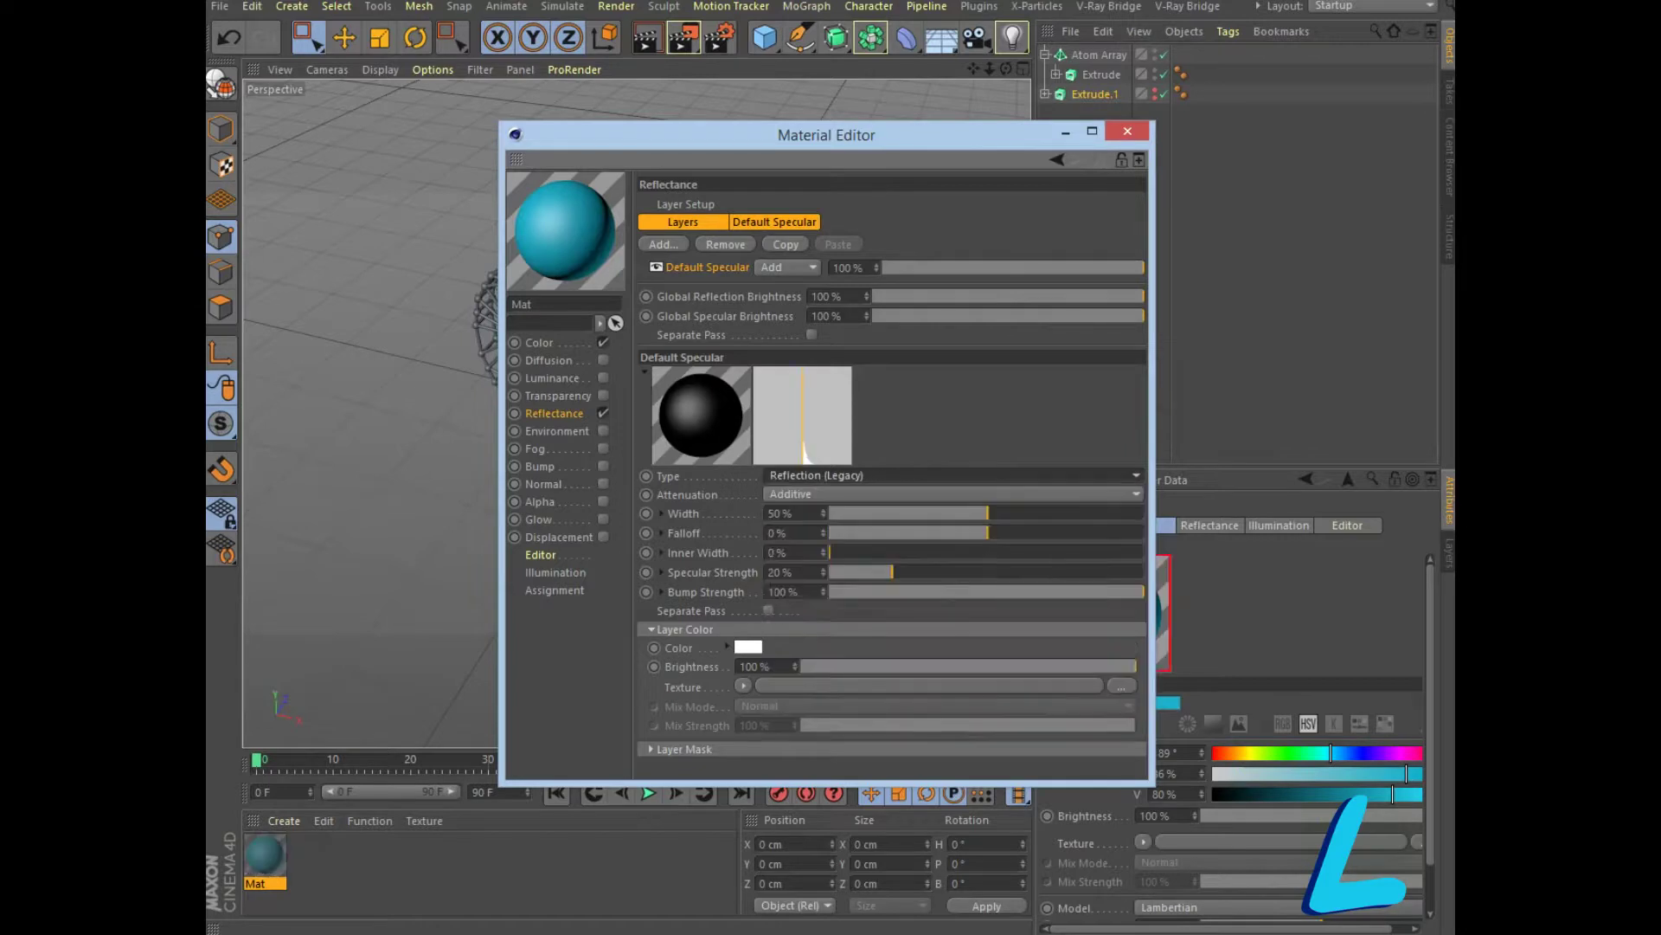
left_click(865, 680)
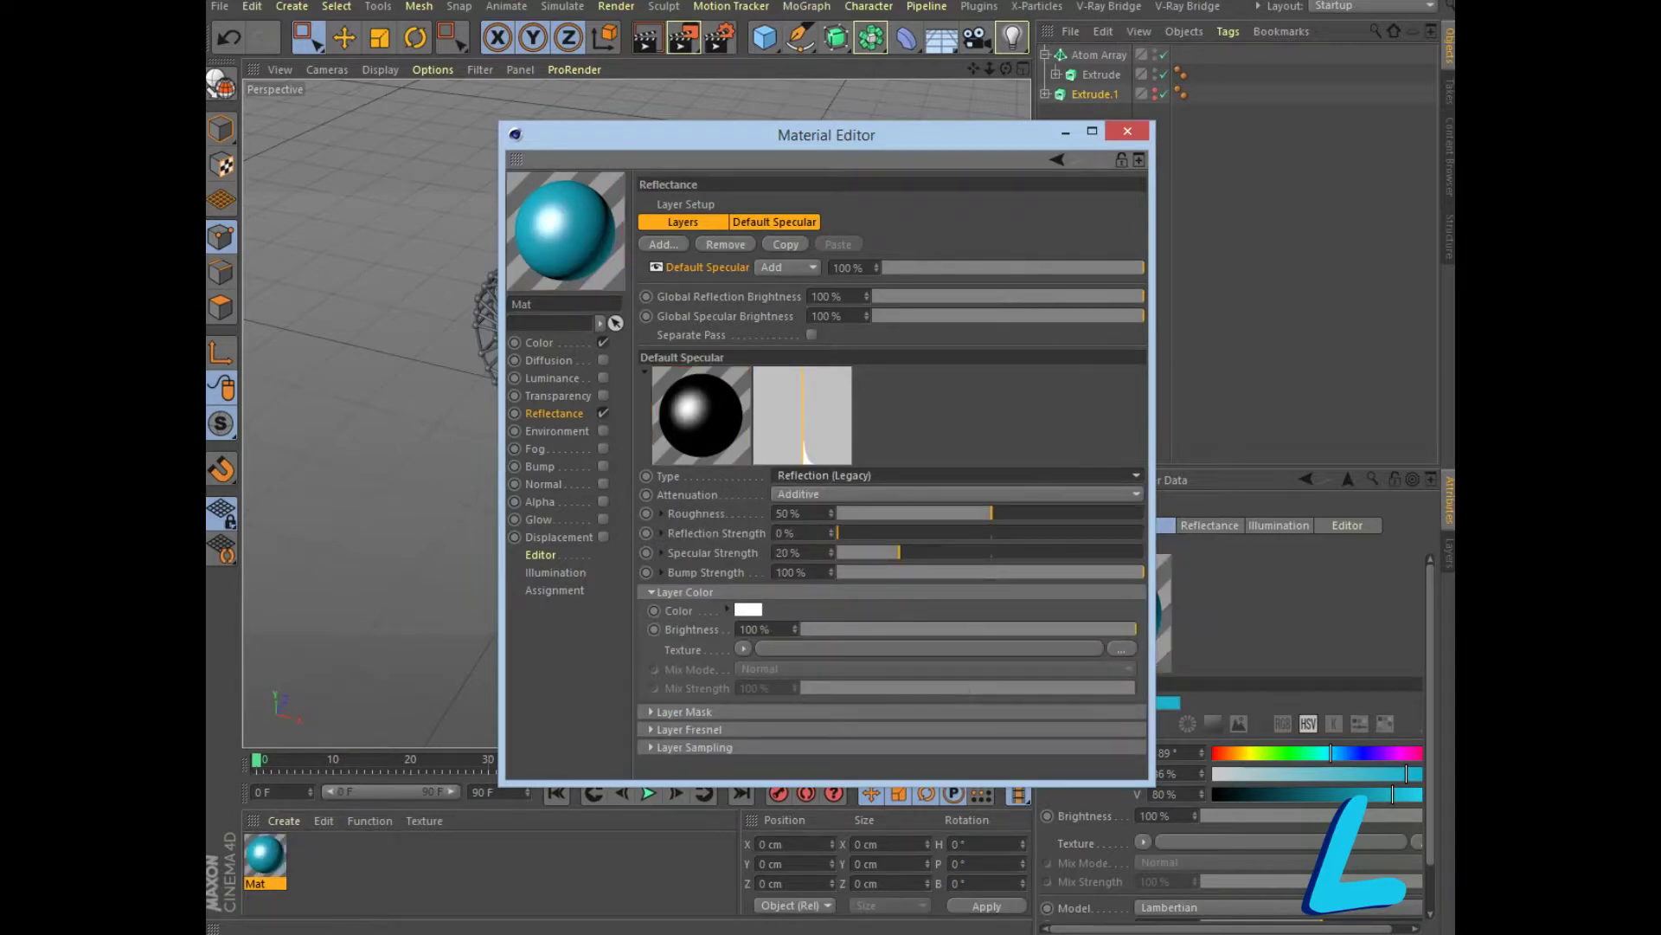
left_click_drag(837, 533, 871, 533)
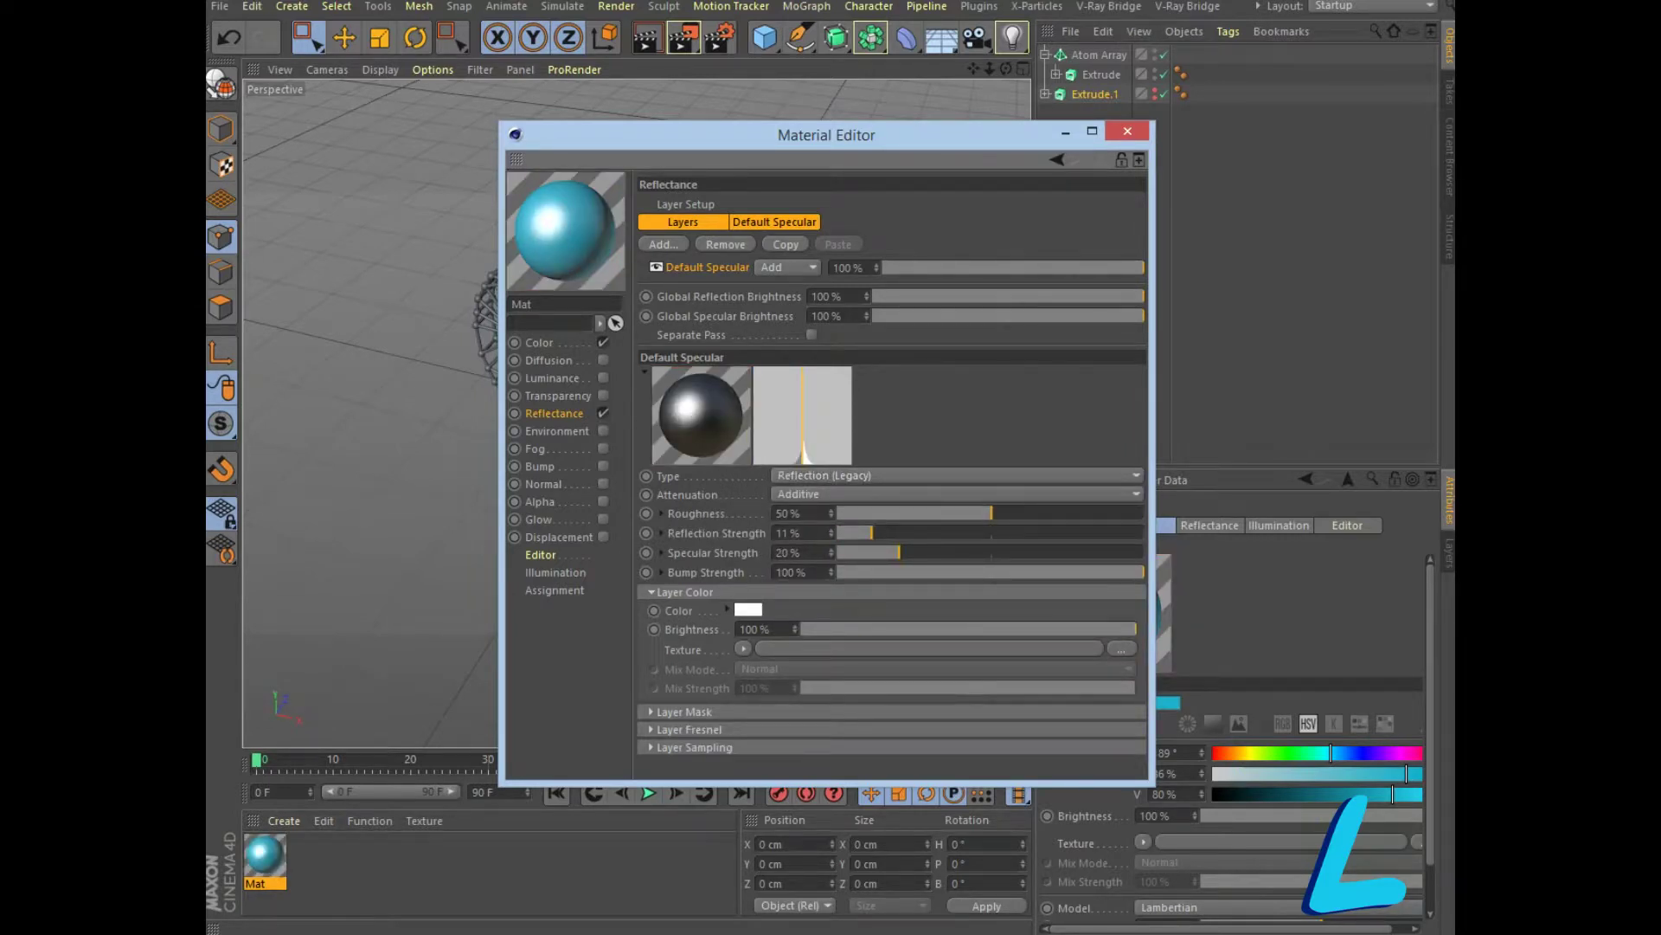
left_click(1128, 131)
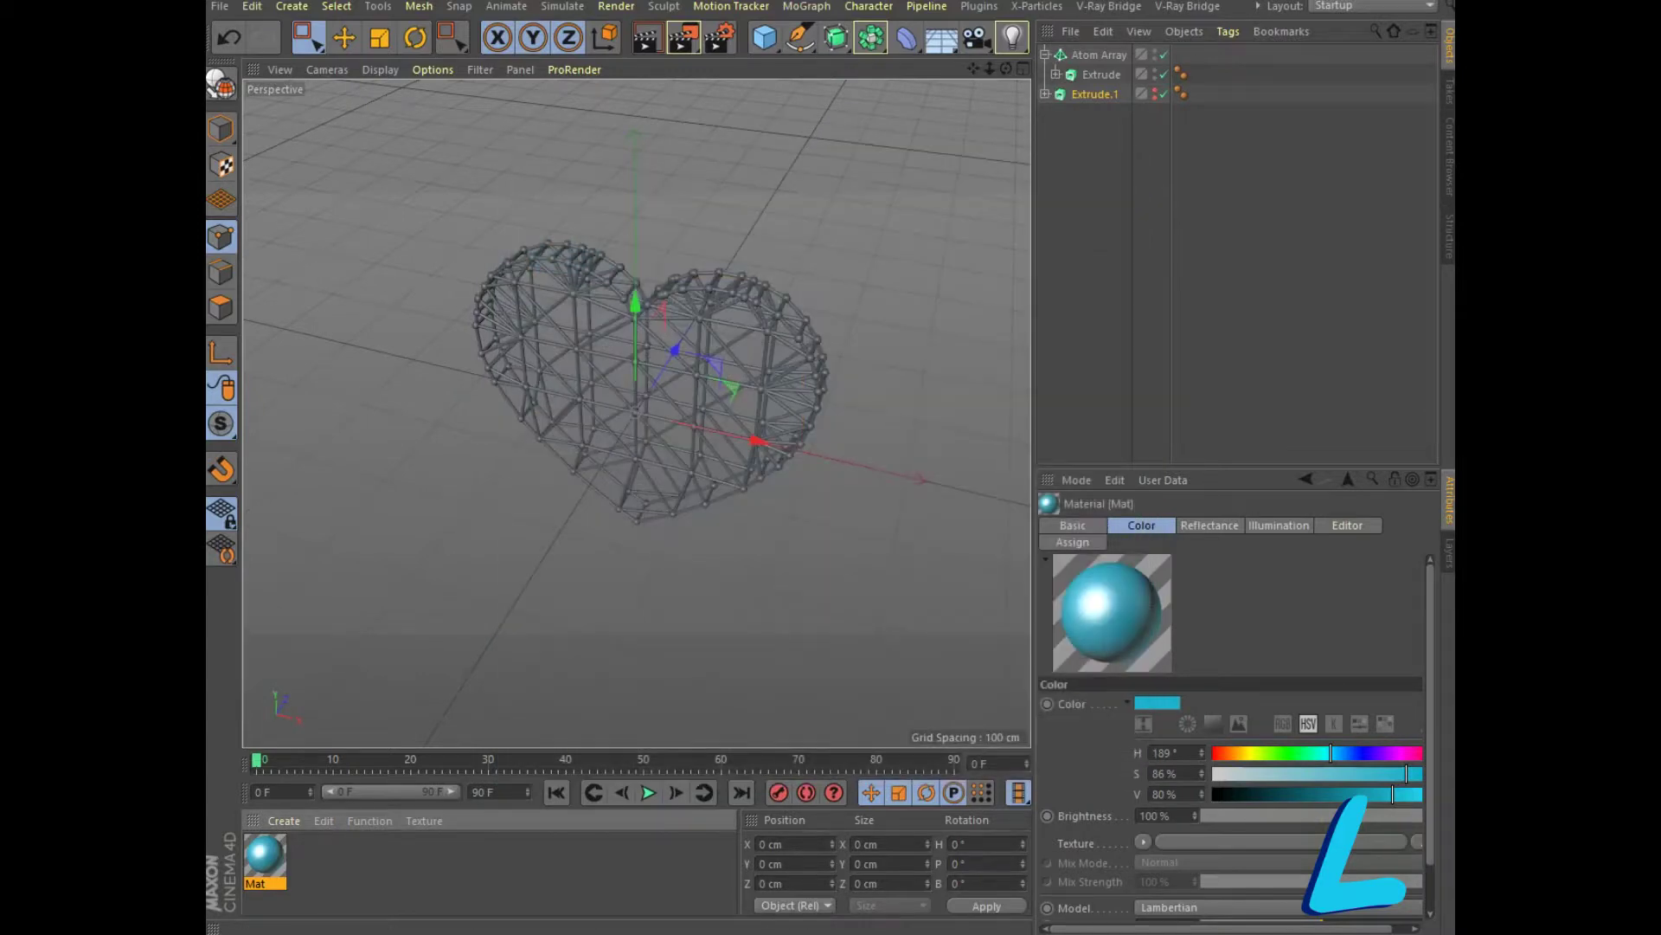
left_click_drag(265, 855, 1099, 55)
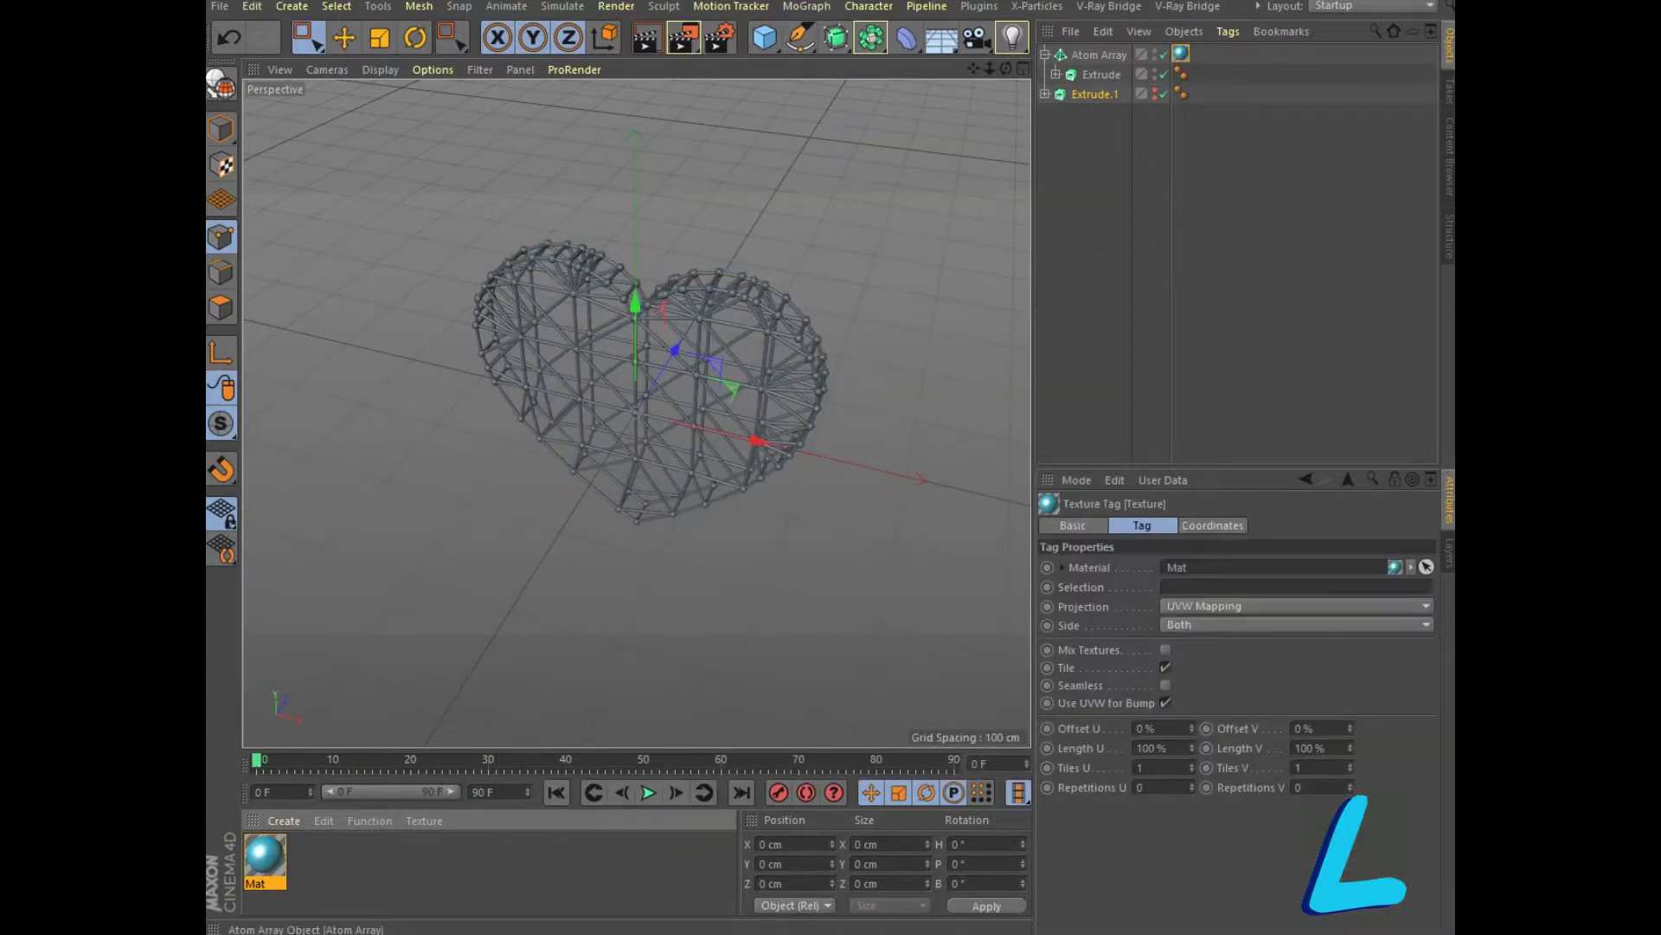
left_click(284, 820)
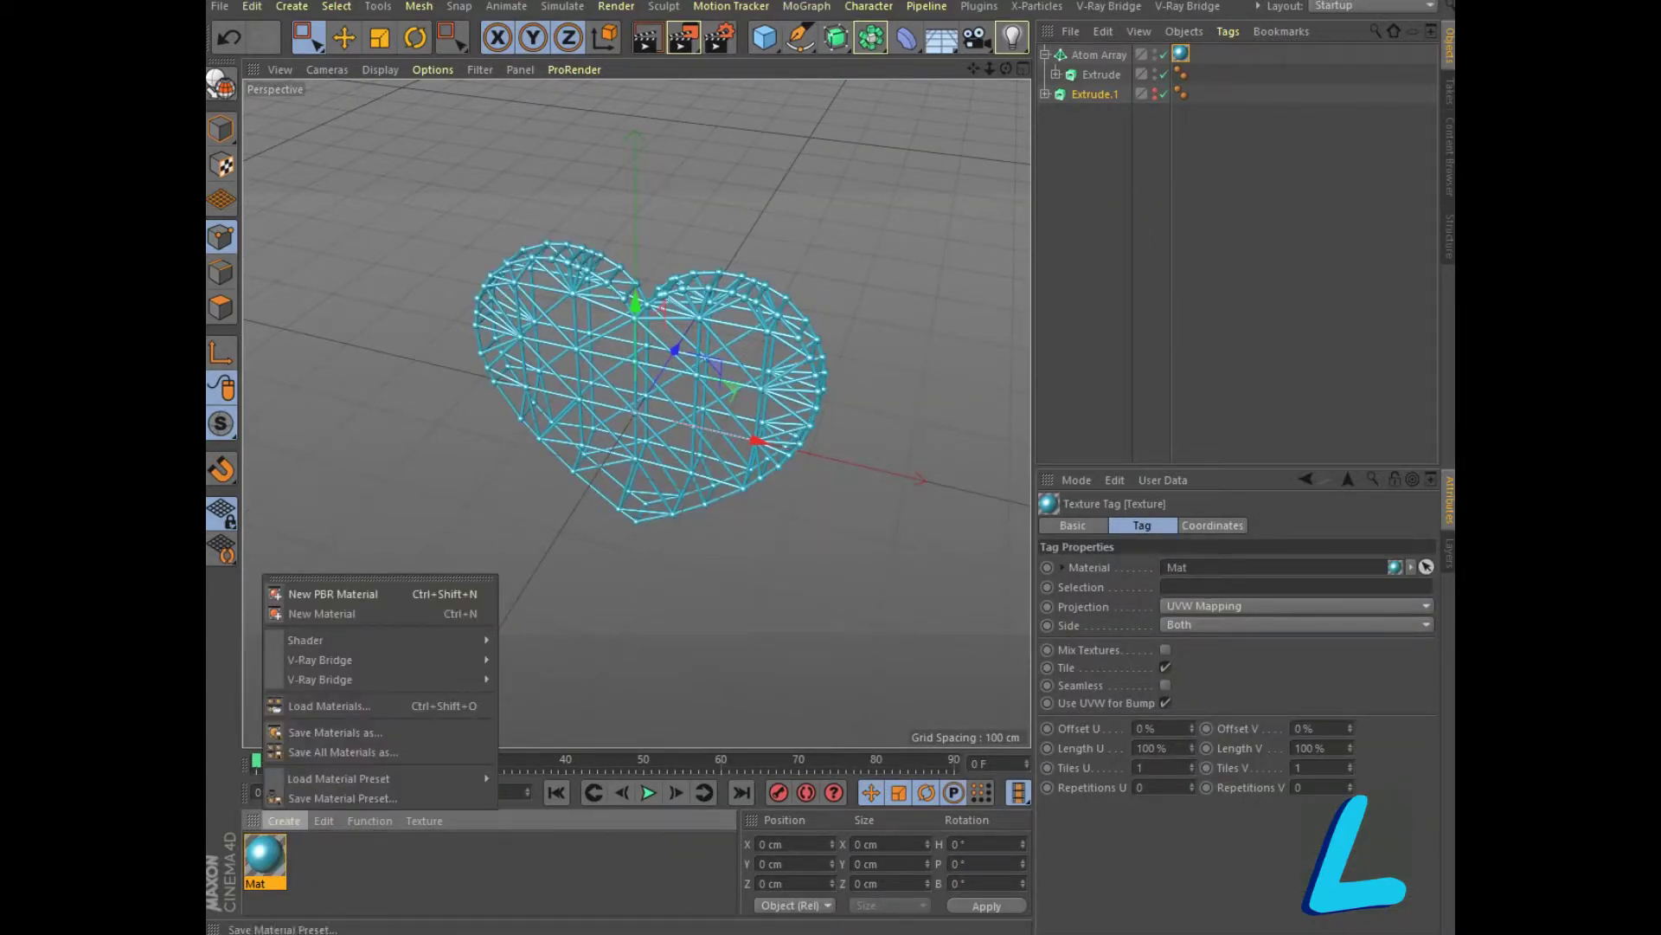
Create a second material, Mat.1, coloured strong magenta with hue 331°
left_click(278, 606)
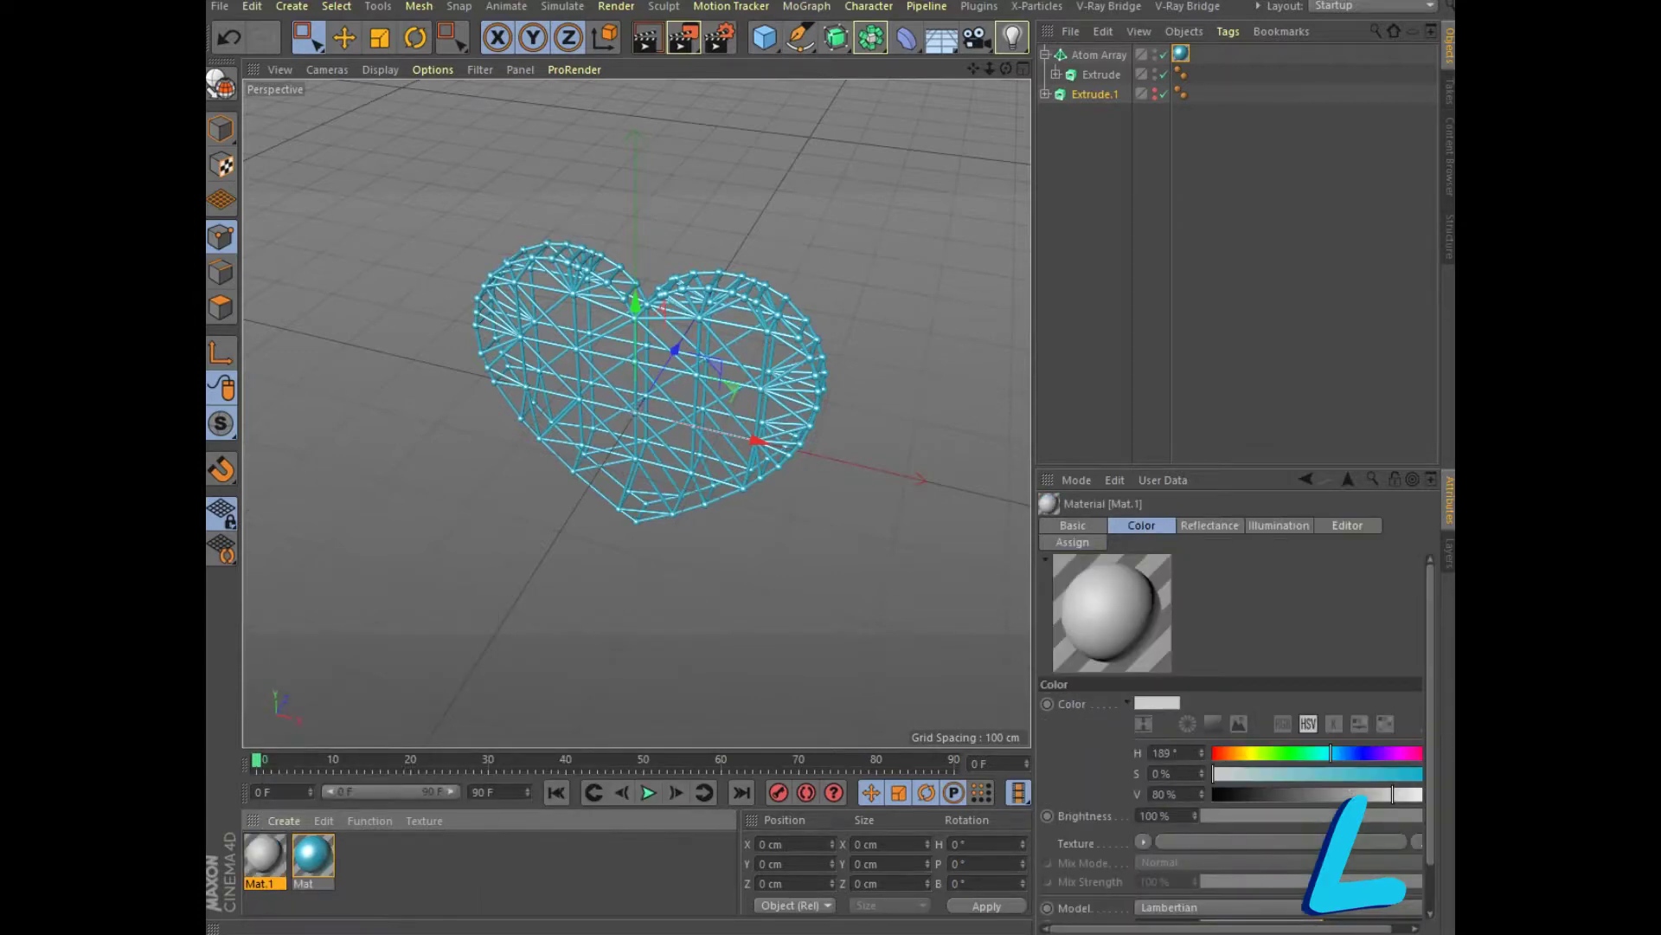
double_click(265, 854)
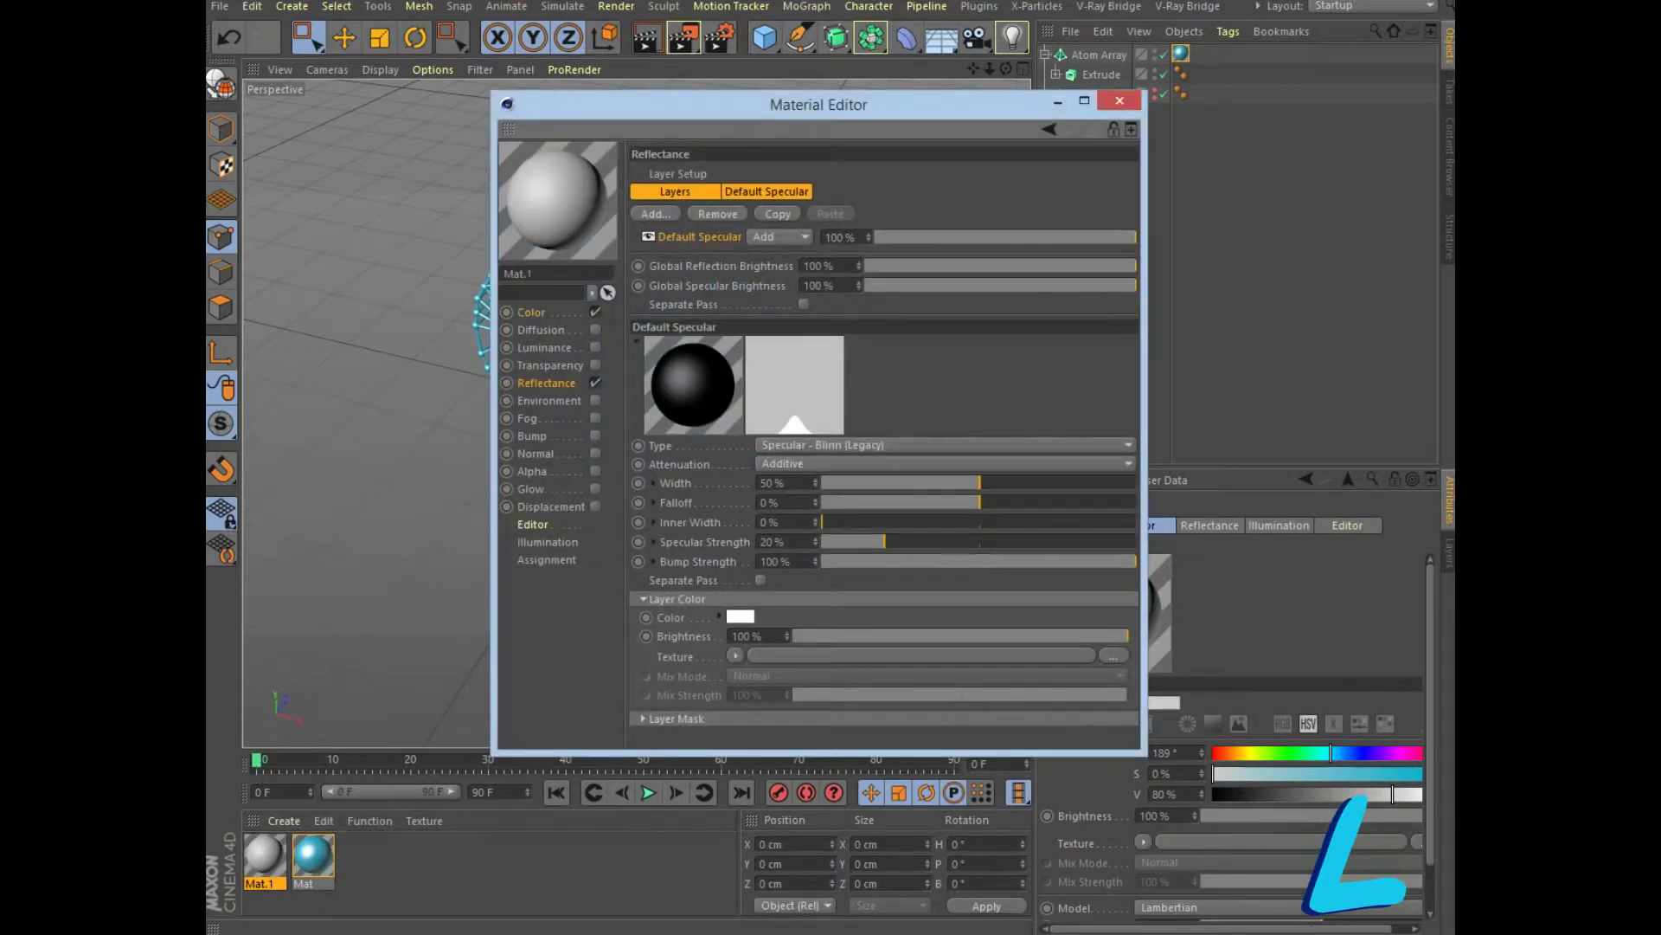
left_click(531, 312)
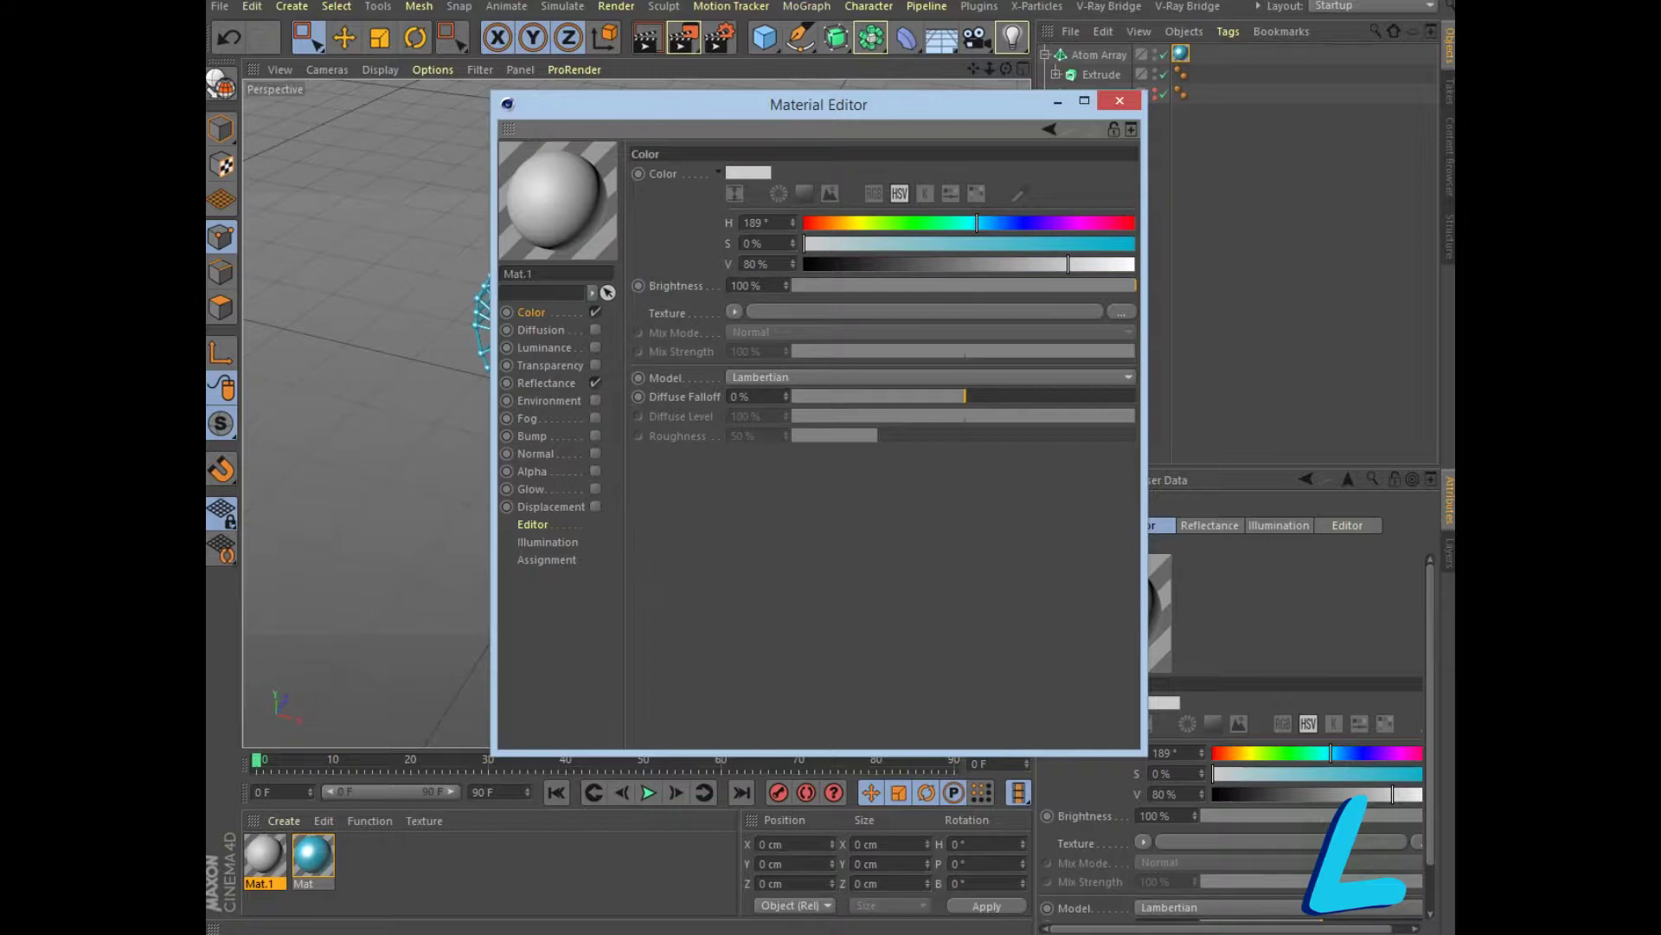
left_click(1108, 222)
left_click(1110, 244)
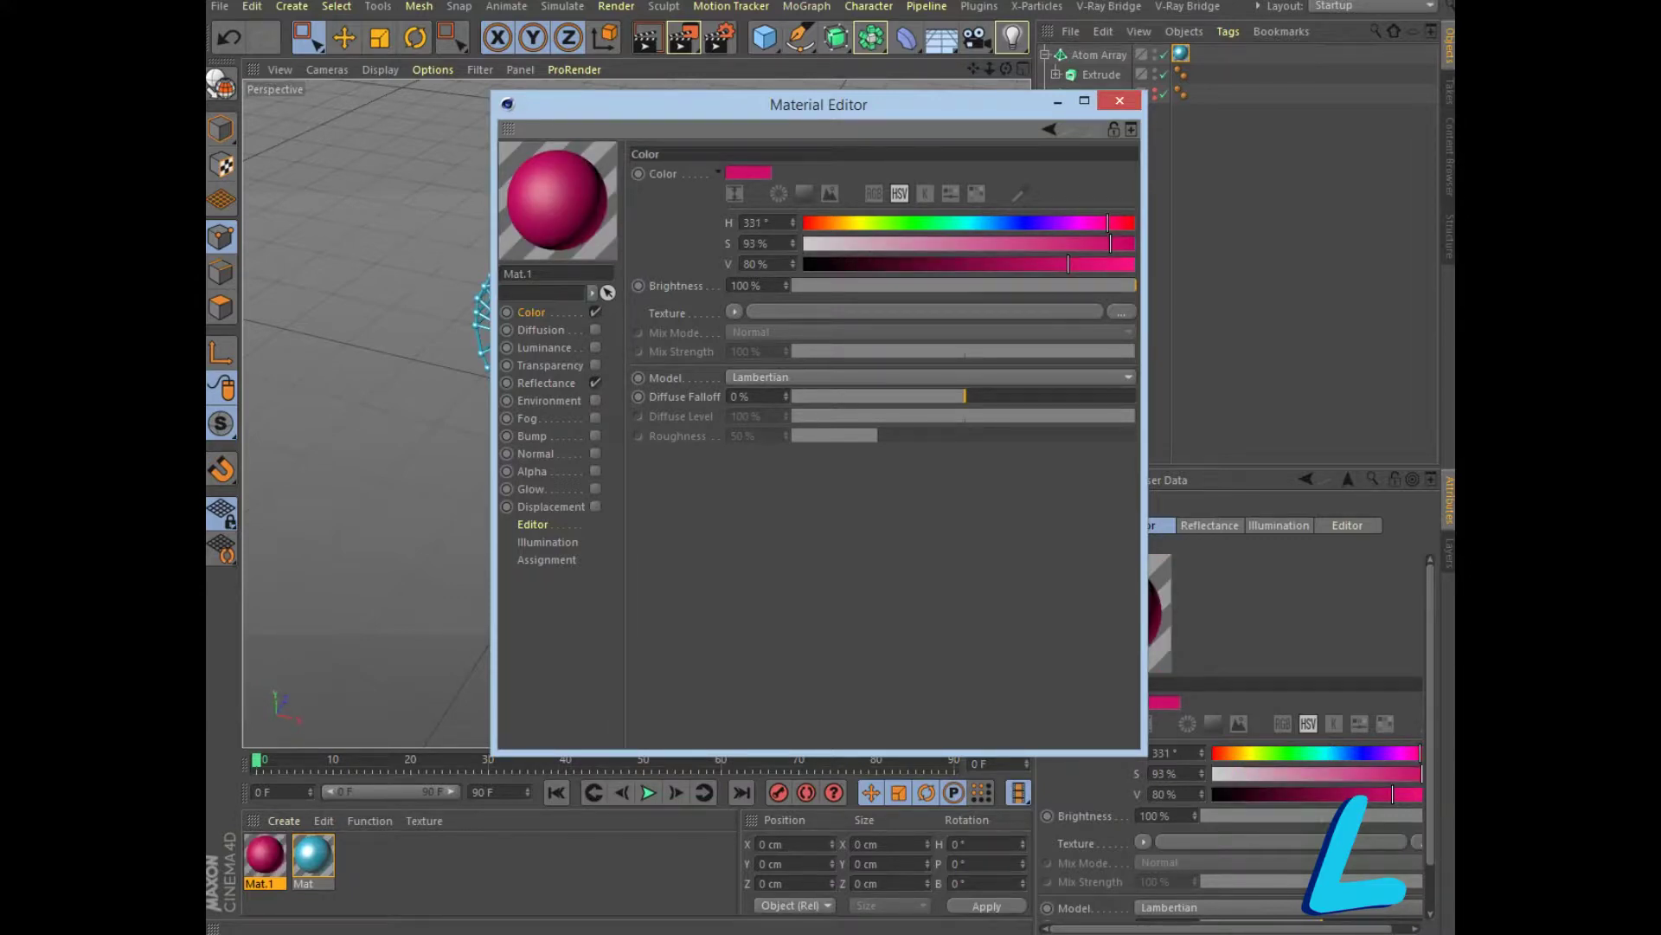
left_click(1120, 100)
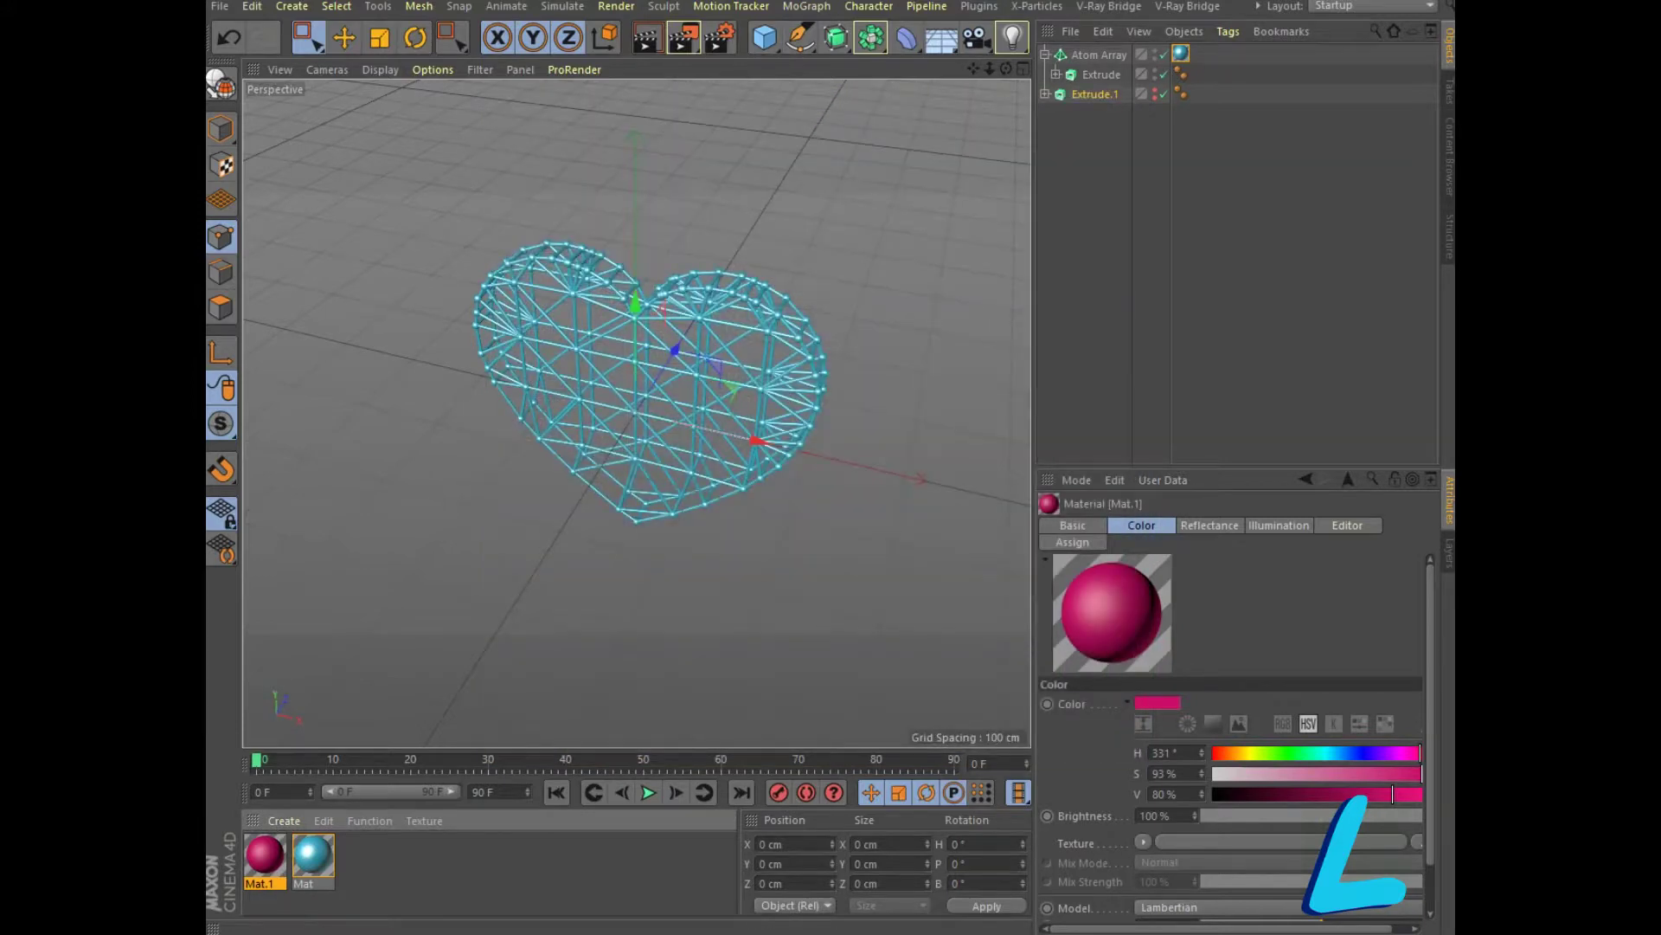
Apply Mat.1 to Extrude.1 and orbit to face the heart
left_click_drag(265, 857, 1095, 93)
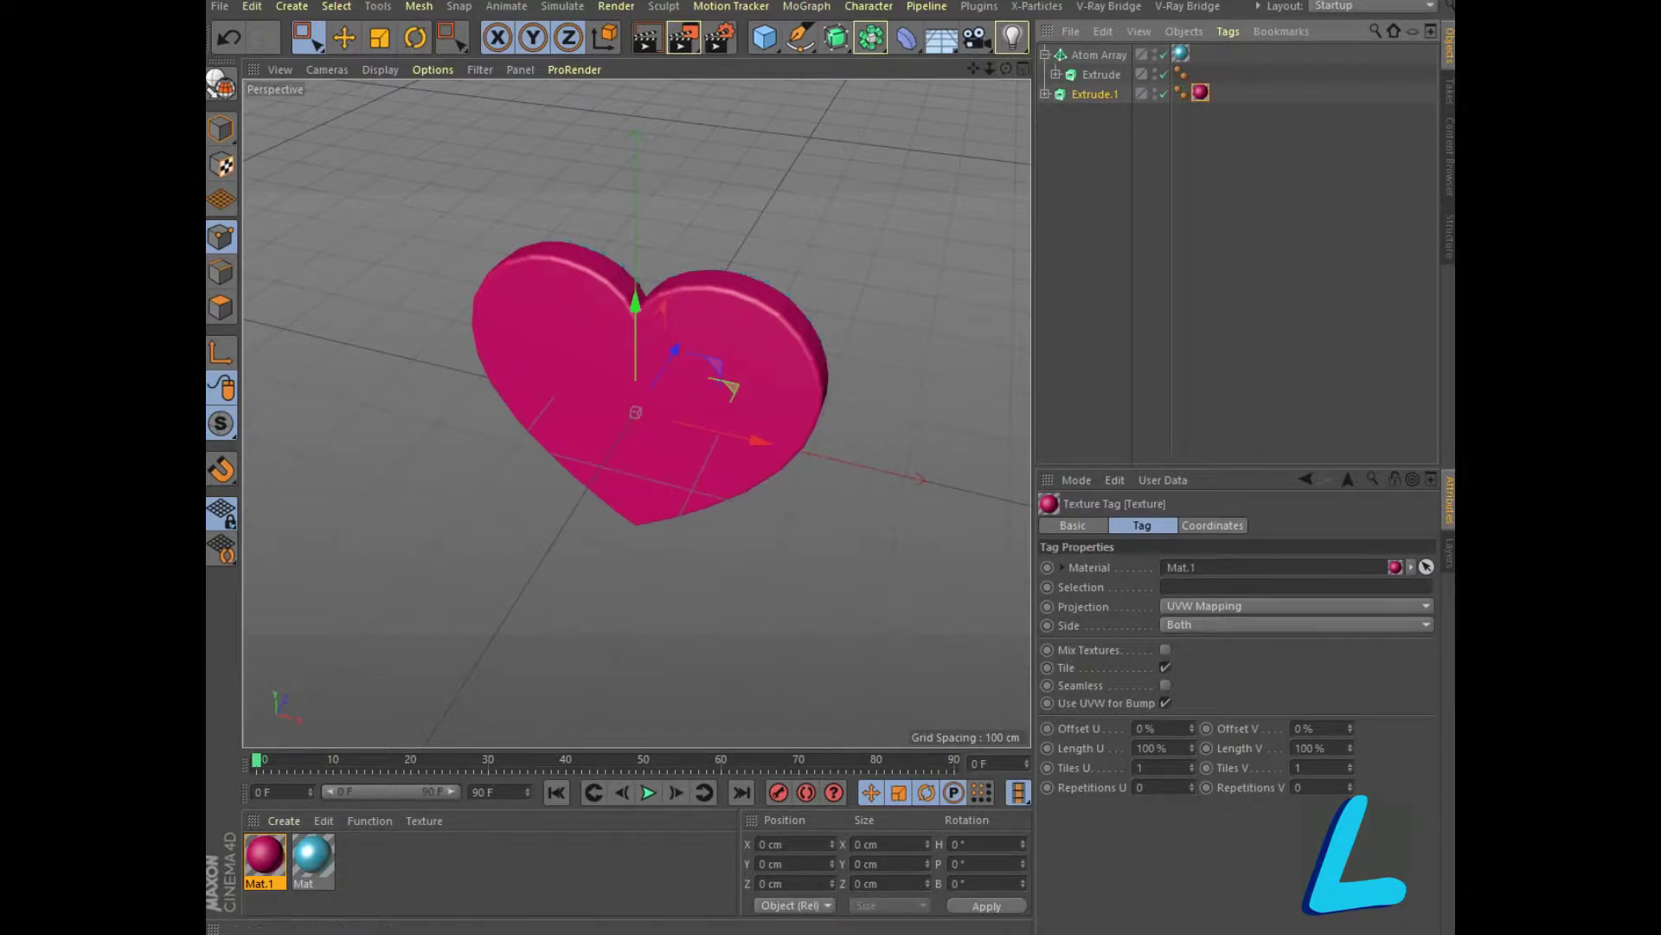
left_click_drag(1006, 69, 987, 86)
left_click_drag(637, 412, 642, 399)
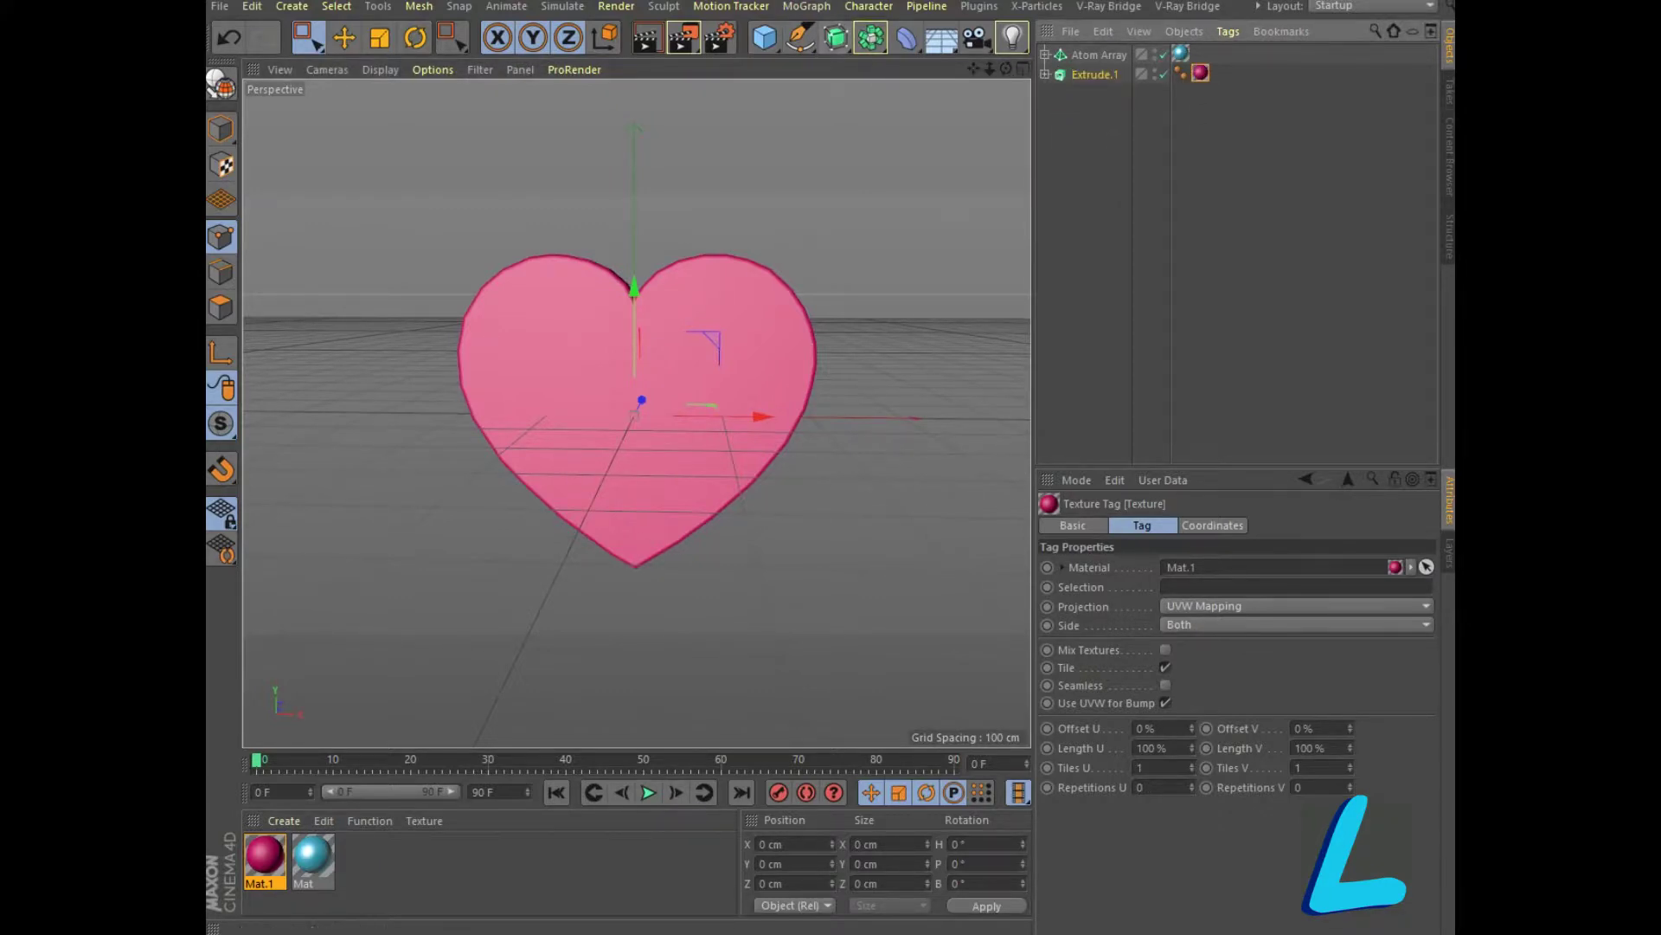
Add a Voronoi Fracture holding Extrude.1, placed below Atom Array, and collapse it
left_click(806, 6)
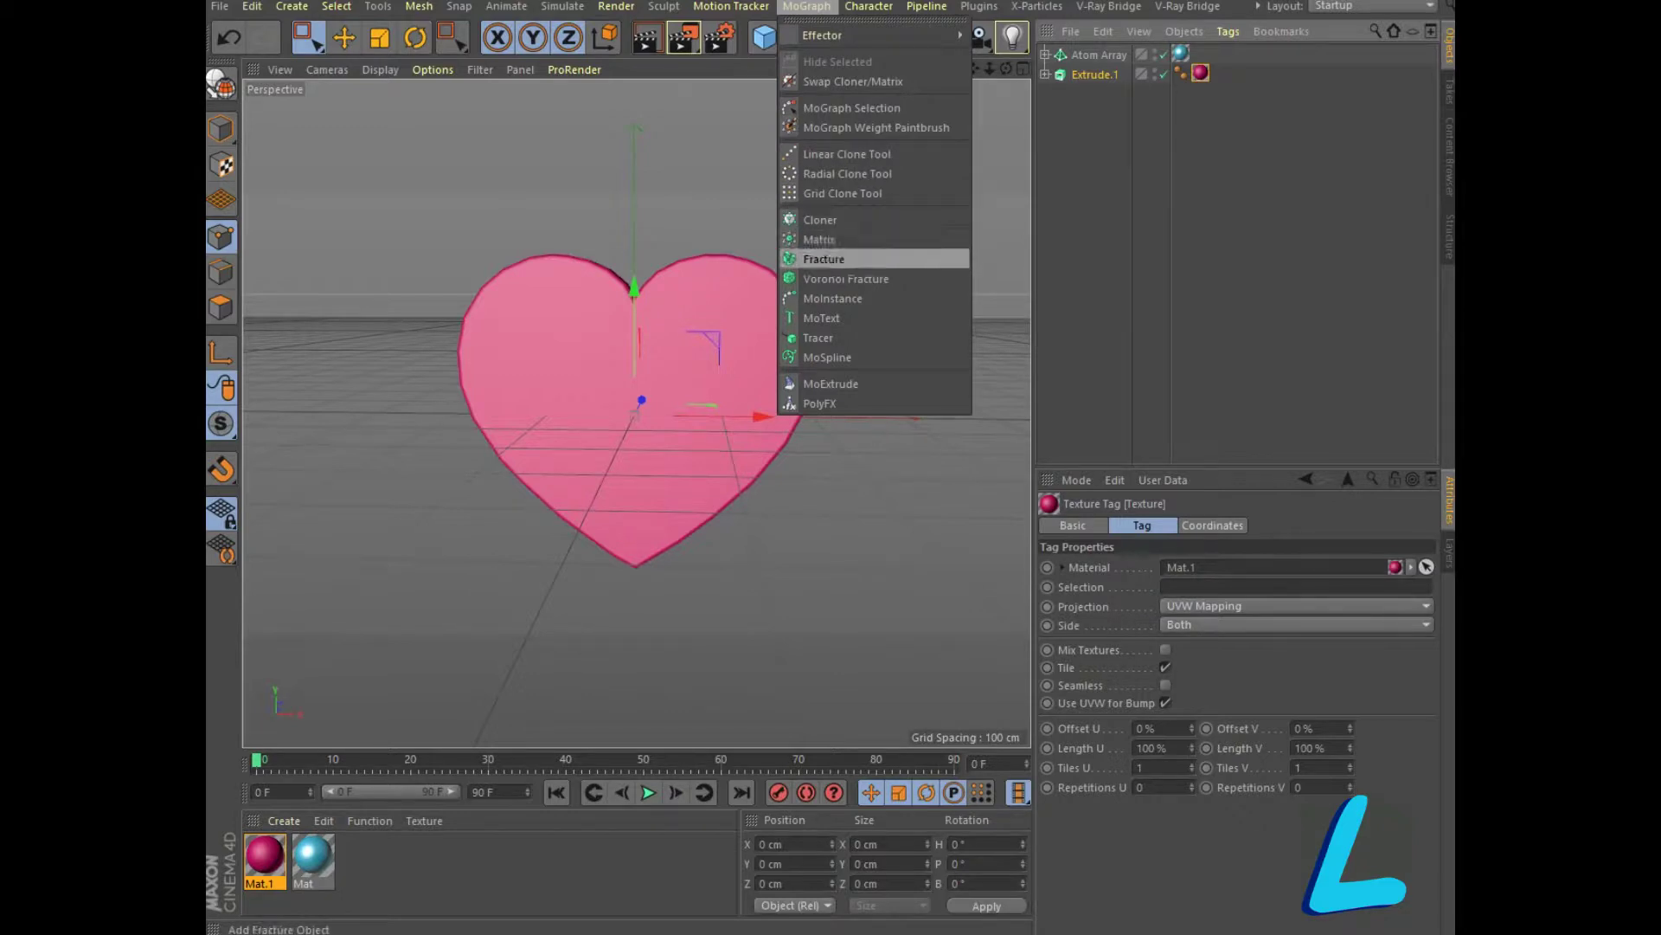
left_click(846, 279)
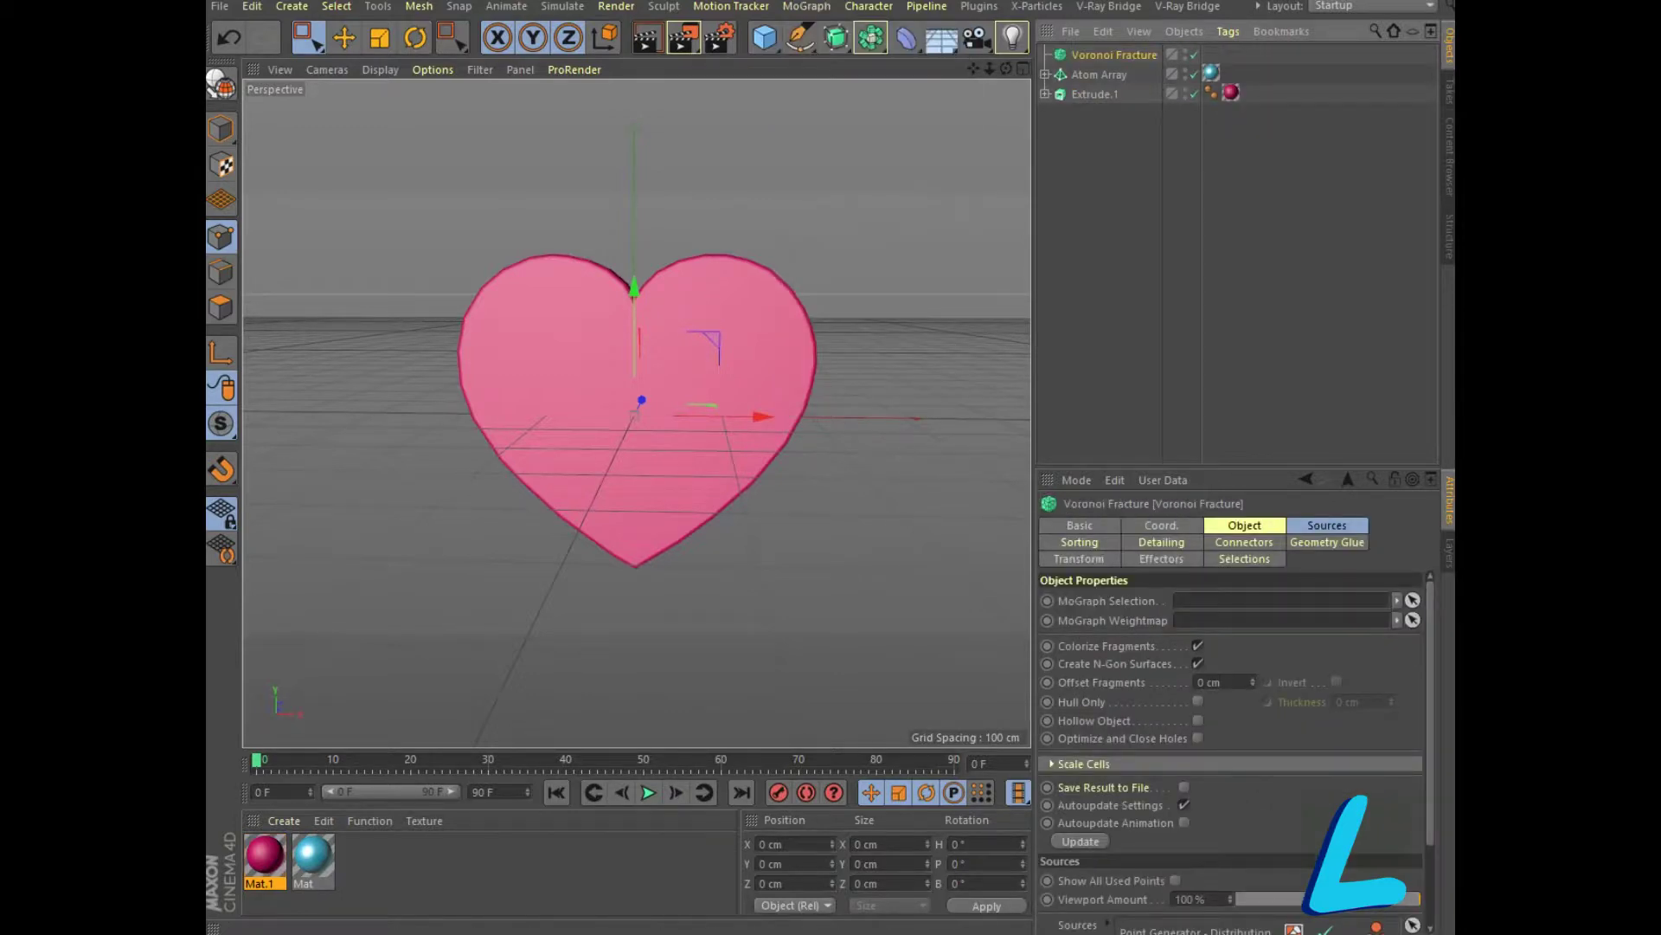
left_click(1095, 93)
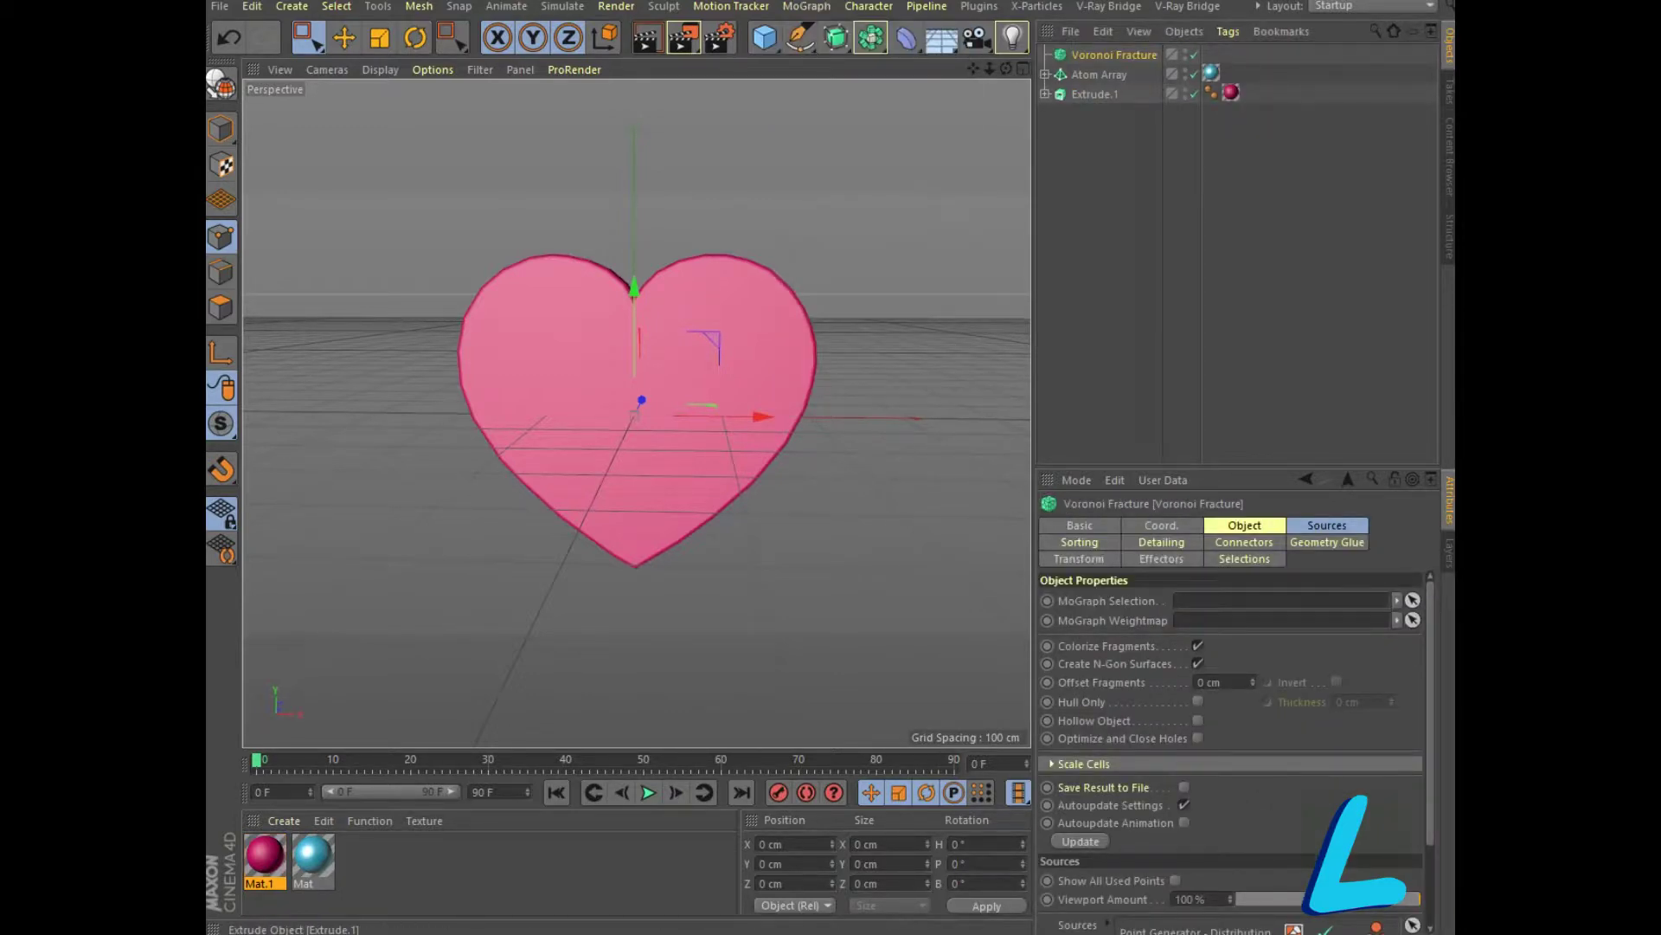
left_click_drag(1094, 94, 1114, 54)
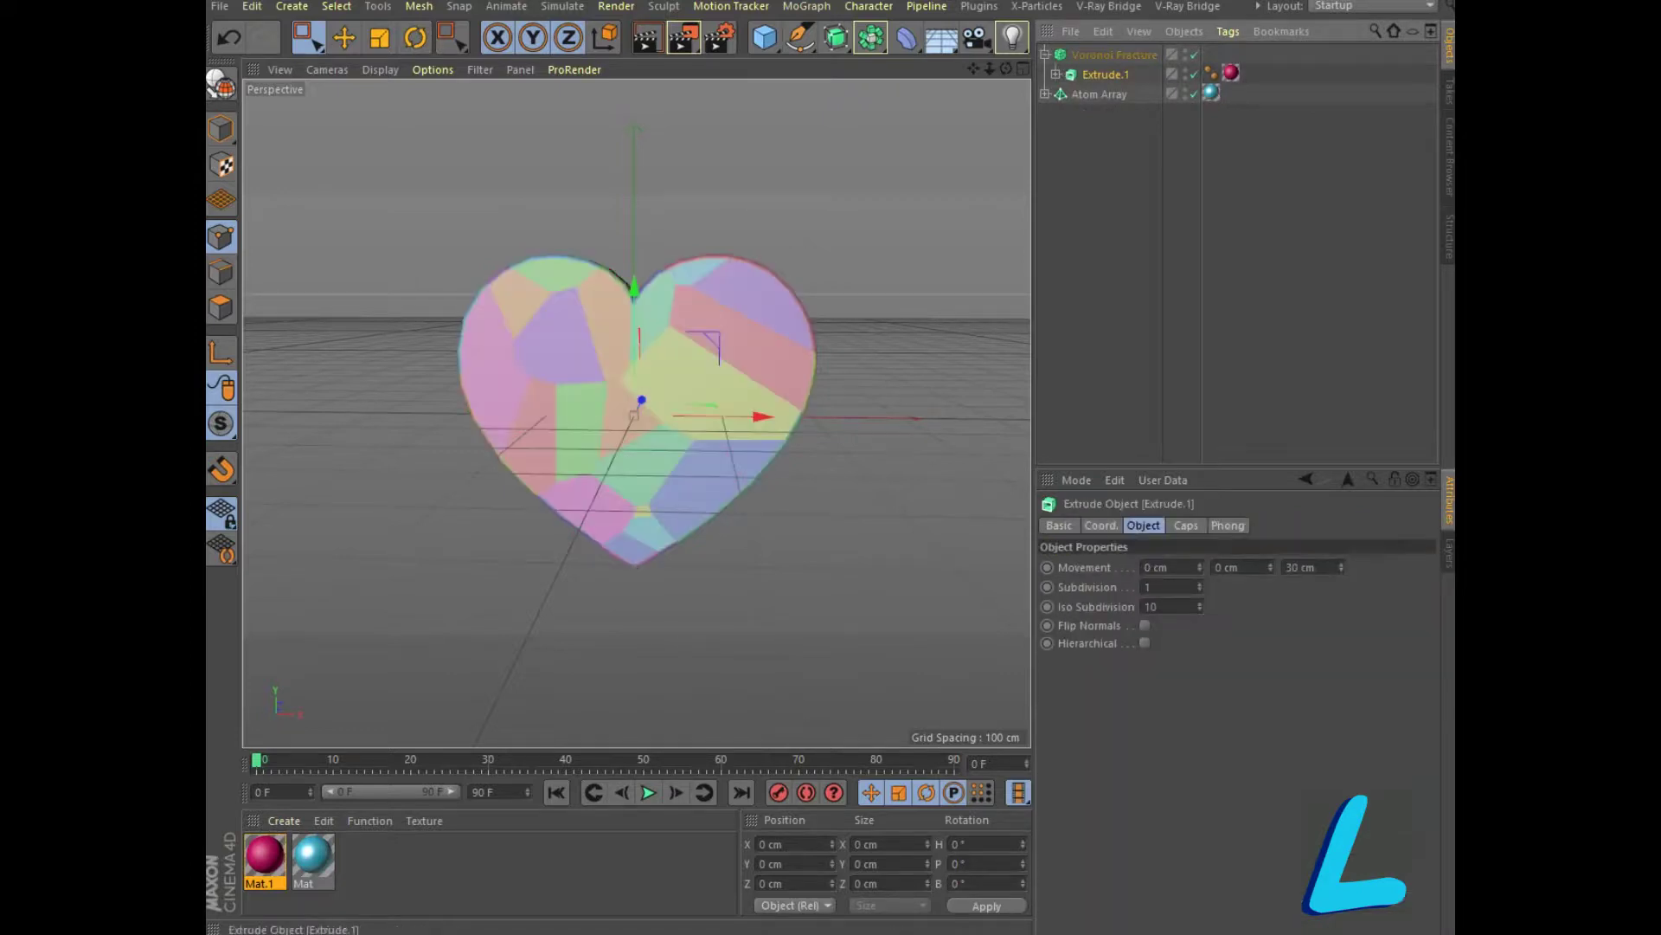
left_click_drag(1113, 54, 1104, 102)
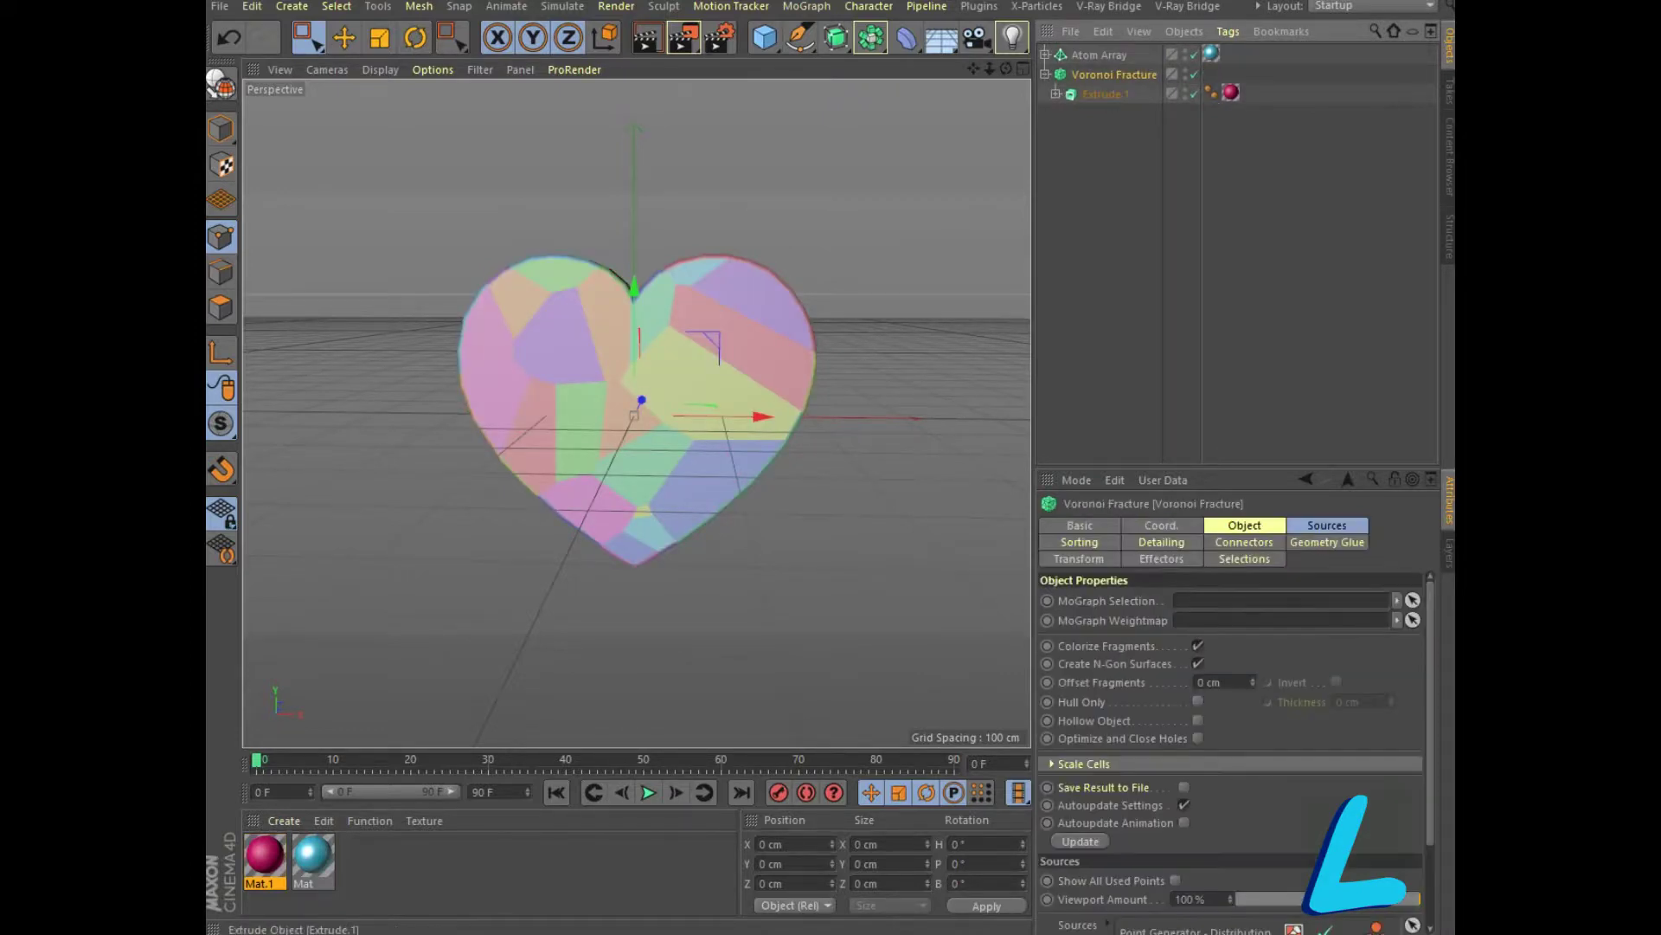
left_click(1046, 74)
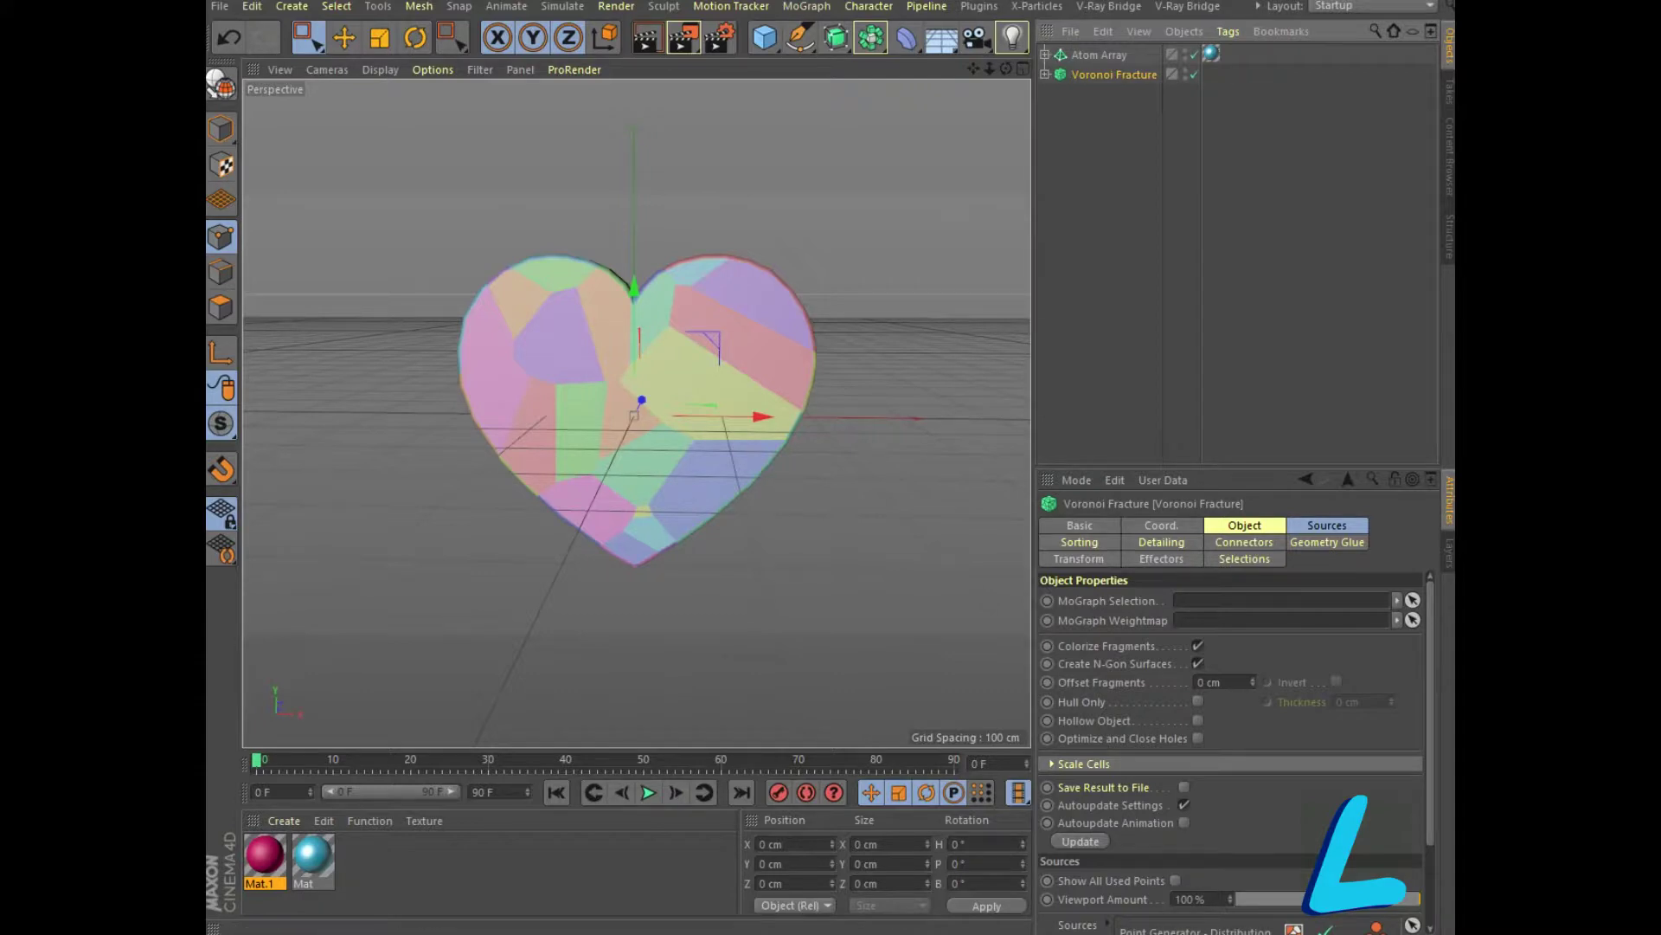
left_click(1326, 526)
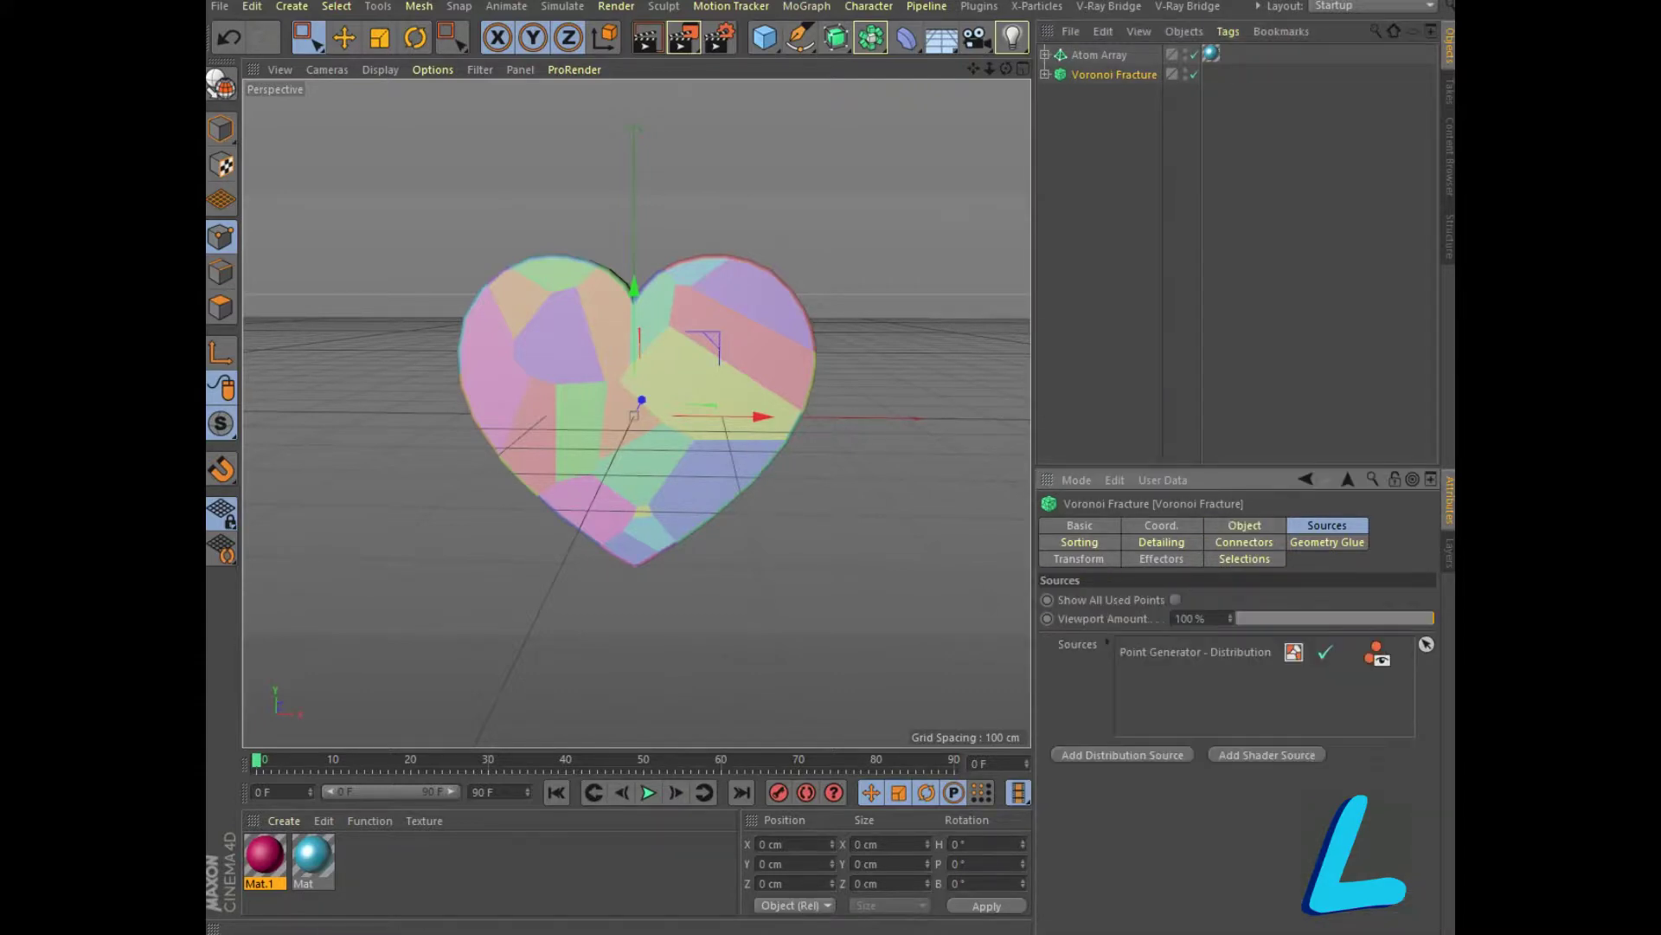
Switch the point generator's distribution type to Inverse Normal and enter a standard deviation
left_click(1194, 651)
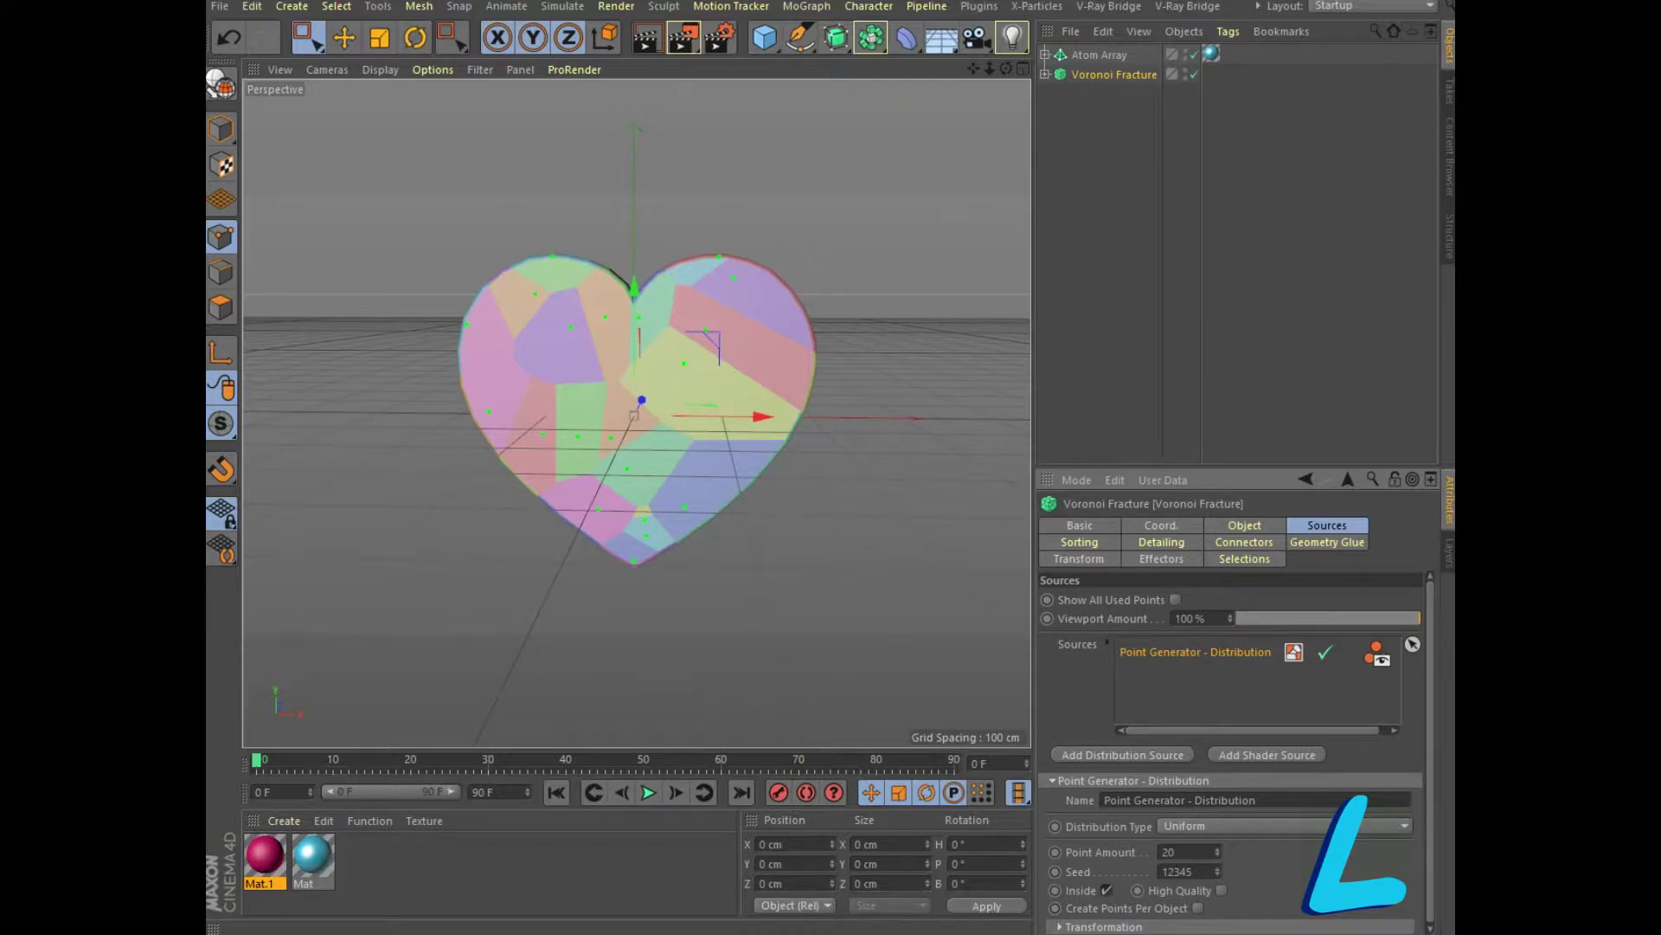
left_click(1280, 825)
left_click(1212, 883)
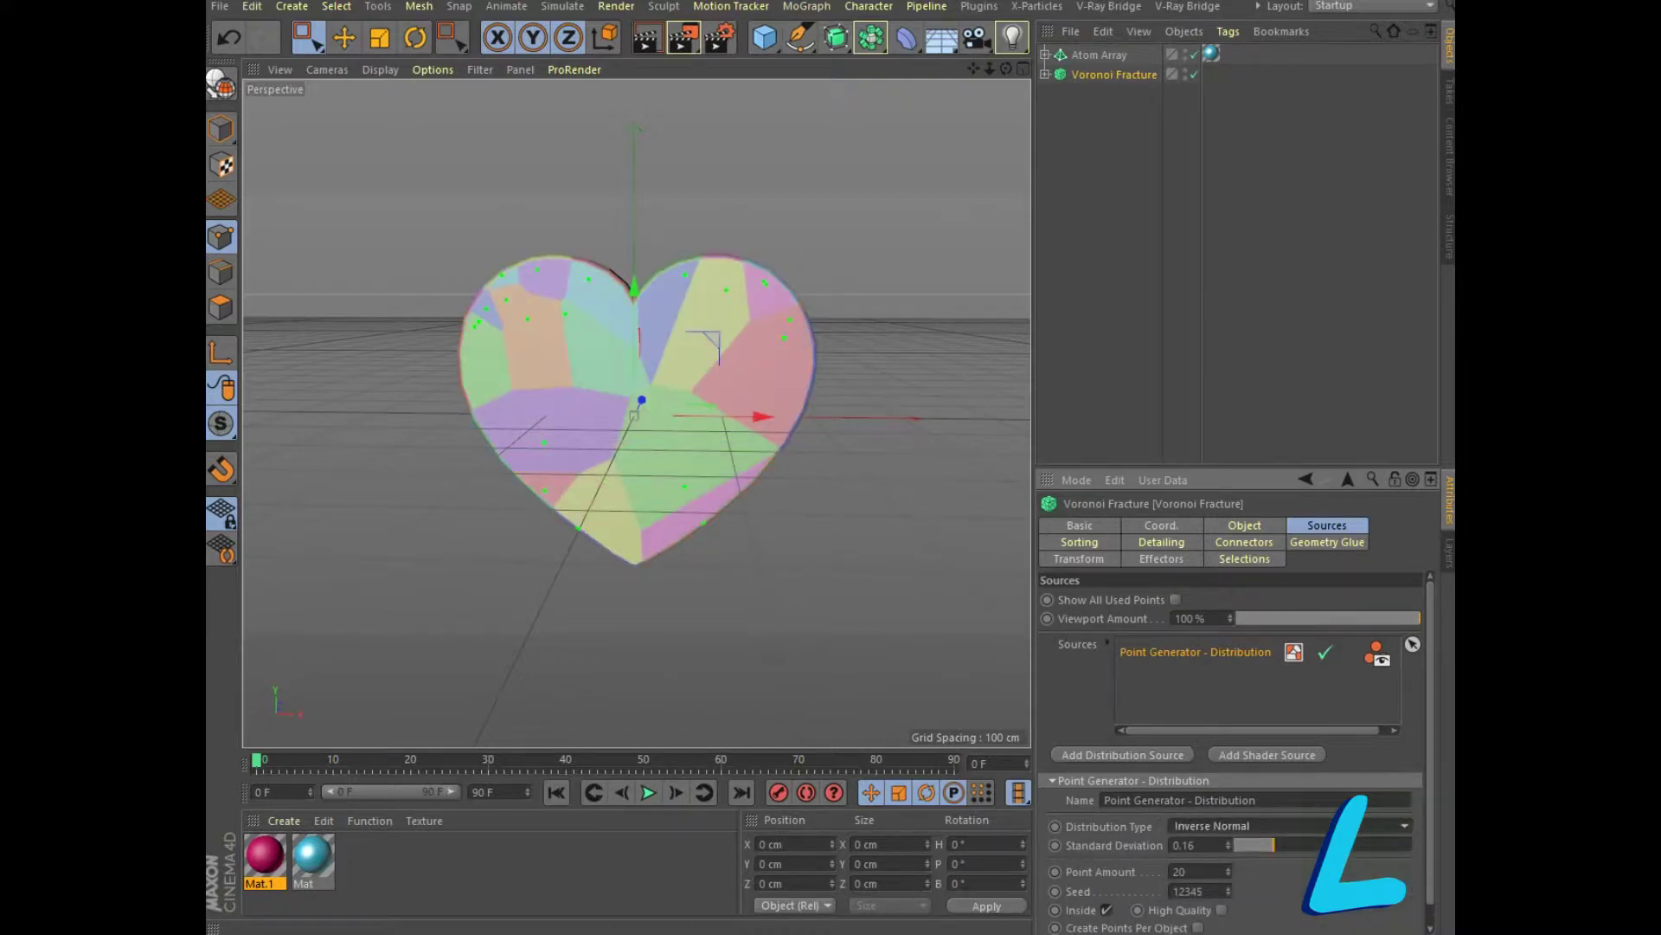
left_click(1183, 844)
type("0,4")
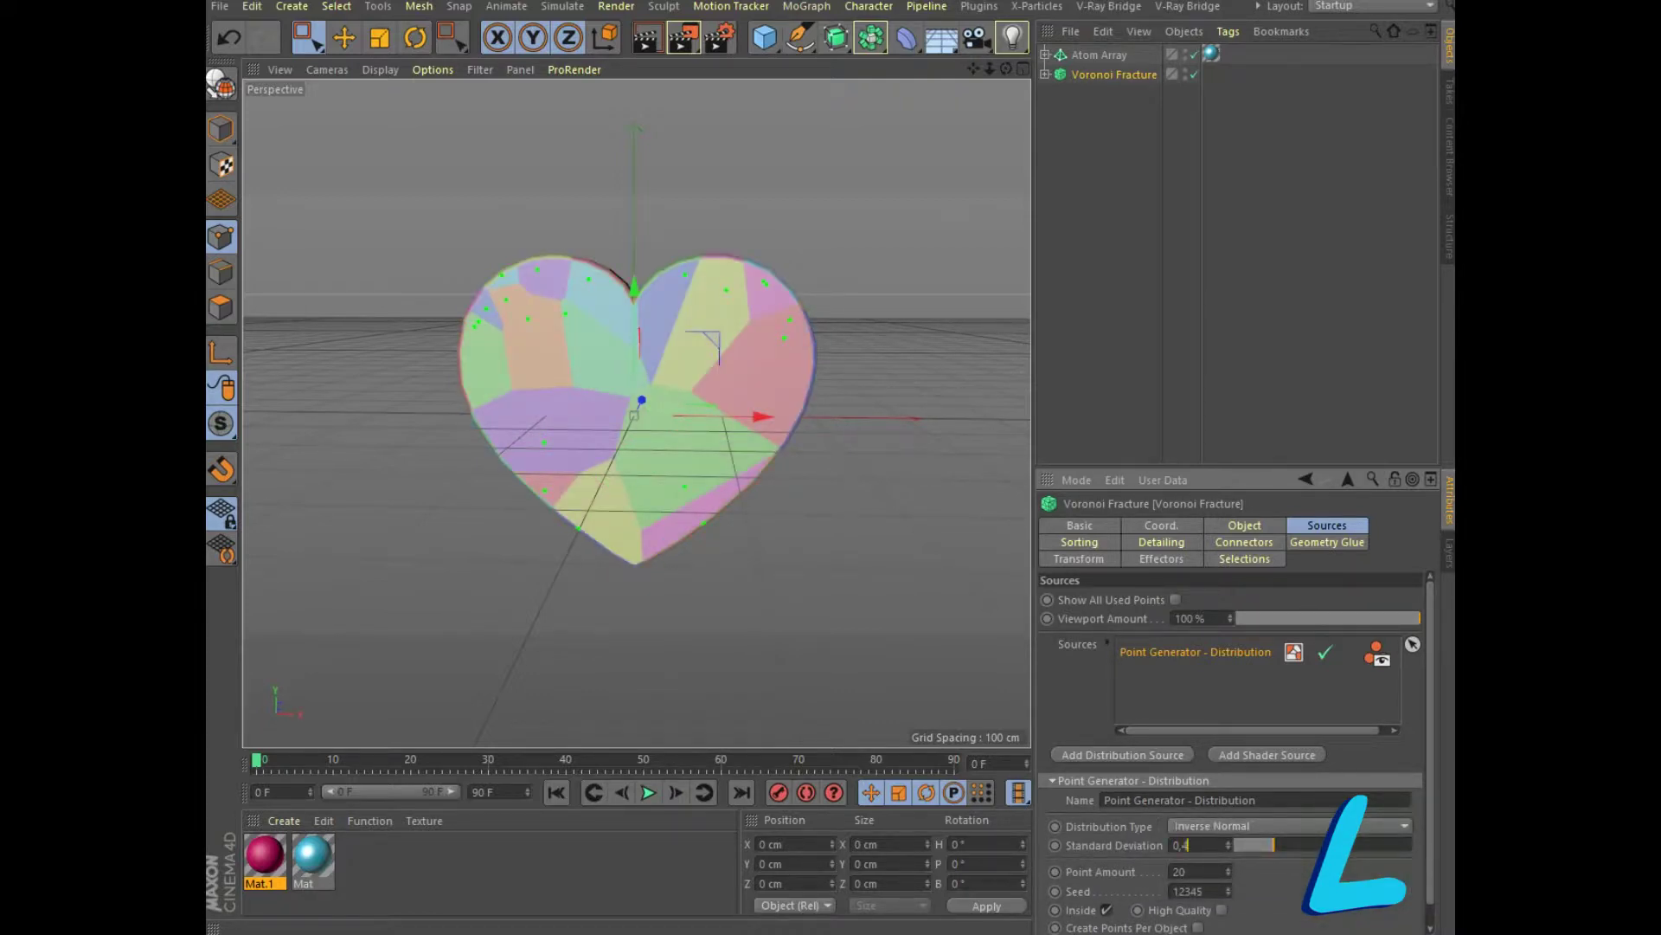
type("7")
key("Return")
Correct the standard deviation to 0.27 and set Point Amount to 1000
type("2,")
key("BackSpace")
key("BackSpace")
type("0,27")
key("Tab")
type("1000")
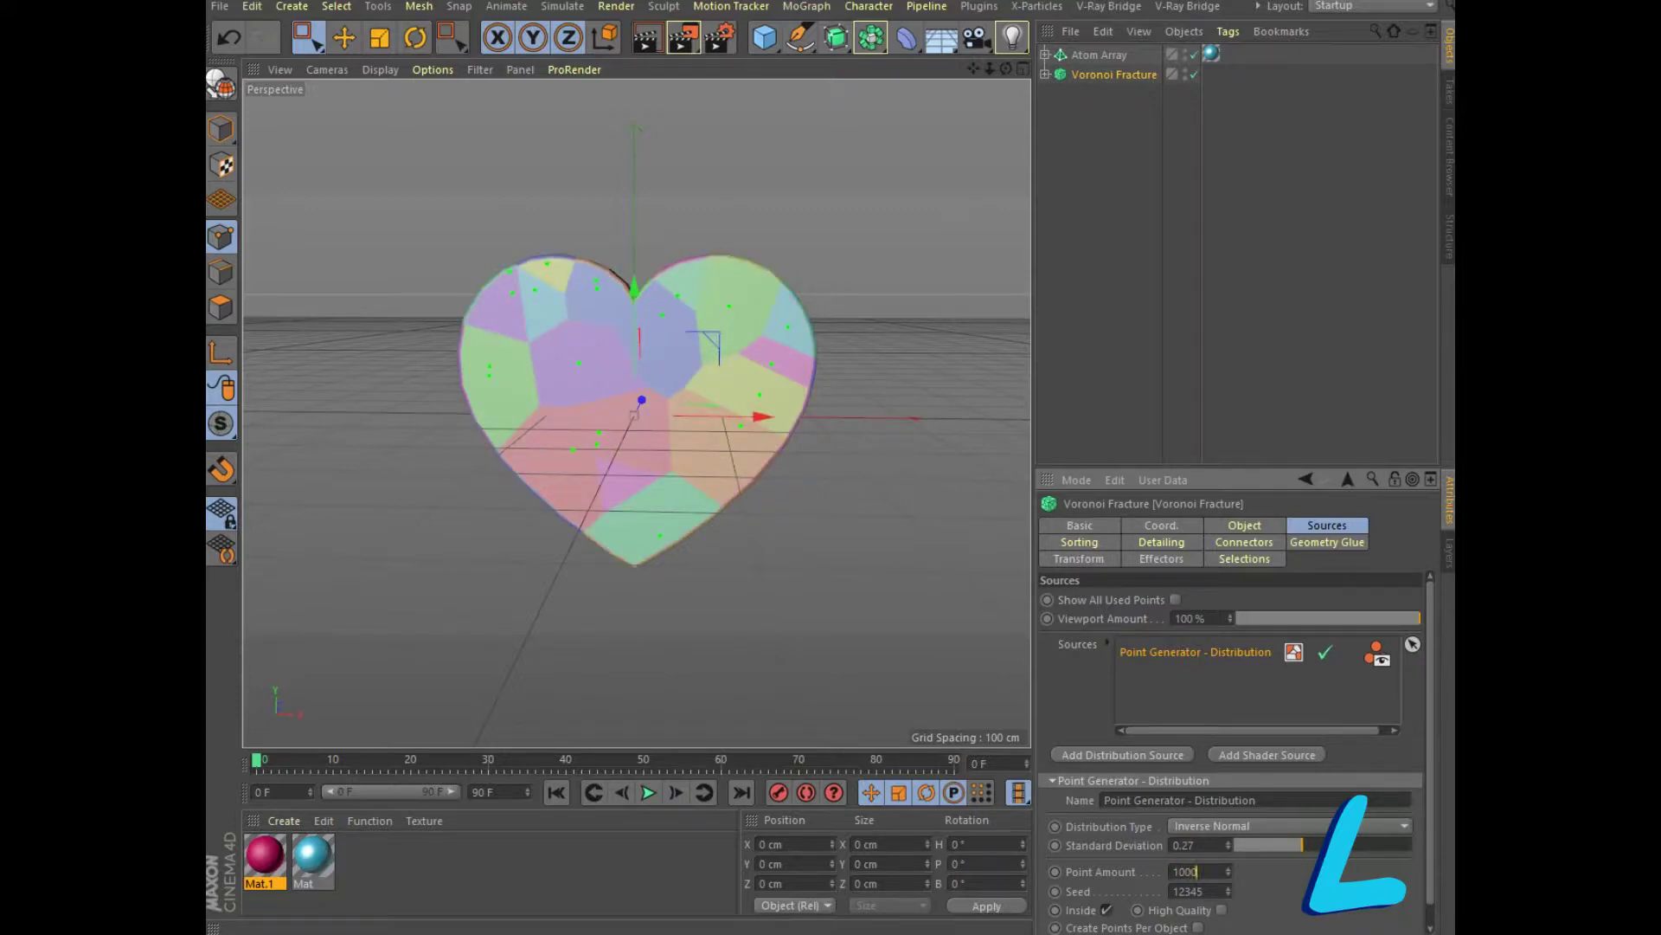
key("Return")
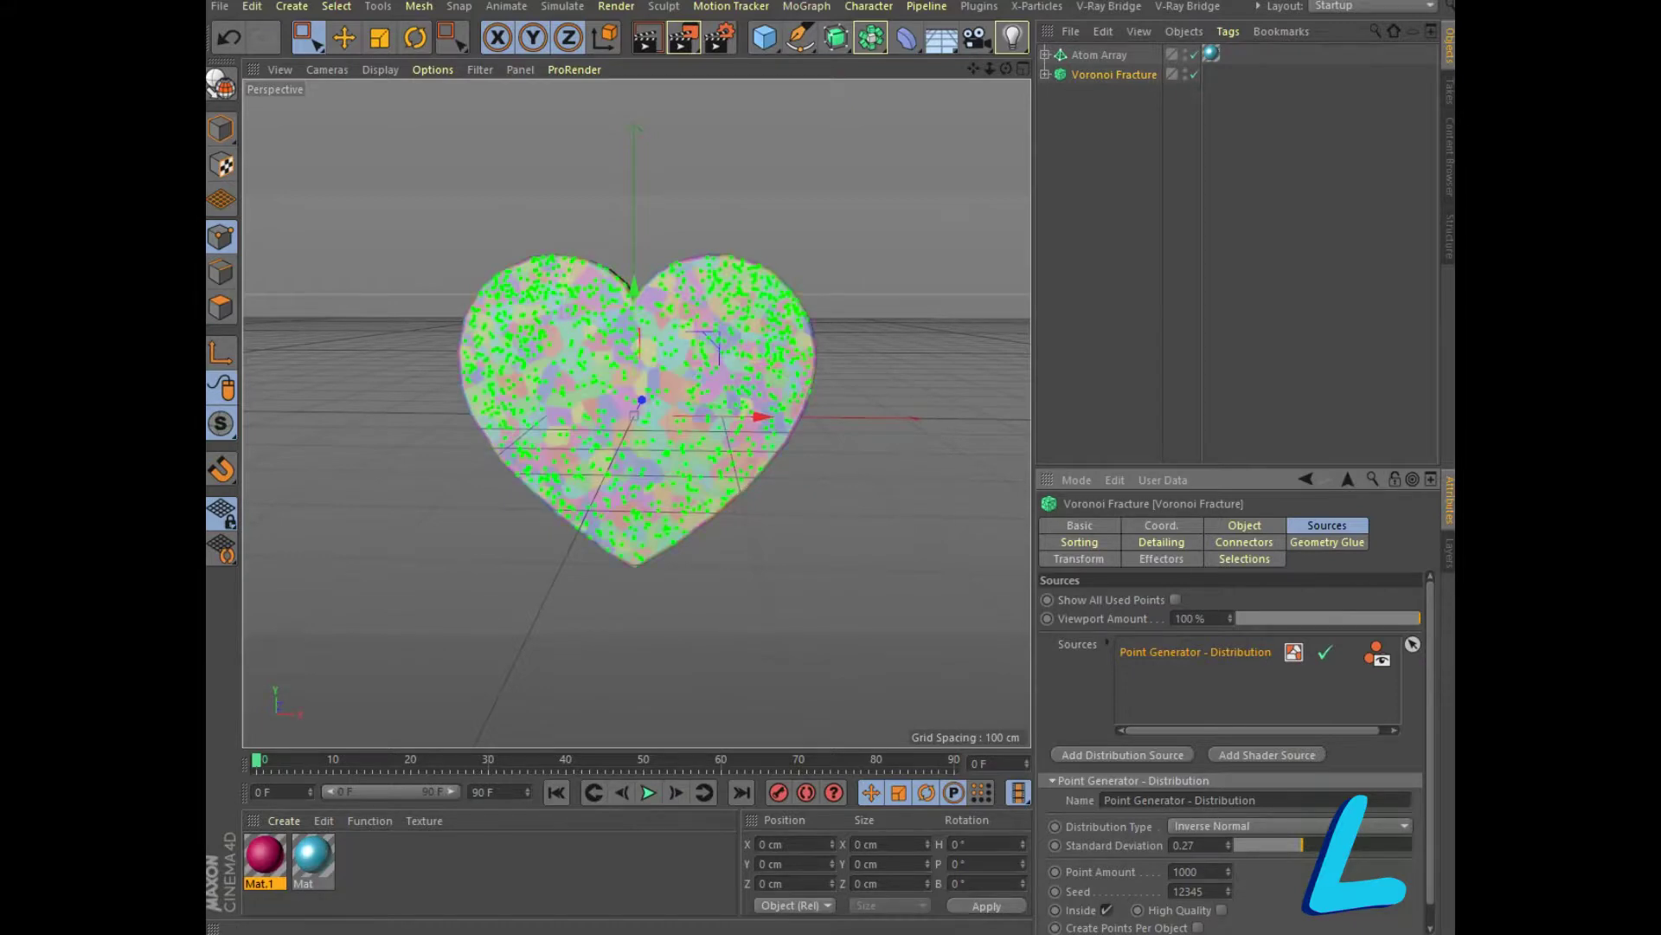
scroll(1229, 753, "down", 1)
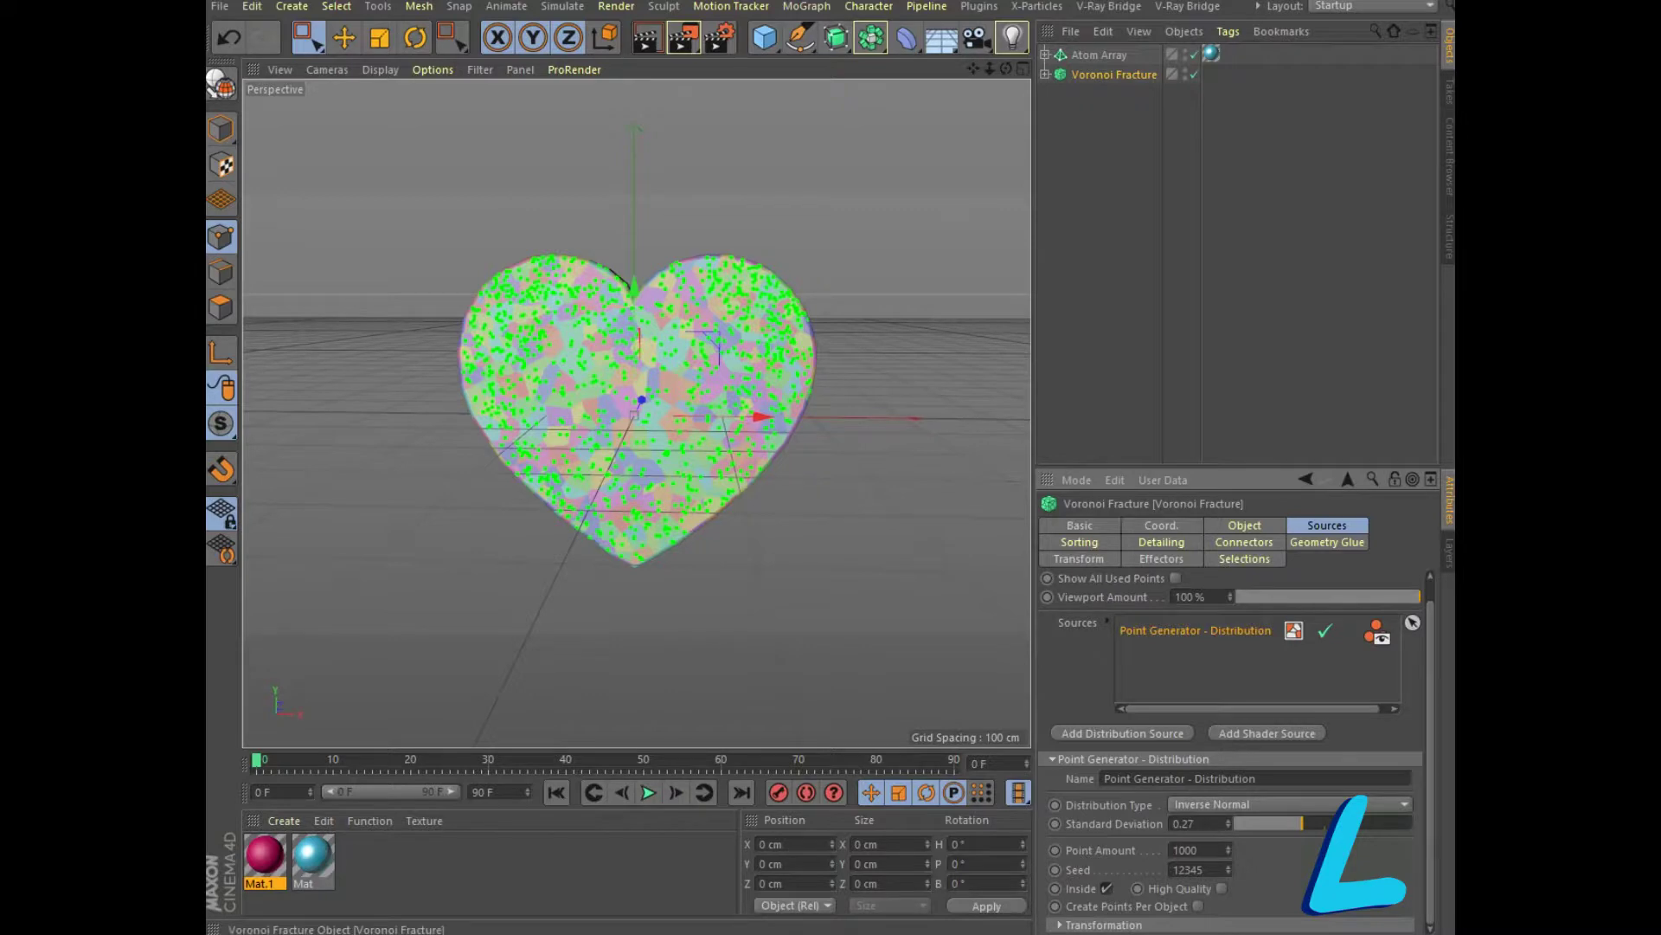
right_click(1093, 75)
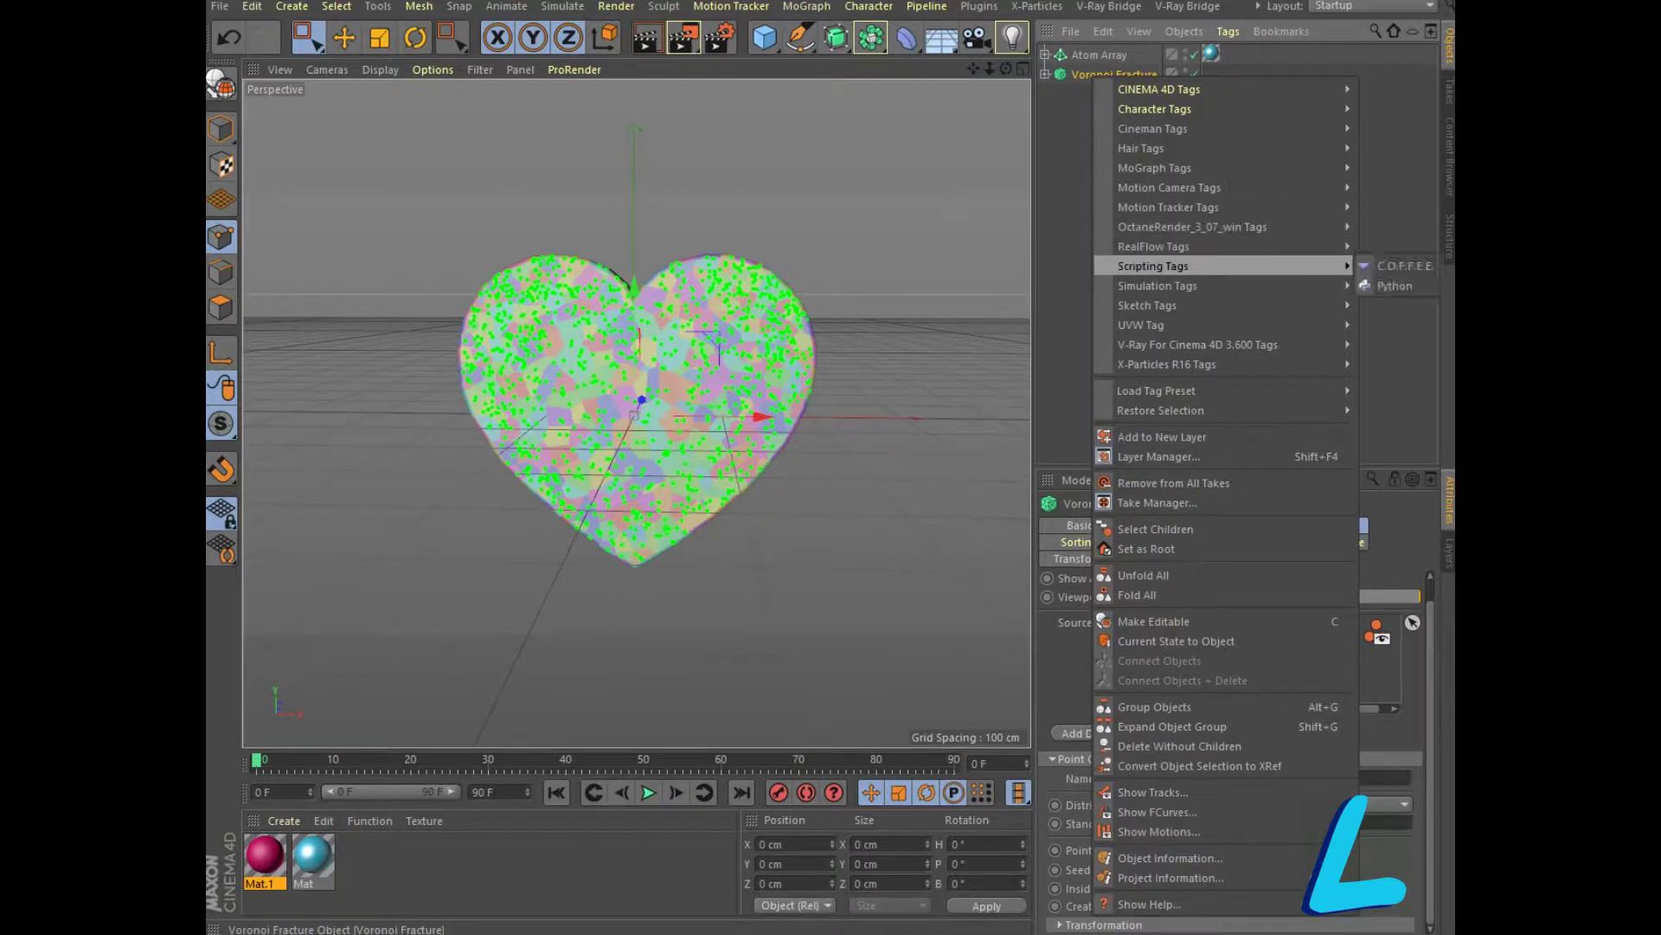
Add a Rigid Body tag to Voronoi Fracture, triggered On Collision and applied to children
left_click(1038, 286)
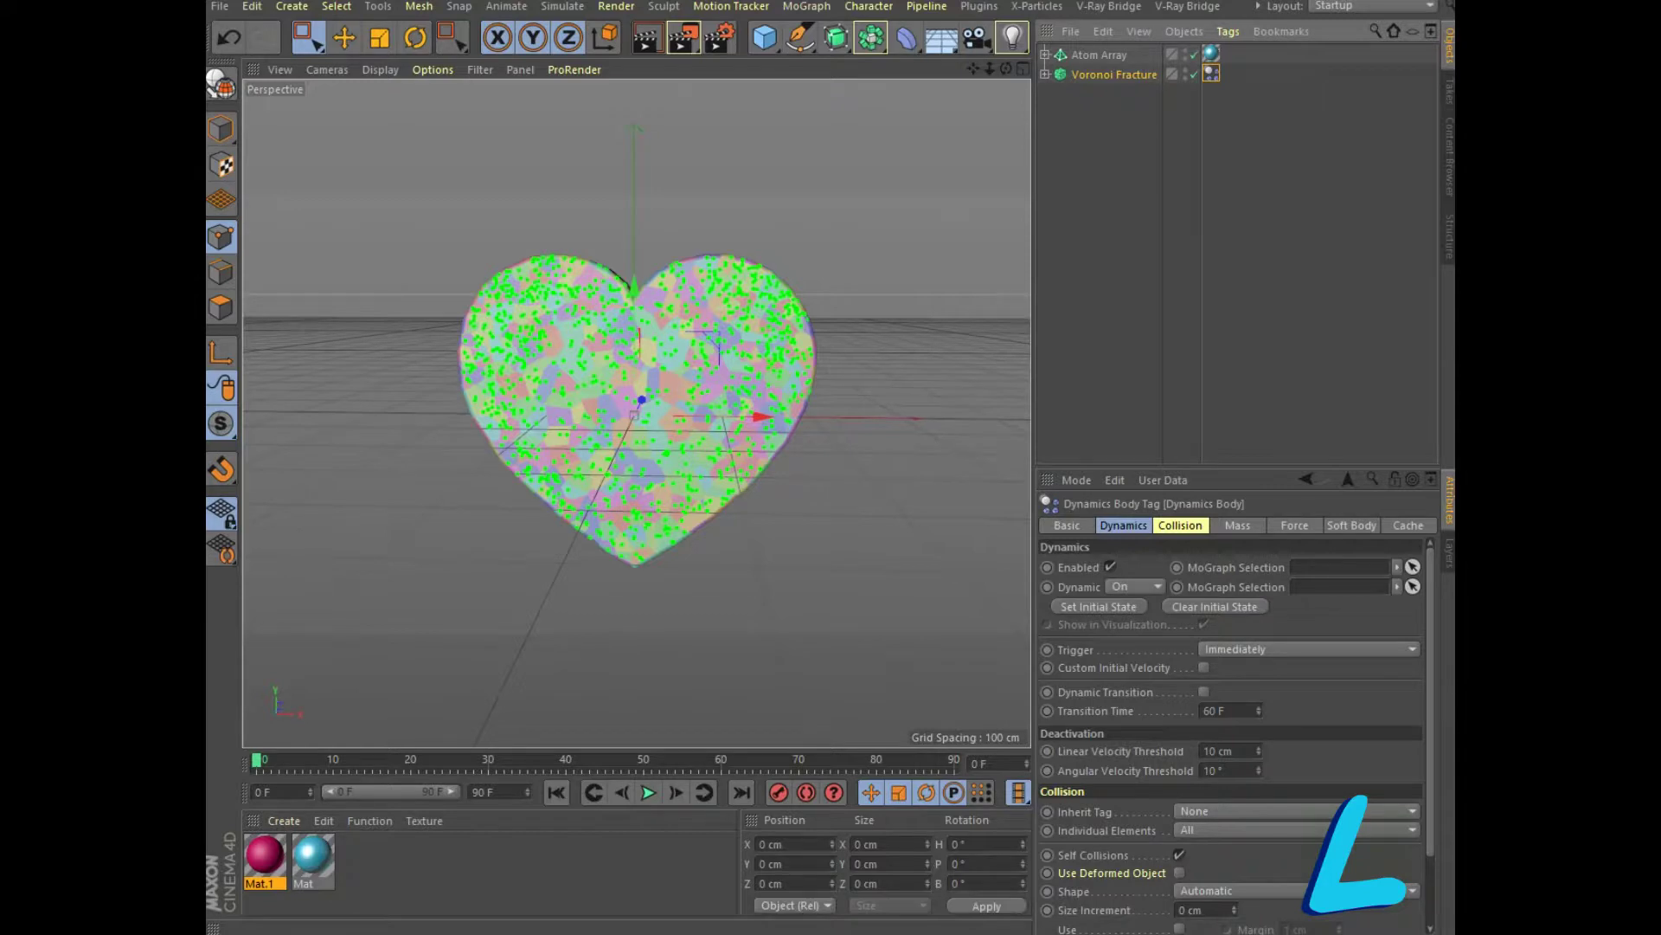
left_click(1309, 649)
left_click(1237, 711)
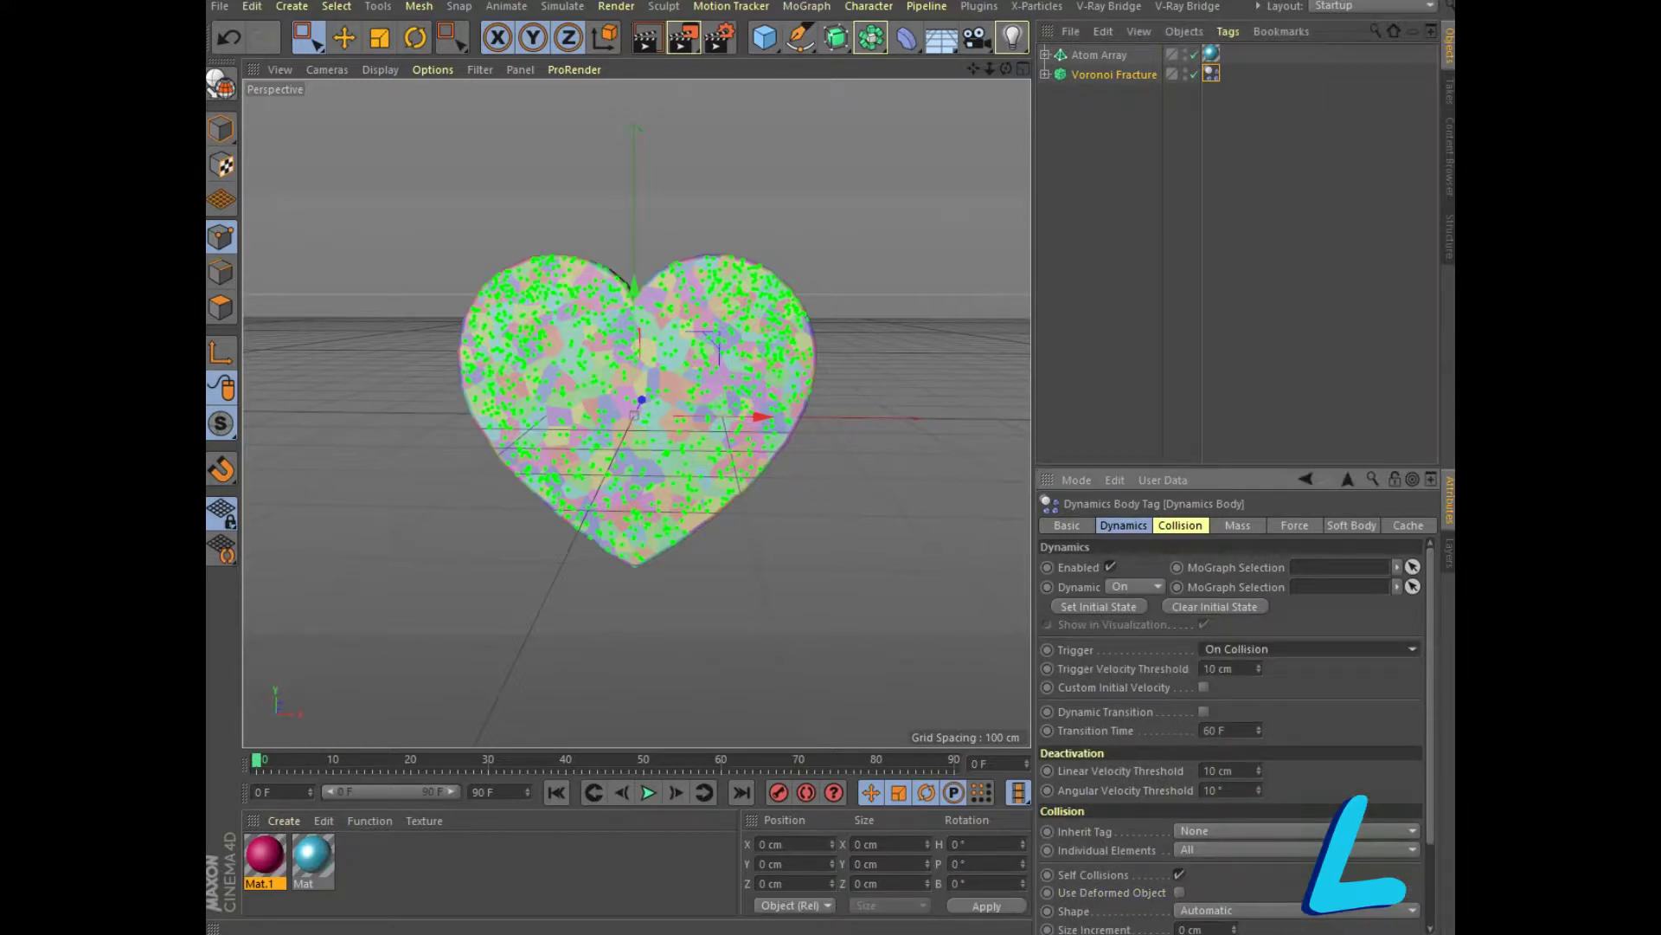
left_click(1295, 831)
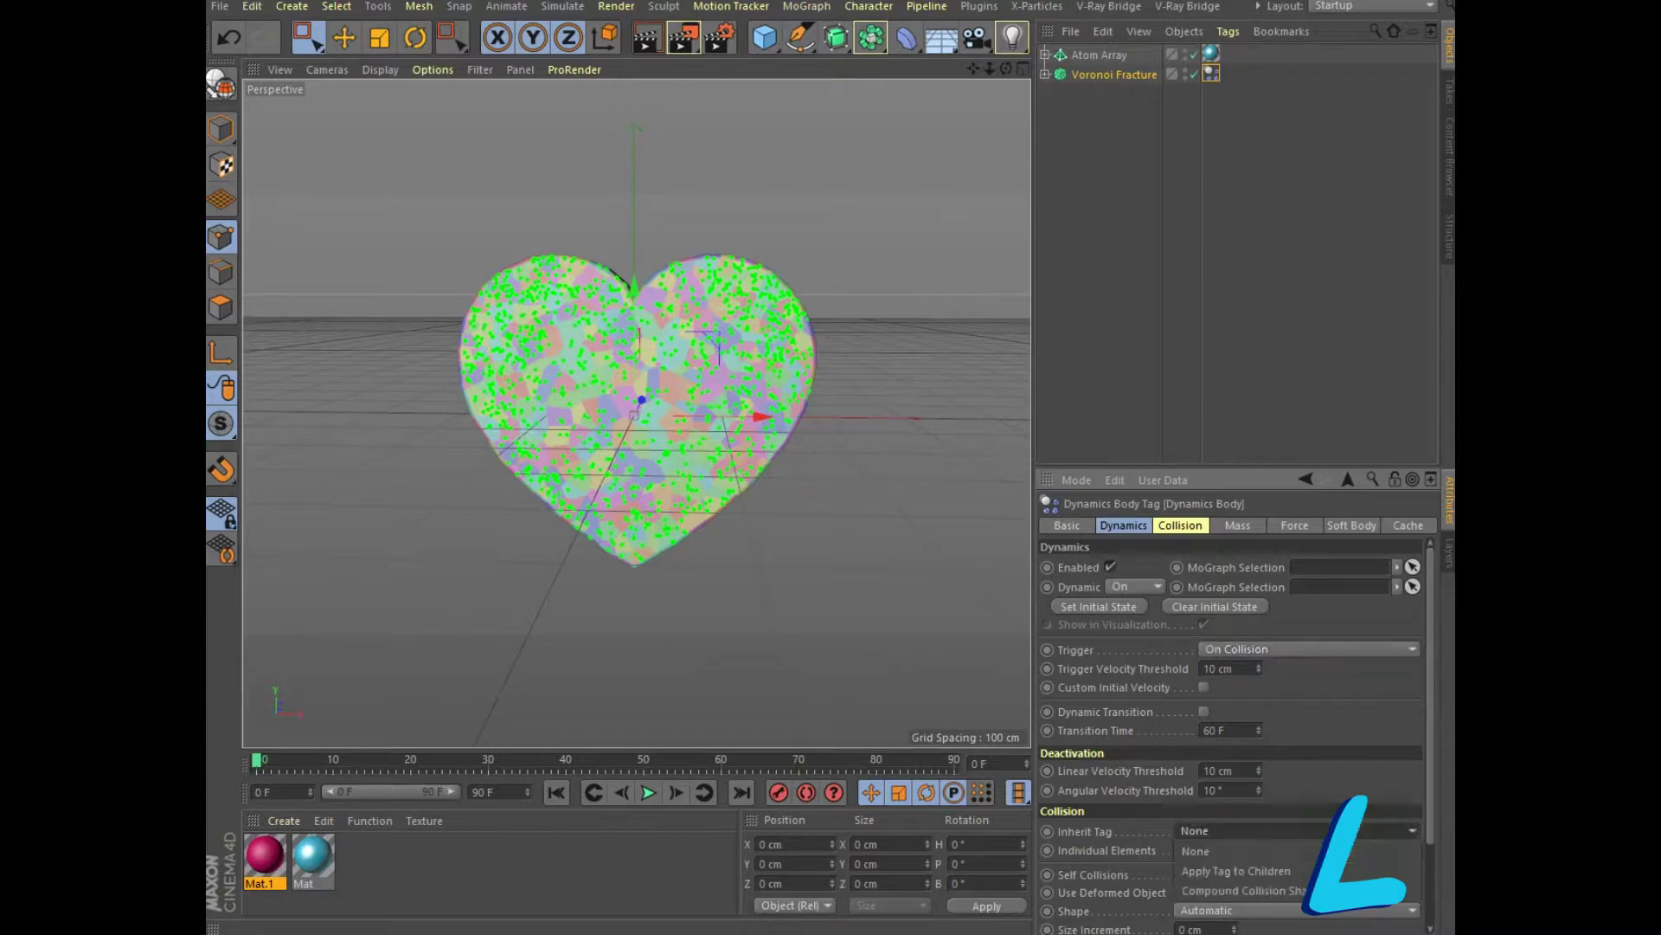
left_click(1238, 866)
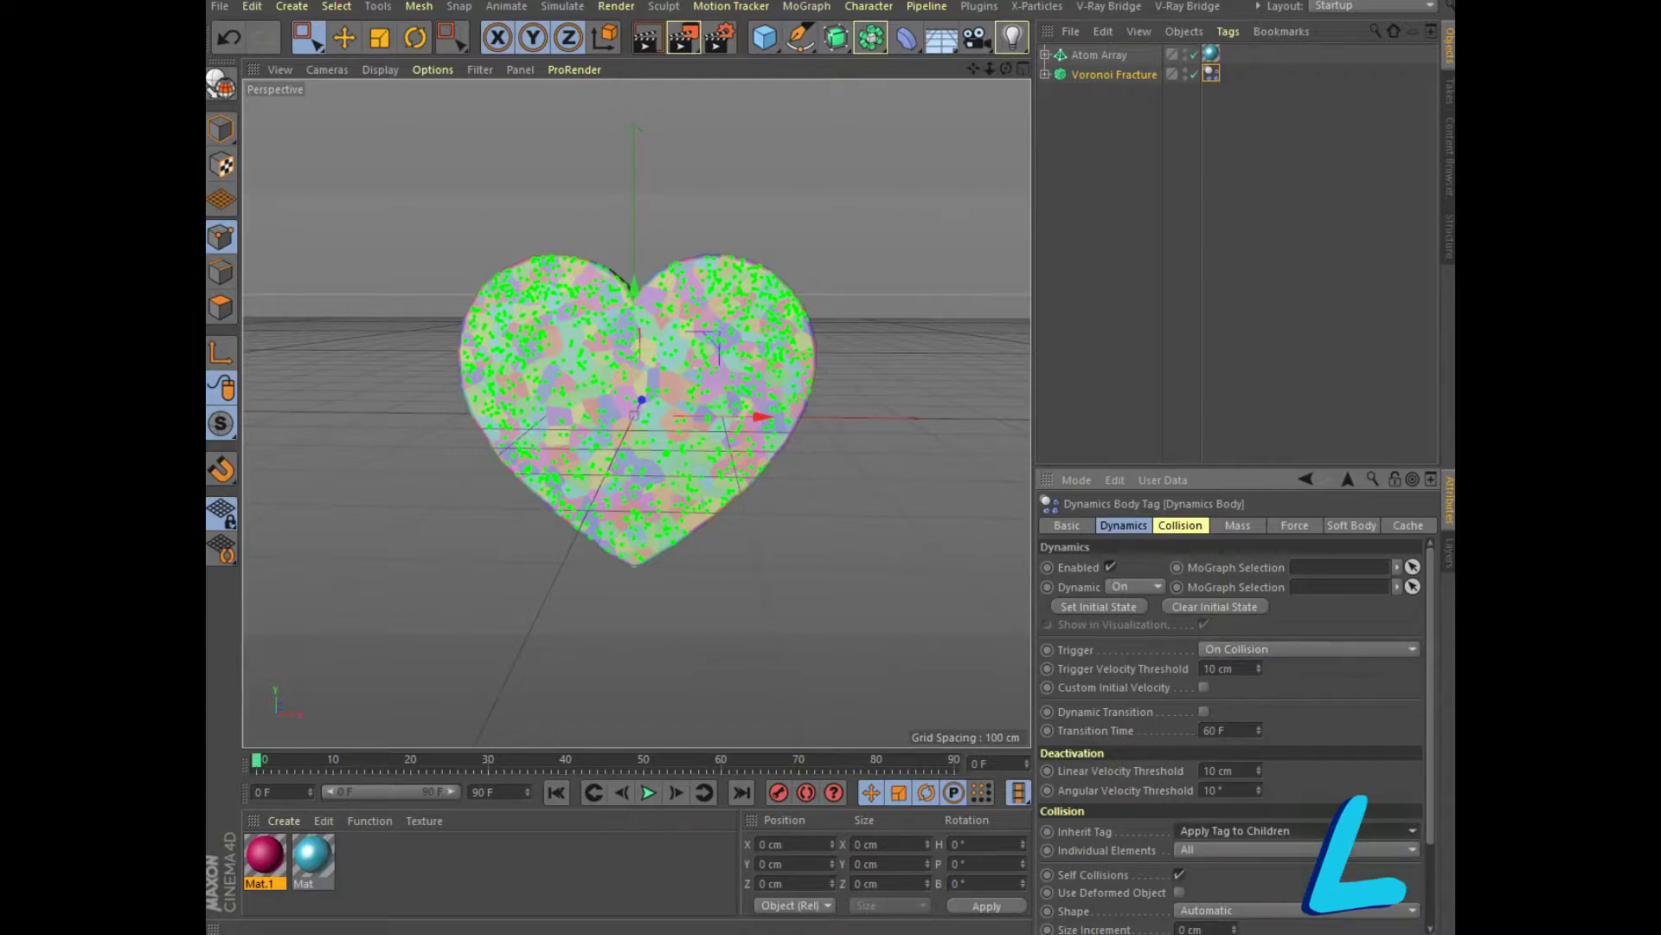
Test the simulation by playing and rewinding it, then render a preview from a three-quarter view
left_click(648, 793)
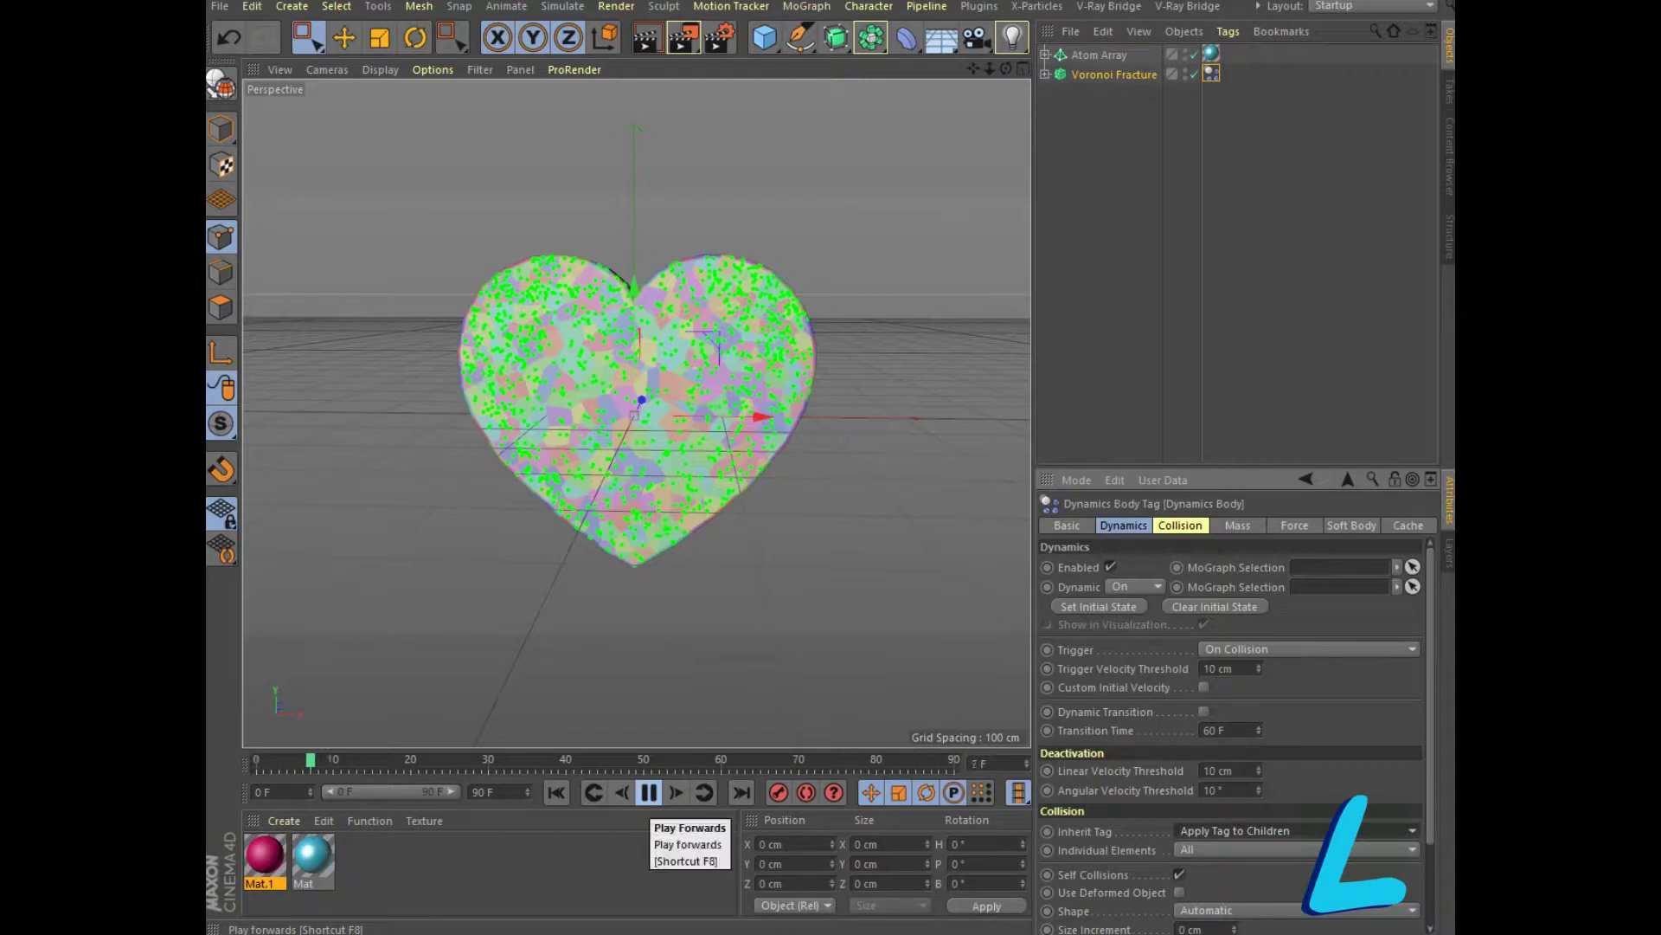
left_click(649, 792)
left_click(556, 792)
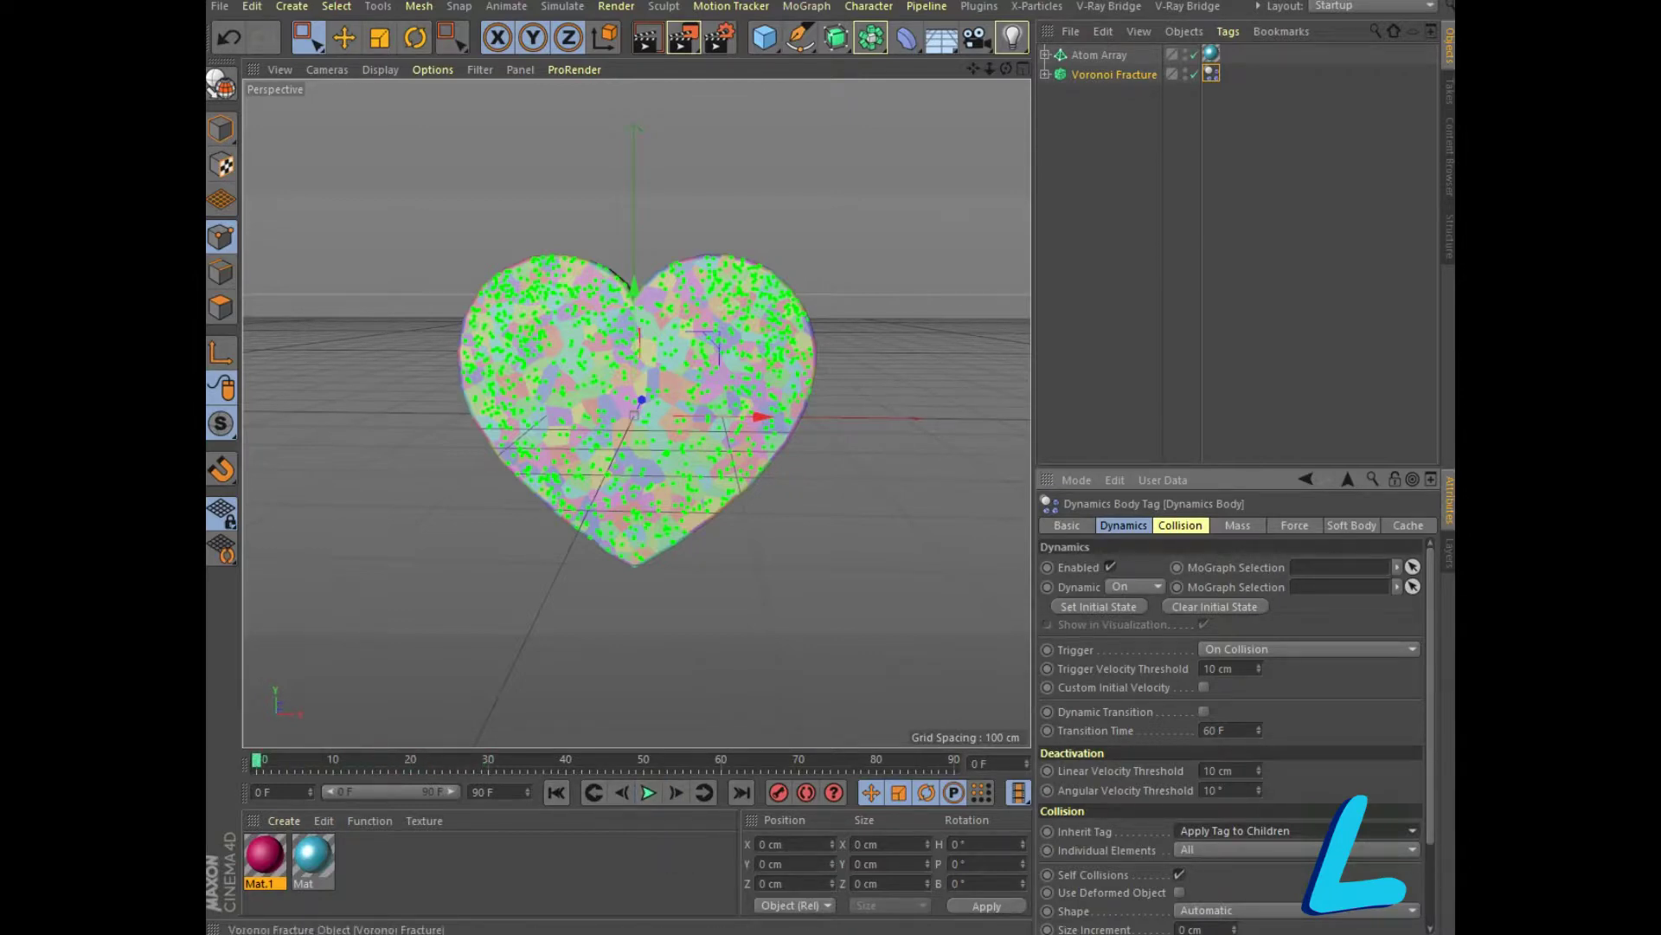
left_click_drag(636, 420, 658, 413, "alt")
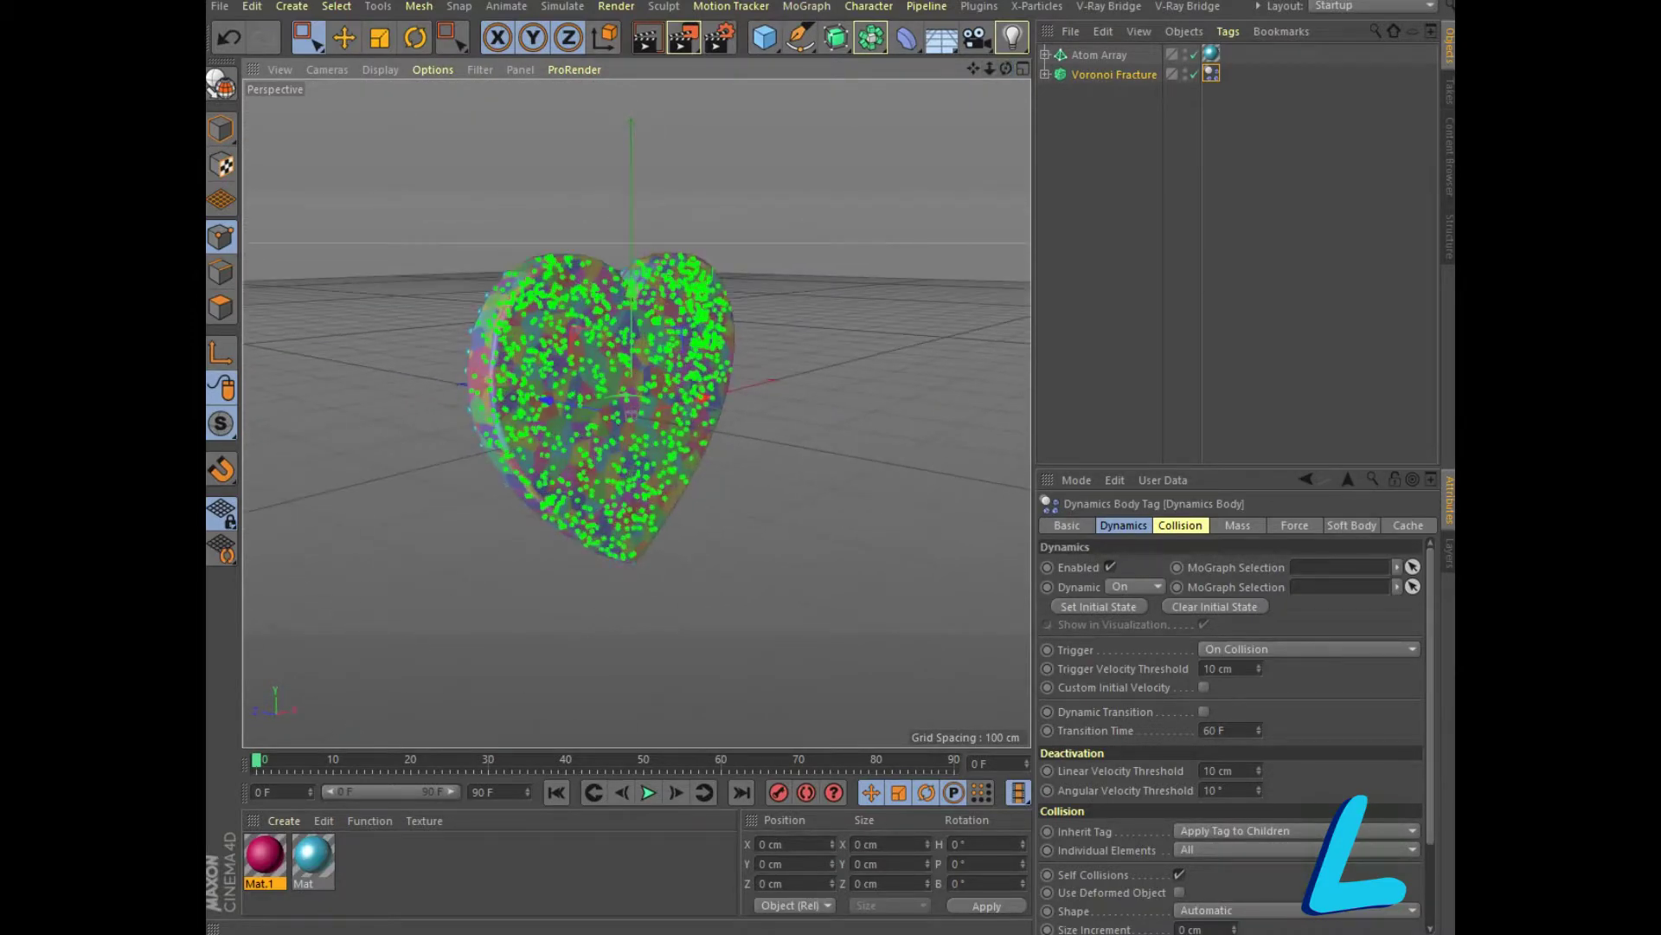
left_click(647, 37)
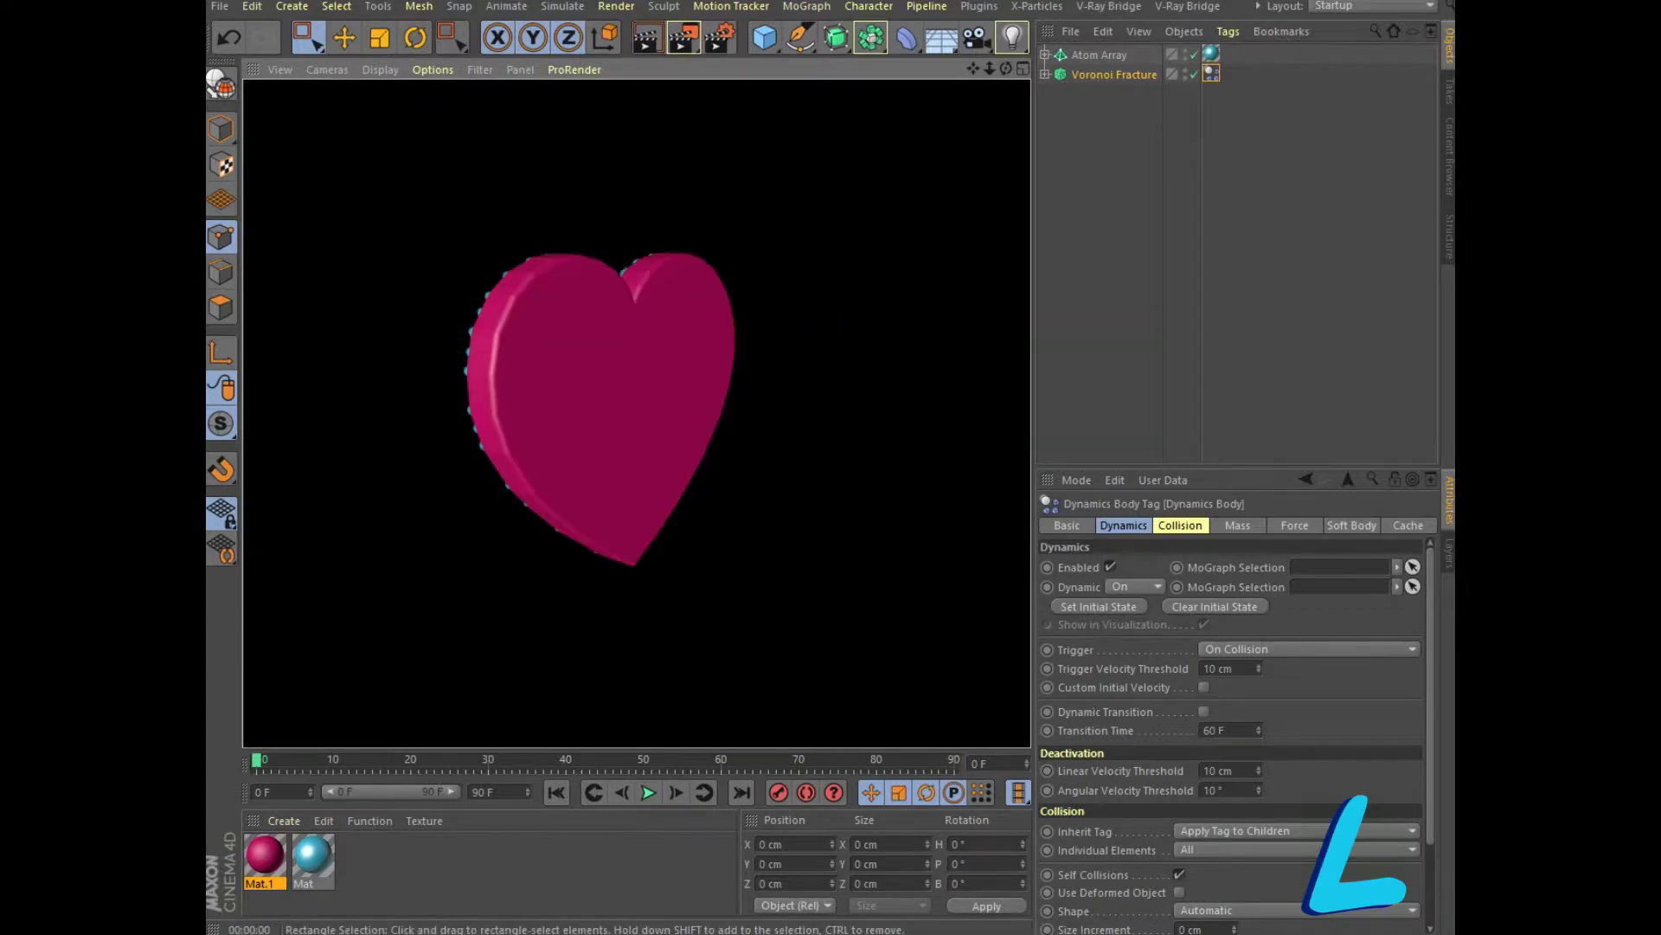
left_click_drag(636, 414, 658, 406, "alt")
left_click(765, 37)
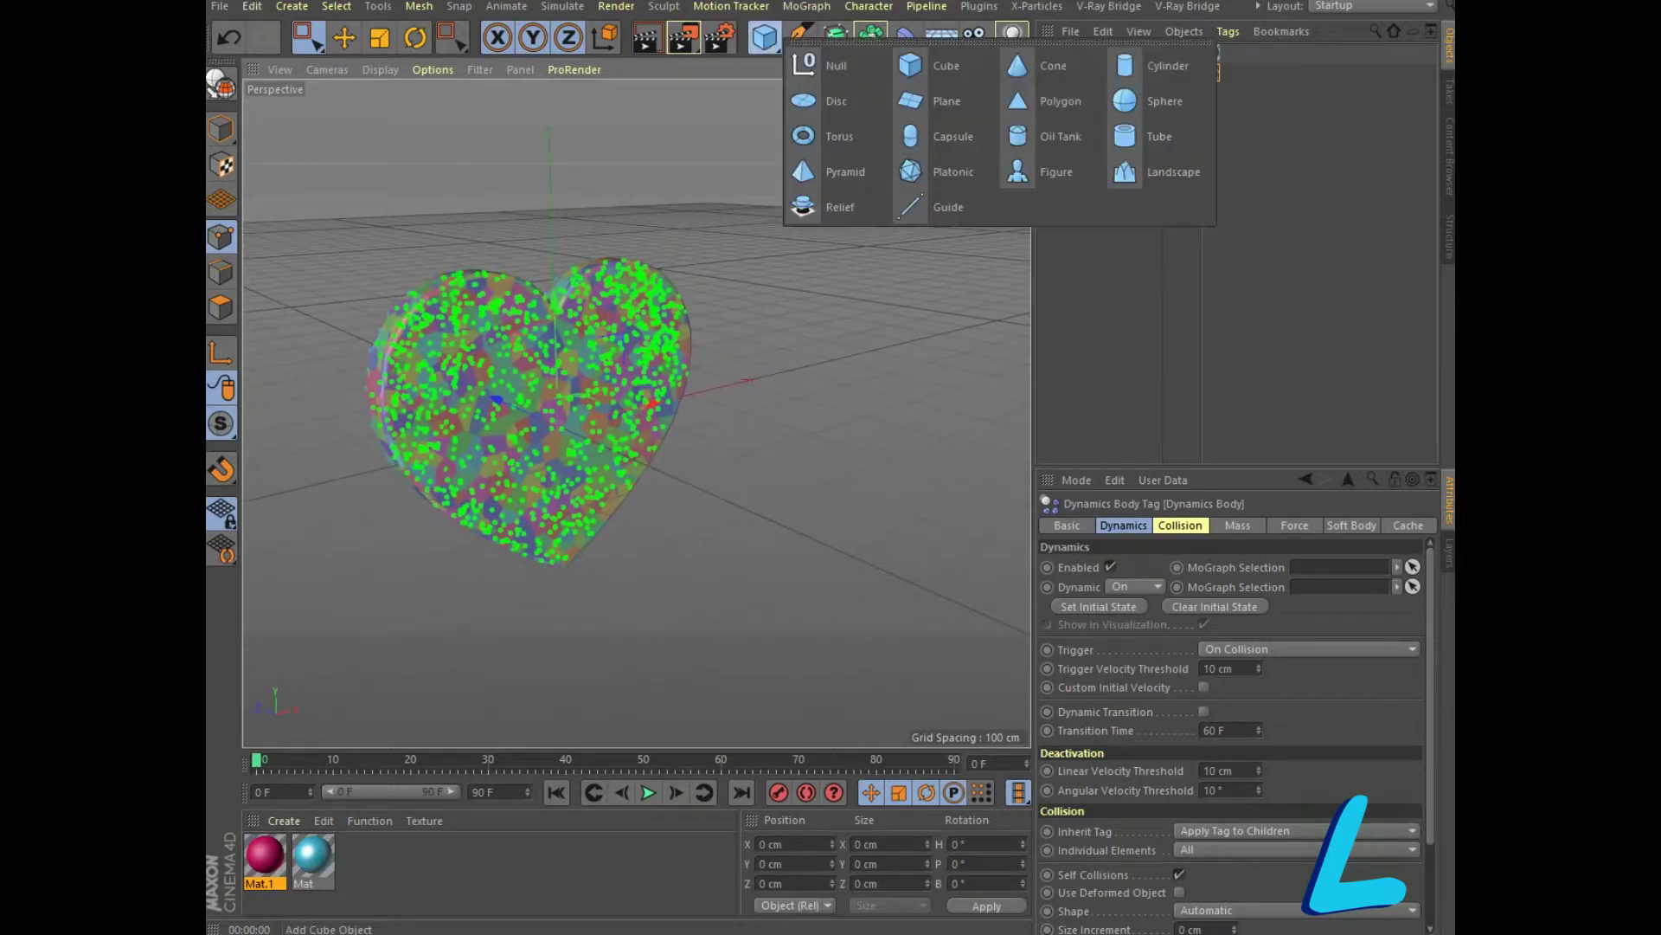
Add a sphere, move it forward on Z in front of the heart, and set its radius to 30 cm
left_click(1124, 101)
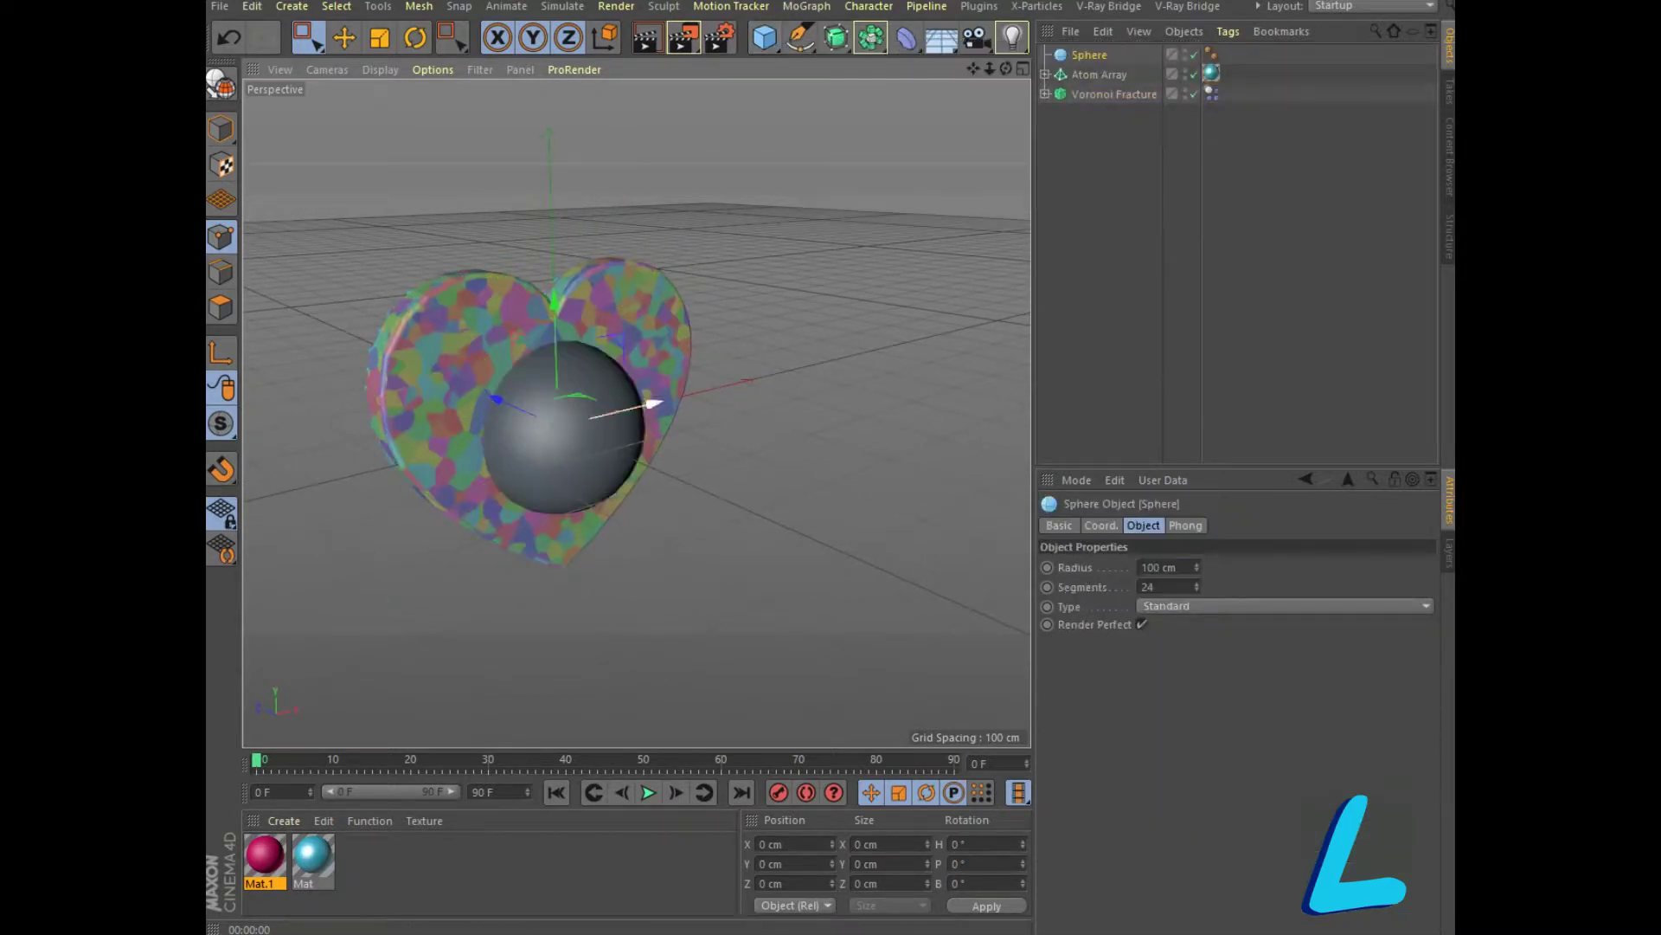
left_click(343, 37)
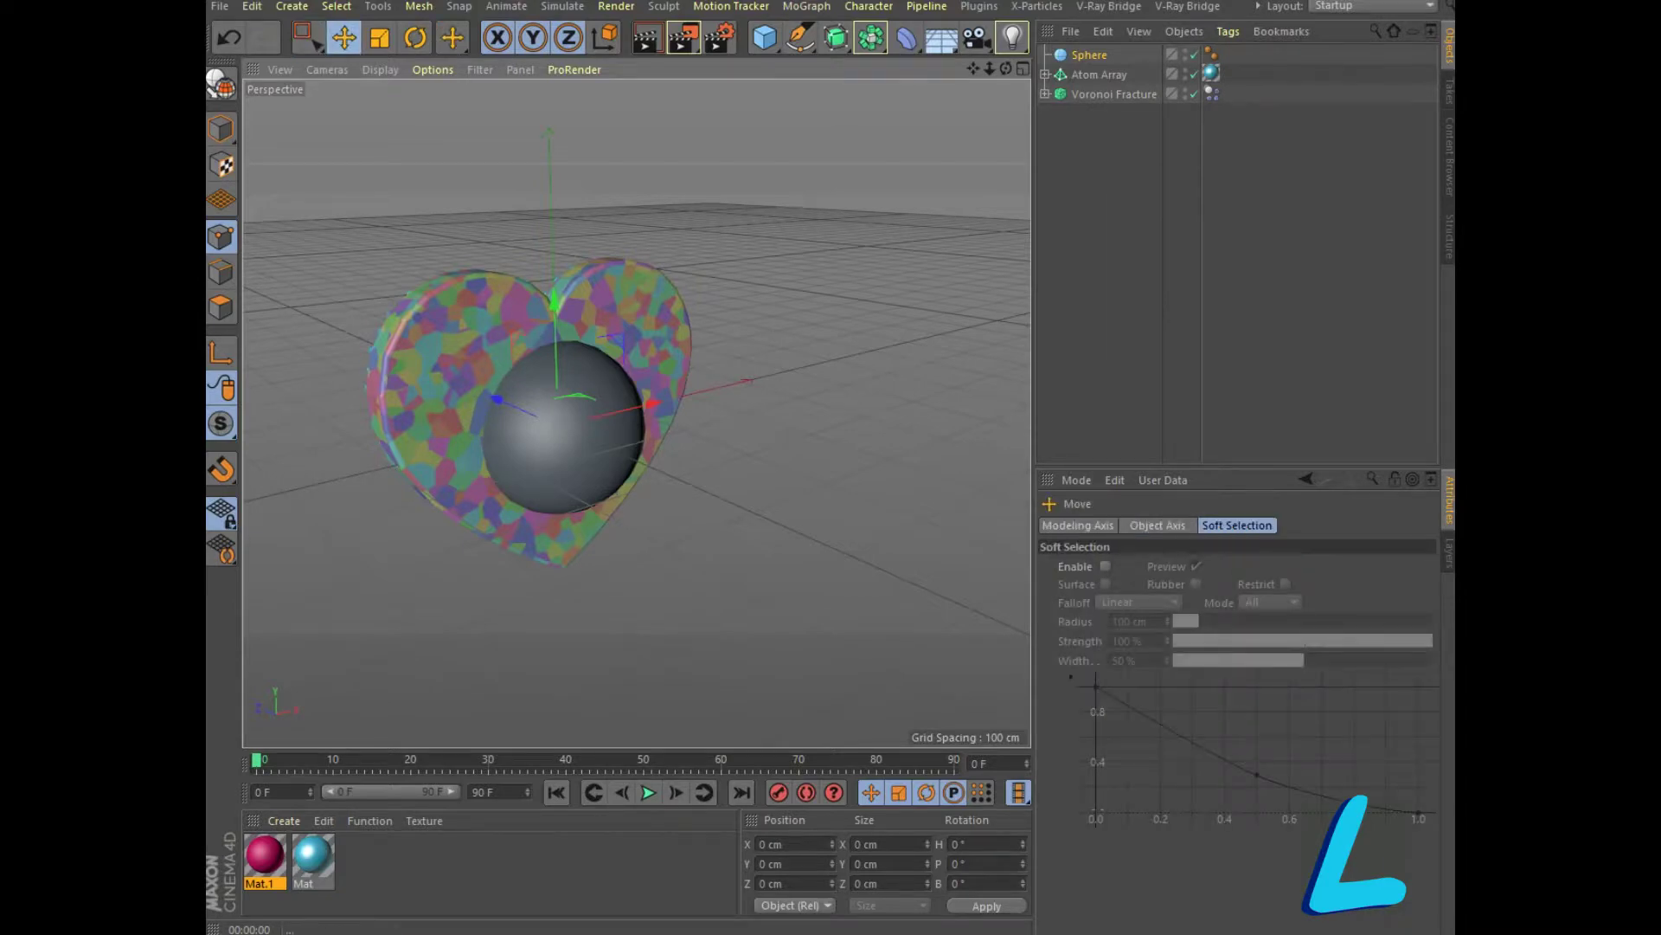
left_click_drag(497, 399, 589, 442)
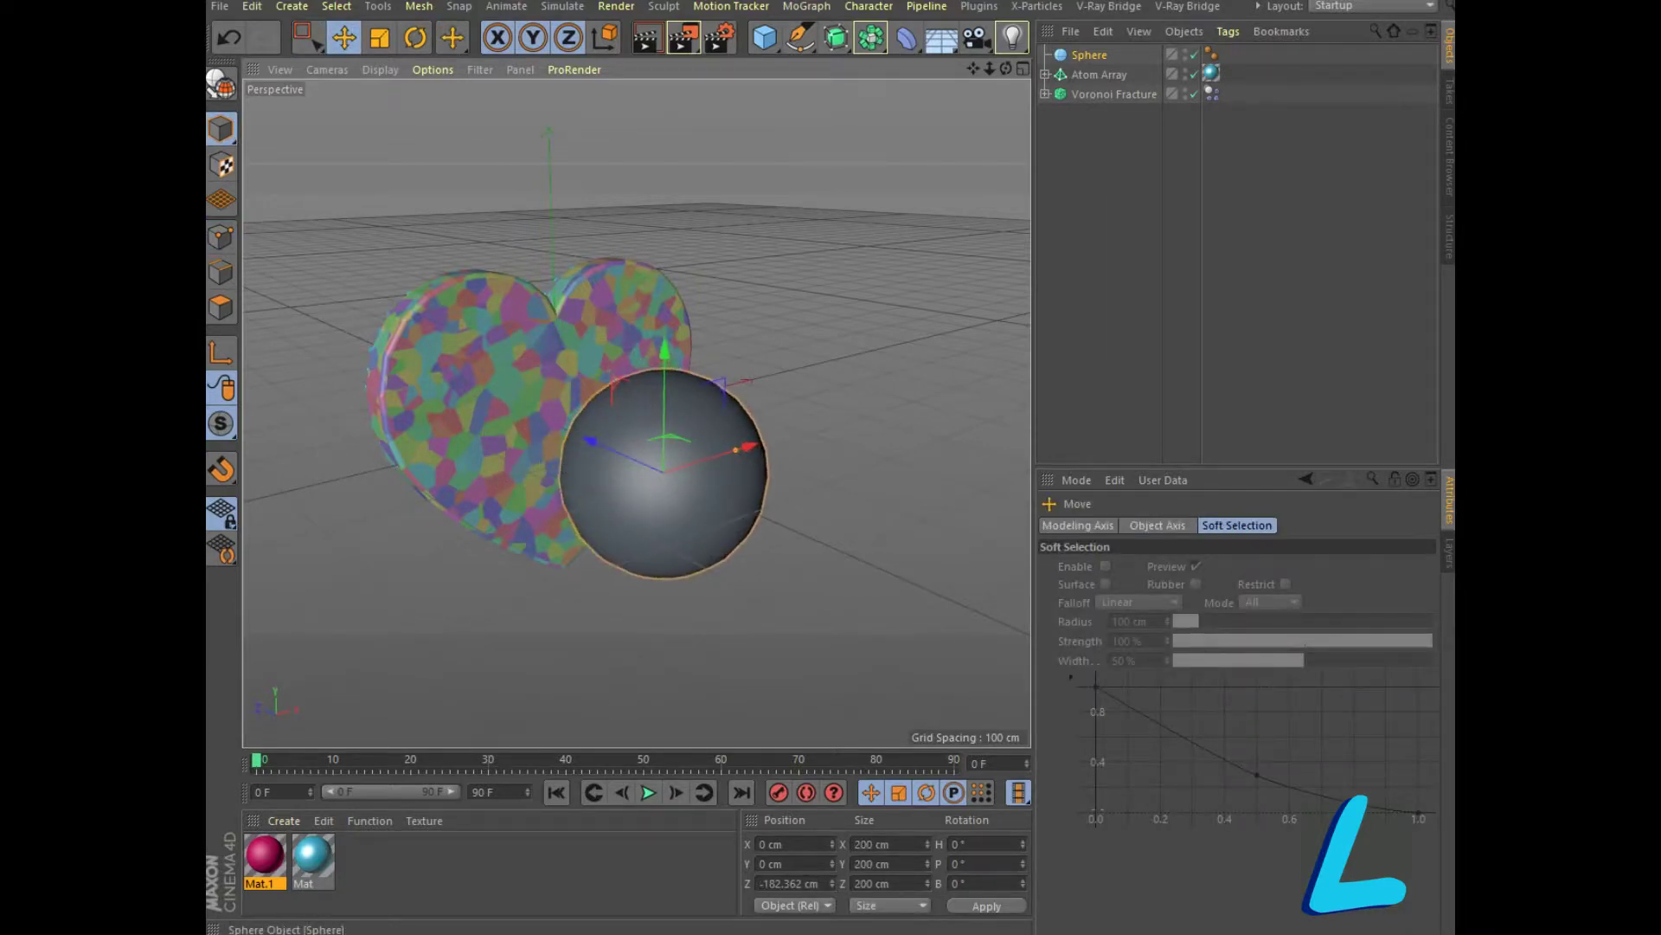
left_click(1088, 55)
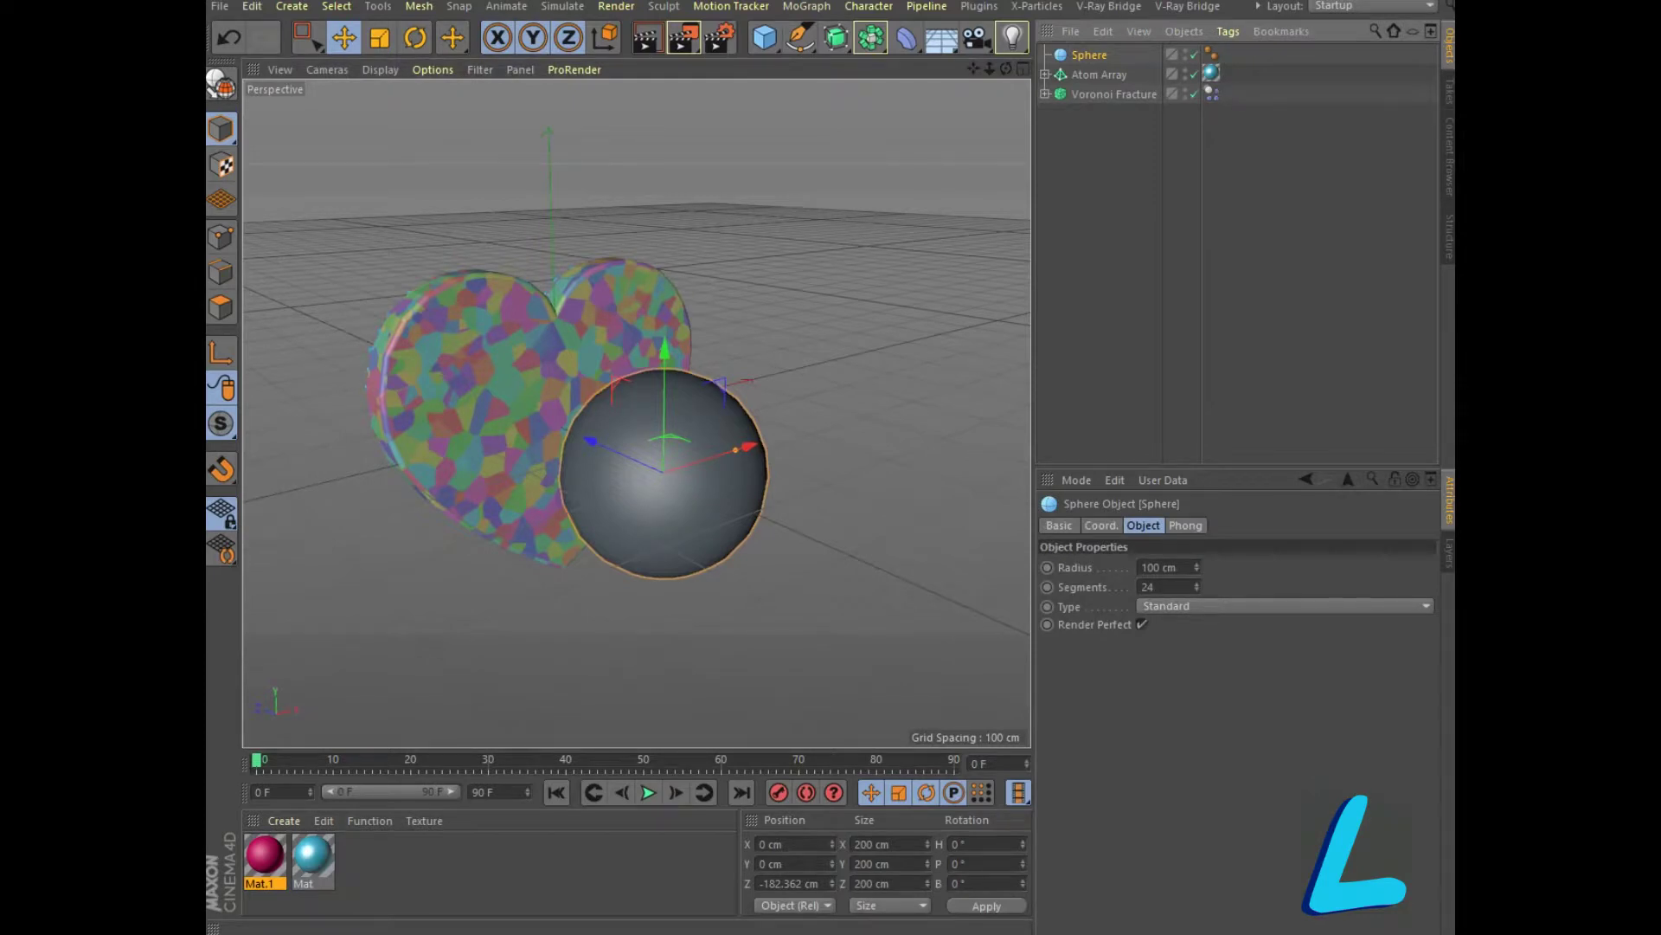
double_click(1150, 567)
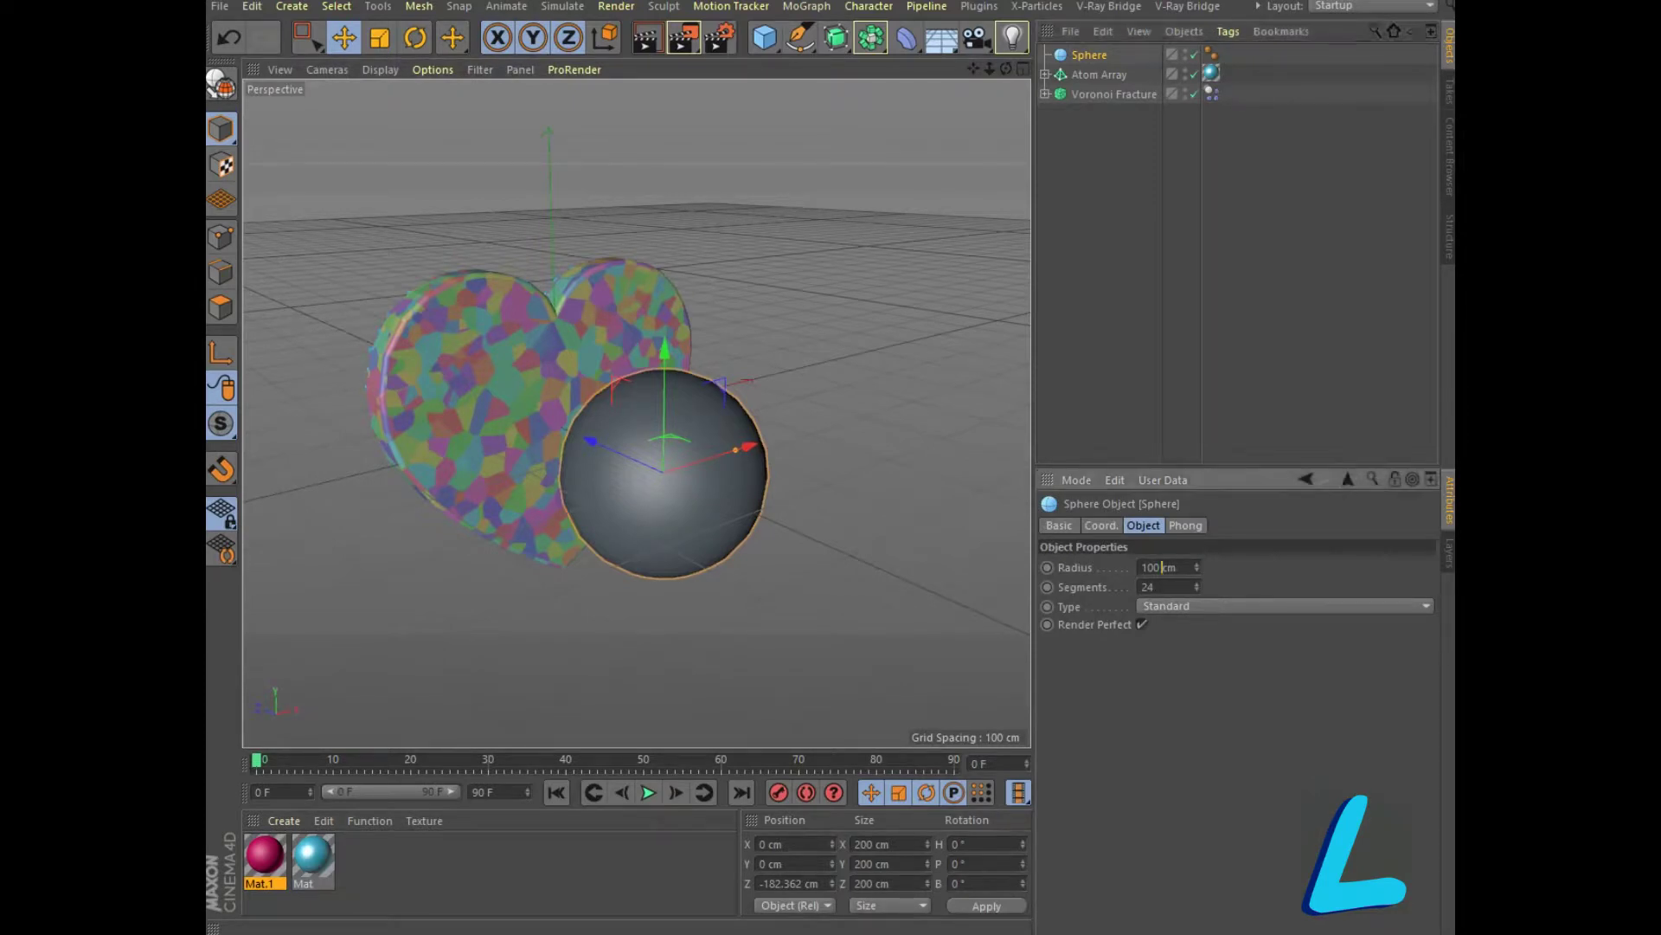
type("30")
key("Return")
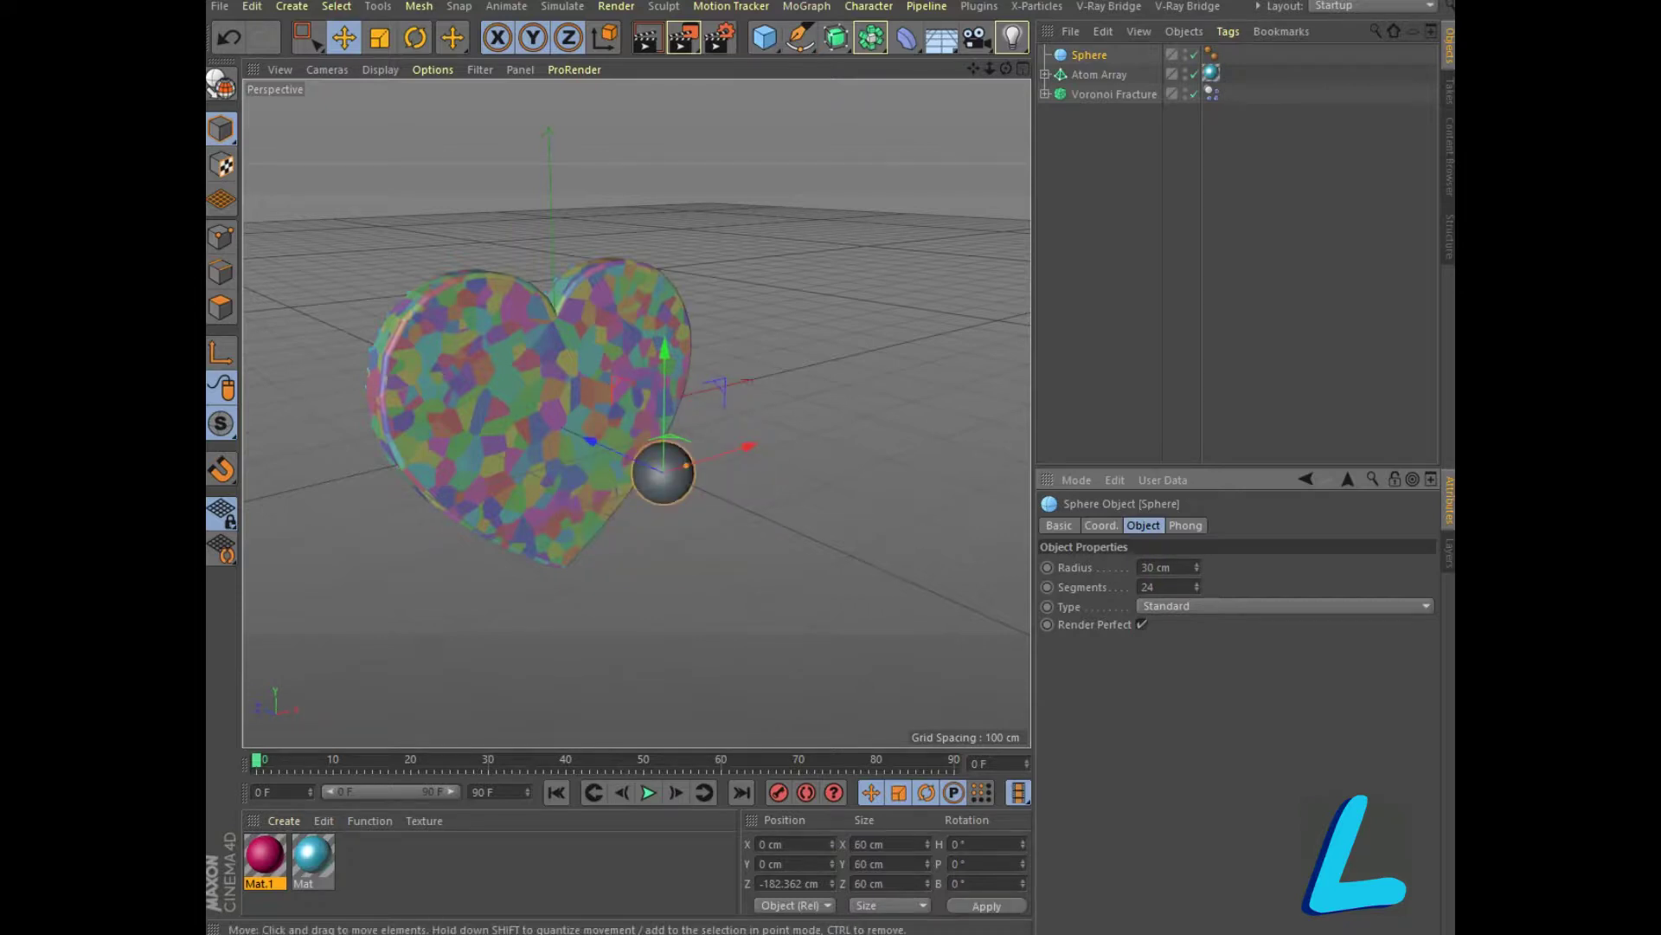
left_click_drag(1005, 69, 926, 87)
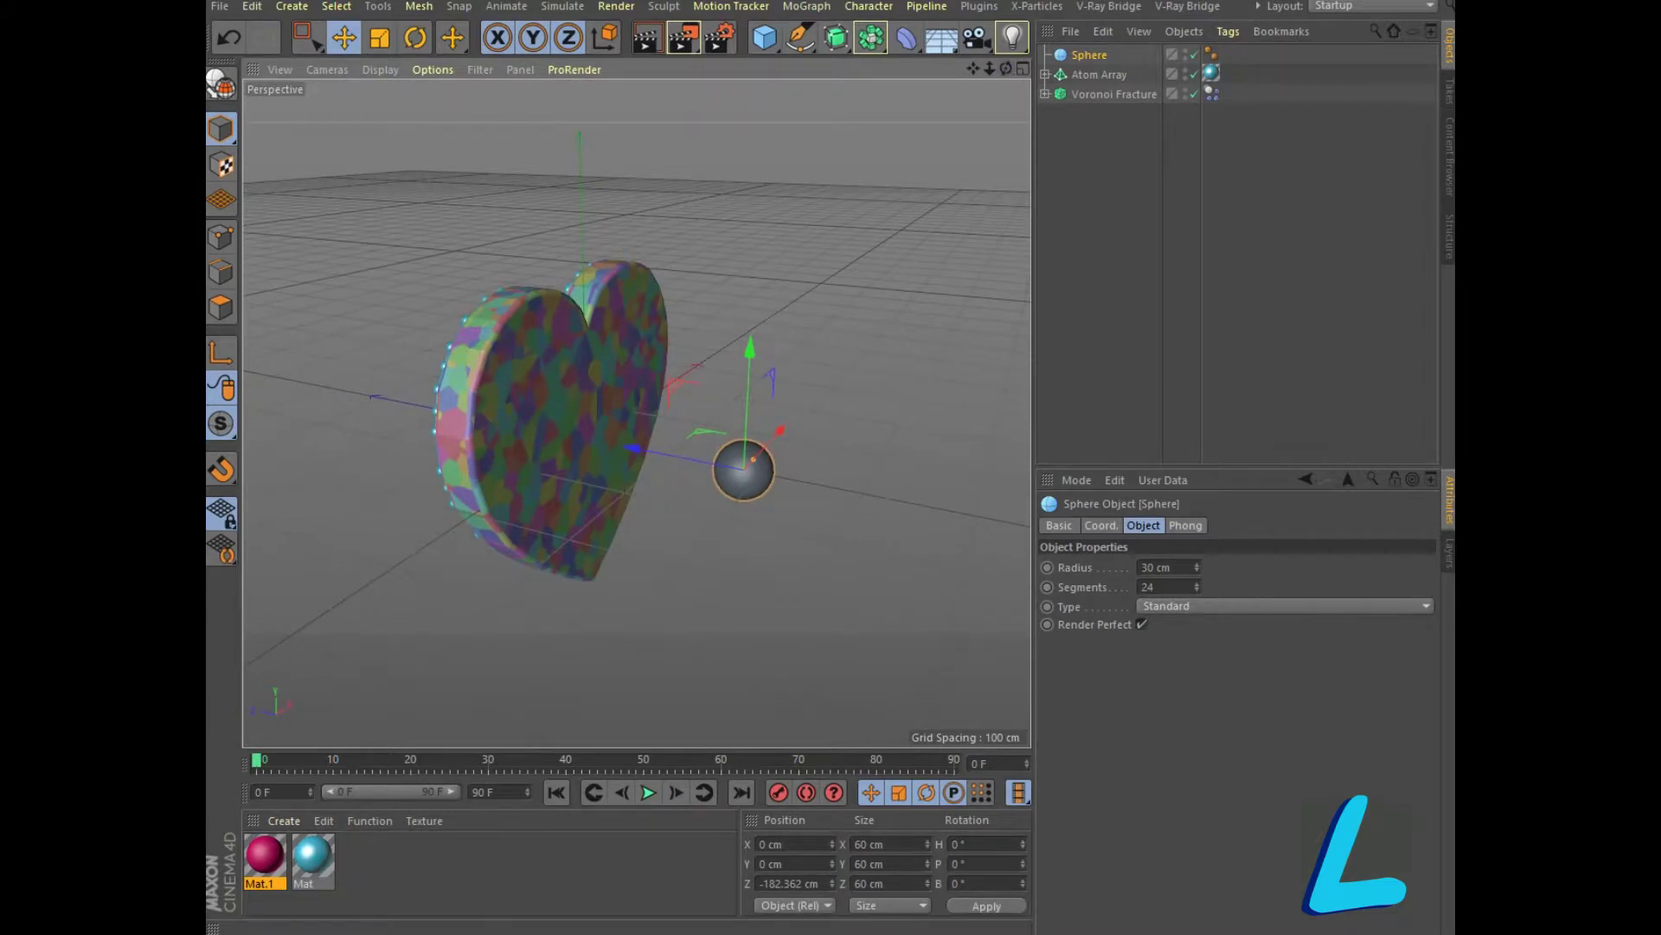
Add a Collider Body tag to the Sphere, leaving Trigger at Immediately
right_click(1098, 56)
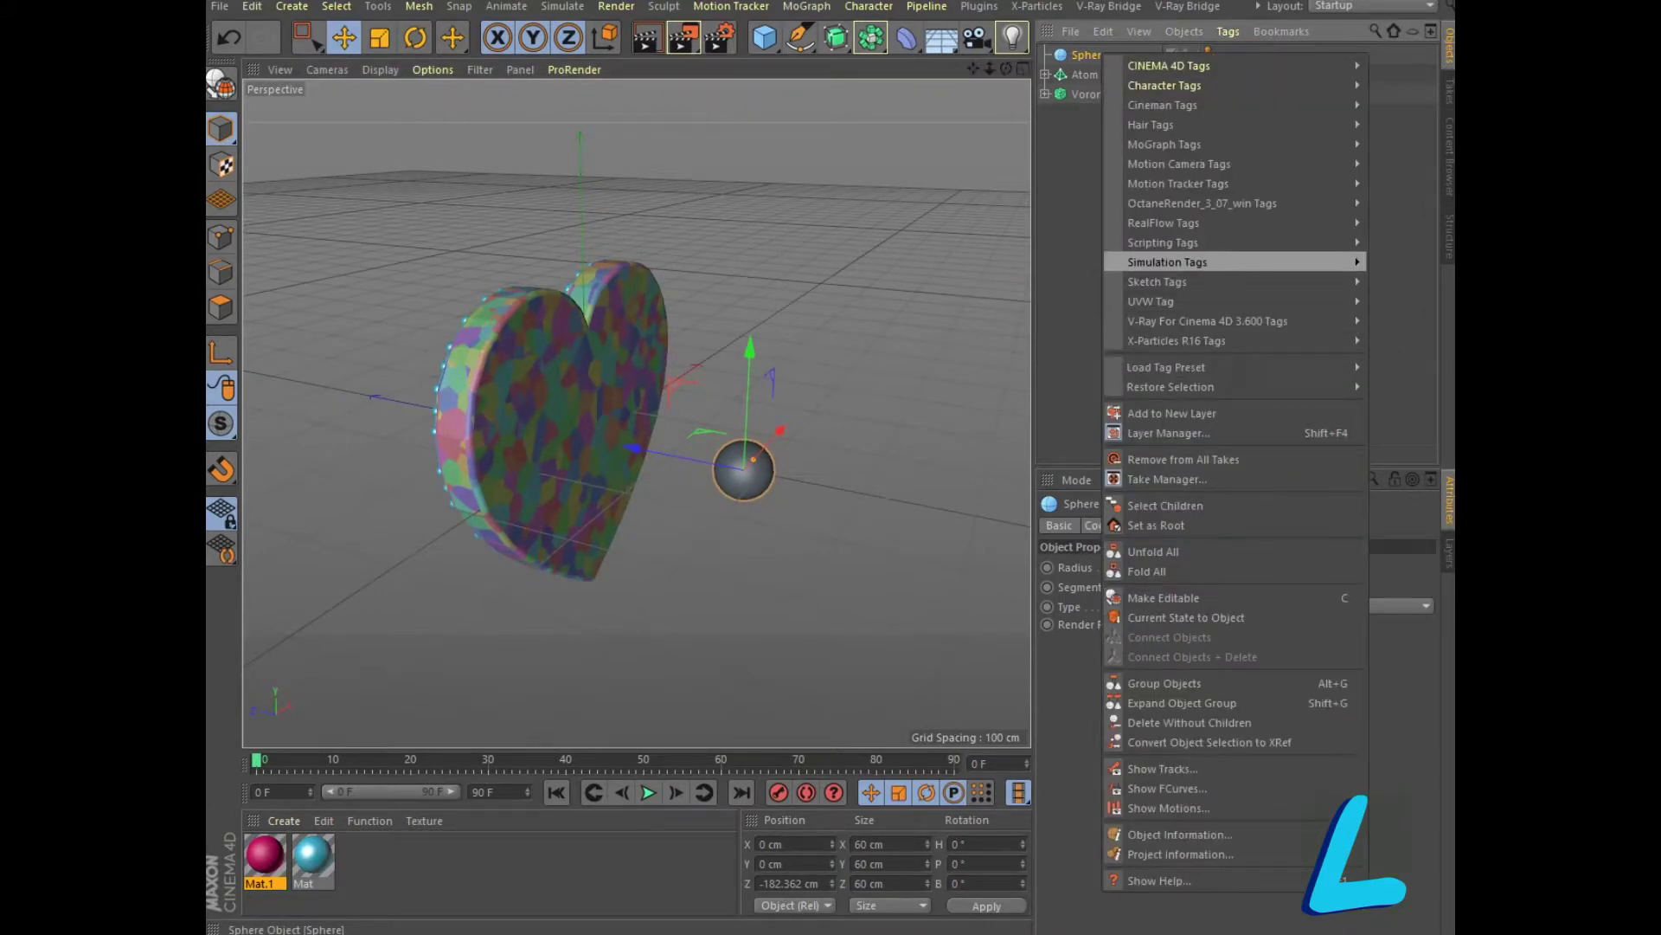
left_click(1054, 298)
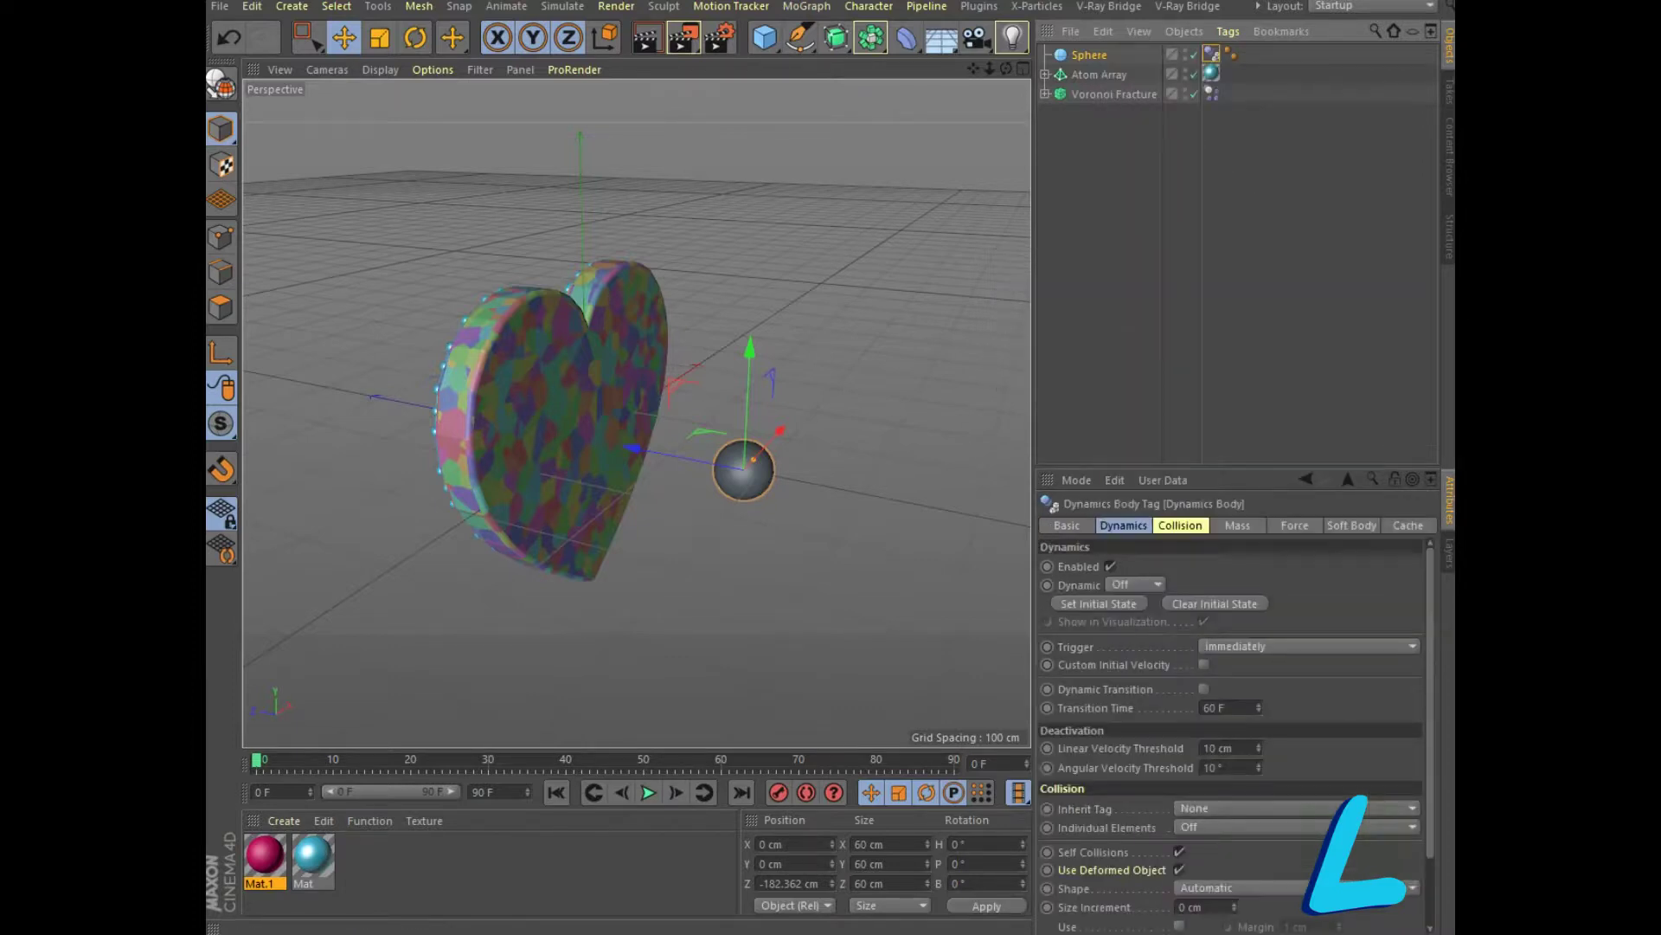
left_click(1306, 646)
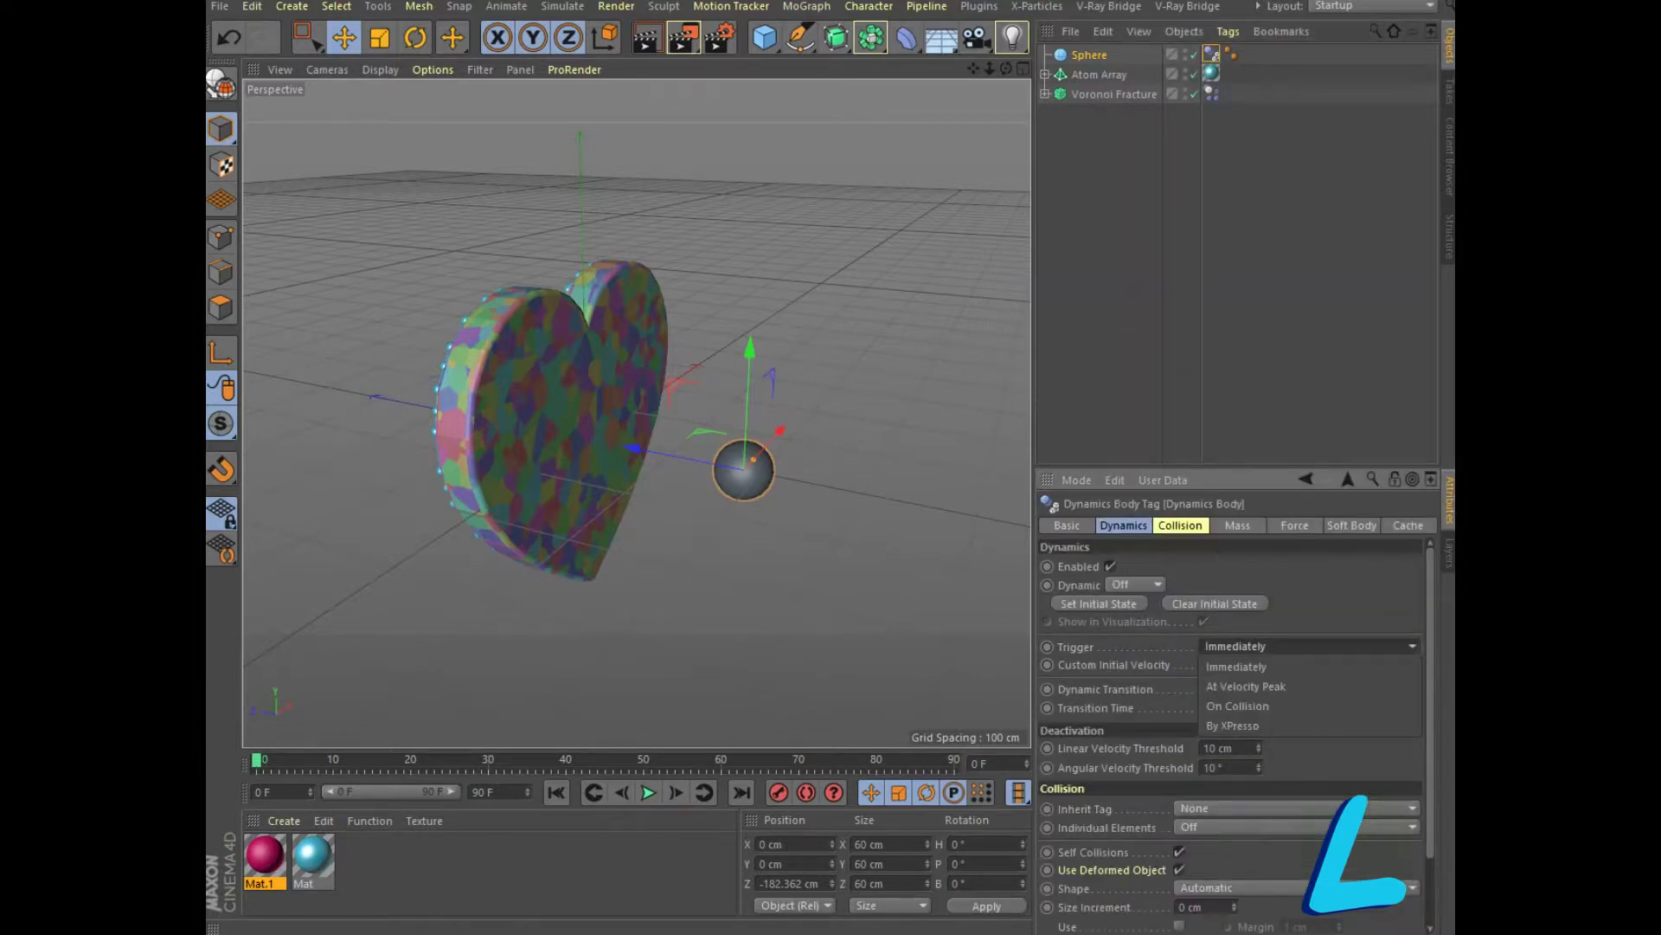
key("Escape")
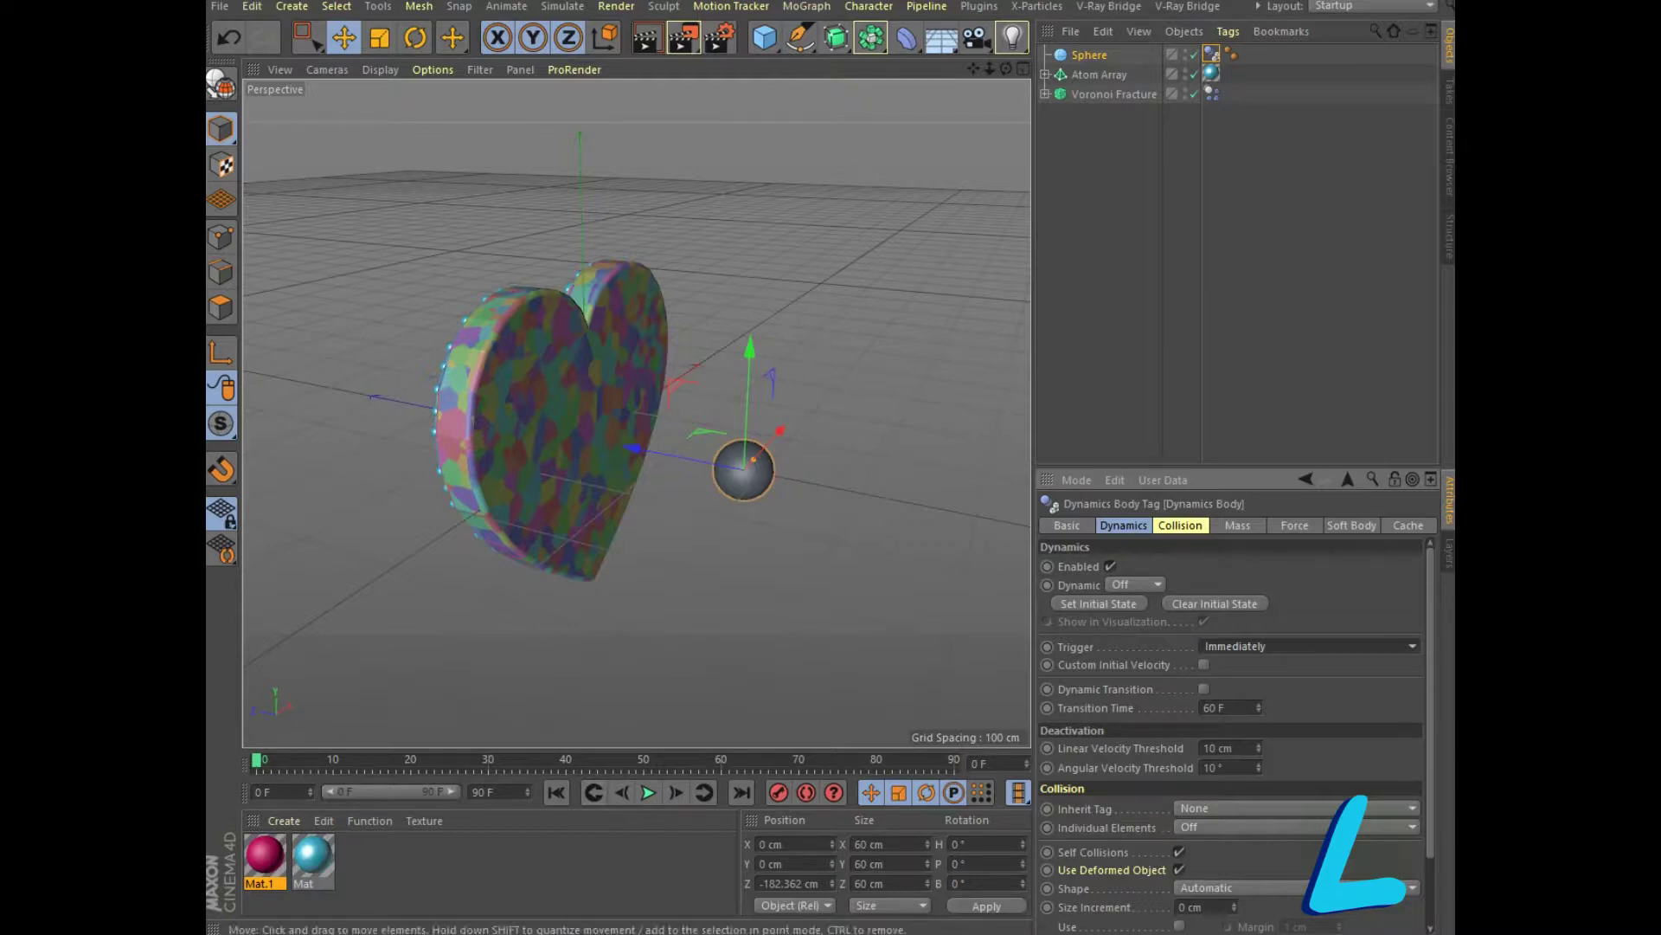
Keyframe the Sphere's Z position at frame 0
left_click(1089, 54)
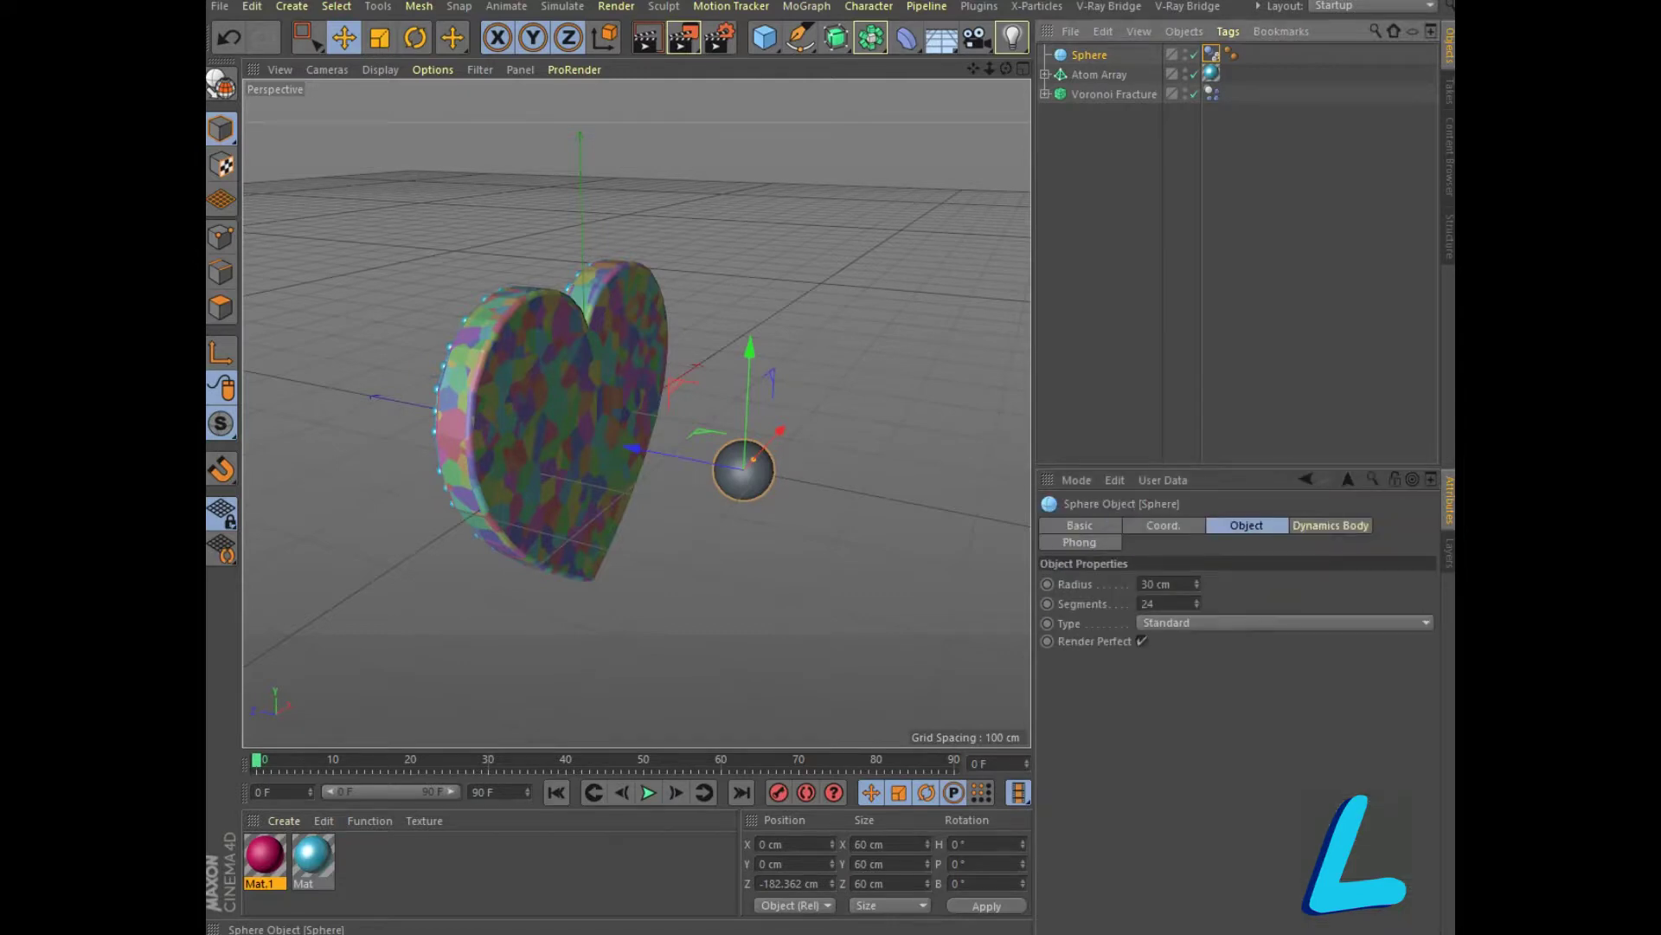
left_click(1163, 525)
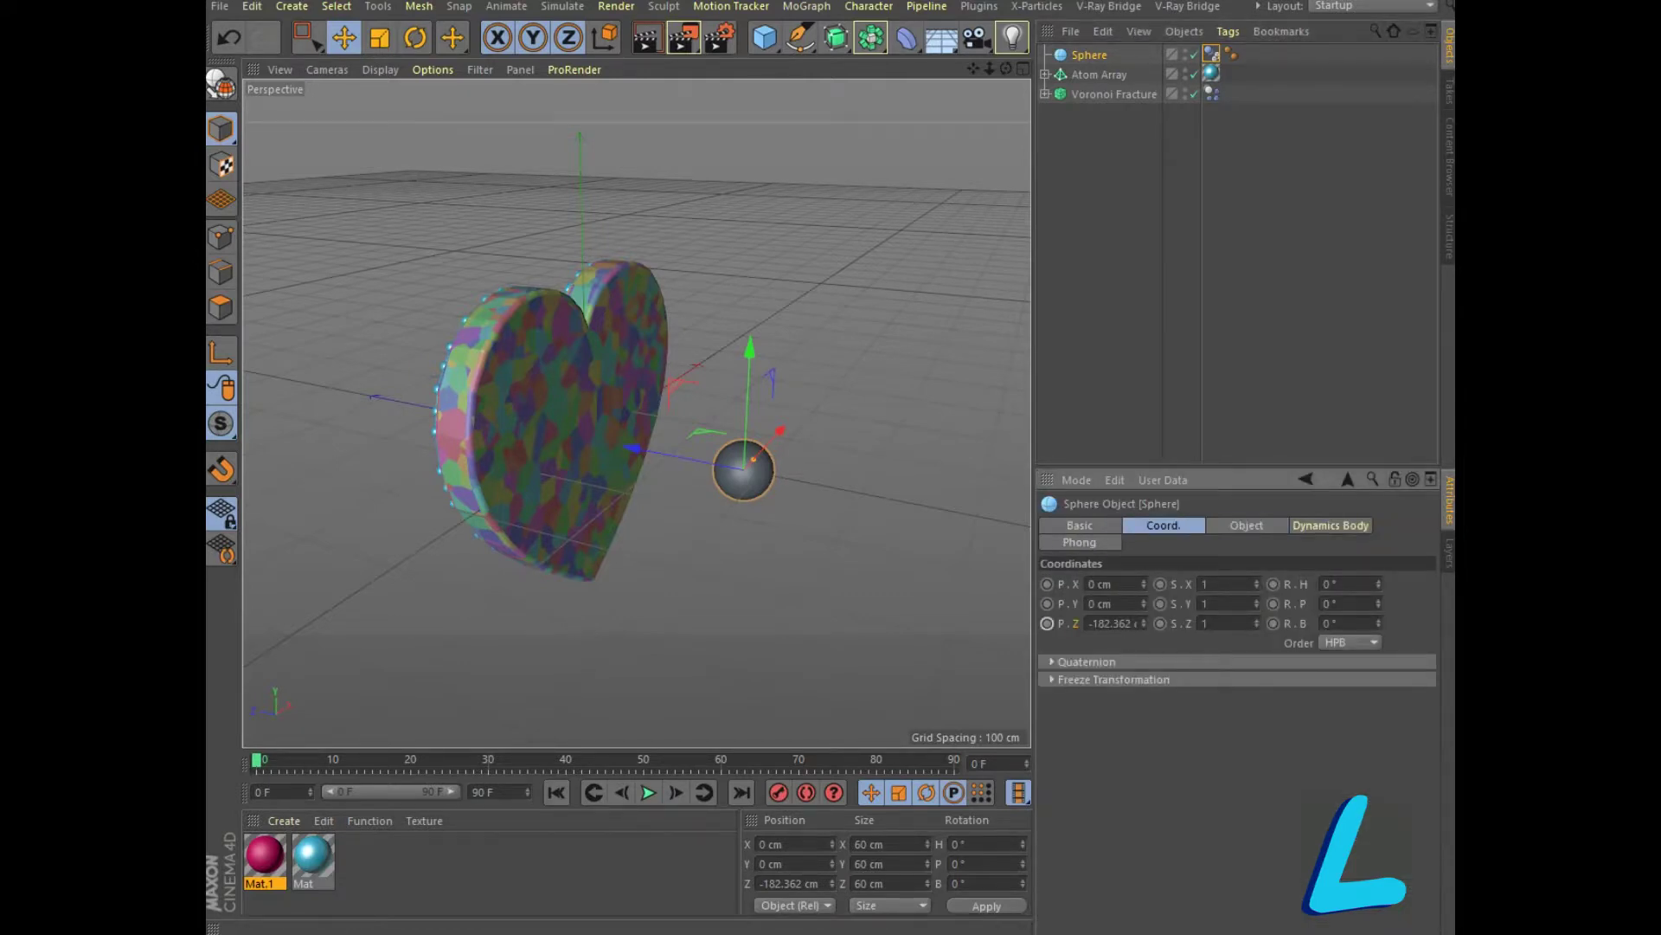
left_click(1047, 623)
Keyframe the sphere's Z position at frames 10 and 20, driving it through the heart
left_click_drag(257, 761, 332, 761)
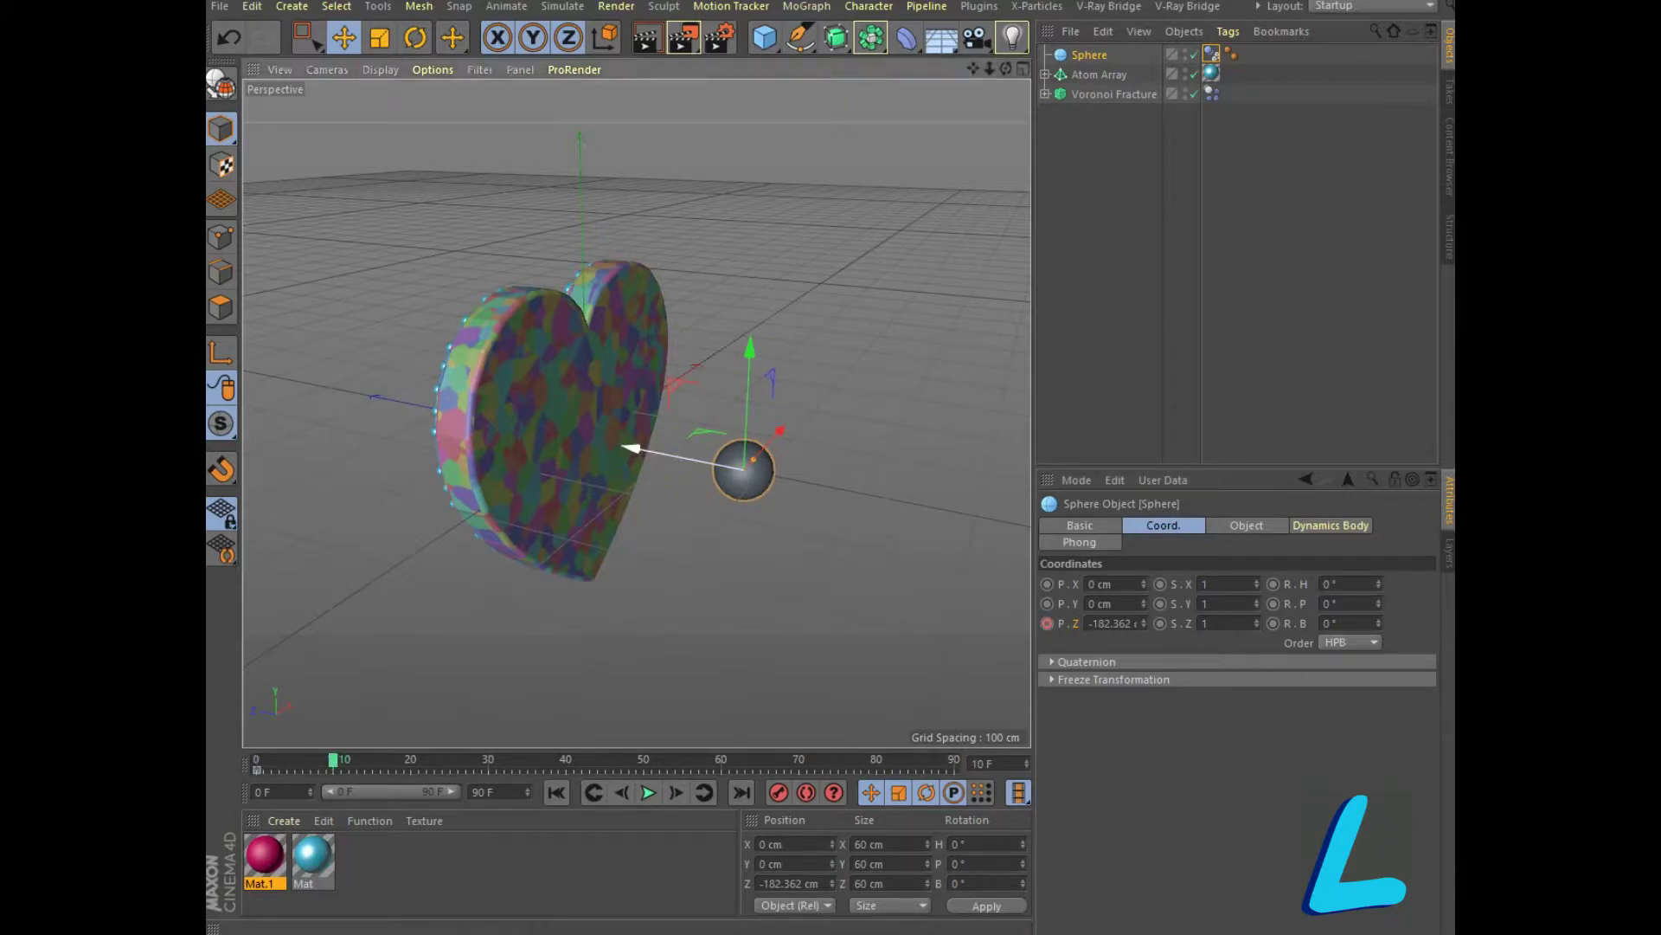
left_click_drag(631, 444, 581, 438)
left_click_drag(692, 459, 655, 450)
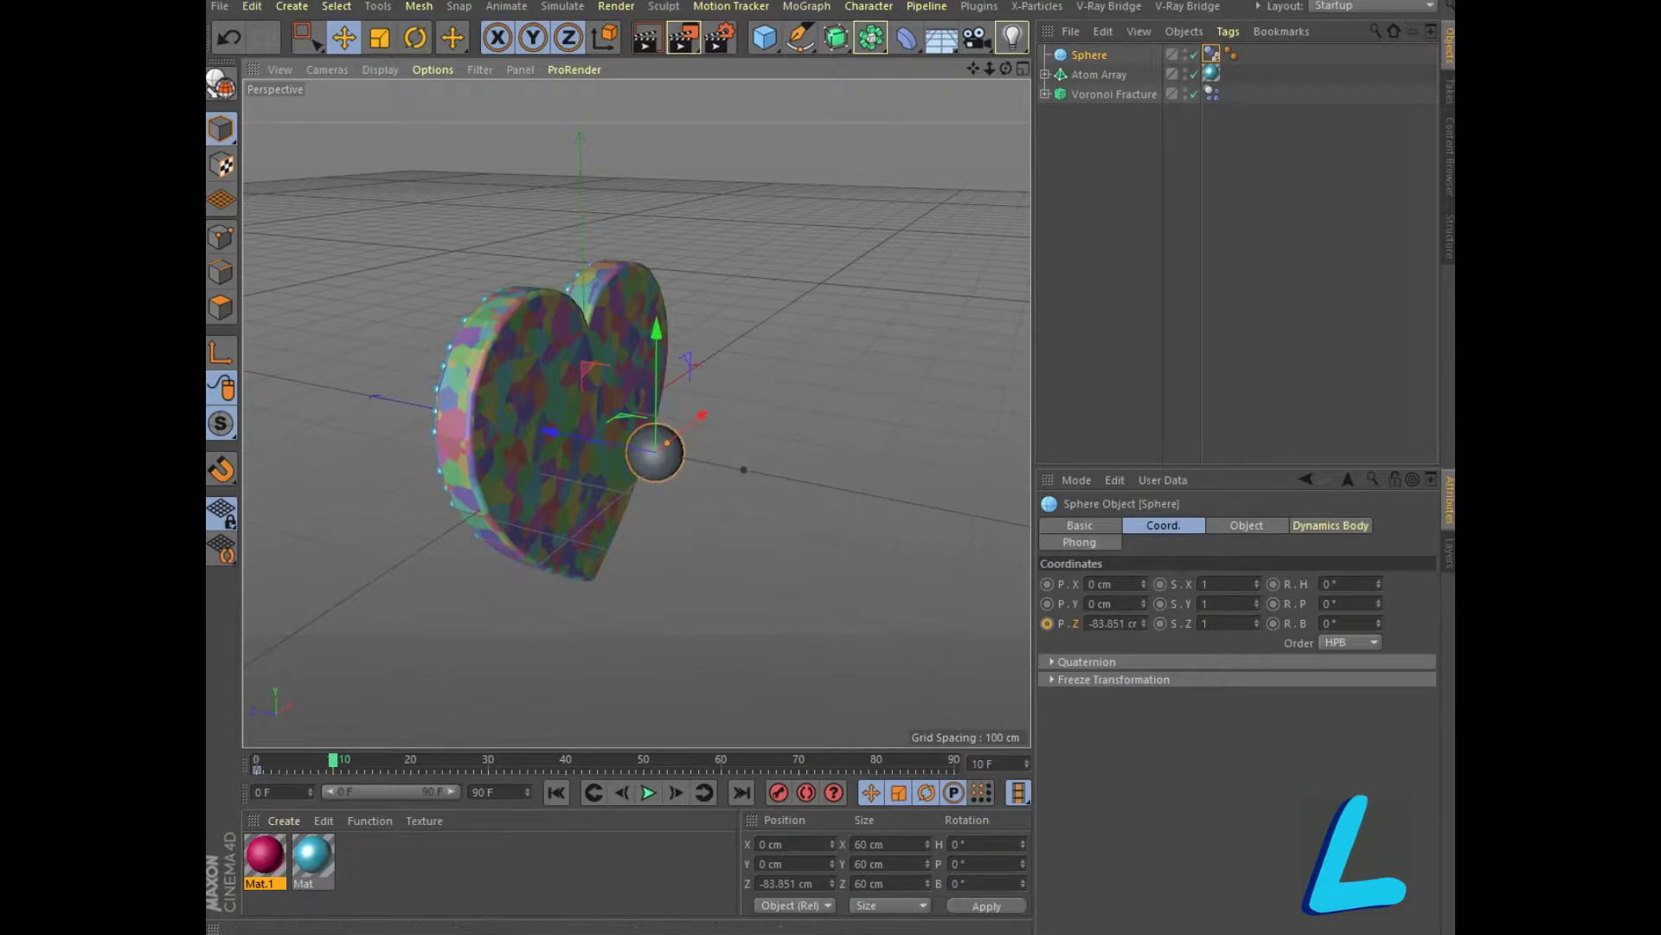
left_click(1047, 623)
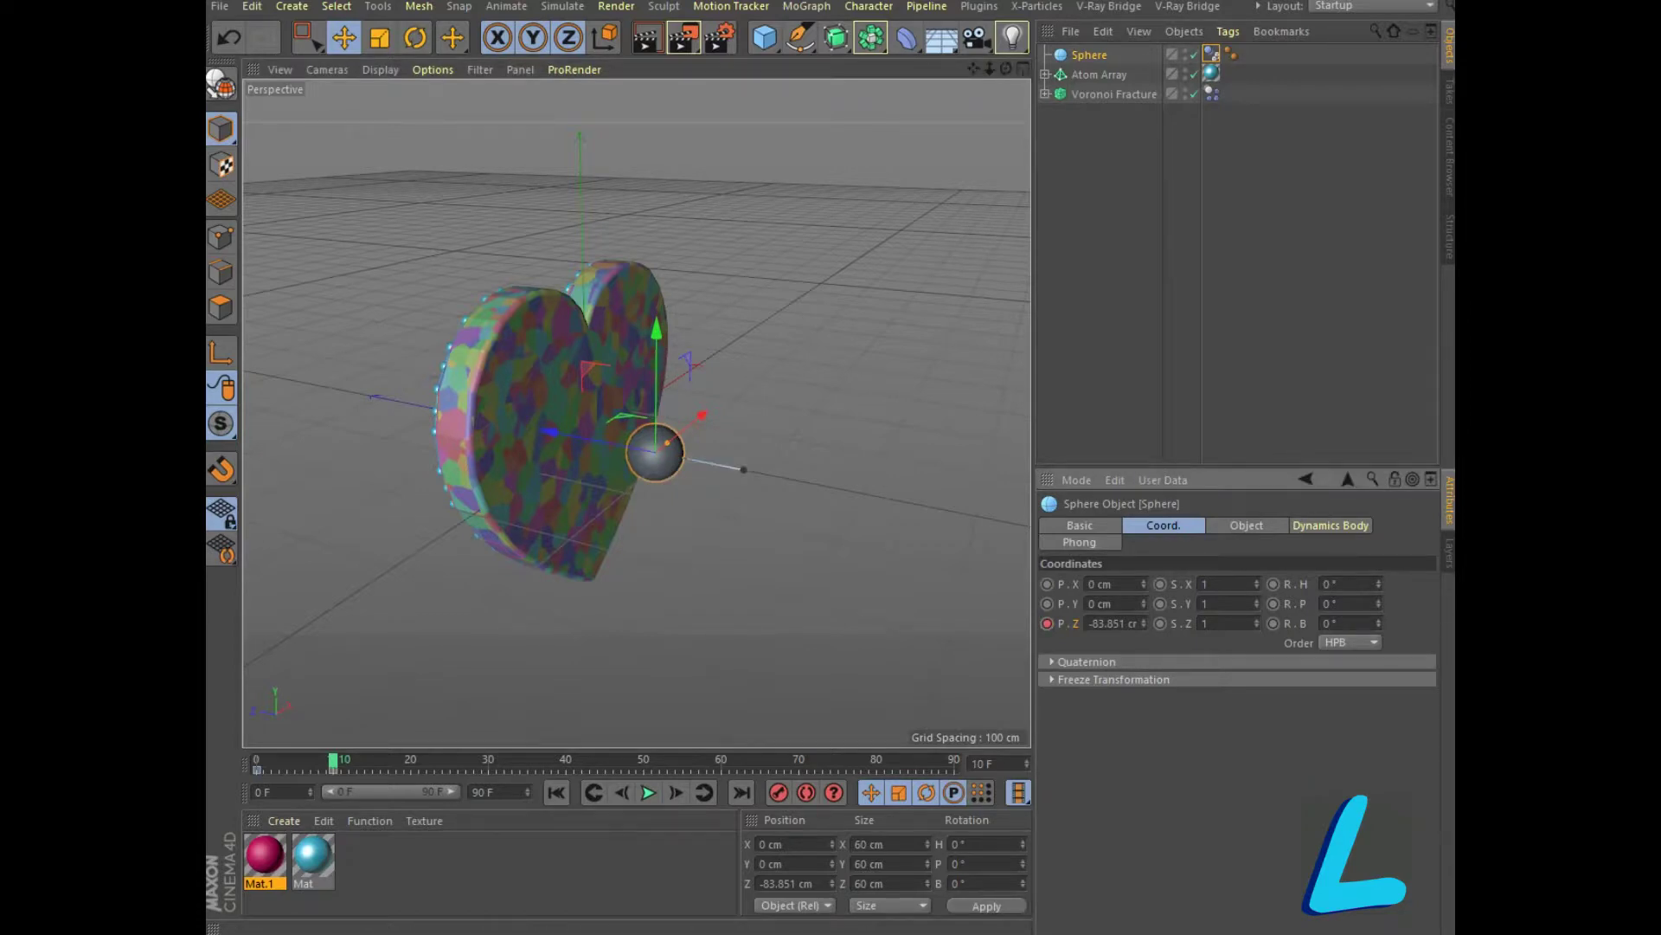
left_click_drag(333, 762, 410, 762)
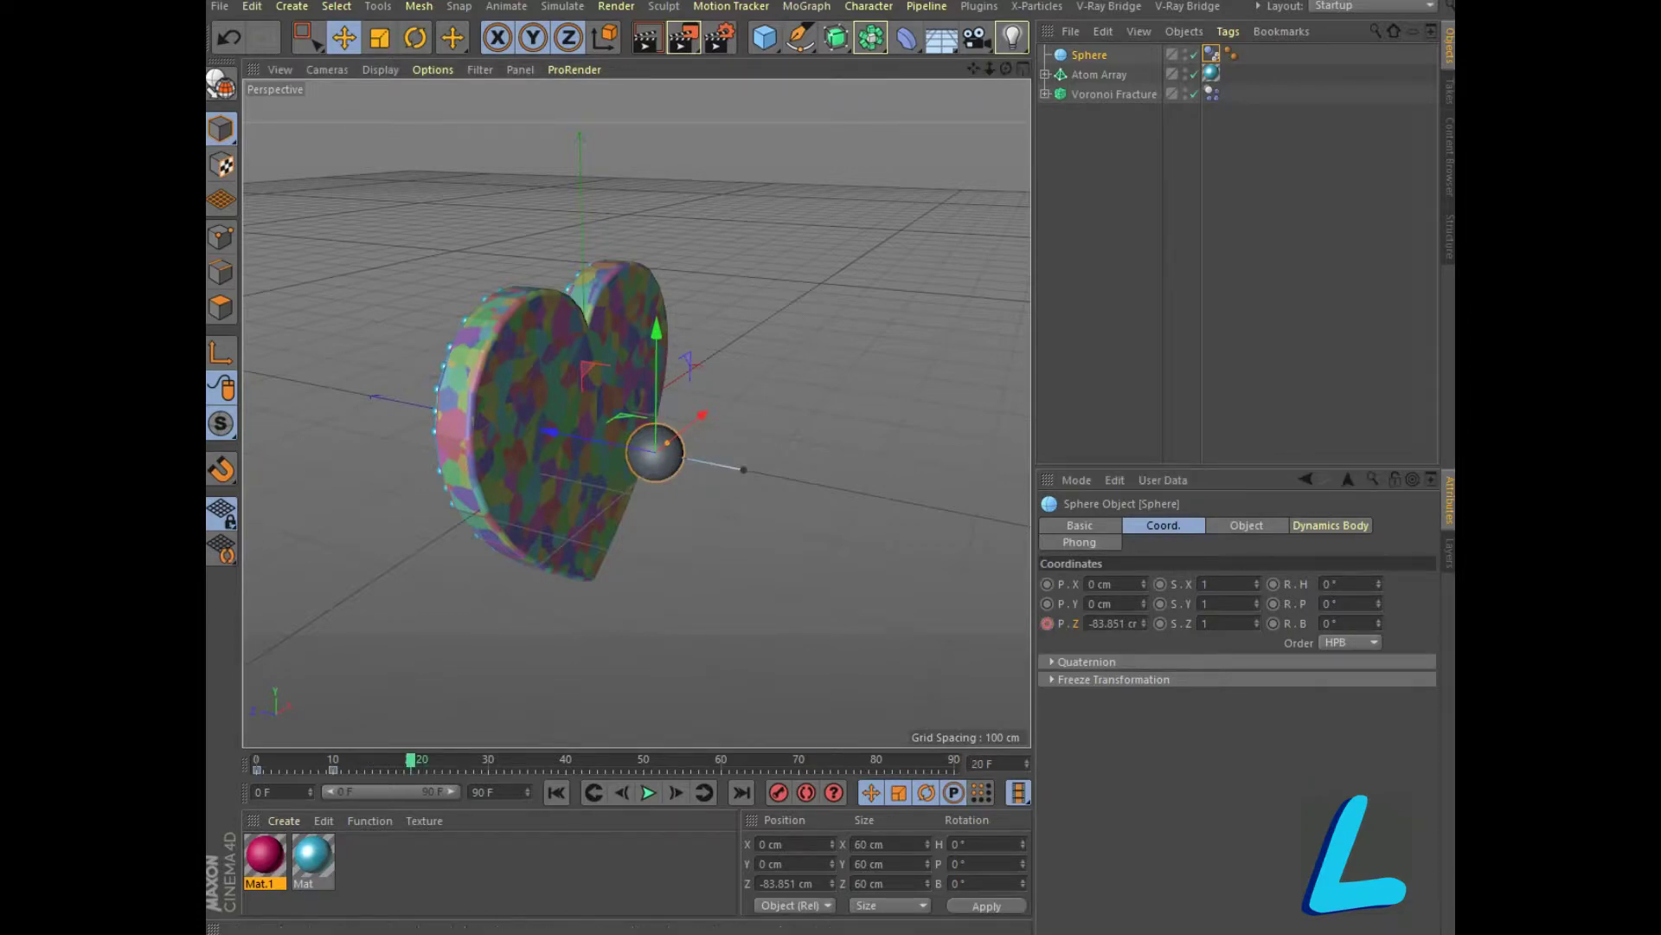
left_click_drag(606, 432, 675, 432, "alt")
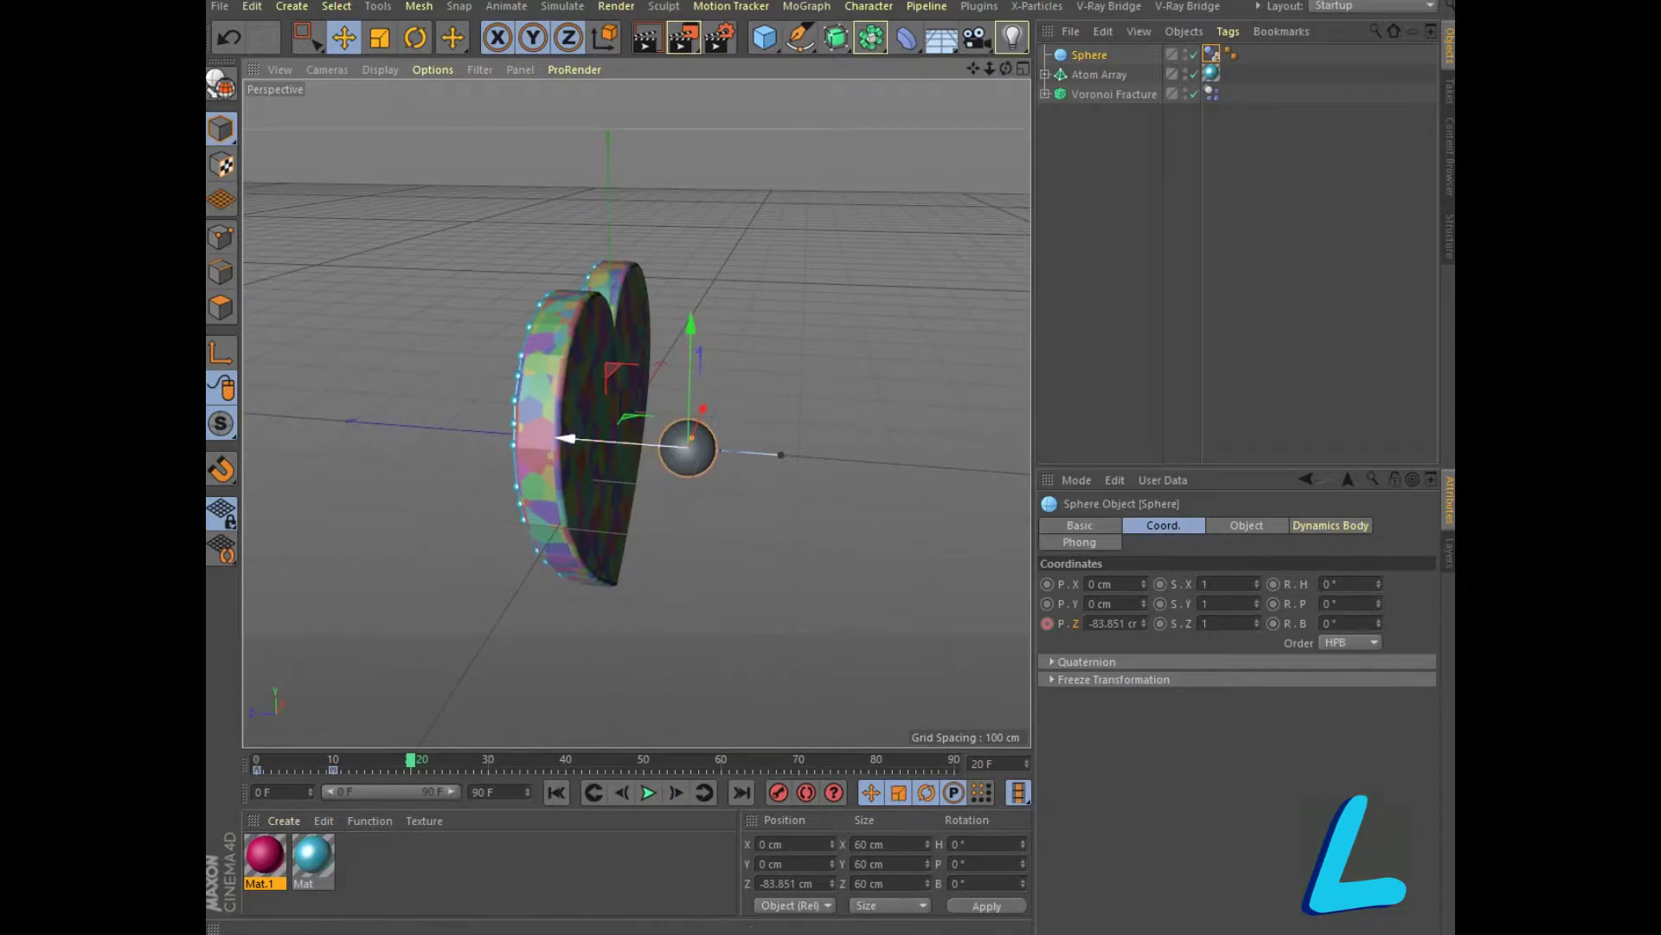
left_click_drag(564, 439, 512, 437)
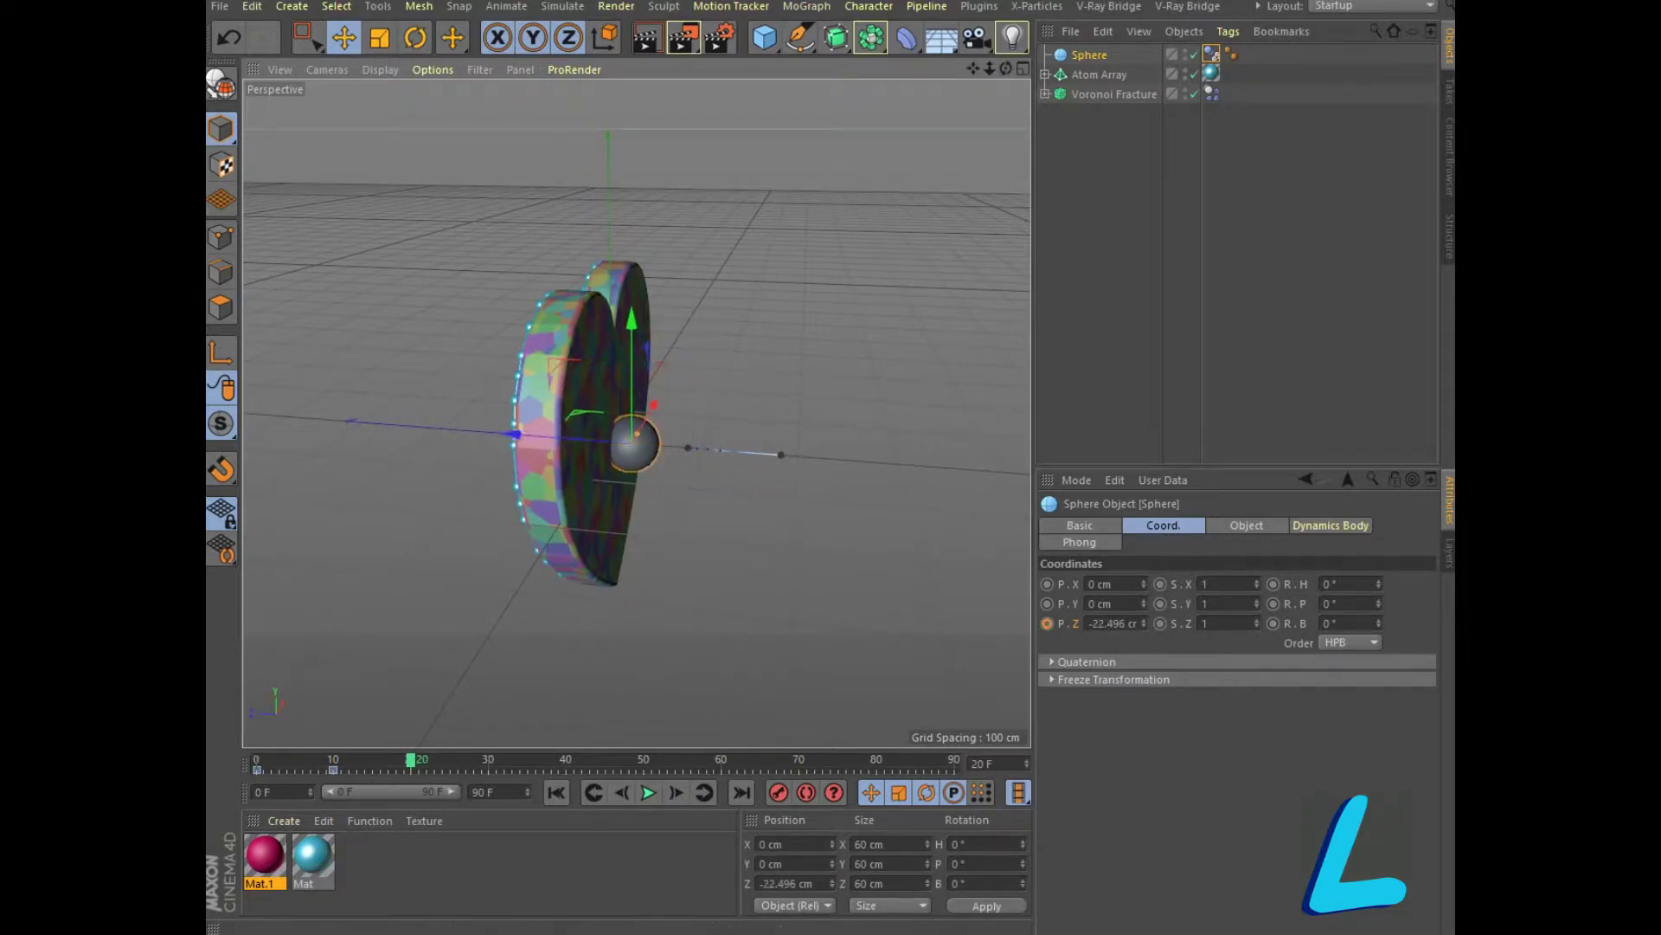
left_click(1047, 623)
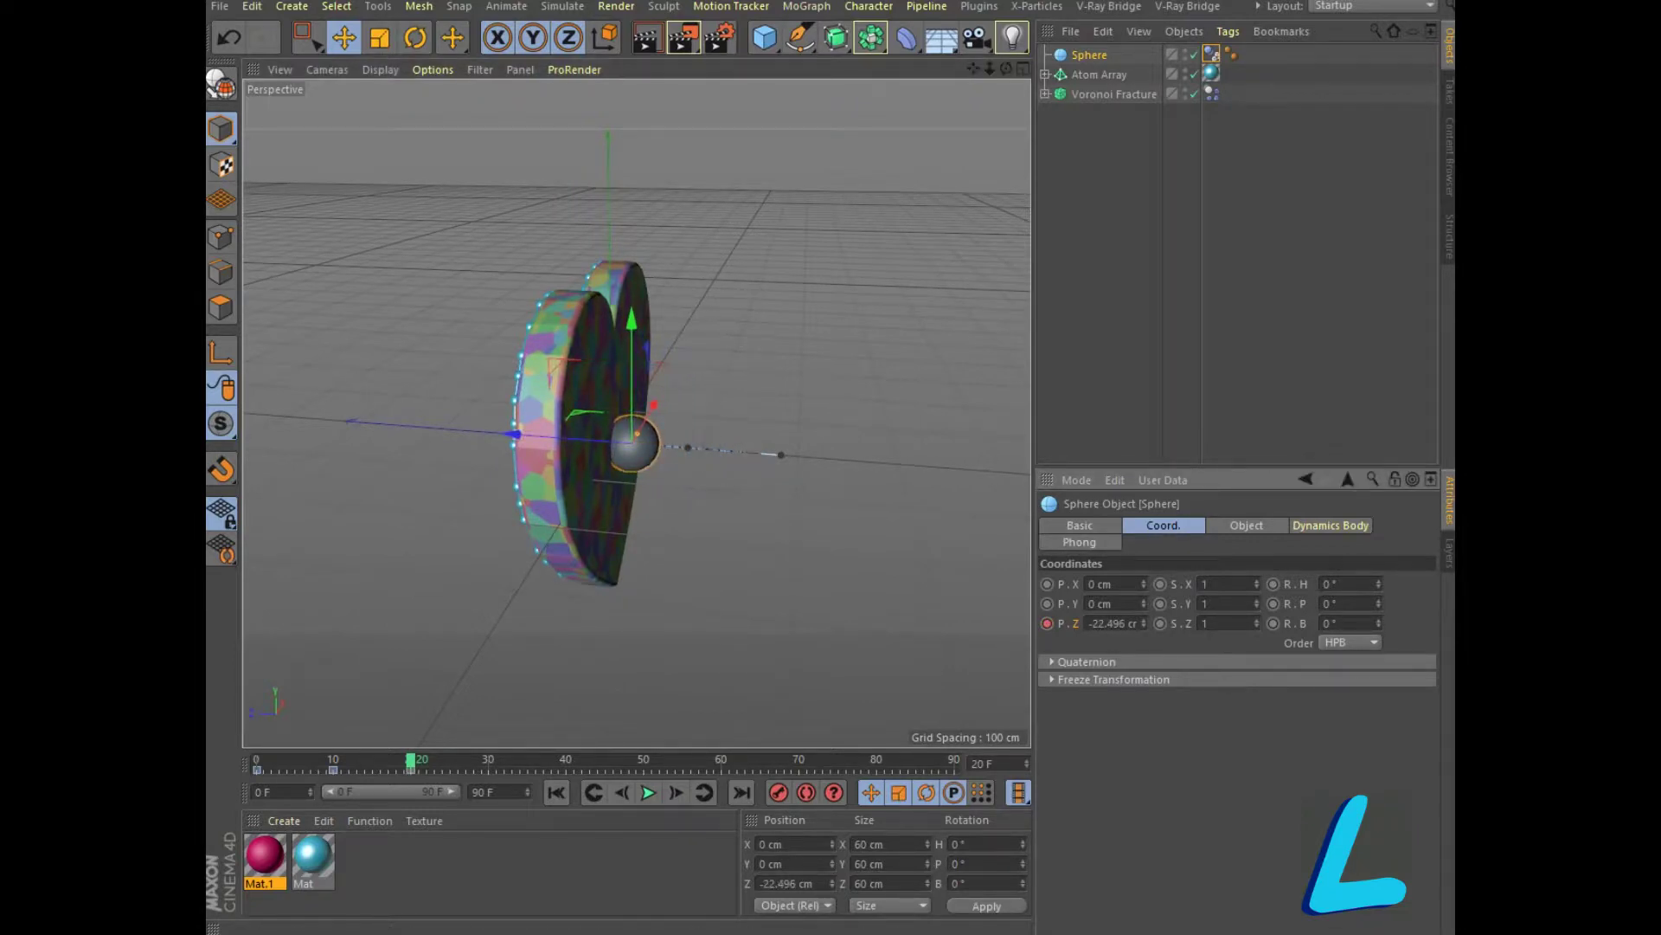
Keyframe the sphere back out at frame 30 (Z −84.314 cm), then replay from the start
key("g")
key("g")
key("g")
key("g")
key("g")
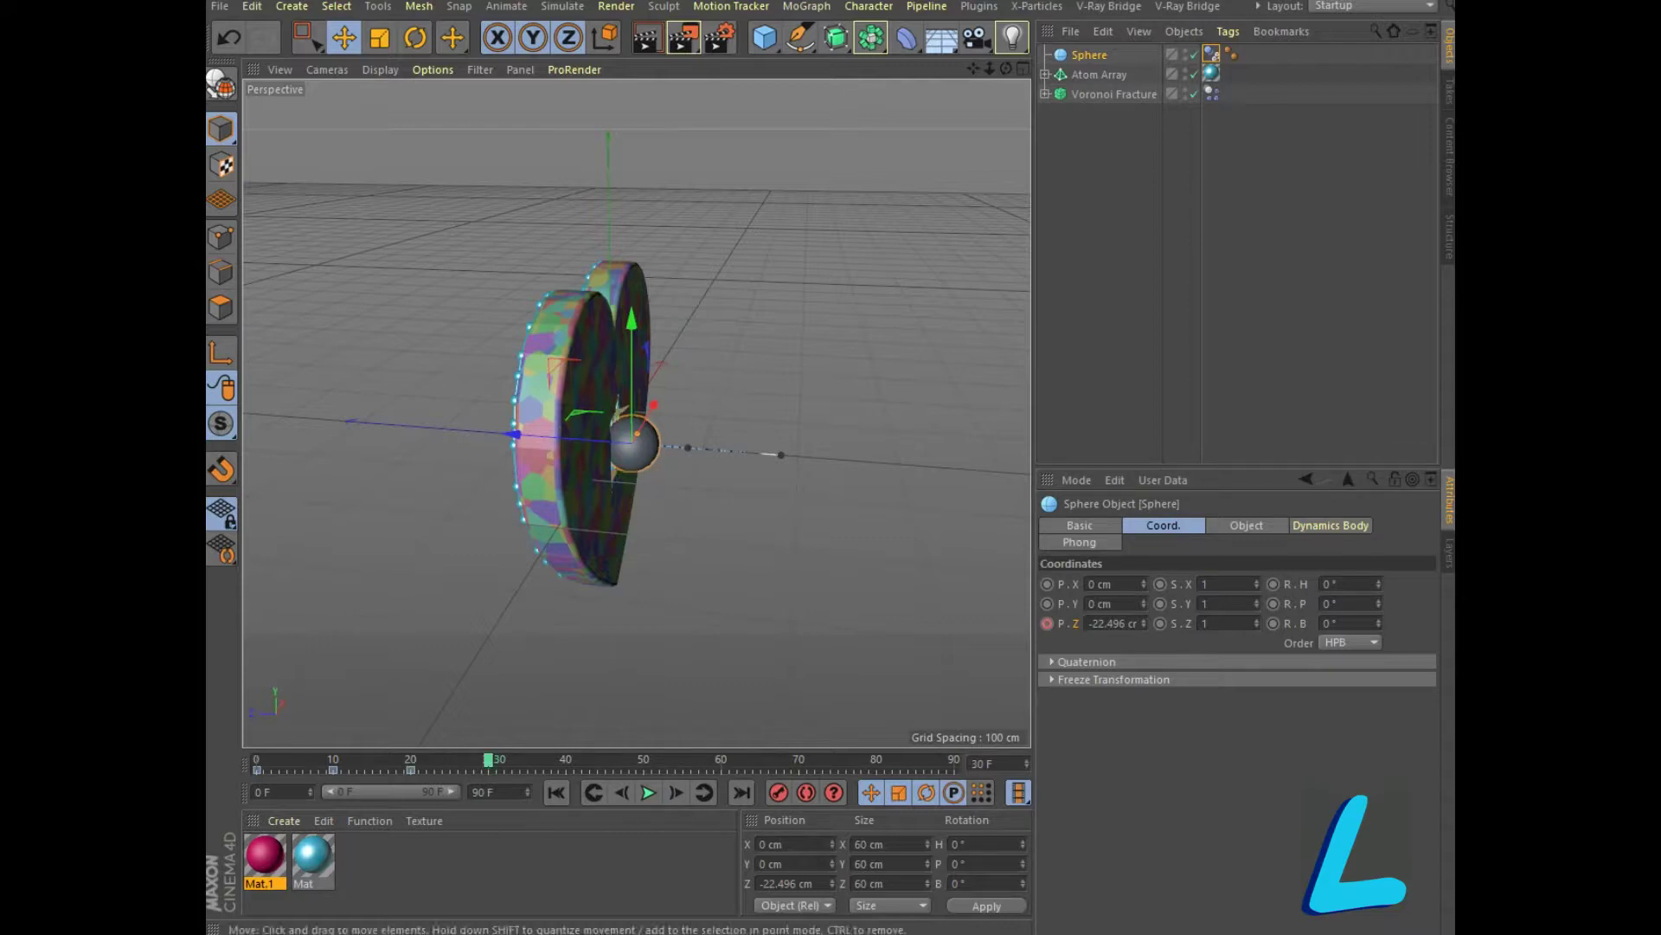
left_click_drag(514, 434, 567, 438)
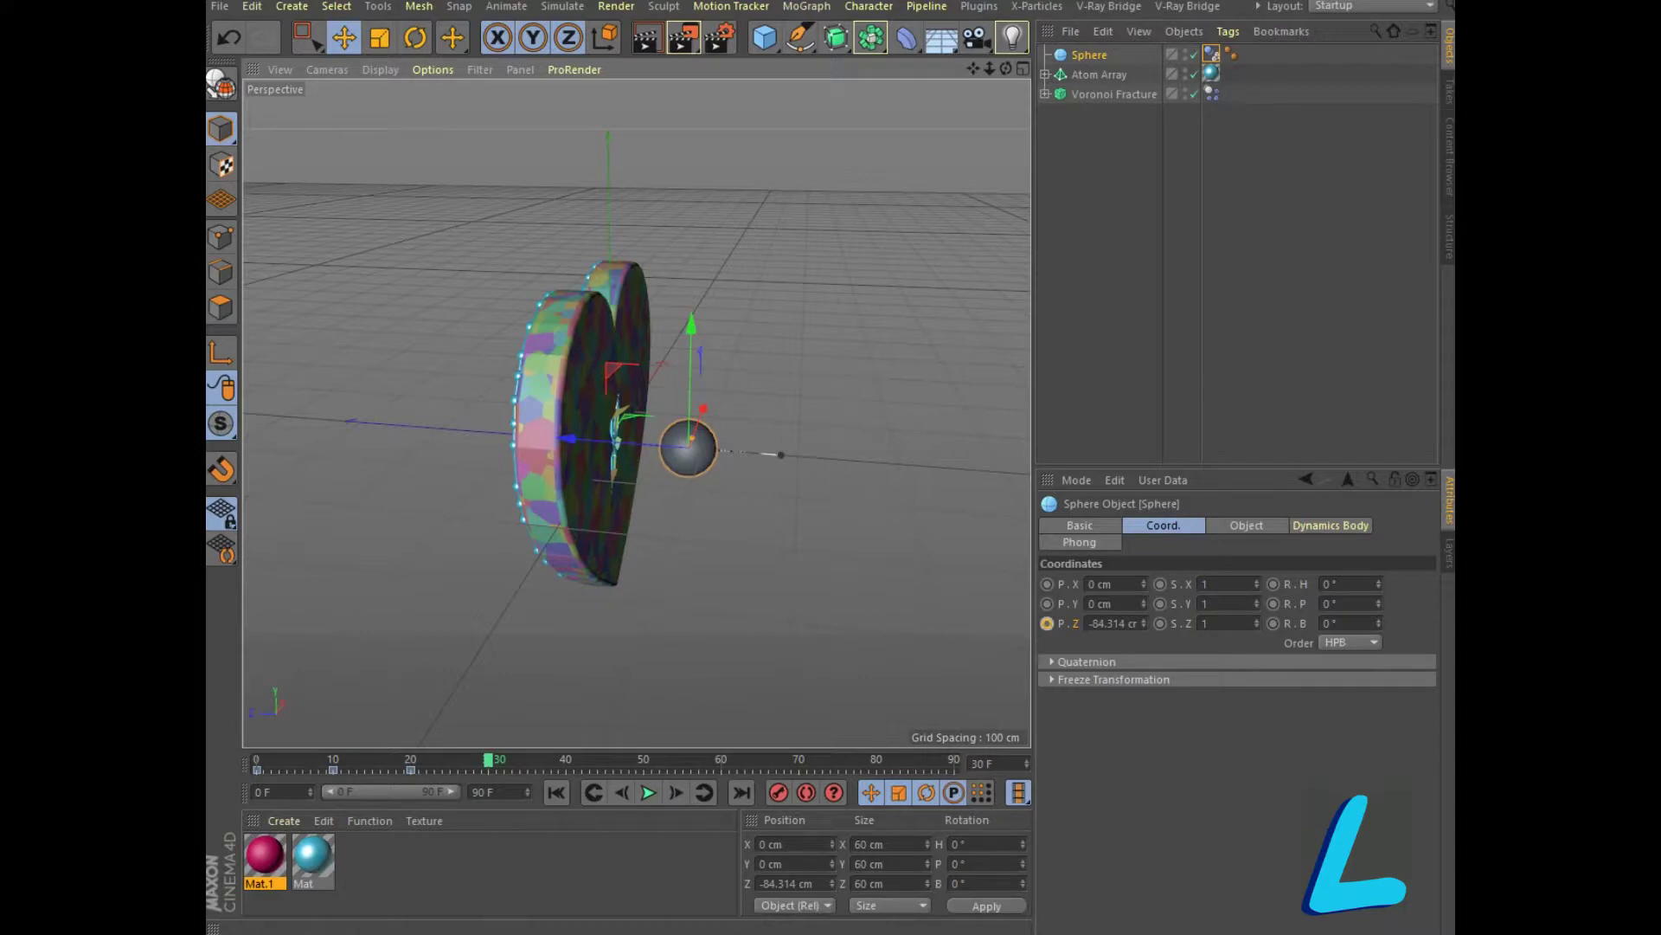
left_click(1047, 623)
left_click_drag(605, 432, 761, 433, "alt")
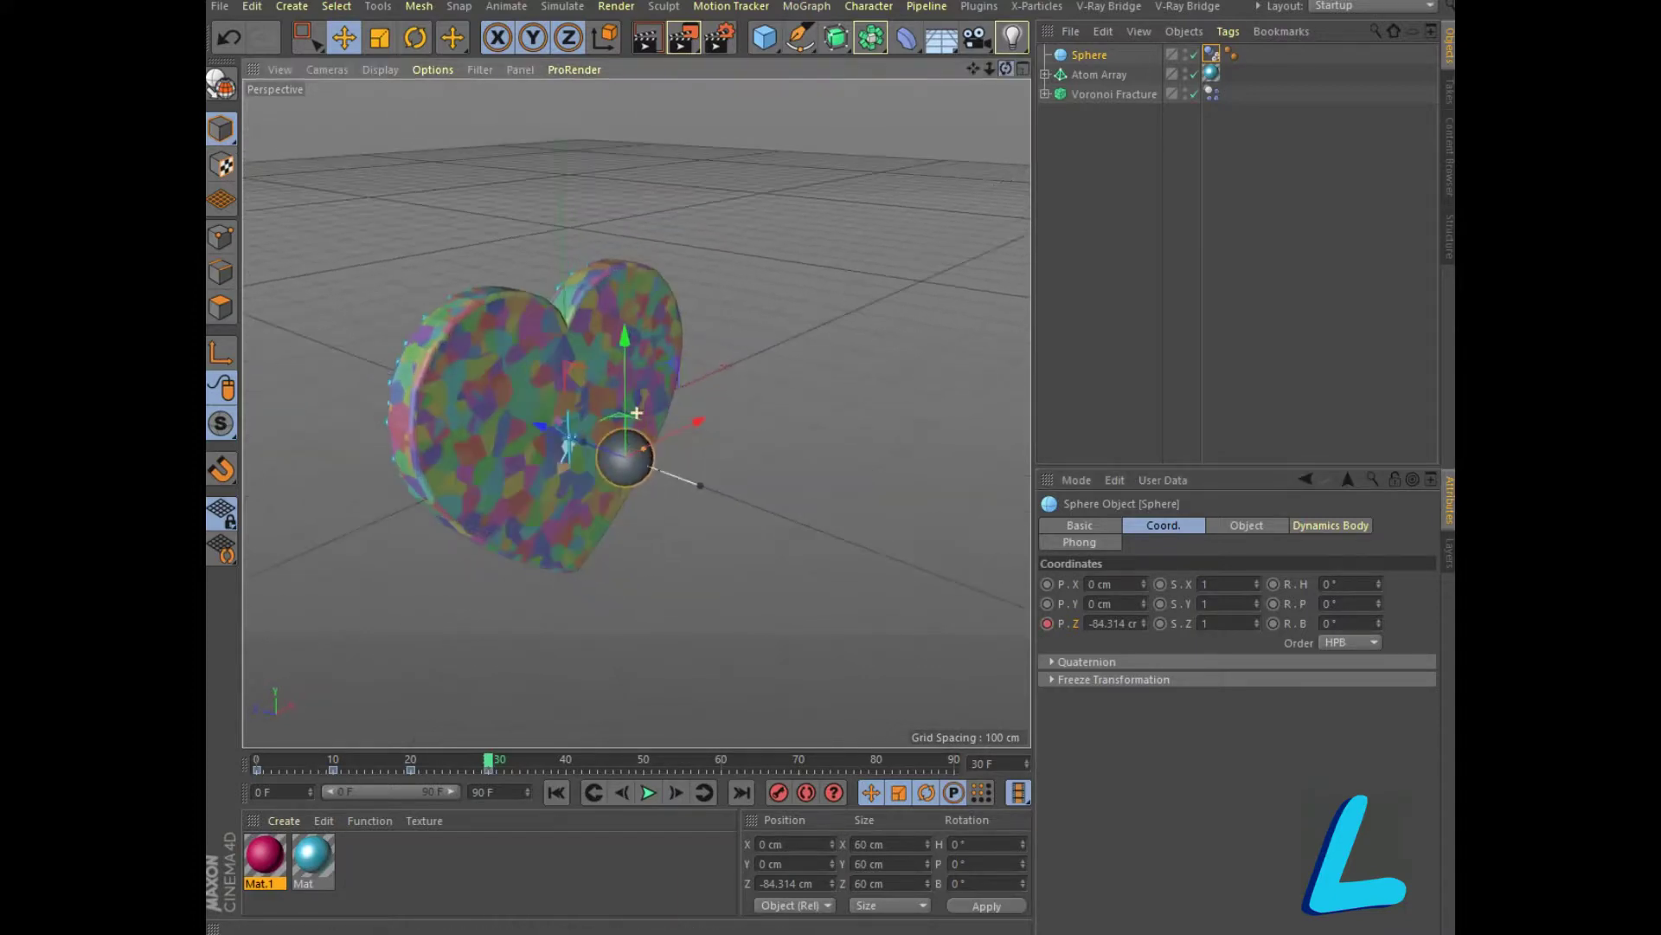
left_click(557, 792)
left_click(648, 793)
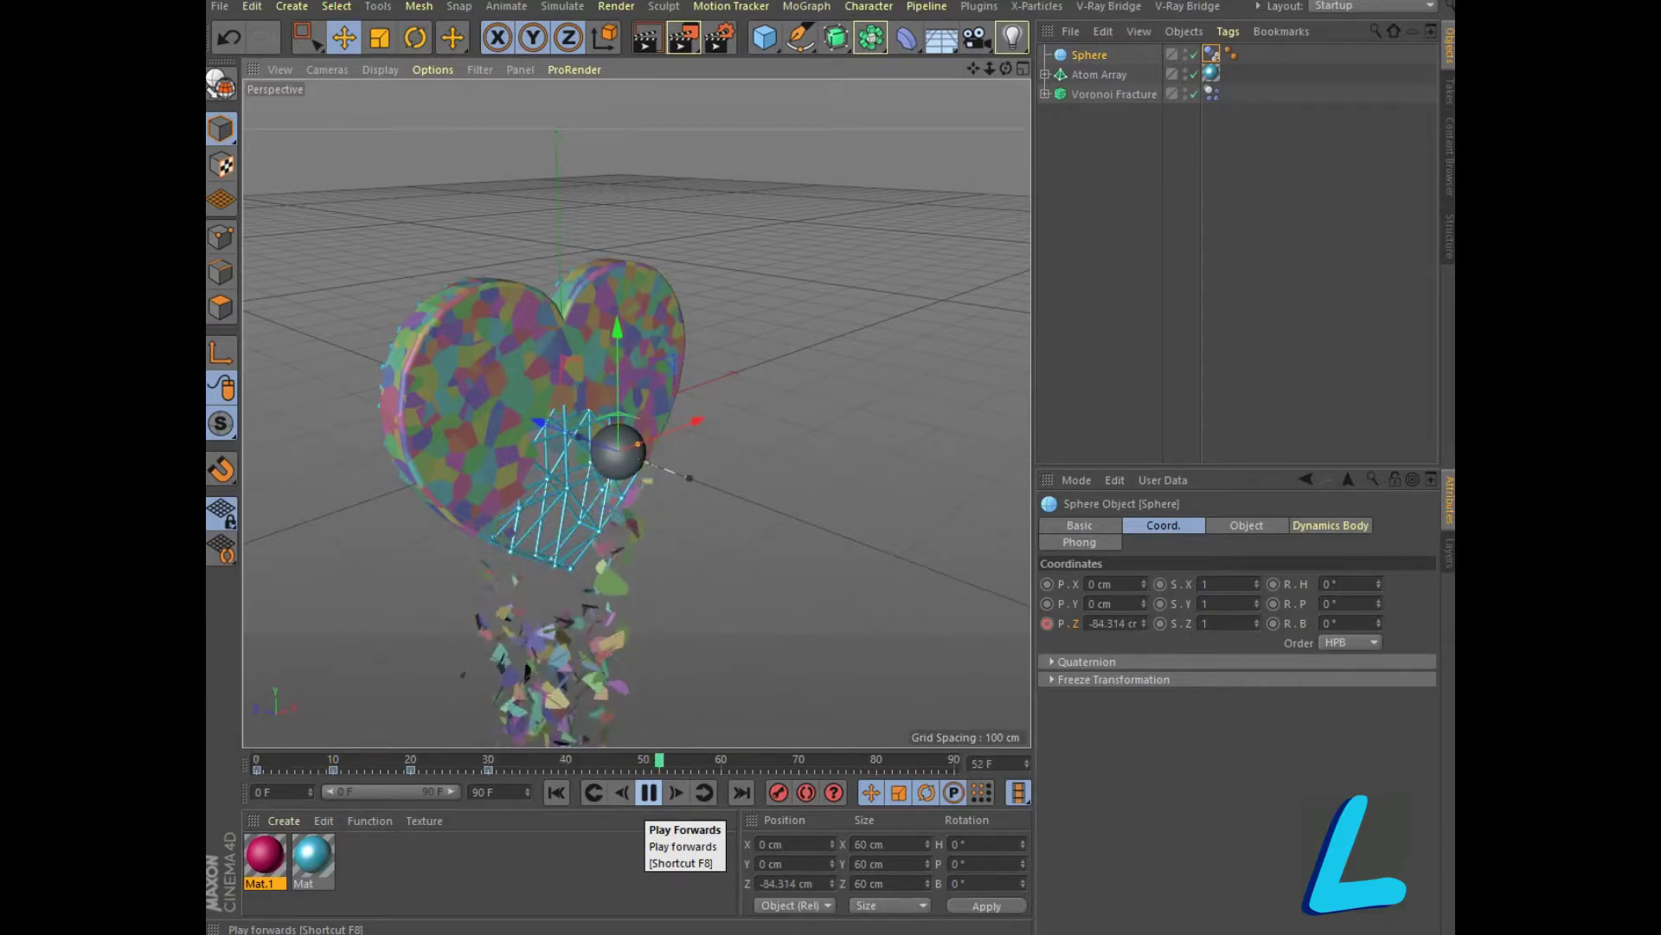
Stop playback and pull the sphere back from the heart to Z −163.605 cm at frame 40
left_click(648, 792)
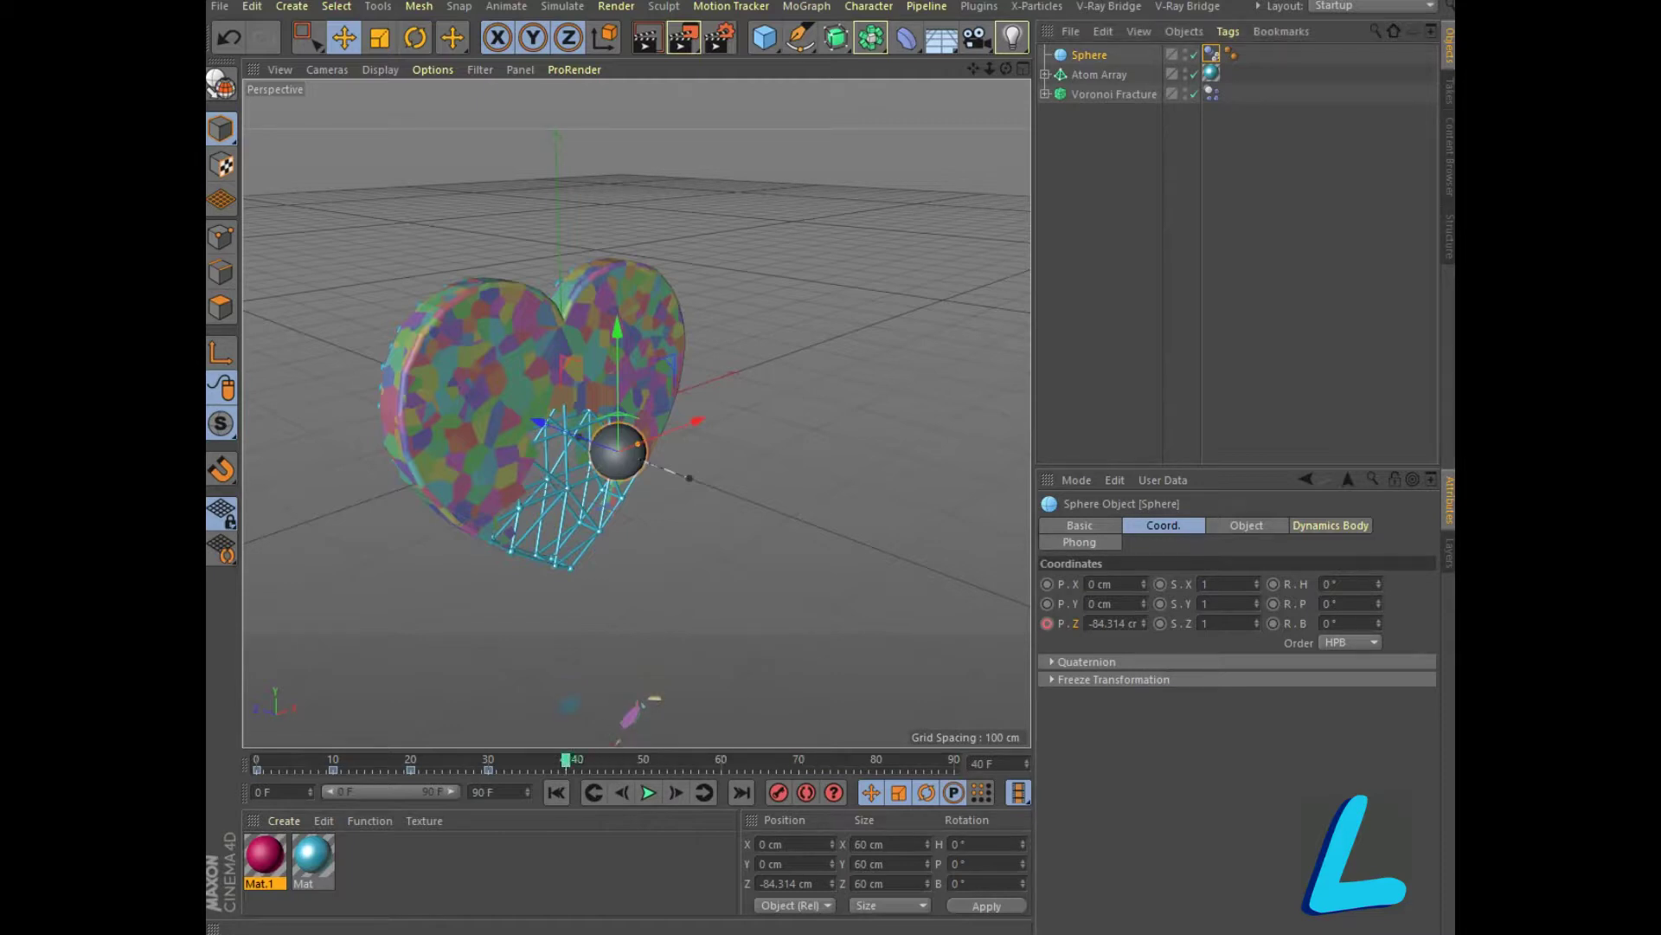
left_click_drag(562, 413, 692, 416, "alt")
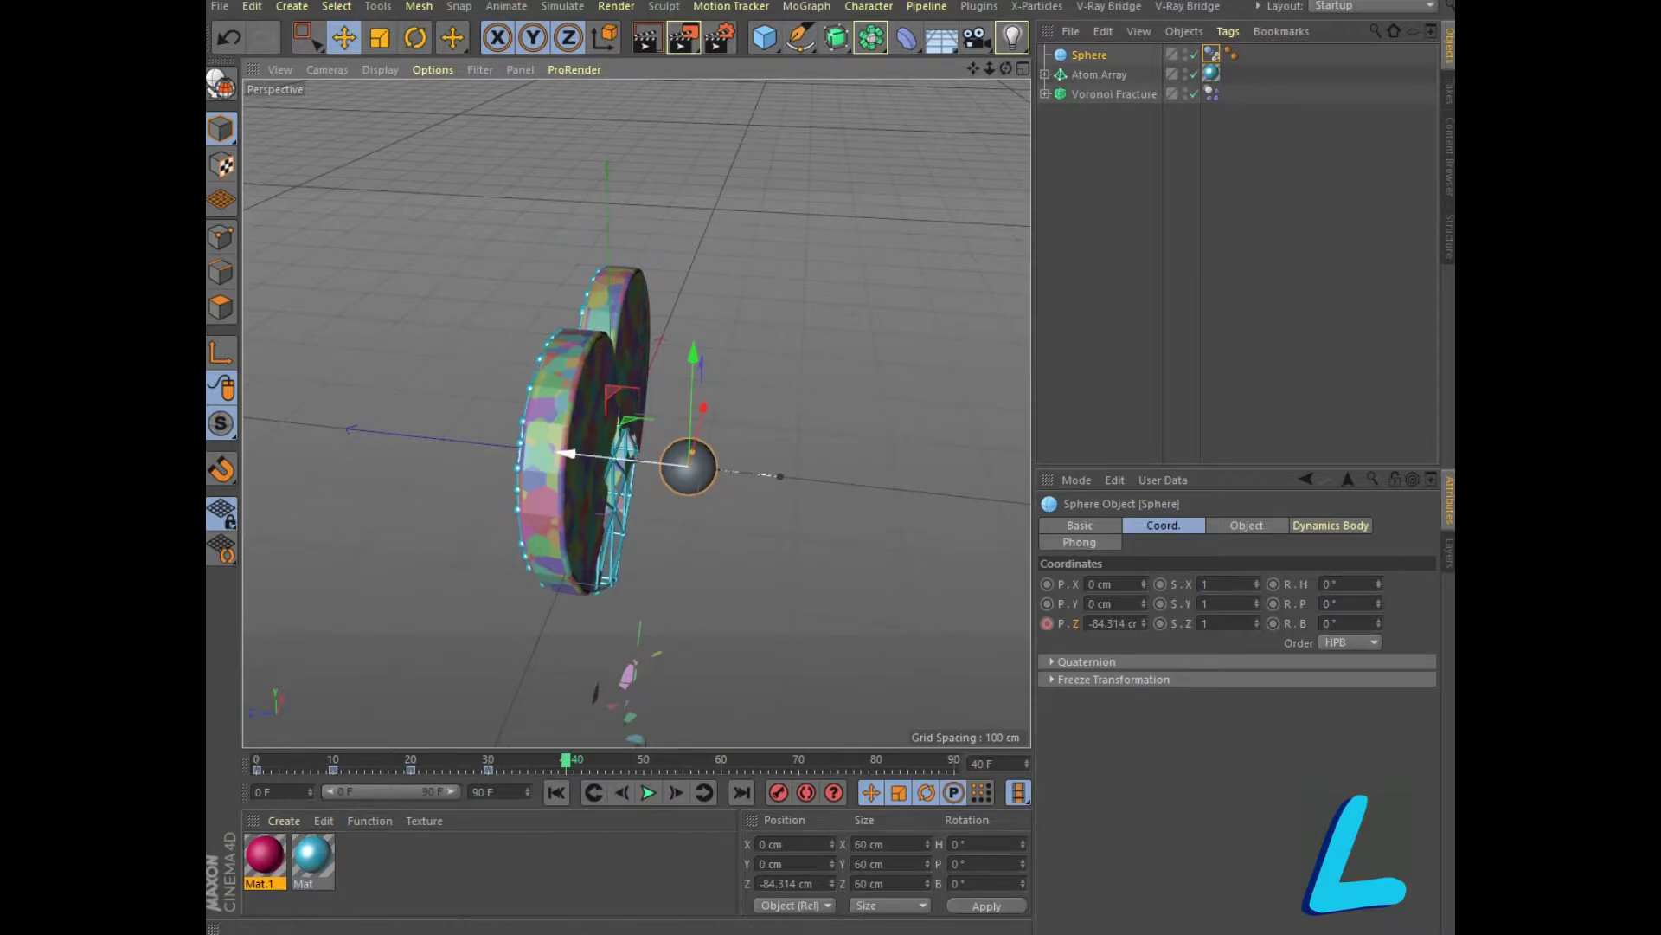
left_click_drag(566, 452, 640, 461)
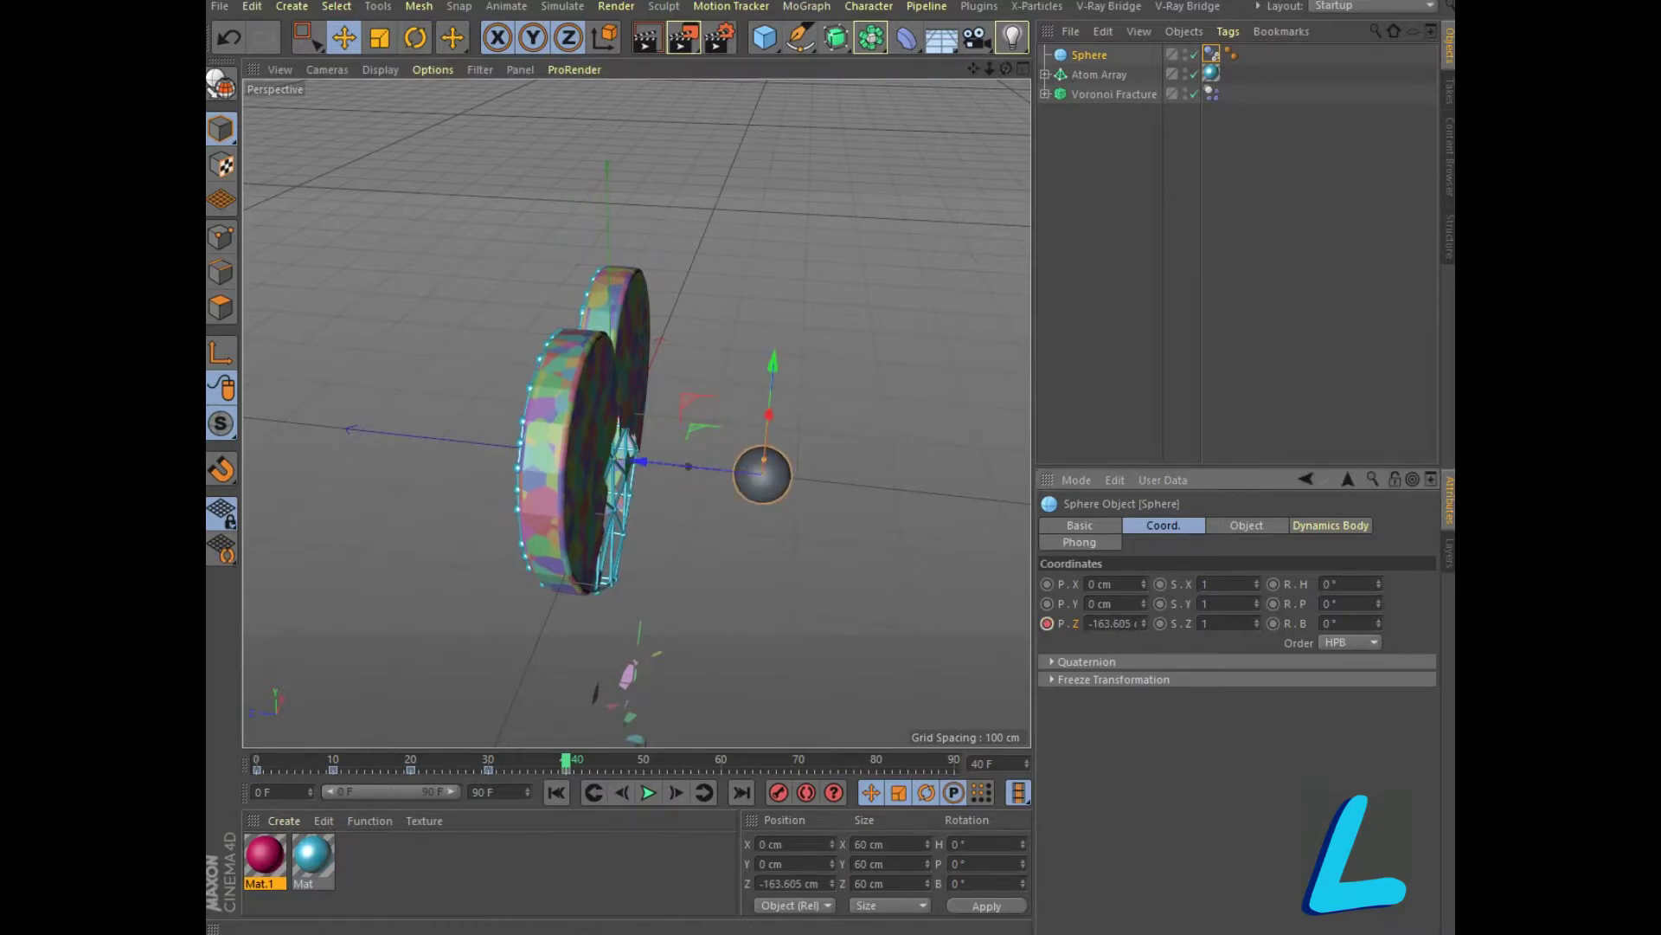
left_click_drag(628, 414, 617, 741, "alt")
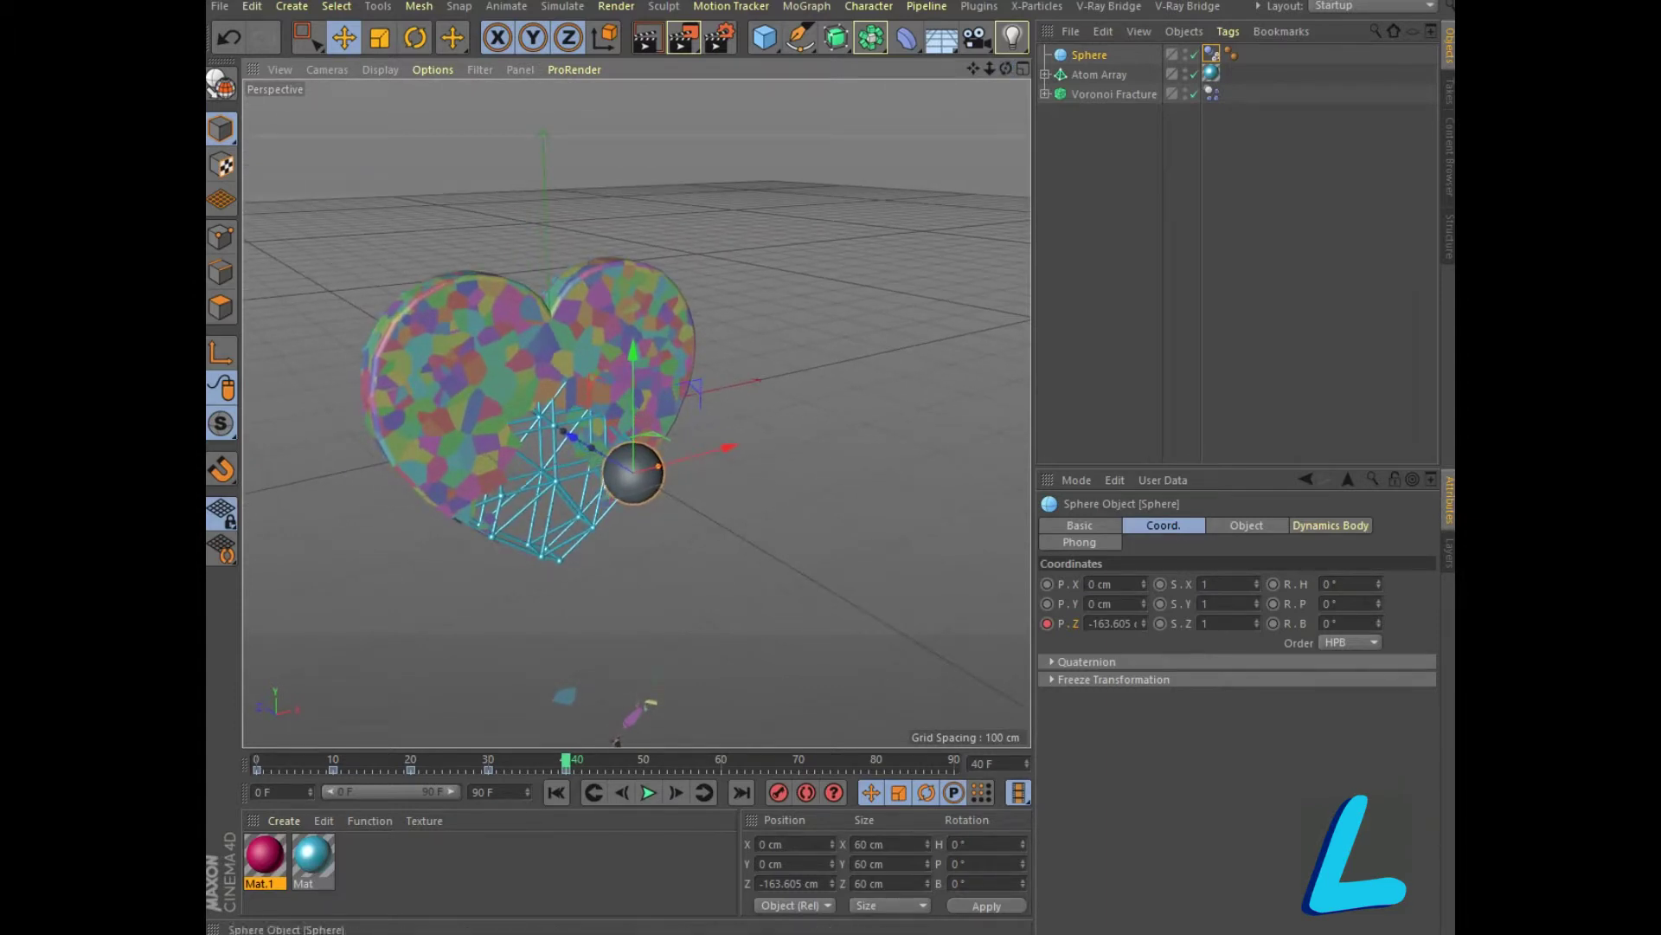
Add a Compositing tag to the Sphere with Seen by Camera turned off
right_click(1098, 57)
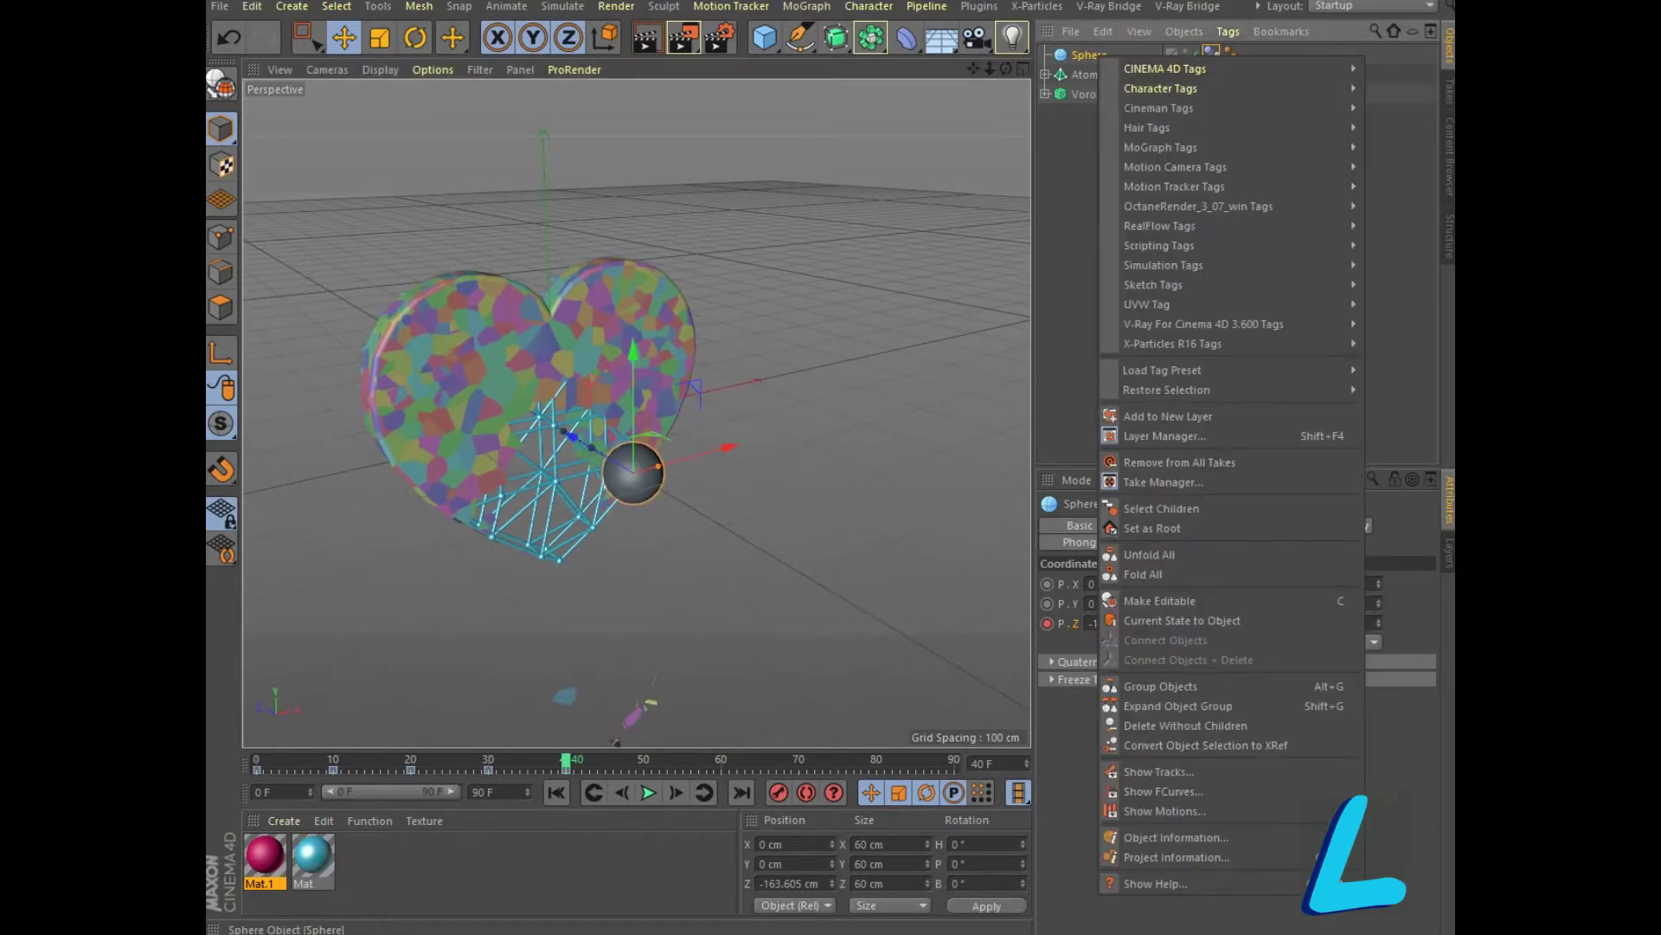
left_click(1025, 206)
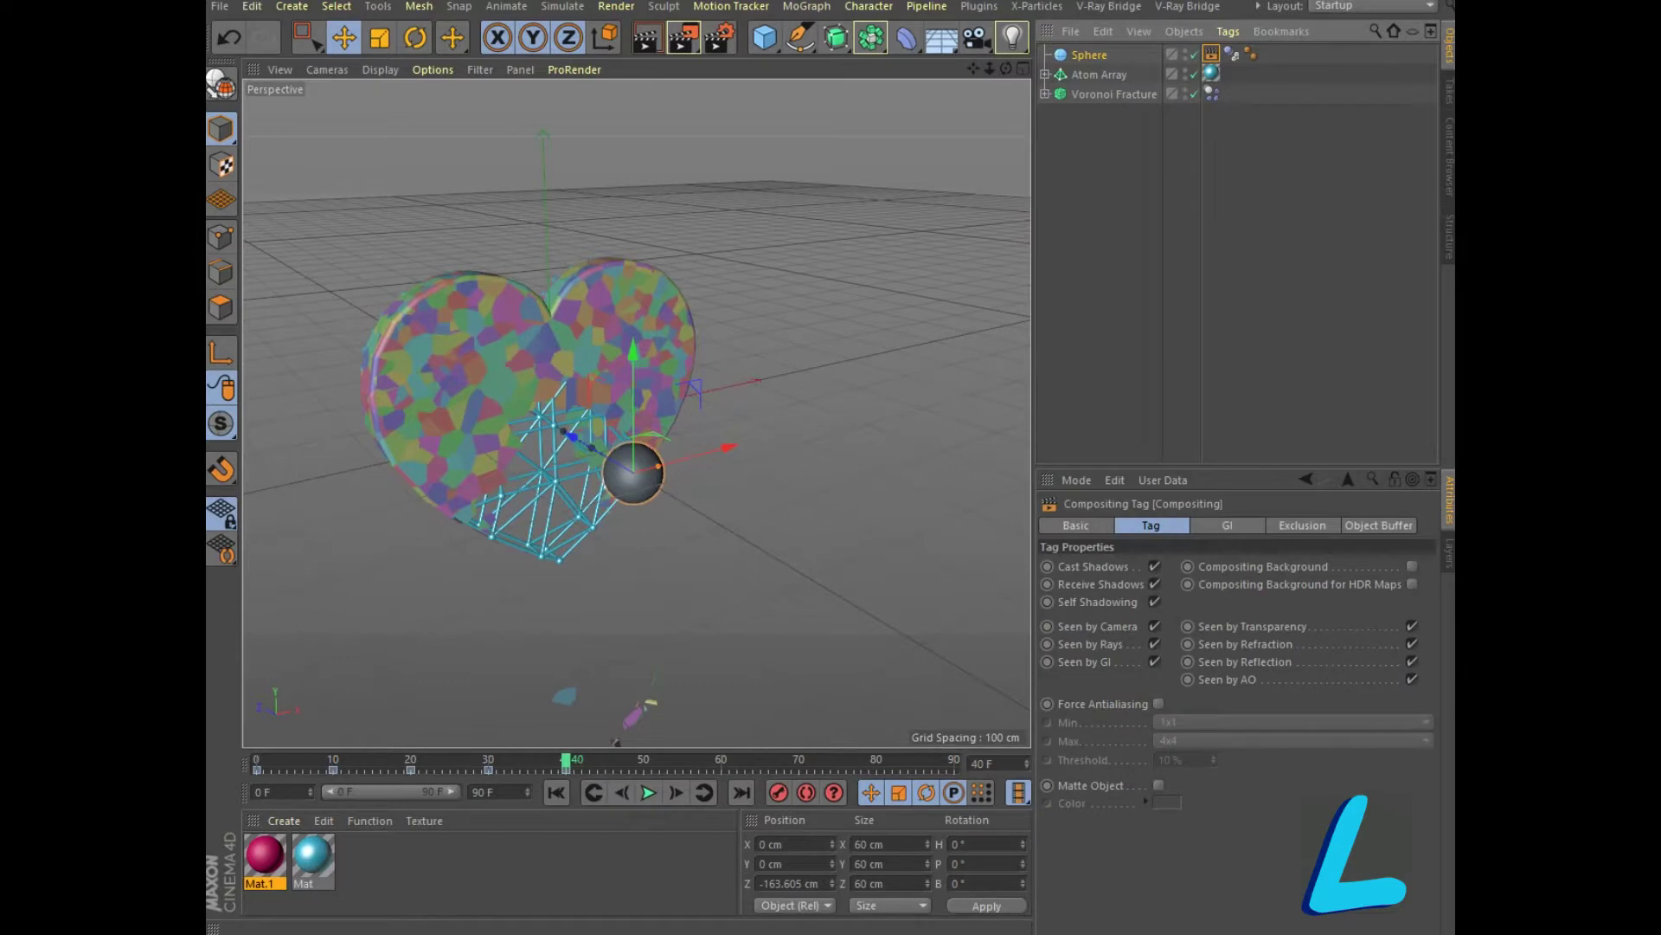
left_click(1155, 626)
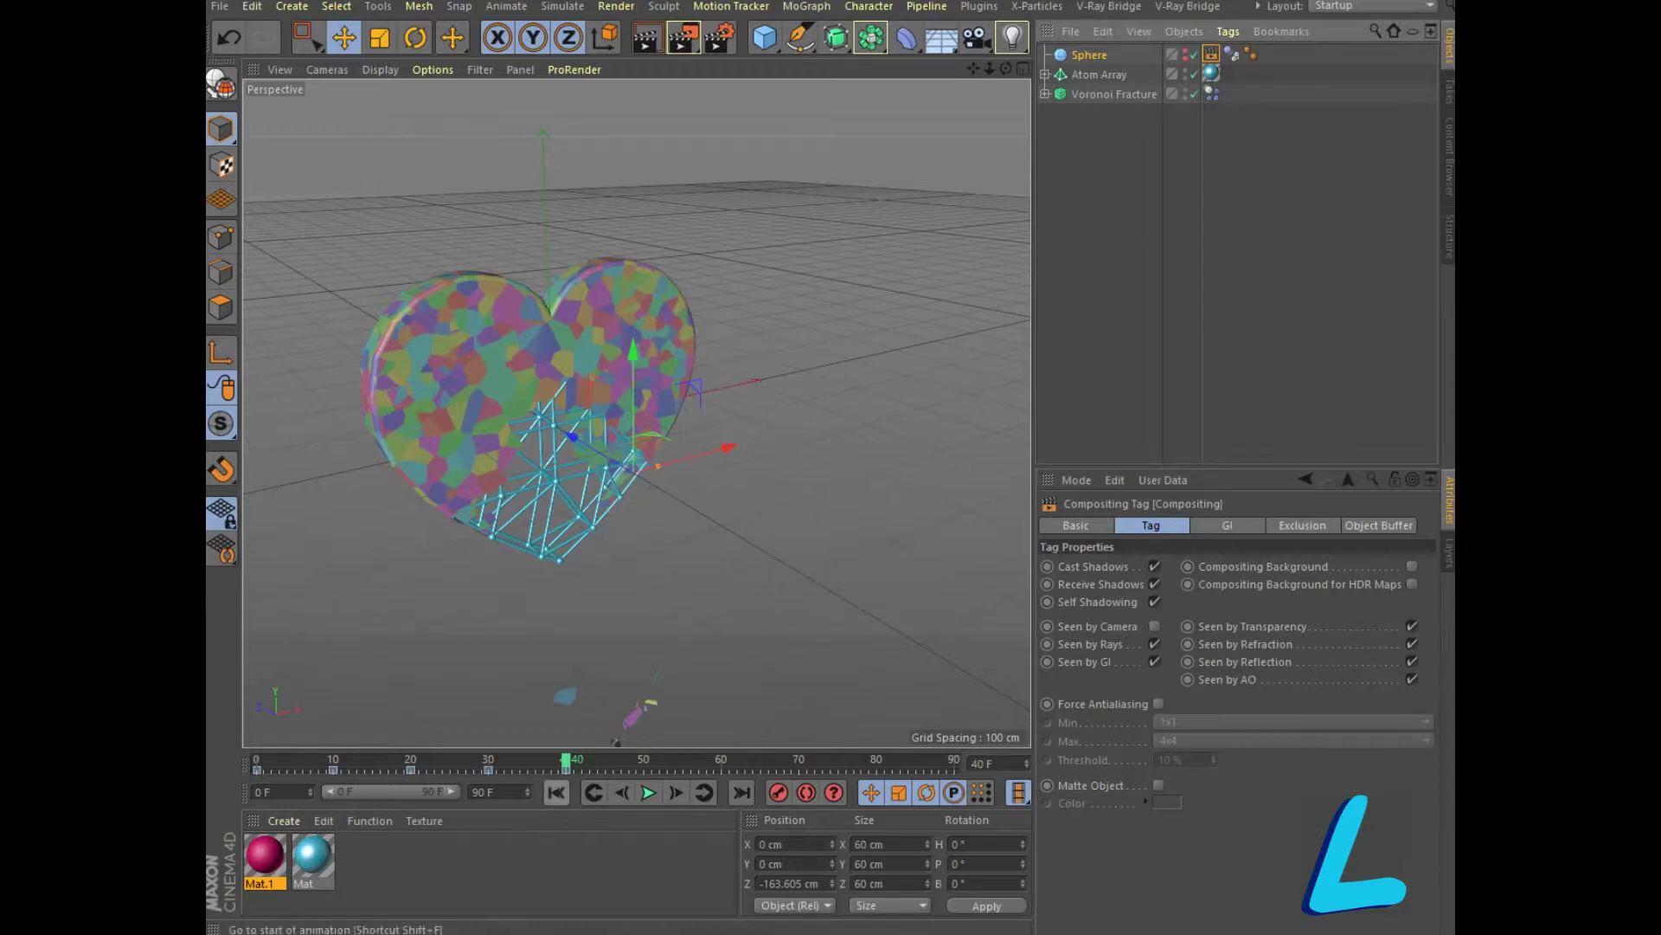
Replay the simulation and render a preview to confirm the sphere is hidden
left_click(556, 791)
left_click(648, 792)
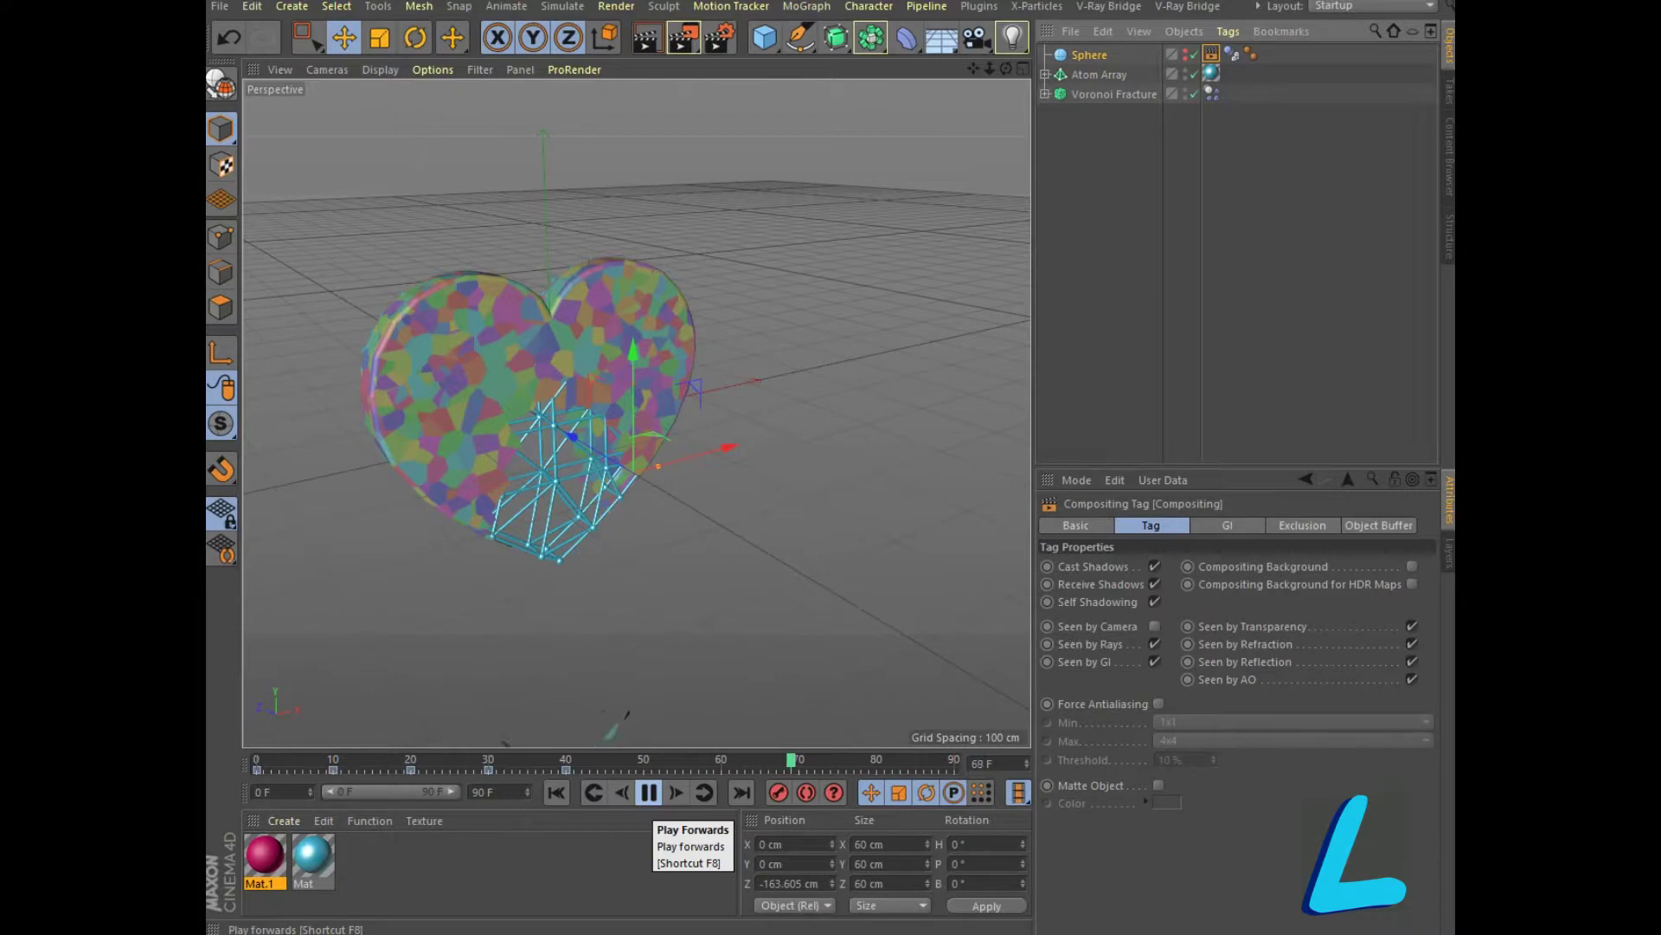
left_click(648, 792)
left_click(647, 38)
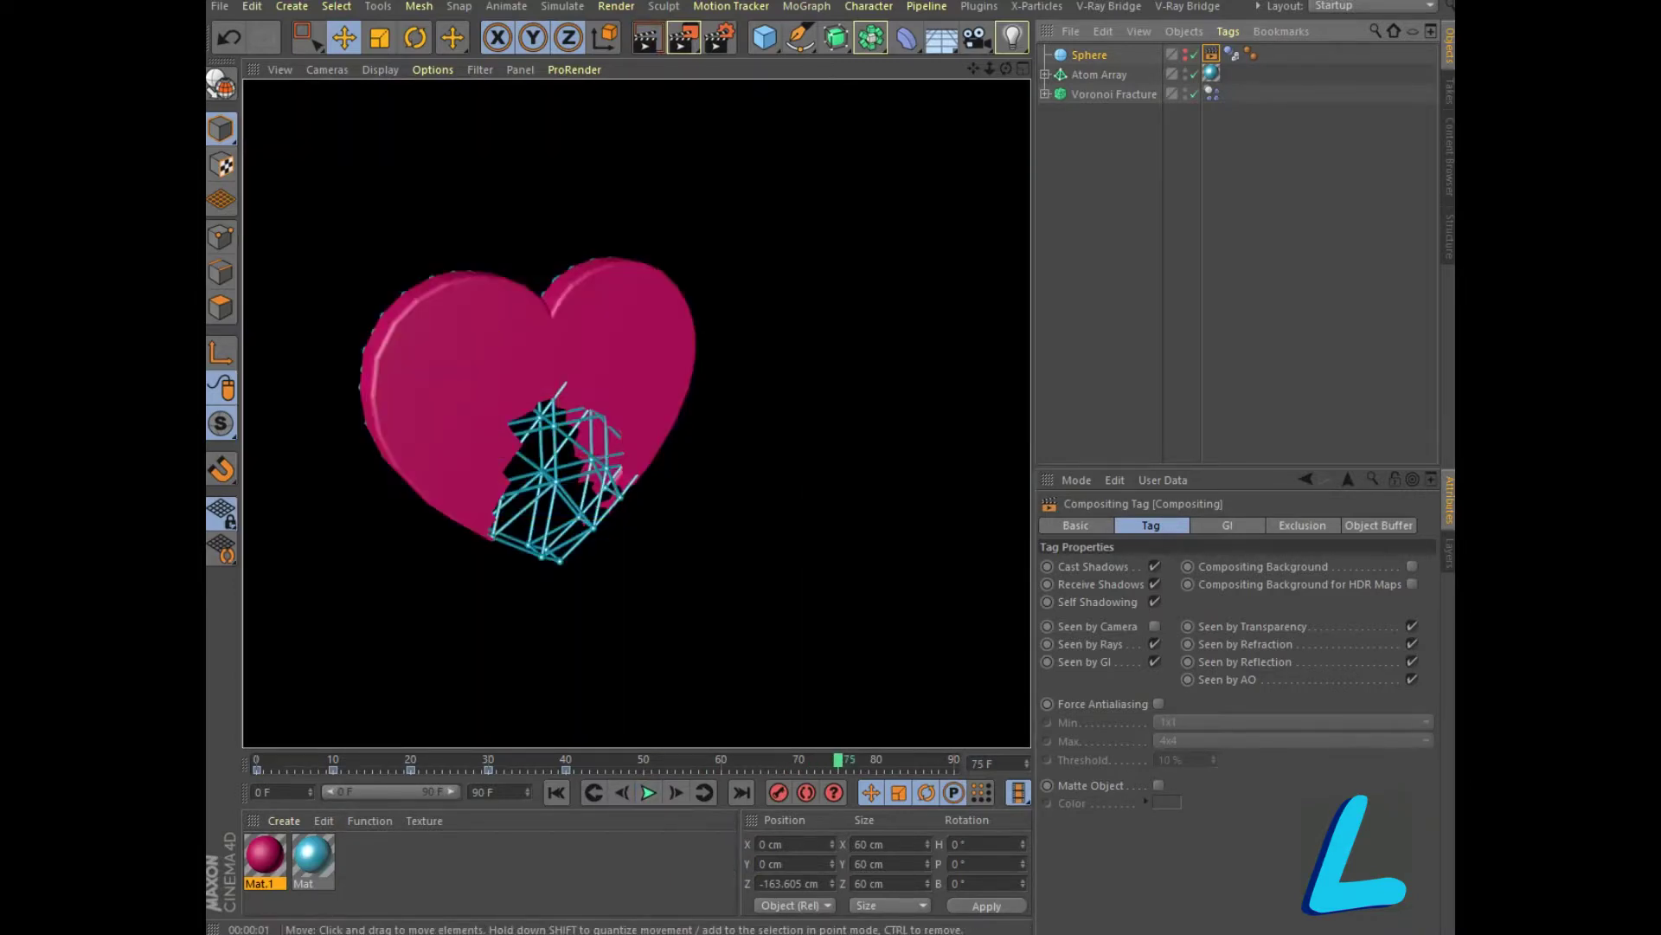
left_click_drag(1005, 69, 637, 413)
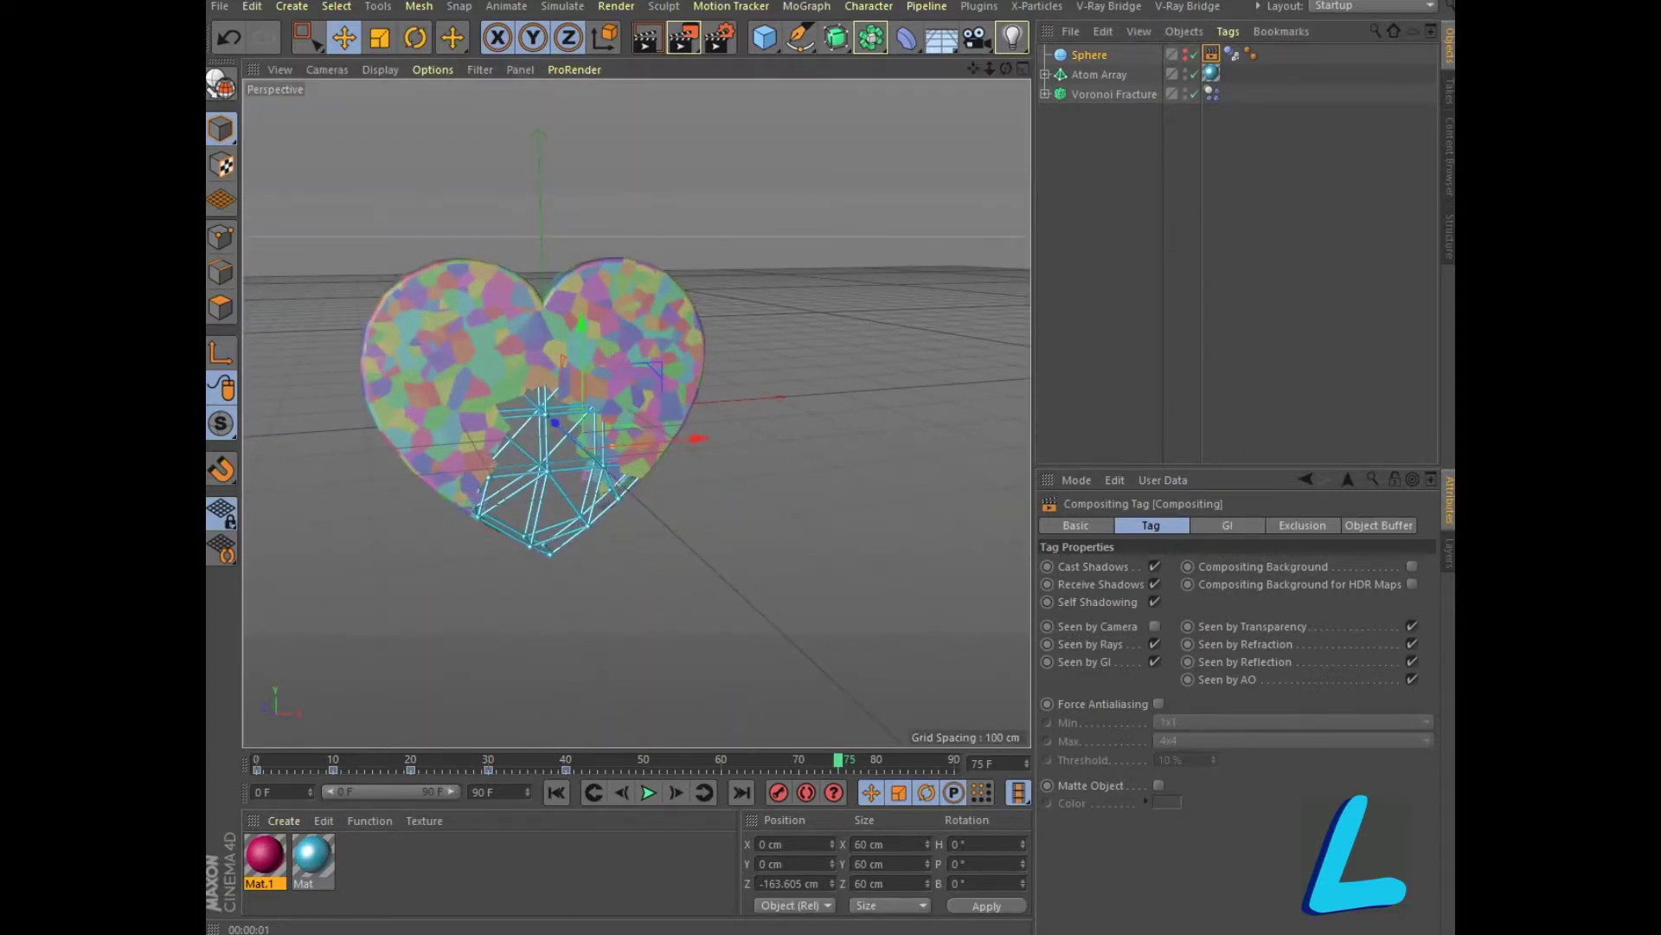
Group the Sphere under a Null, move it to X 94.187 cm, Y 97.157 cm, and replay
right_click(1095, 55)
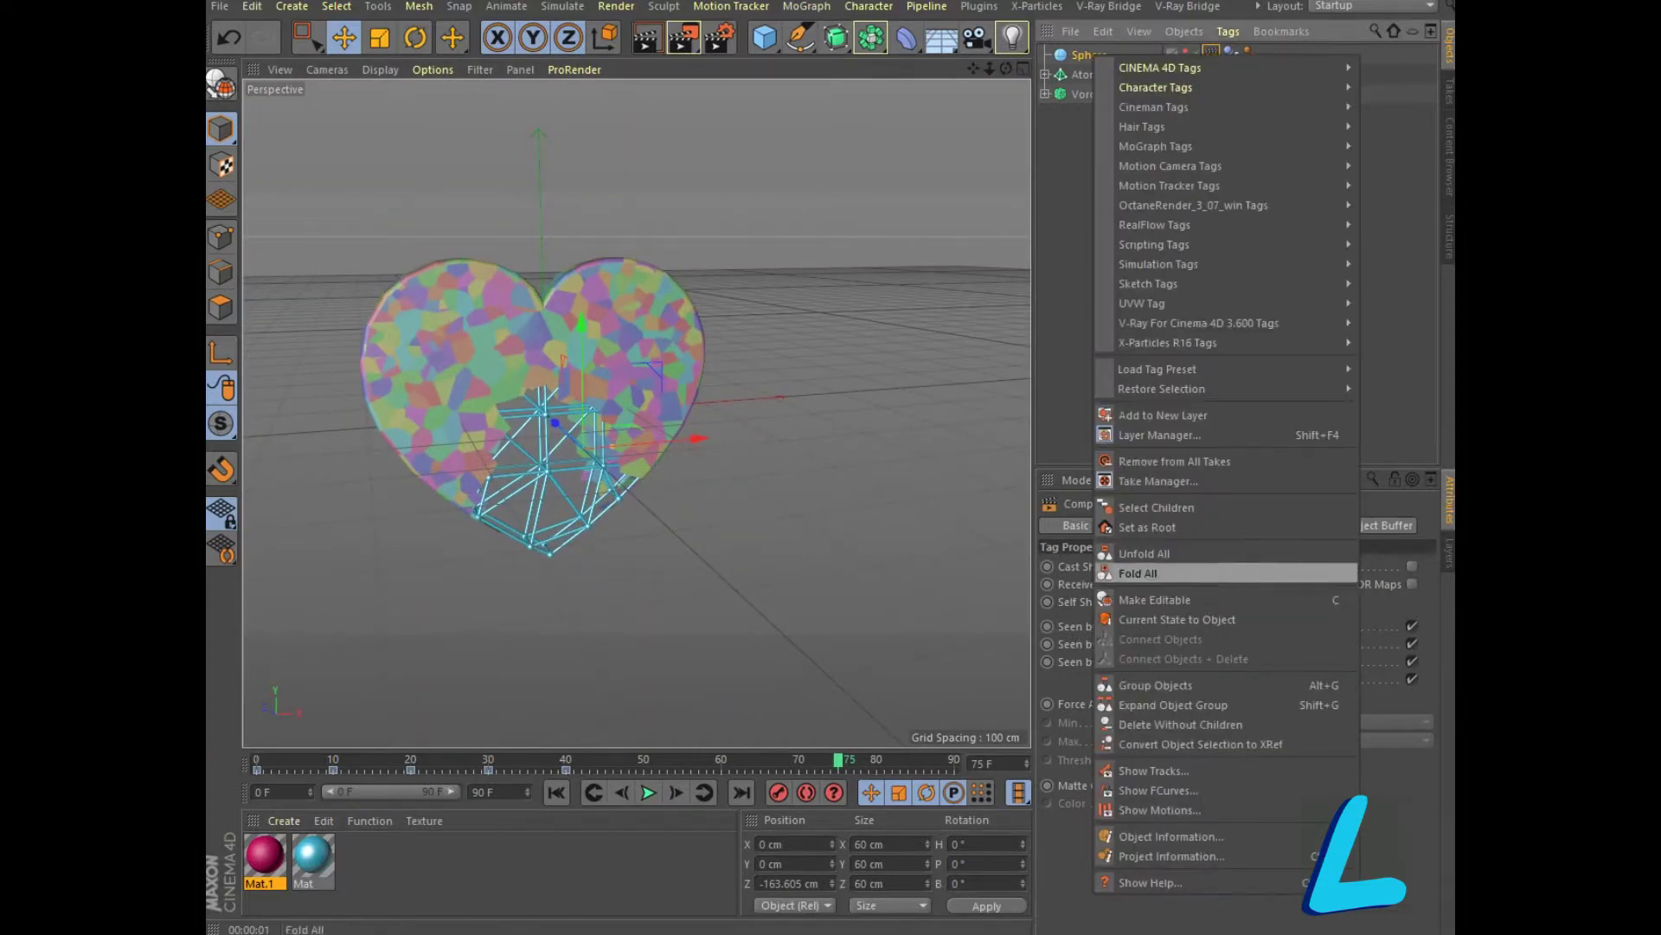
left_click(1155, 684)
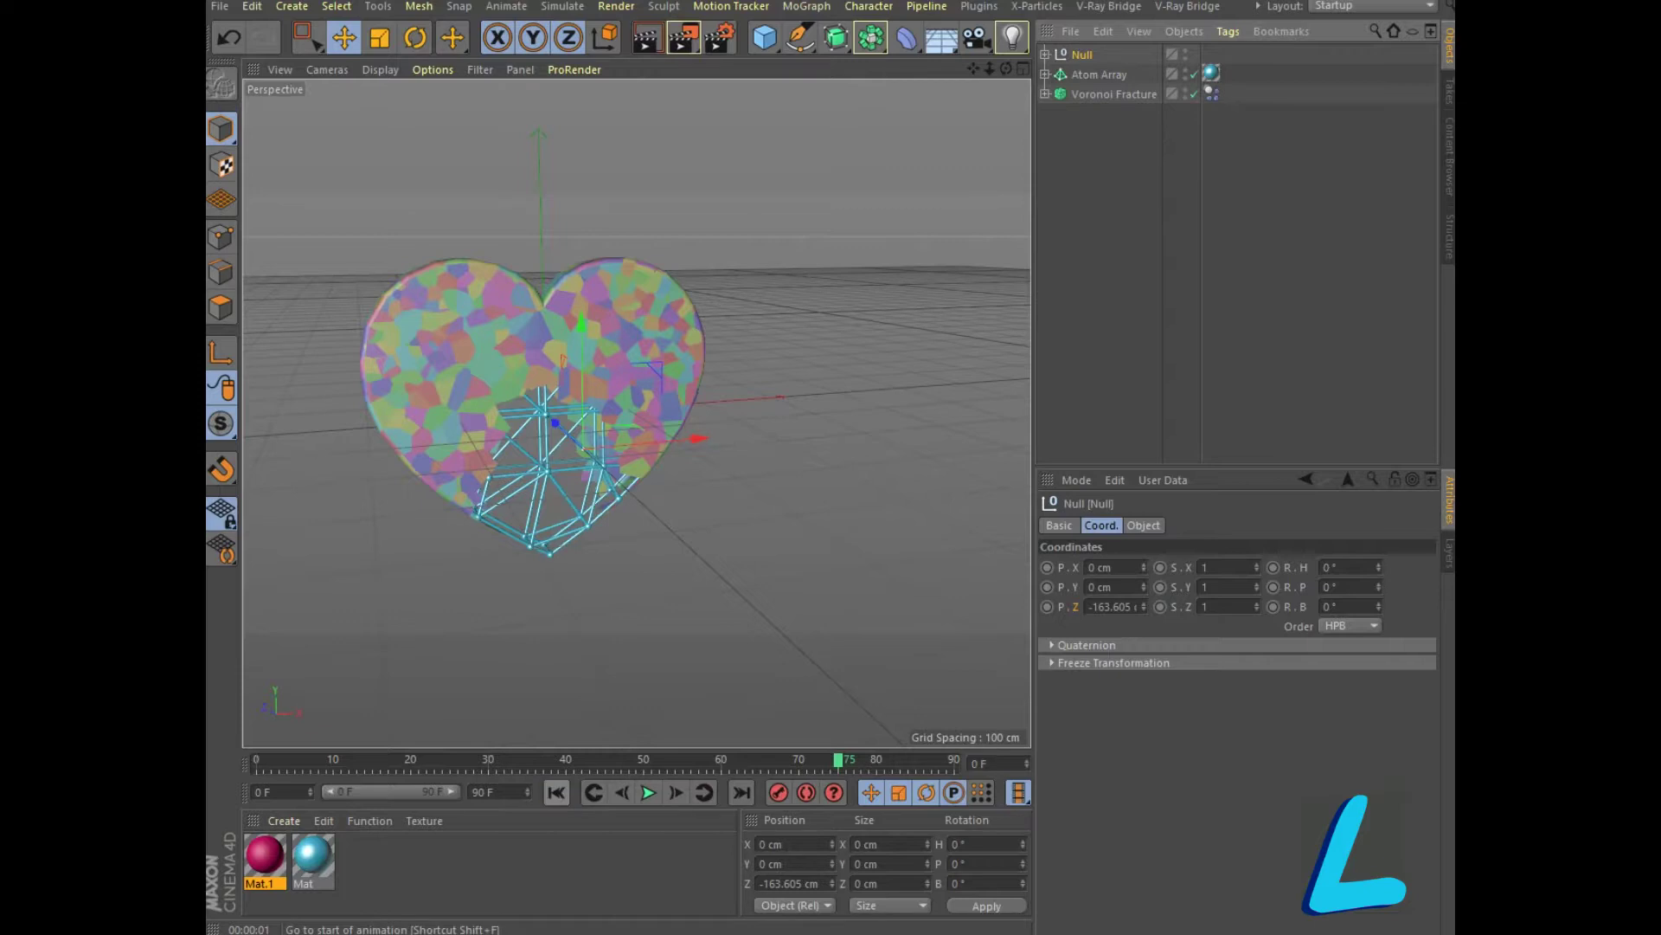
left_click(557, 791)
left_click_drag(581, 363, 581, 236)
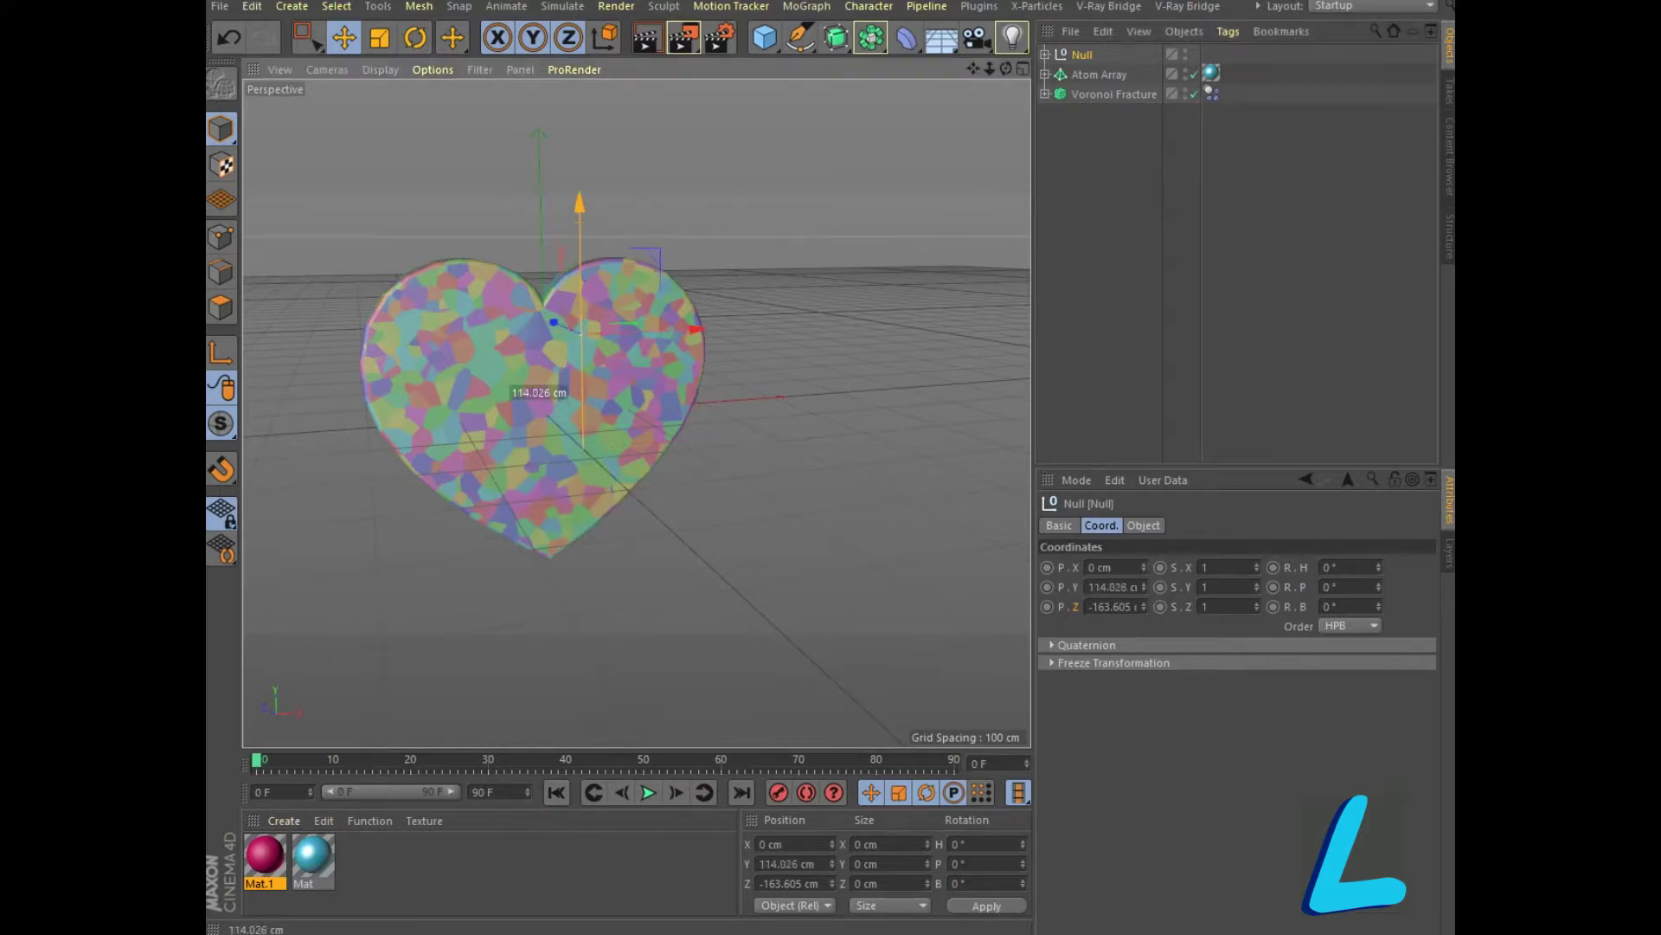
left_click_drag(580, 225, 579, 258)
left_click_drag(623, 348, 714, 345)
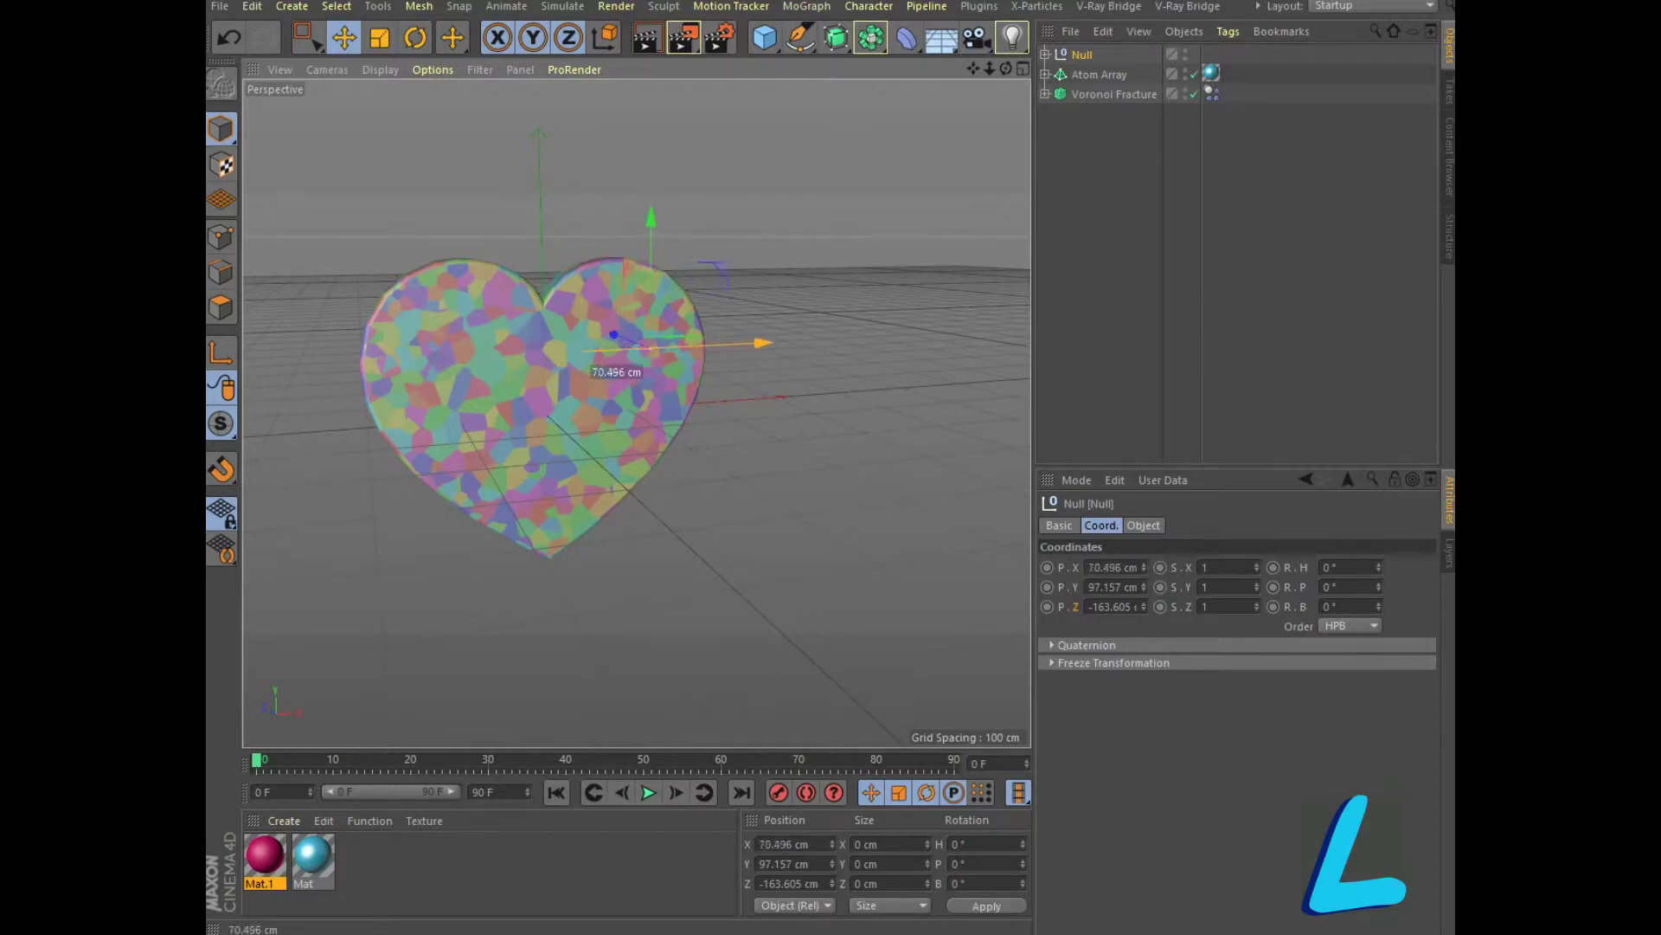
left_click(648, 792)
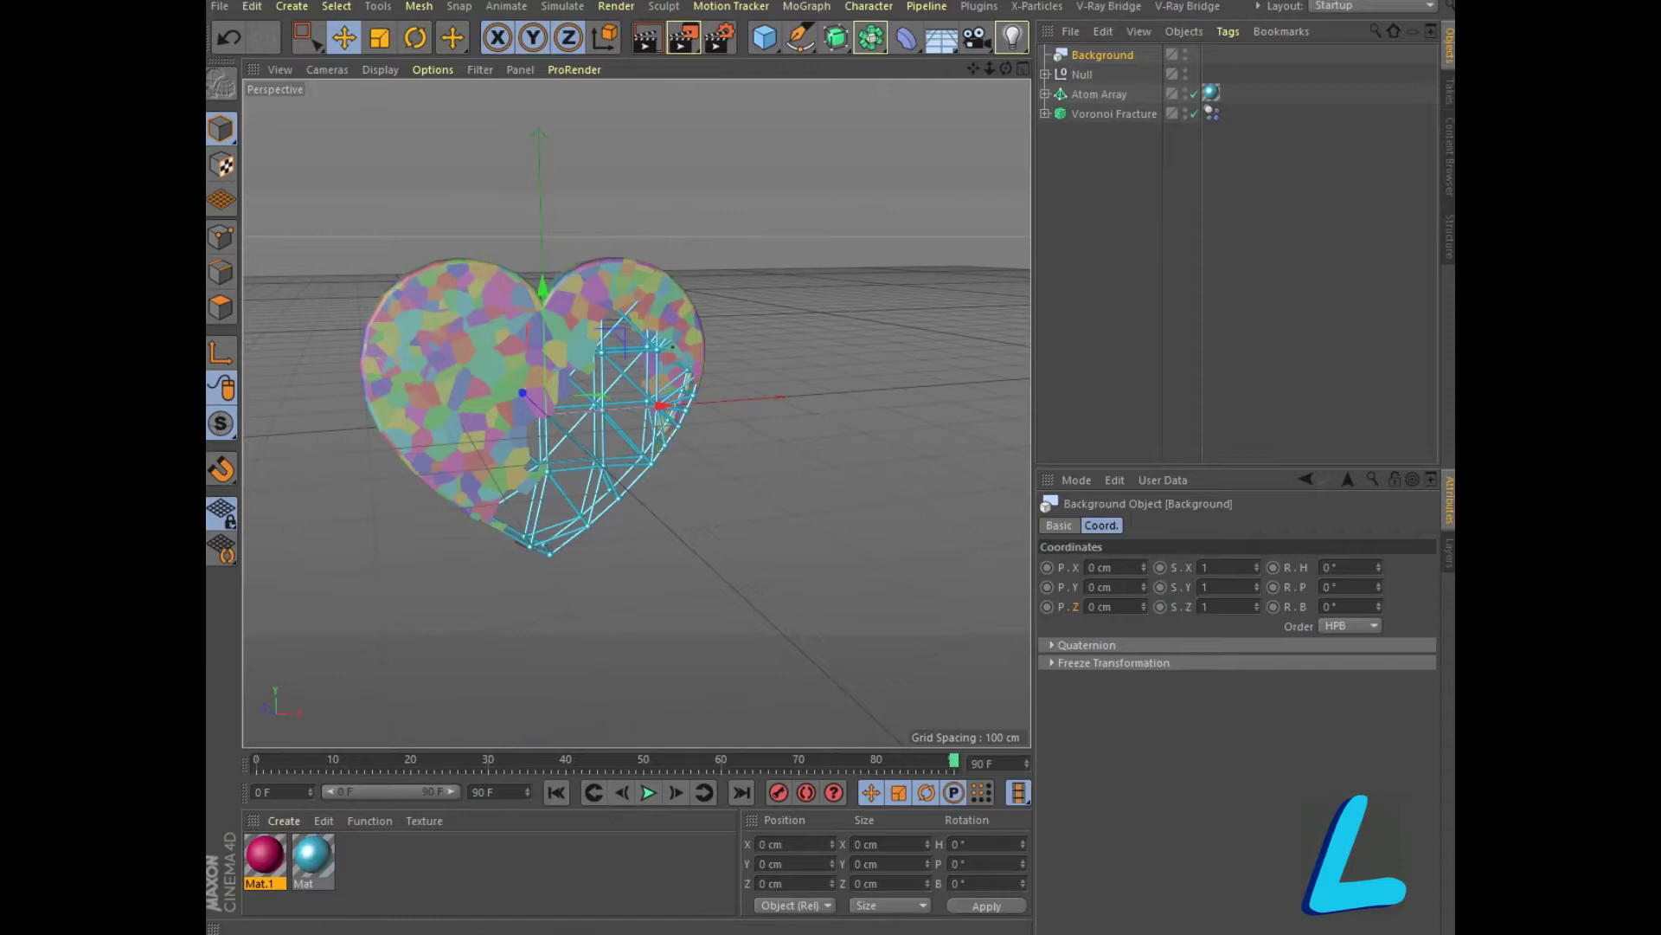
Create a new material Mat.2 and give its Color channel a Gradient texture
left_click(284, 821)
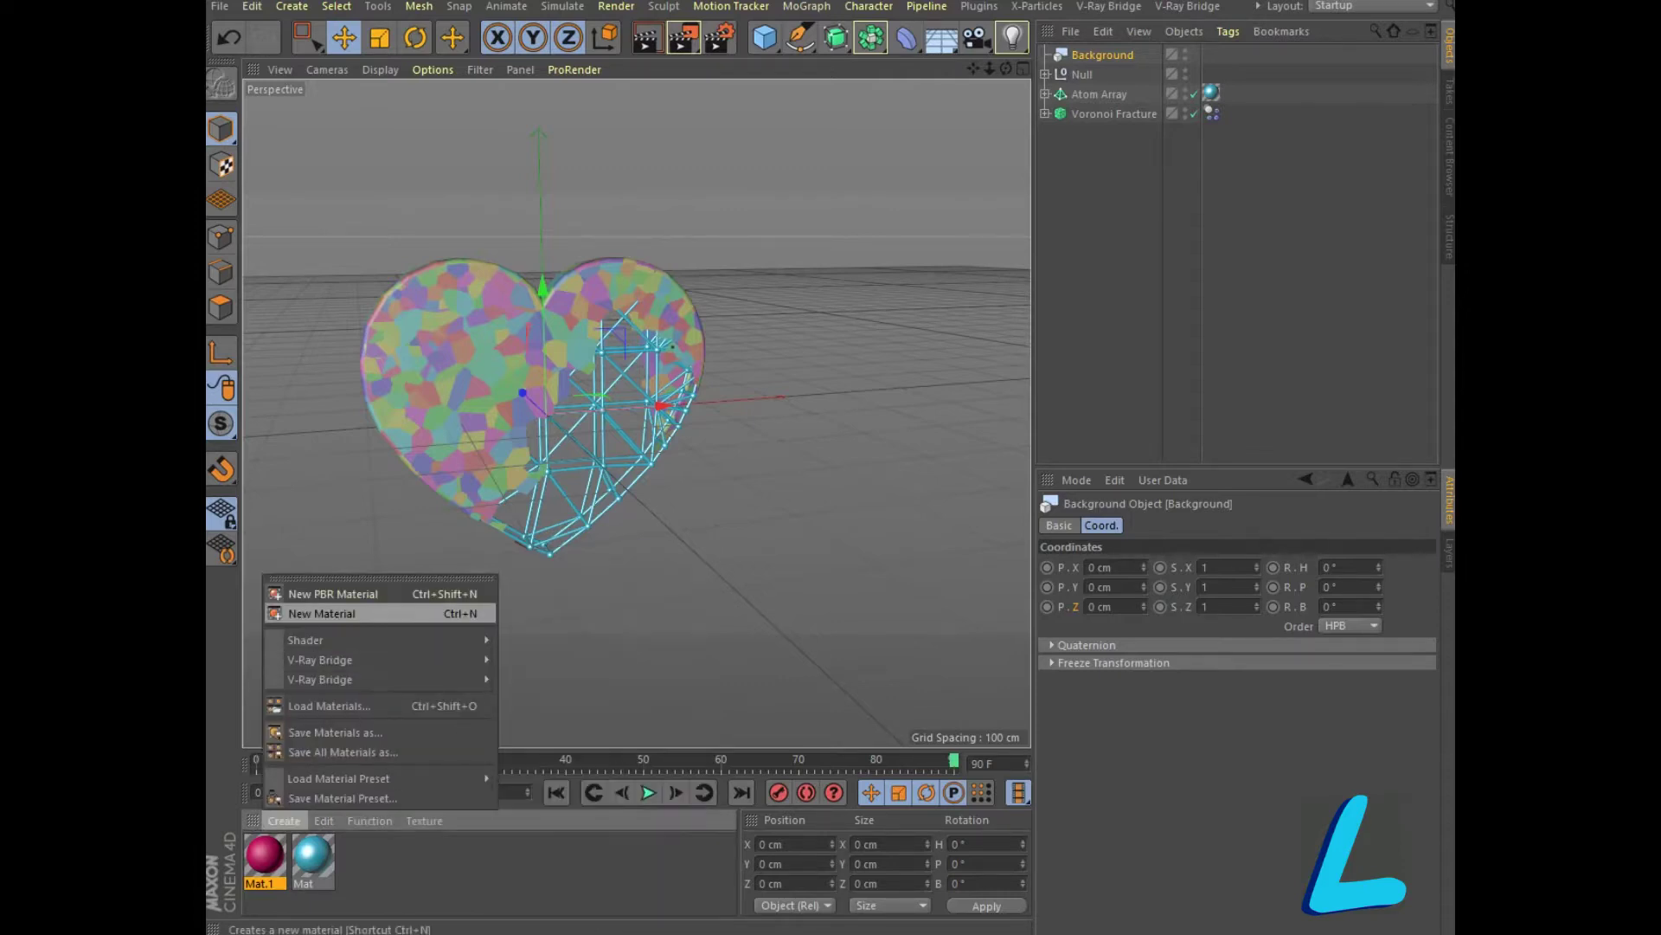
left_click(322, 613)
double_click(264, 855)
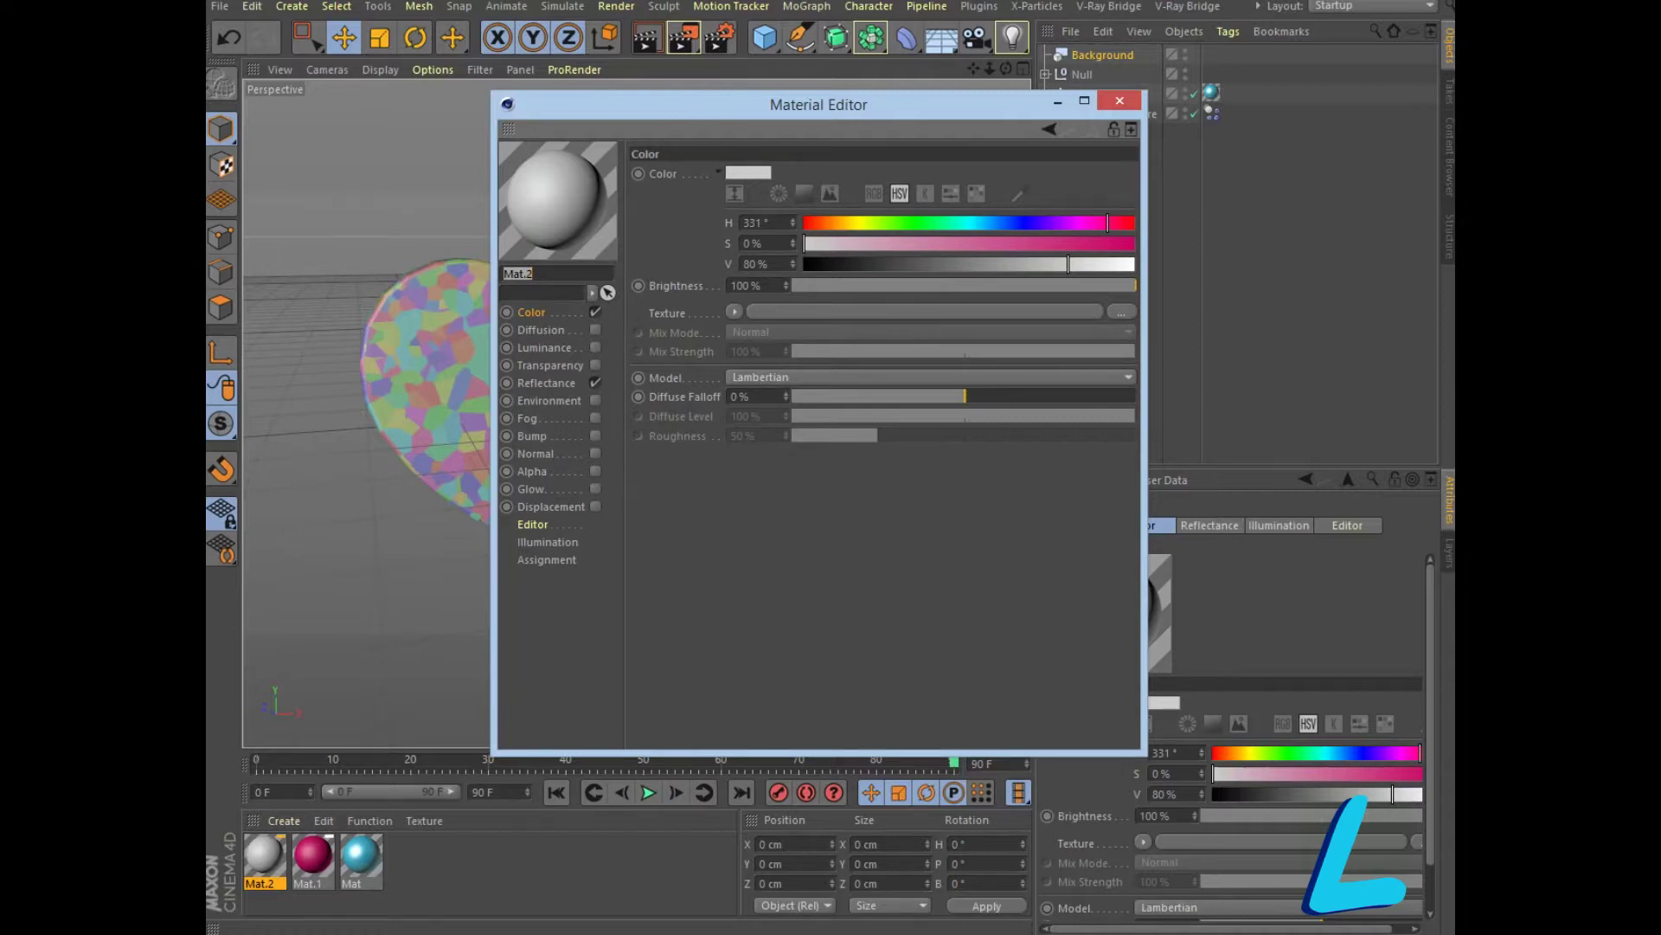
left_click(734, 311)
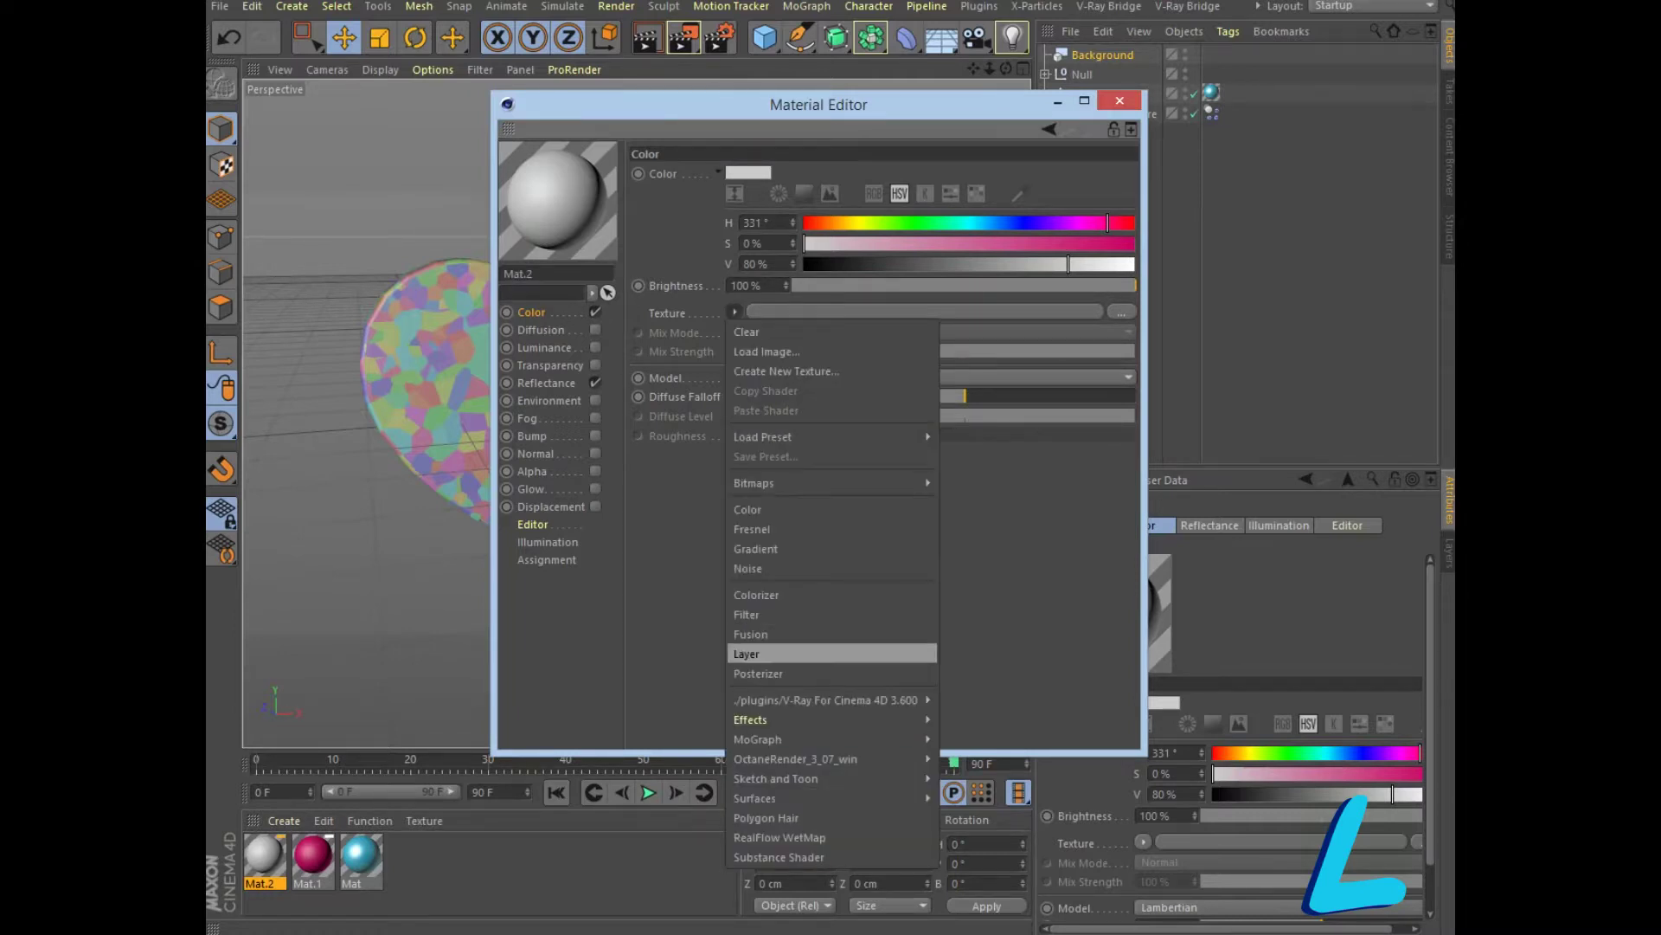
left_click(756, 548)
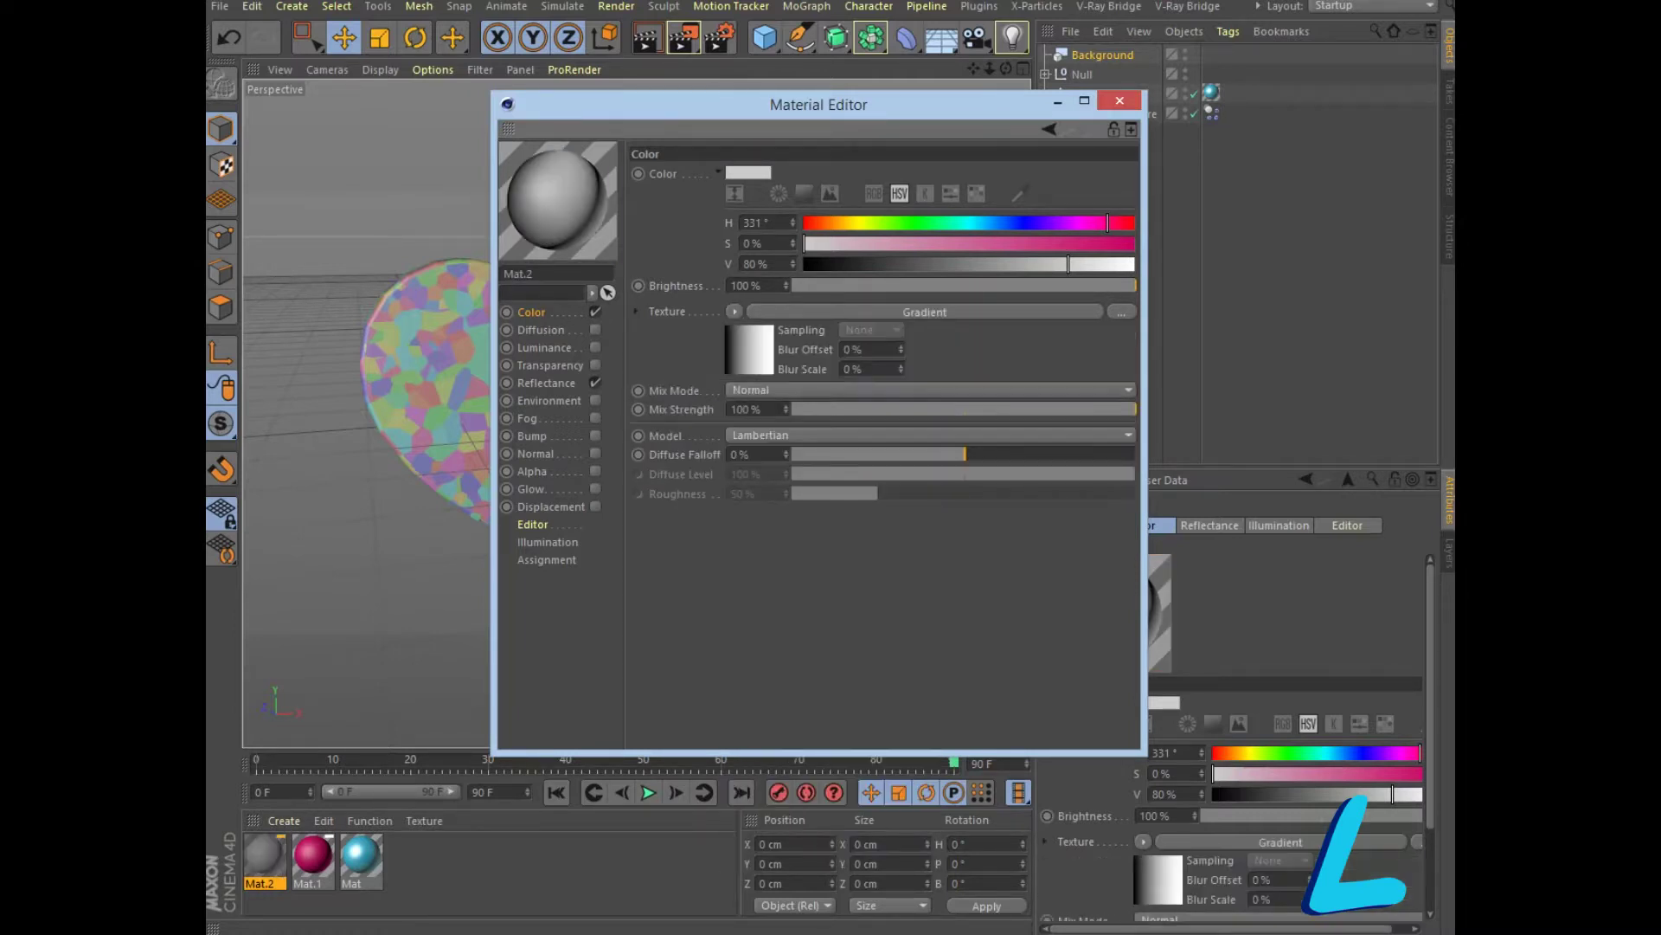
left_click(753, 346)
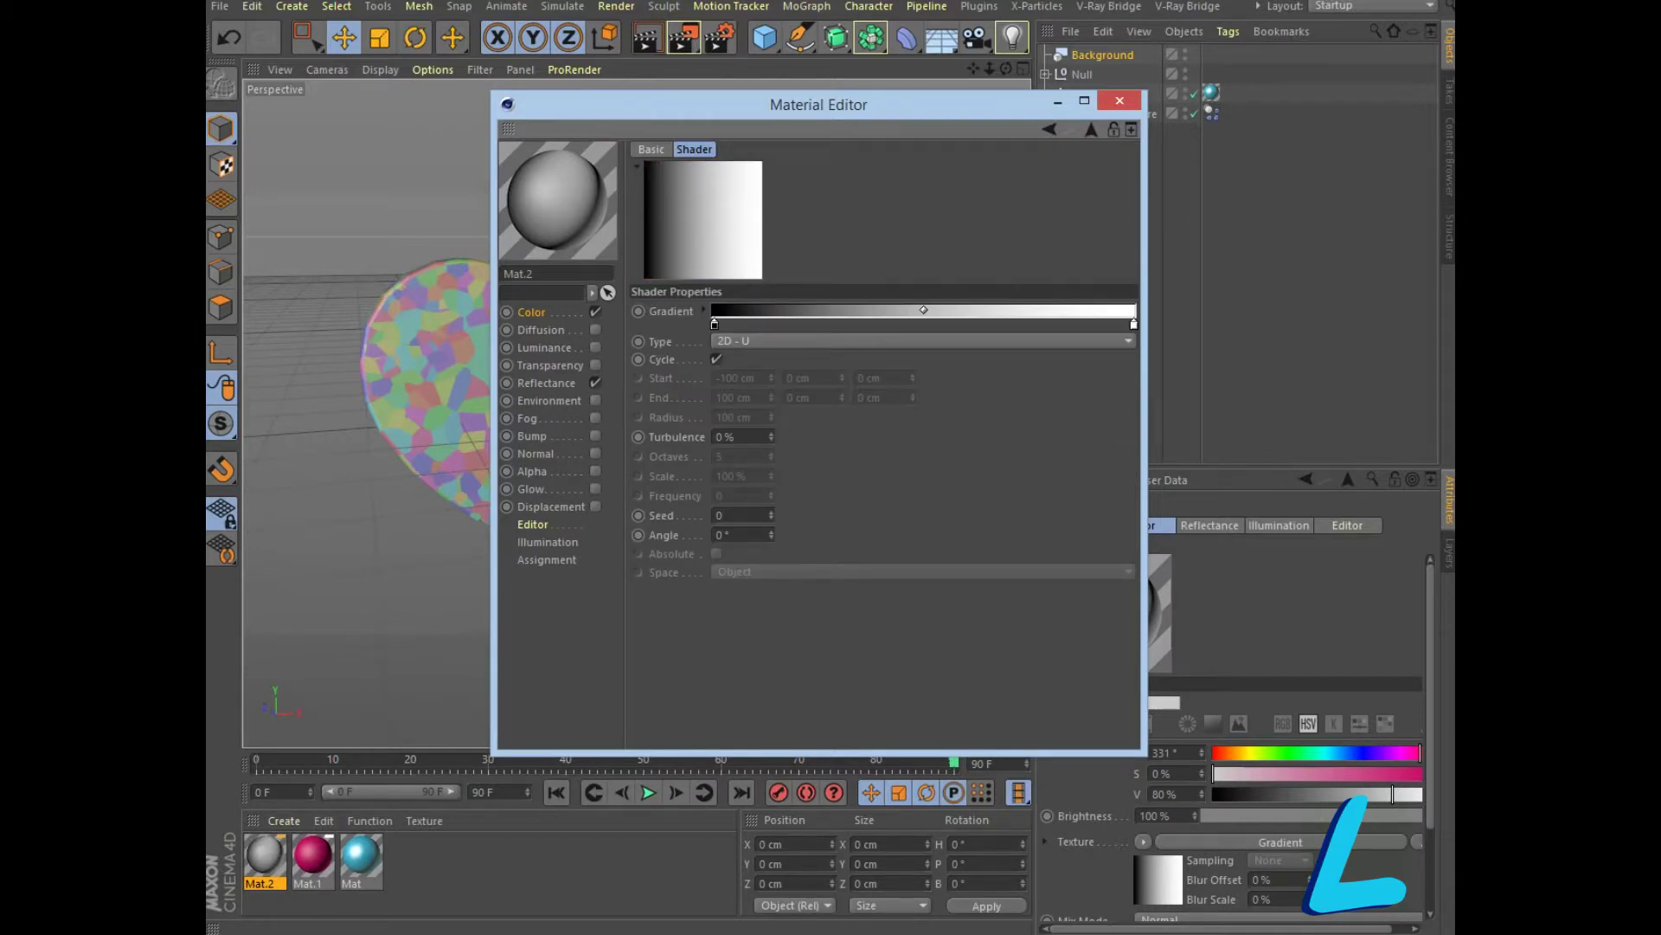
Load the Sky 3 blue-to-white gradient preset and set the gradient Type to 2D - V
left_click(702, 310)
left_click(753, 513)
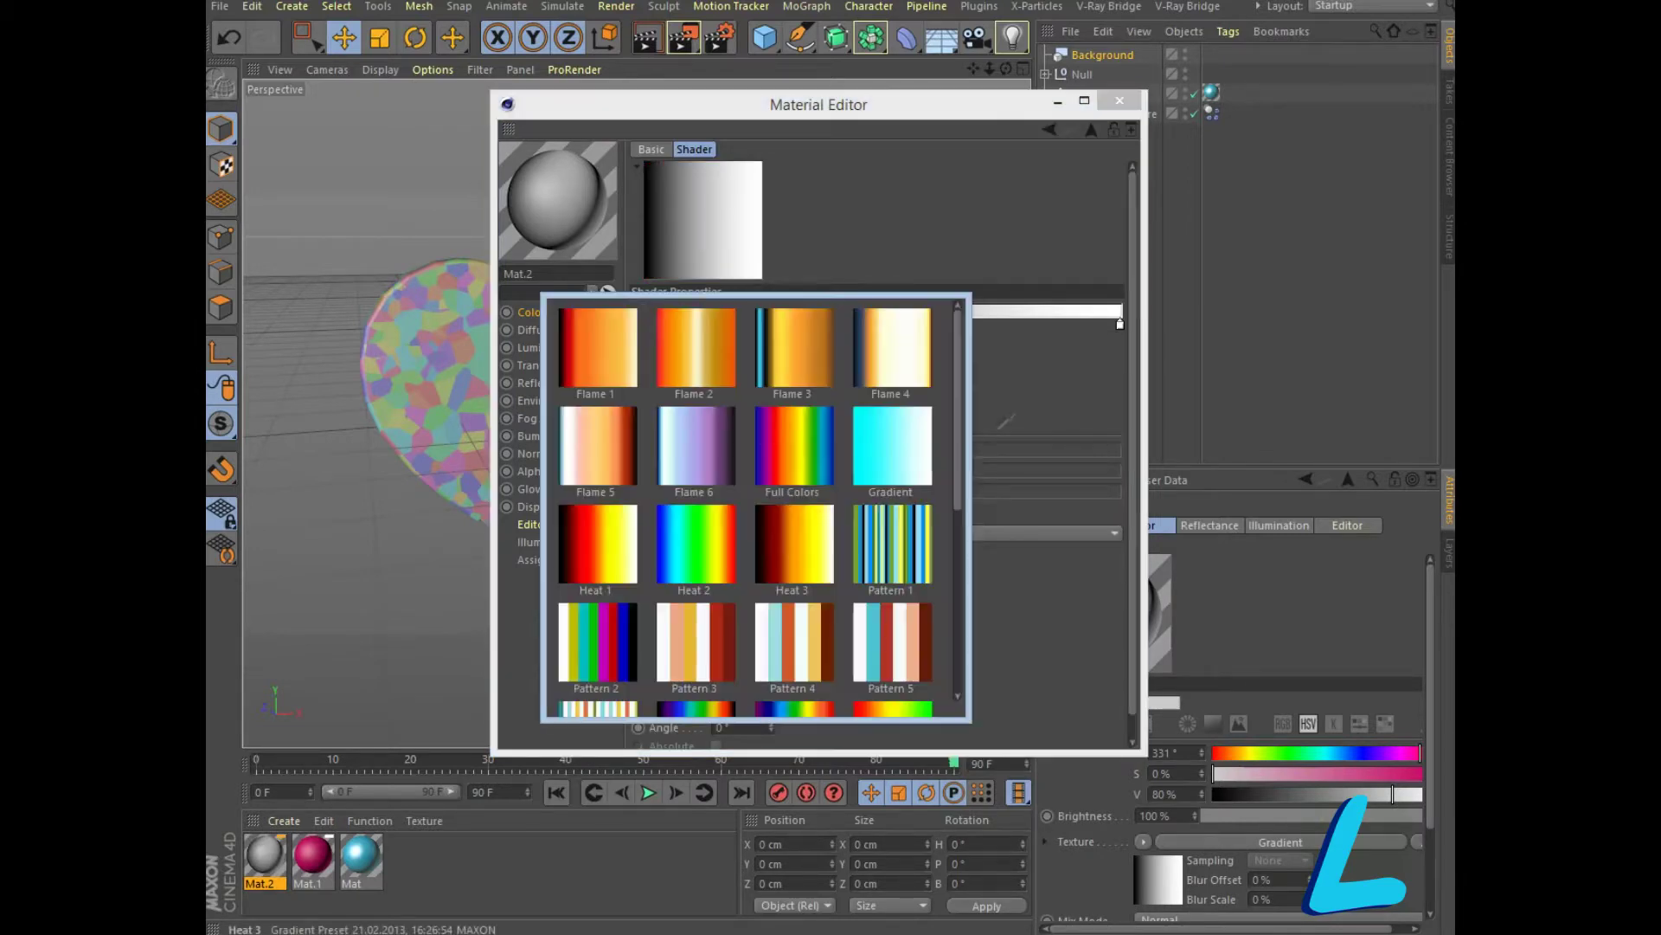
scroll(757, 506, "down", 1)
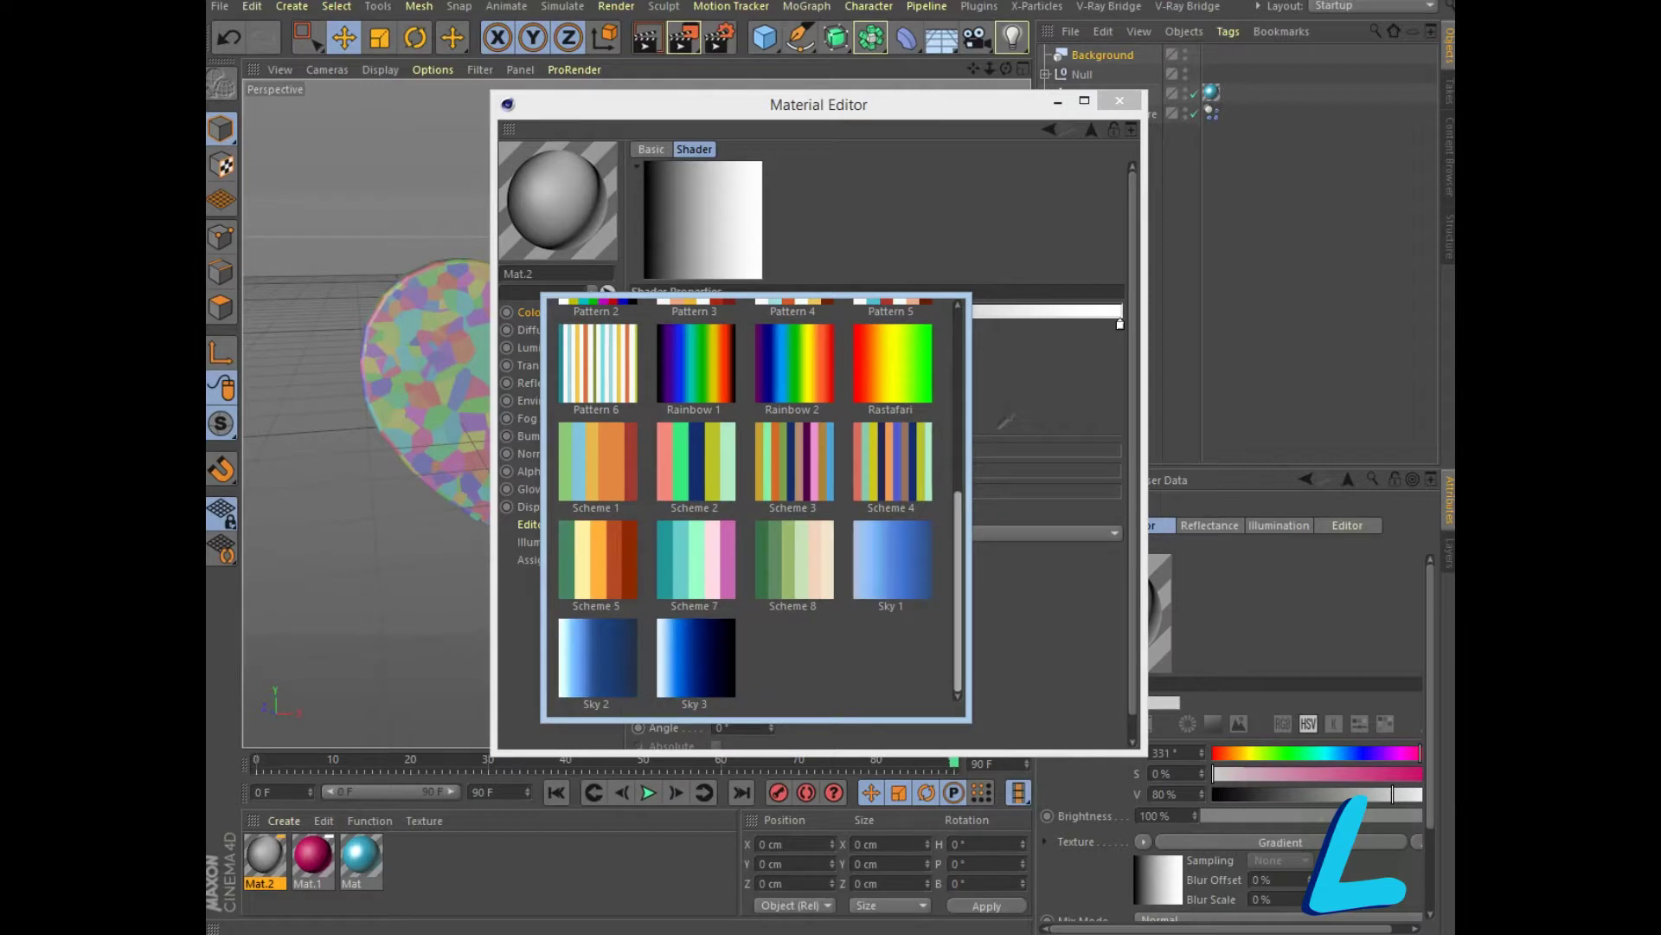
left_click(695, 655)
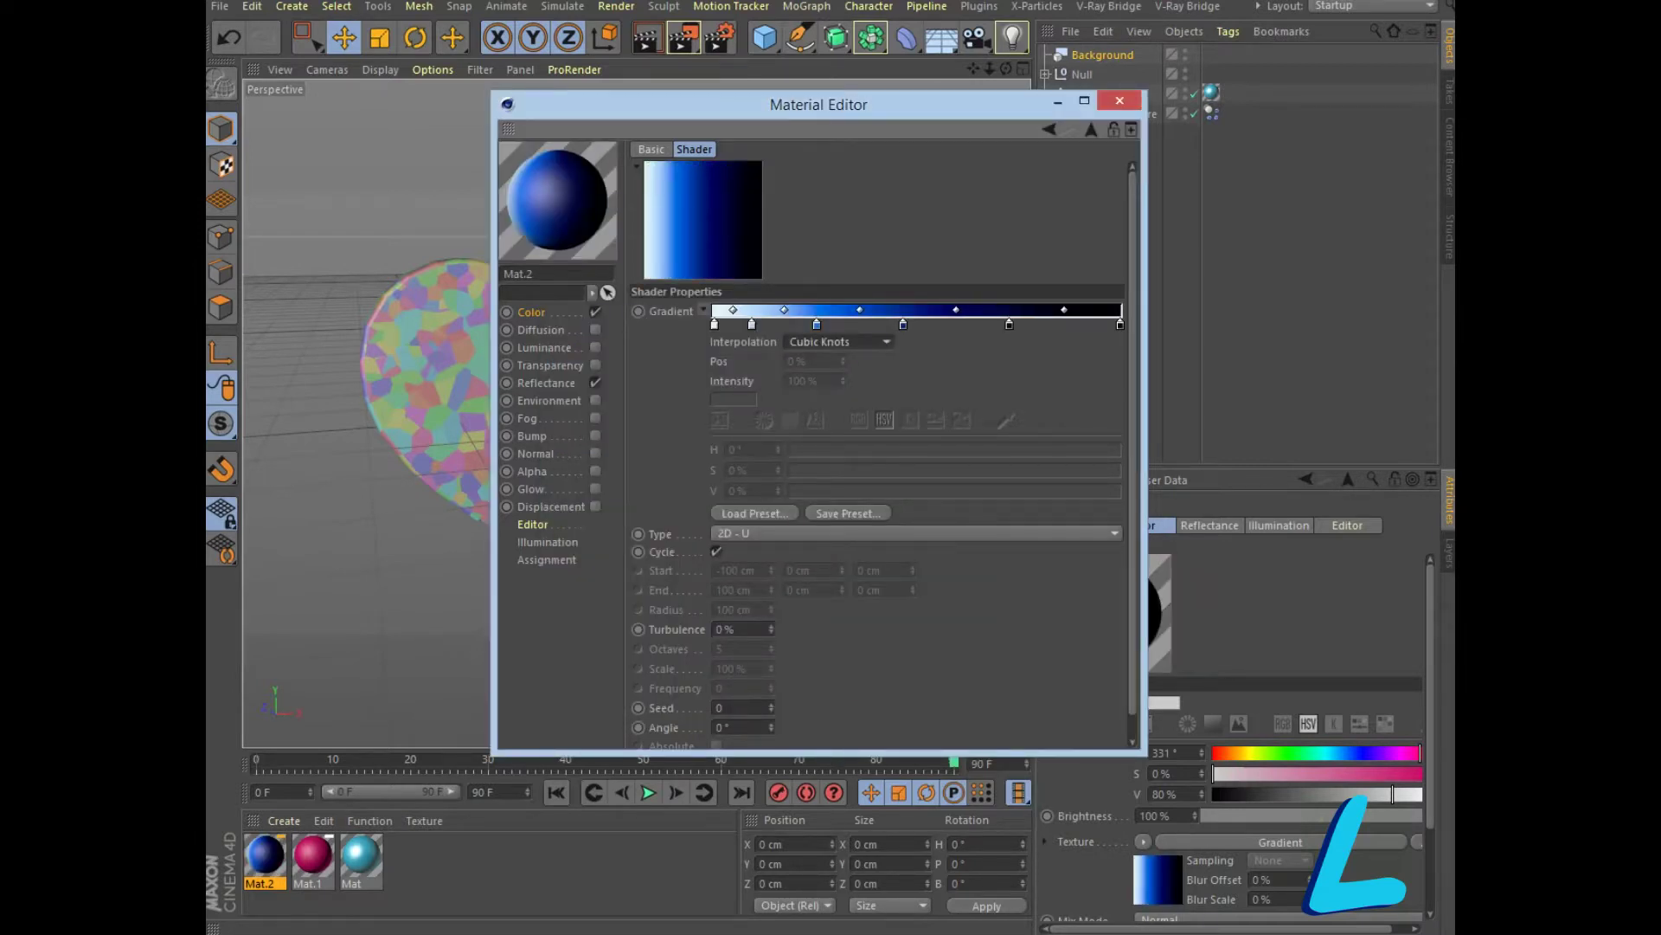
left_click(866, 533)
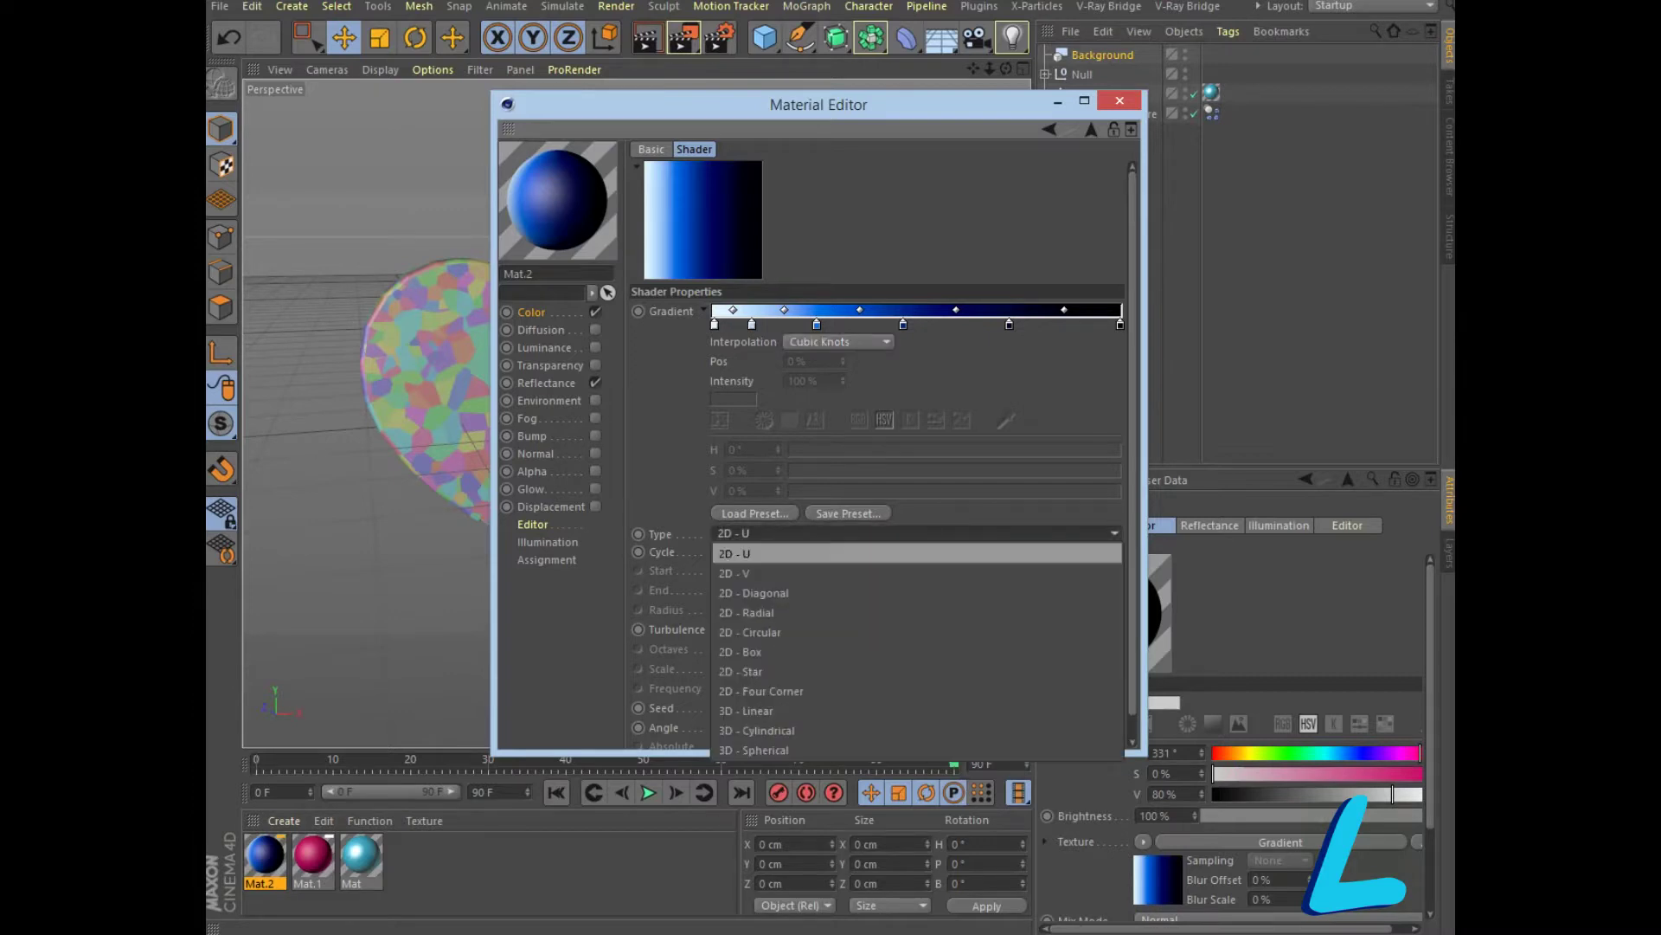
left_click(752, 573)
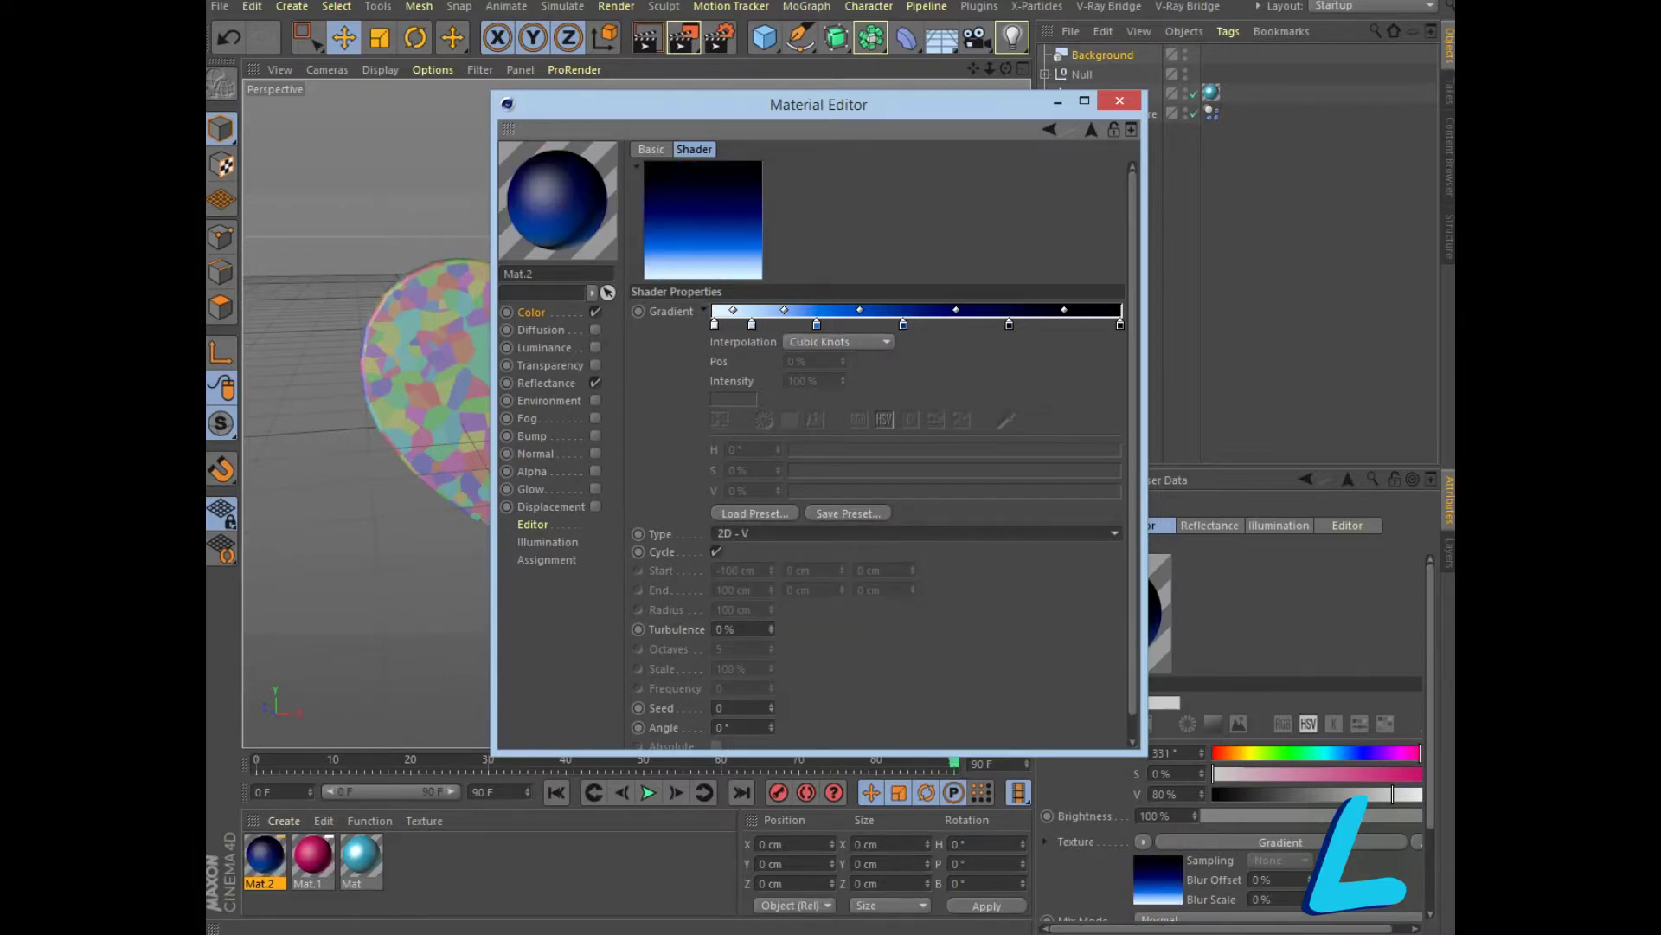
key("alt+F4")
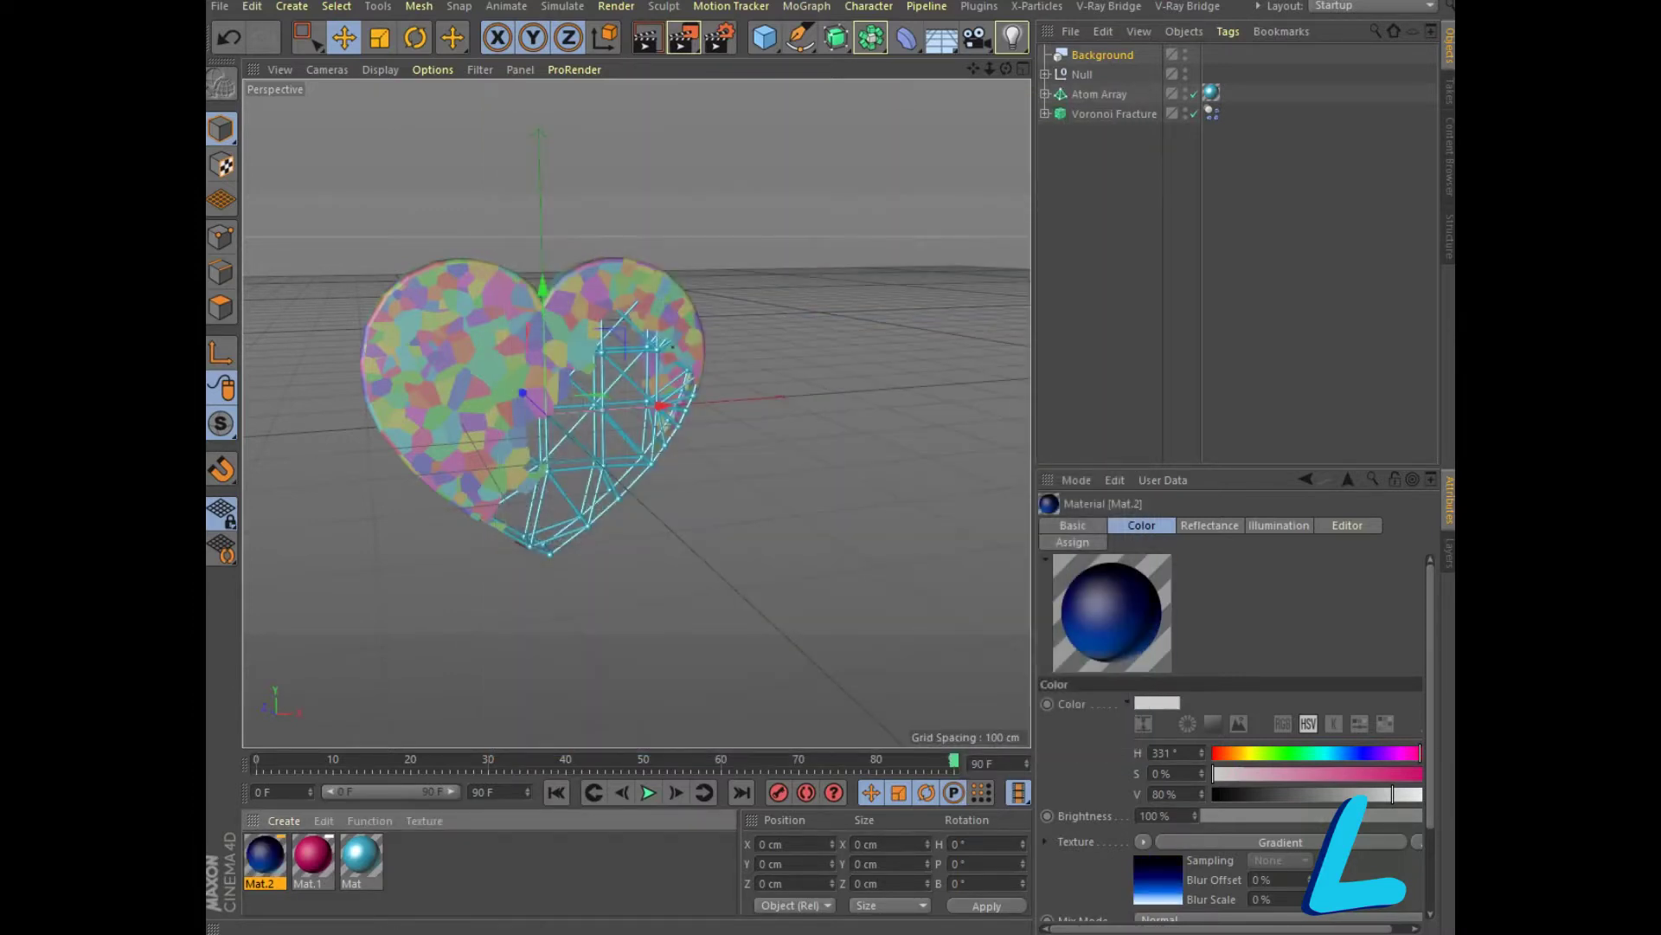
Apply Mat.2 to the Background, render a preview, and show Extrude.1's Object settings under Voronoi Fracture
left_click_drag(265, 857, 1103, 54)
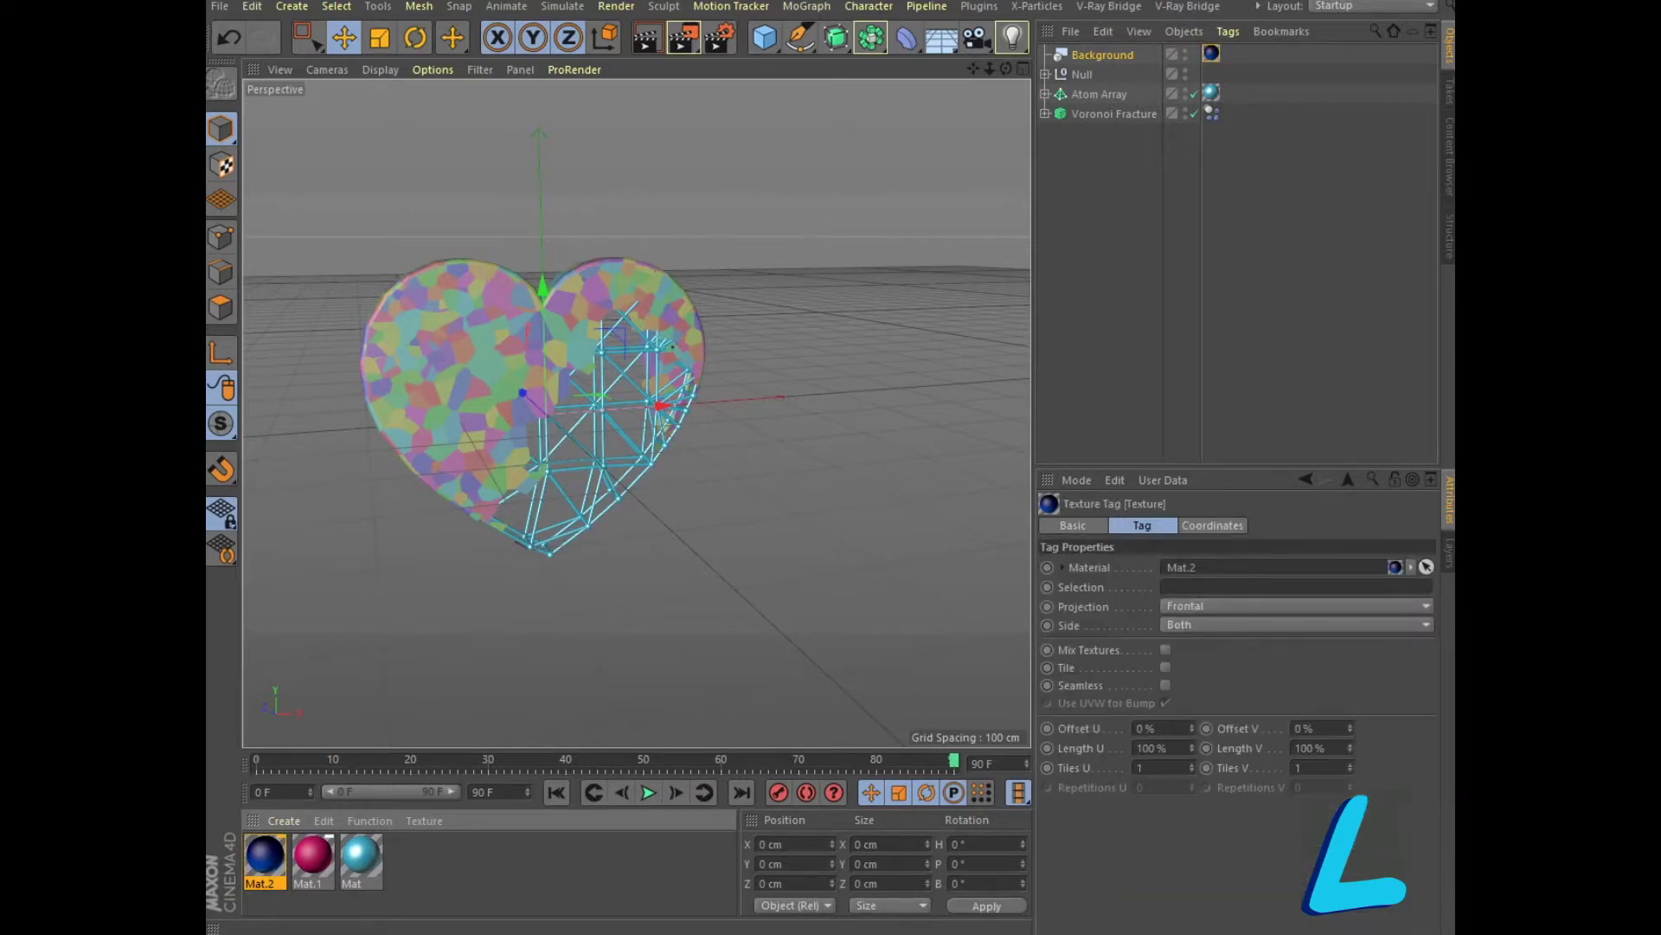
key("ctrl+r")
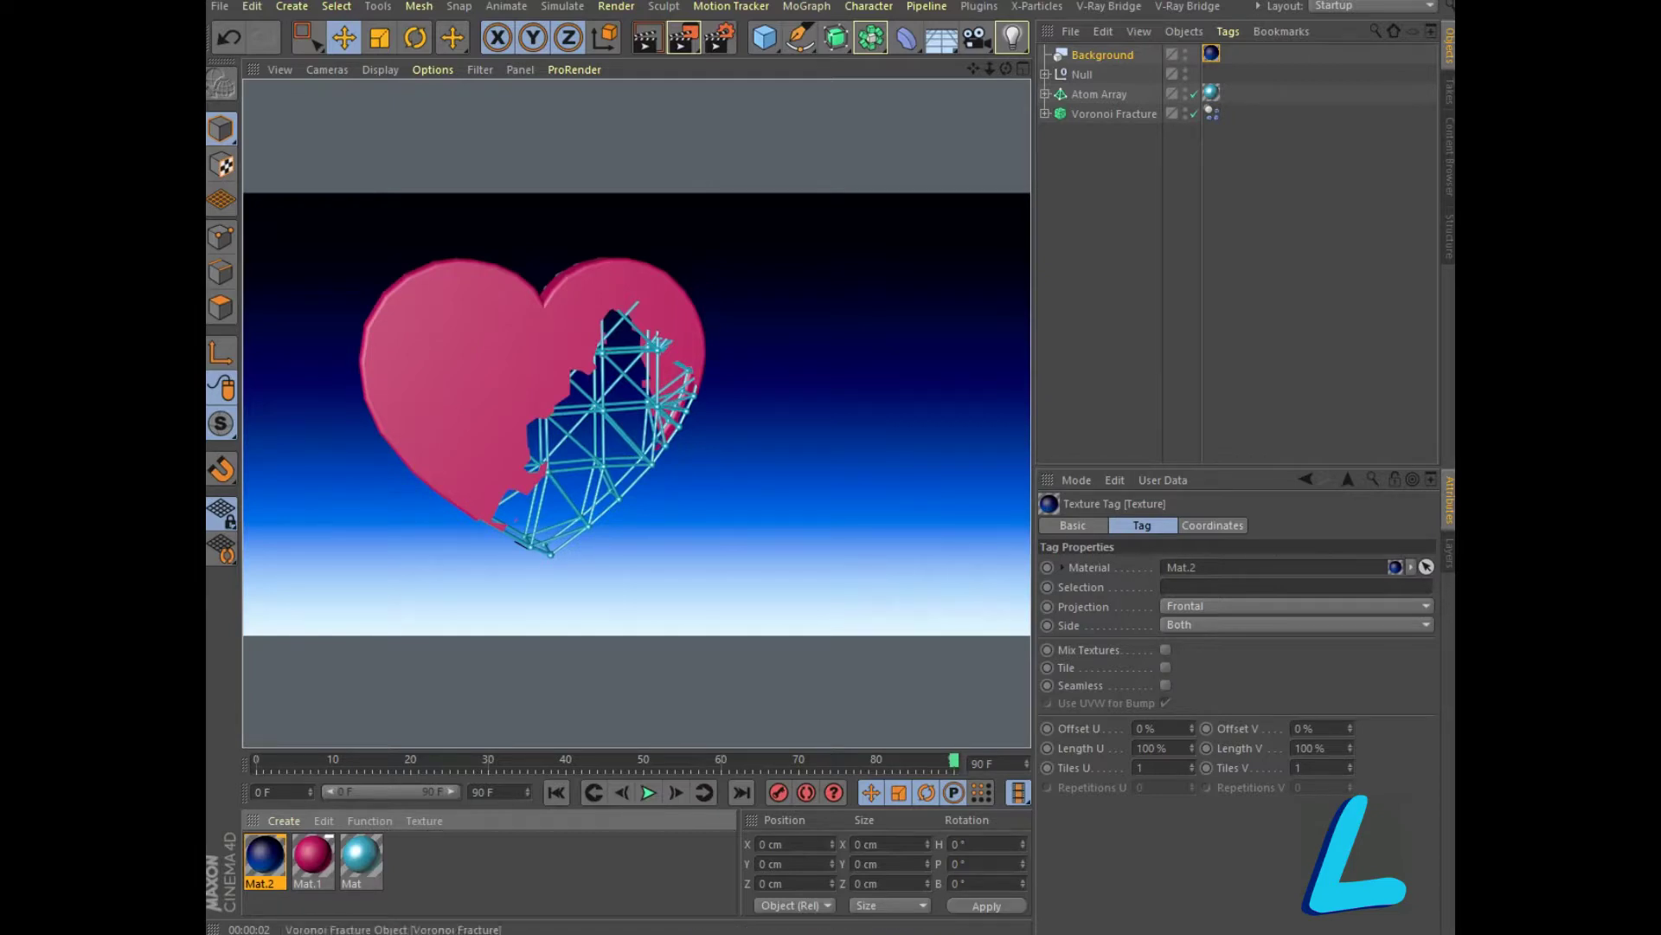
left_click(1099, 94)
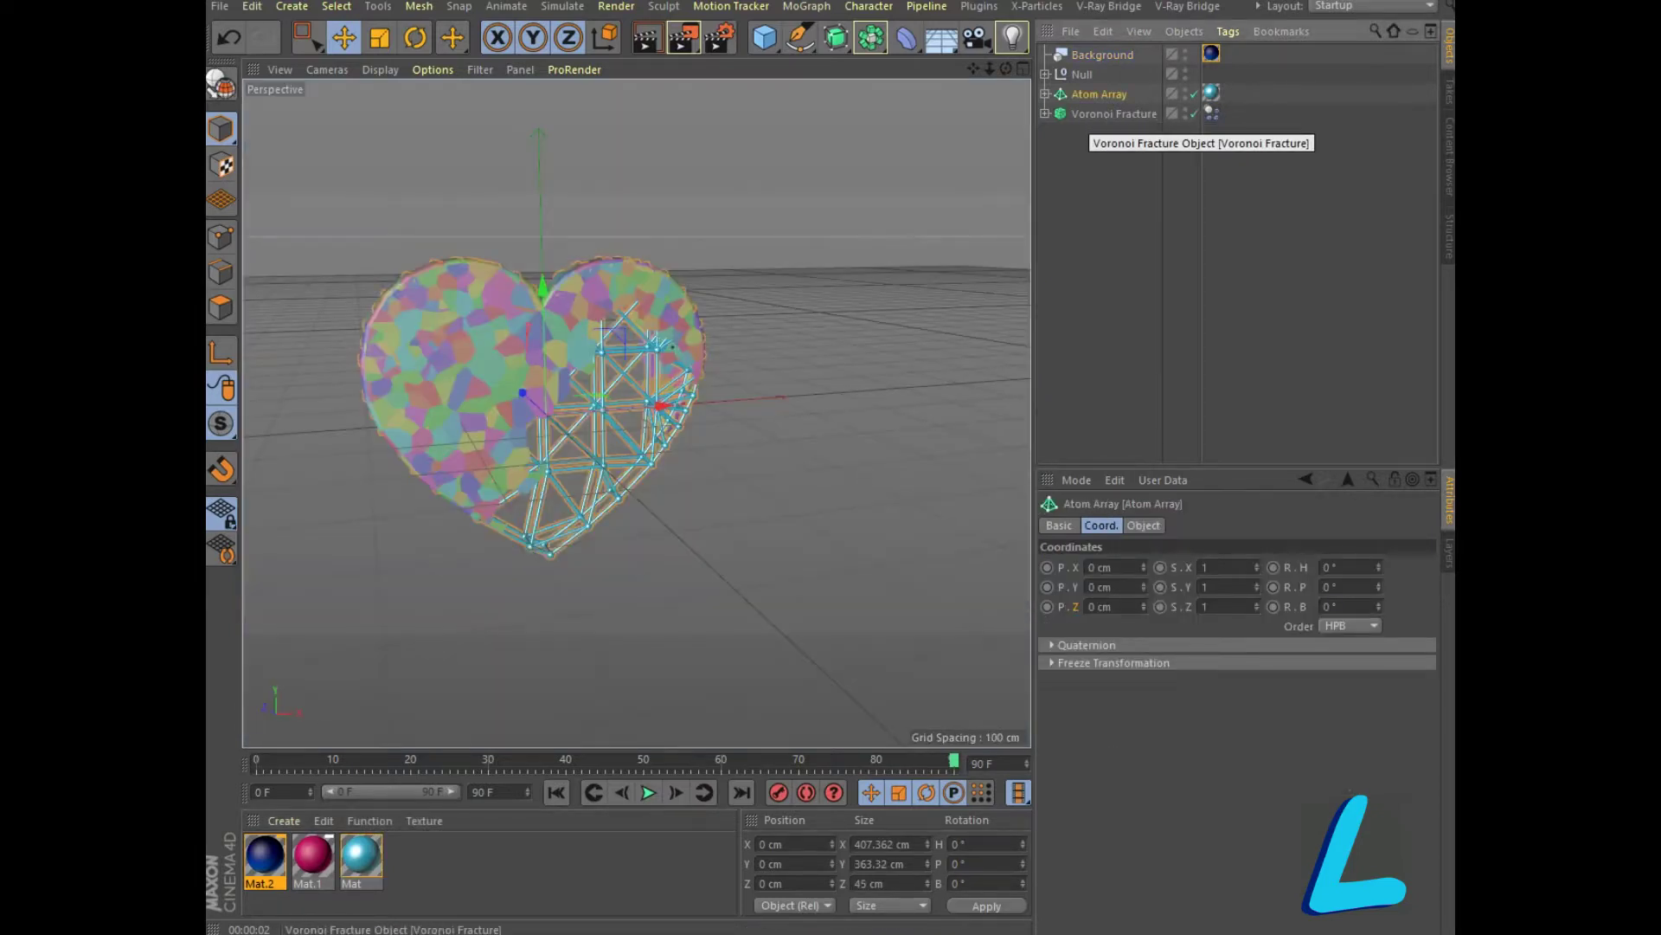
left_click(1045, 114)
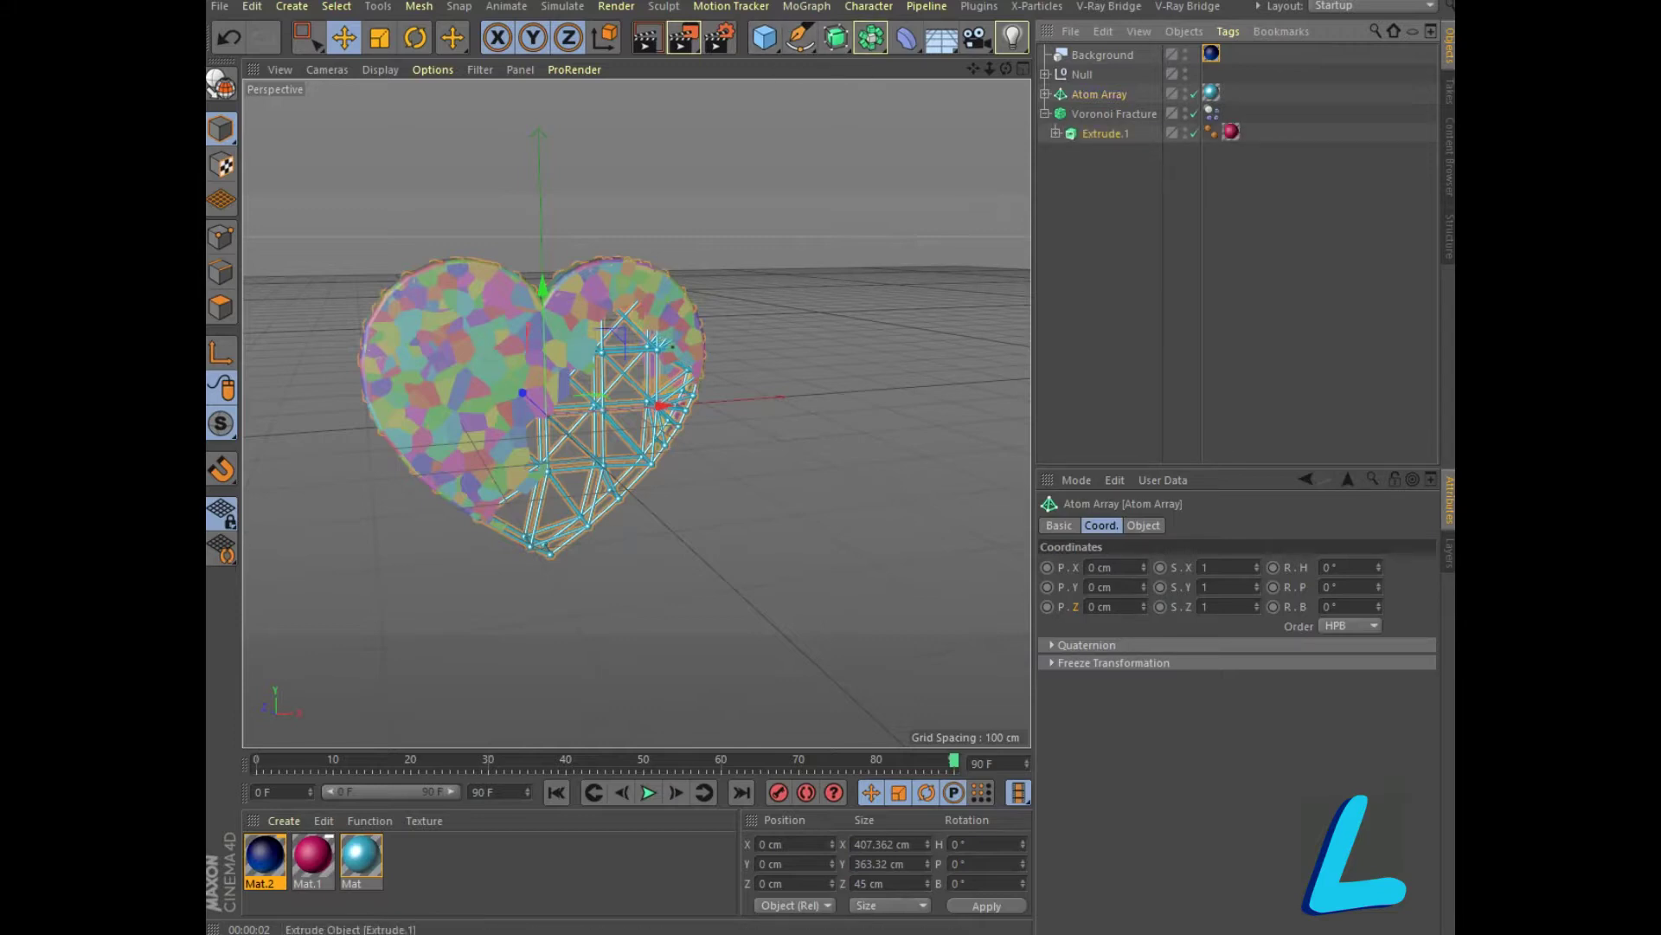
left_click(1105, 133)
left_click(1143, 526)
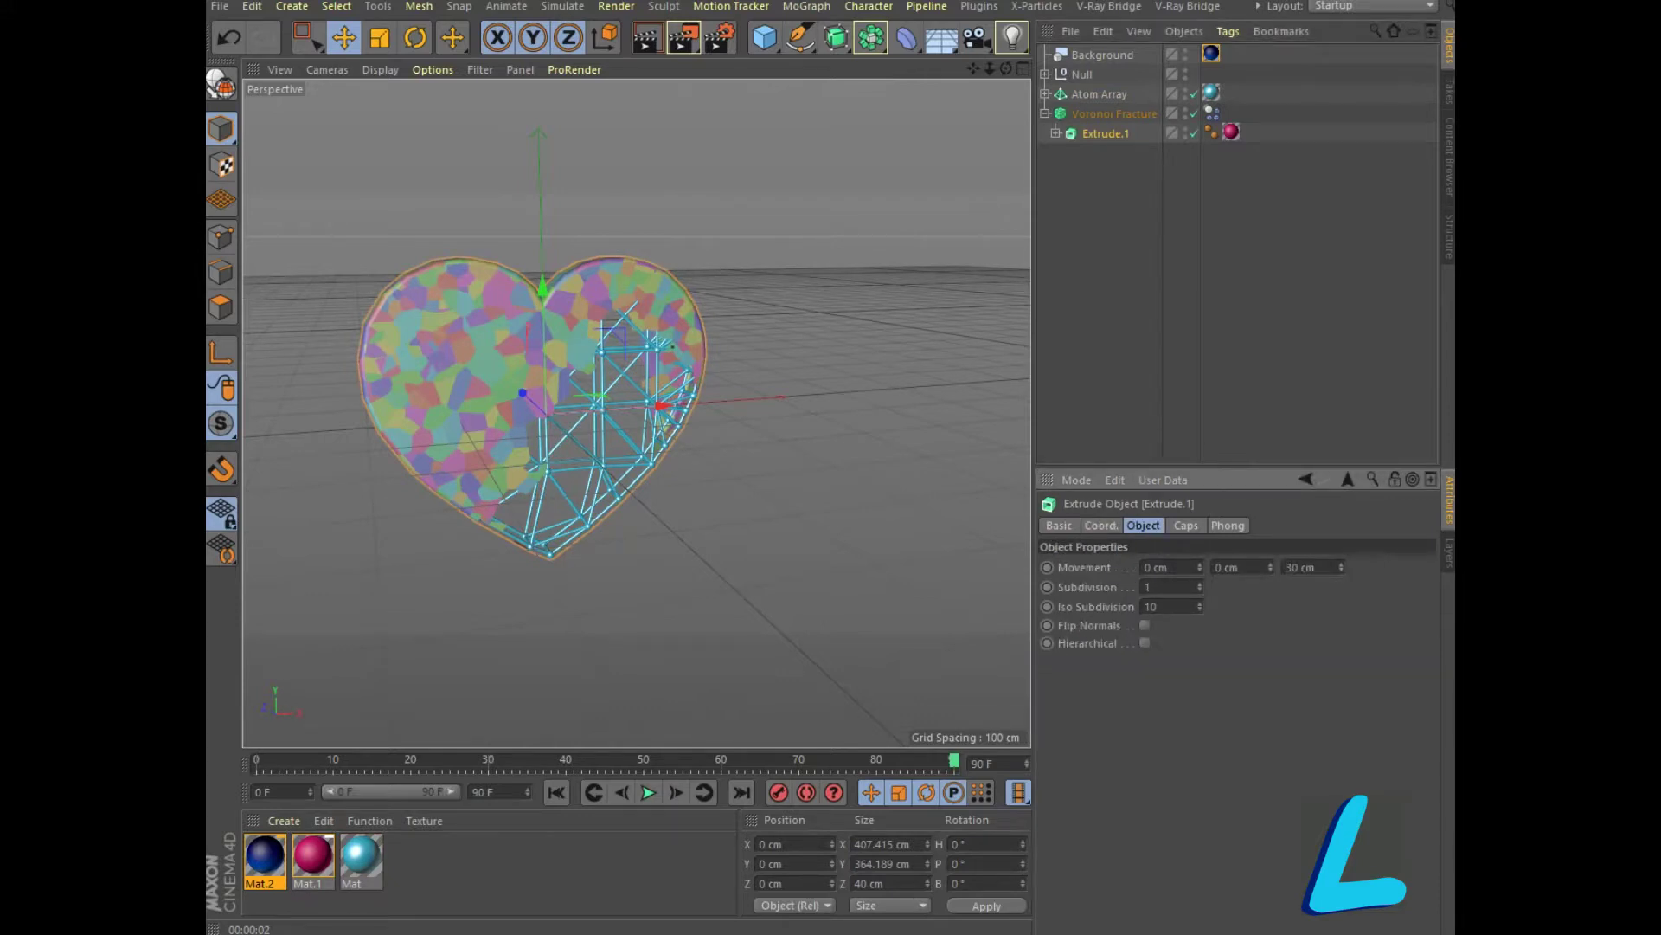
Check Extrude.1's caps settings, then add a light raised high above the heart and test-render
left_click(1185, 525)
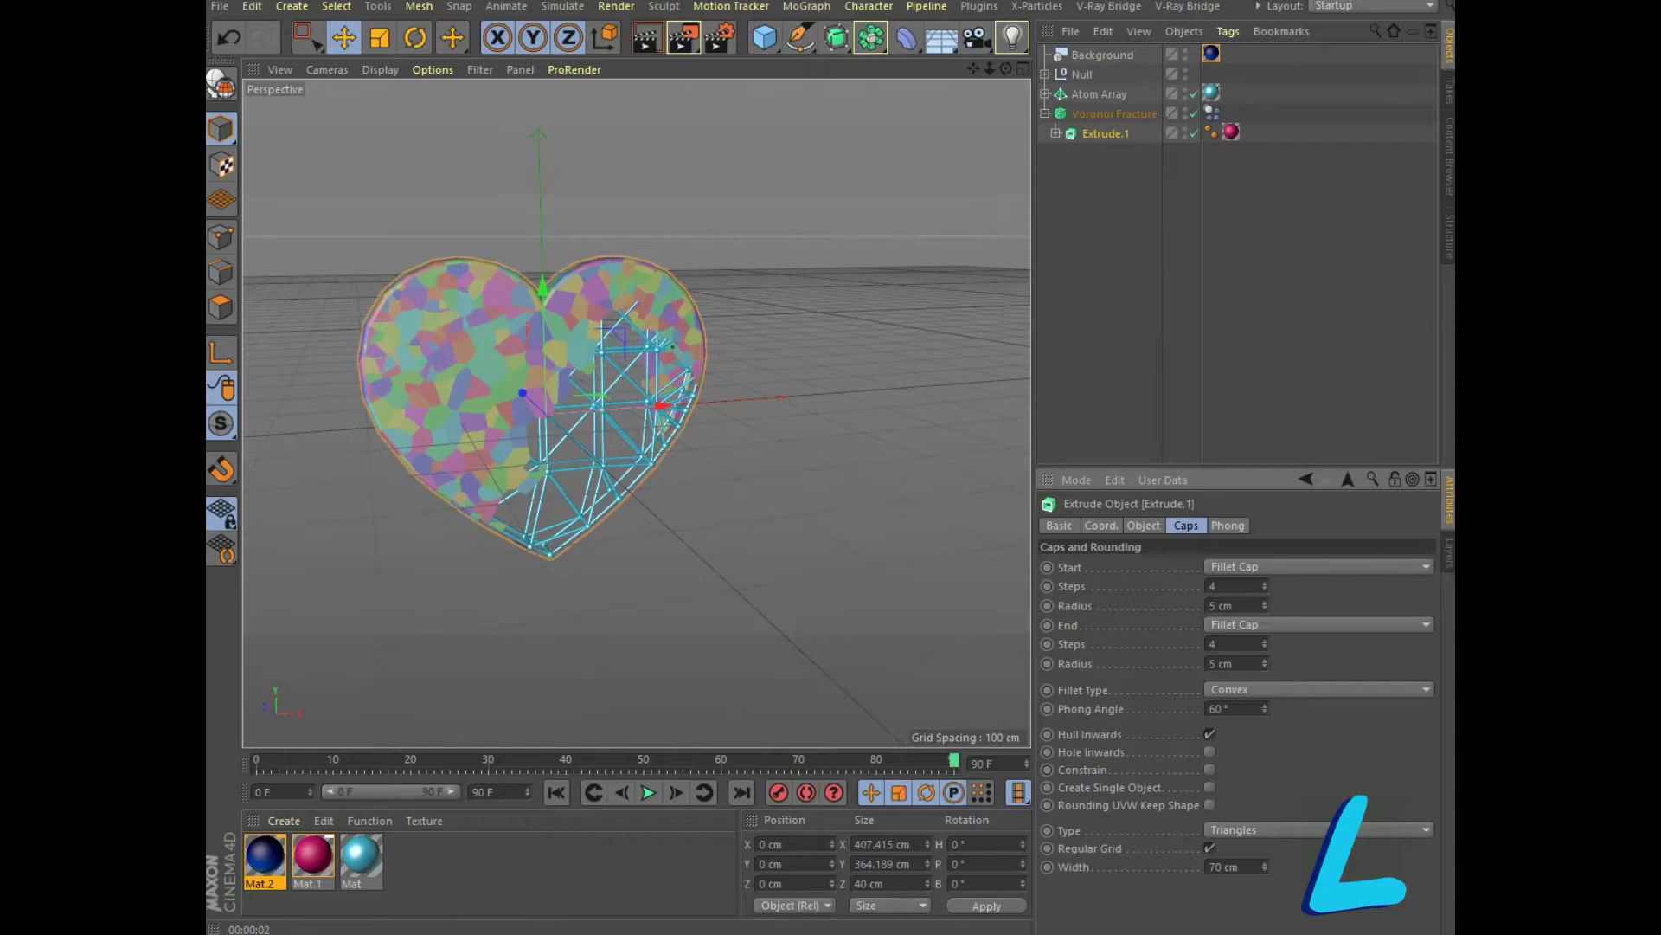
left_click(1013, 37)
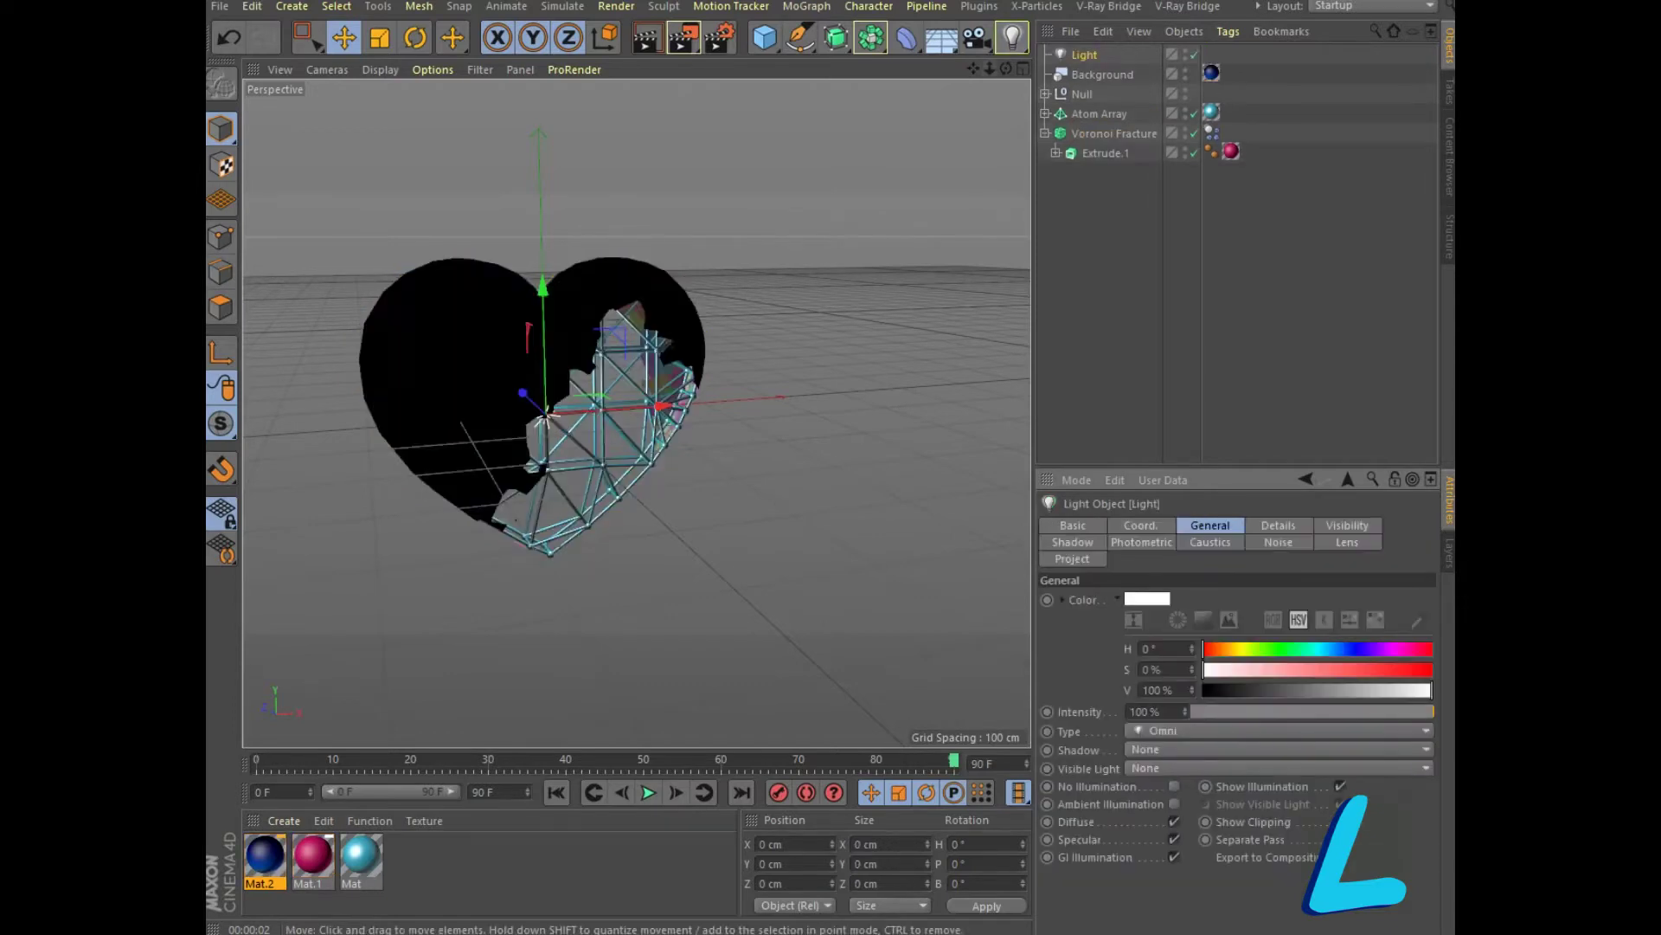
left_click_drag(543, 290, 540, 52)
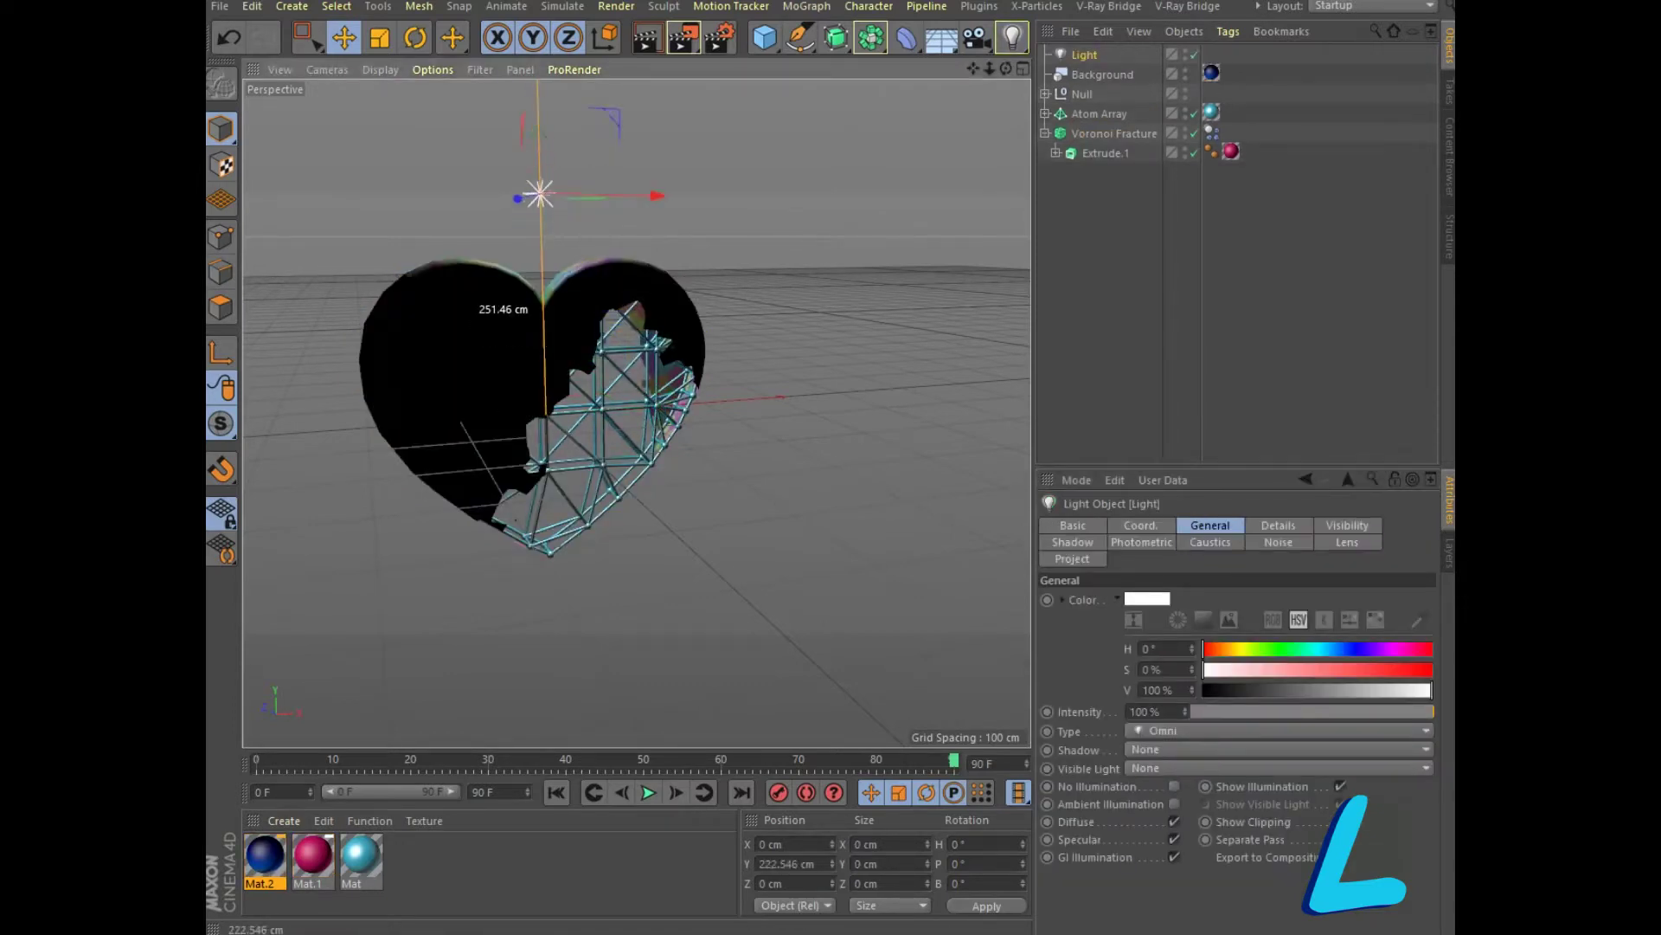
left_click(647, 39)
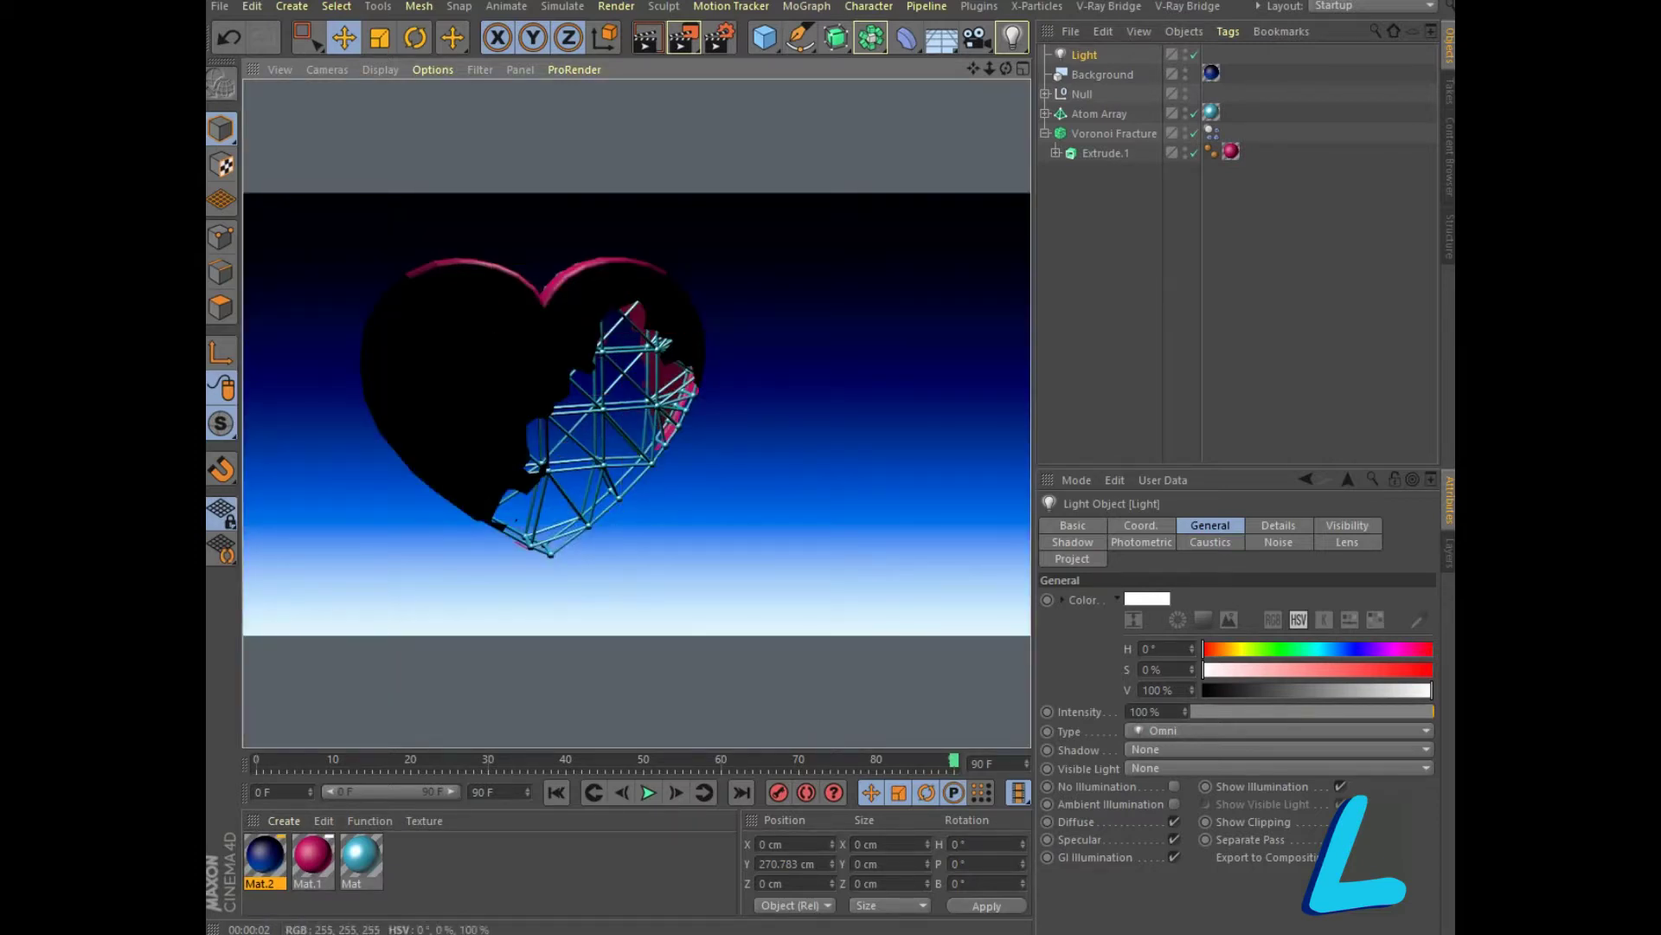
Give the light Area shadows, test a tilted rotation, and undo it back to 0°
left_click(1279, 749)
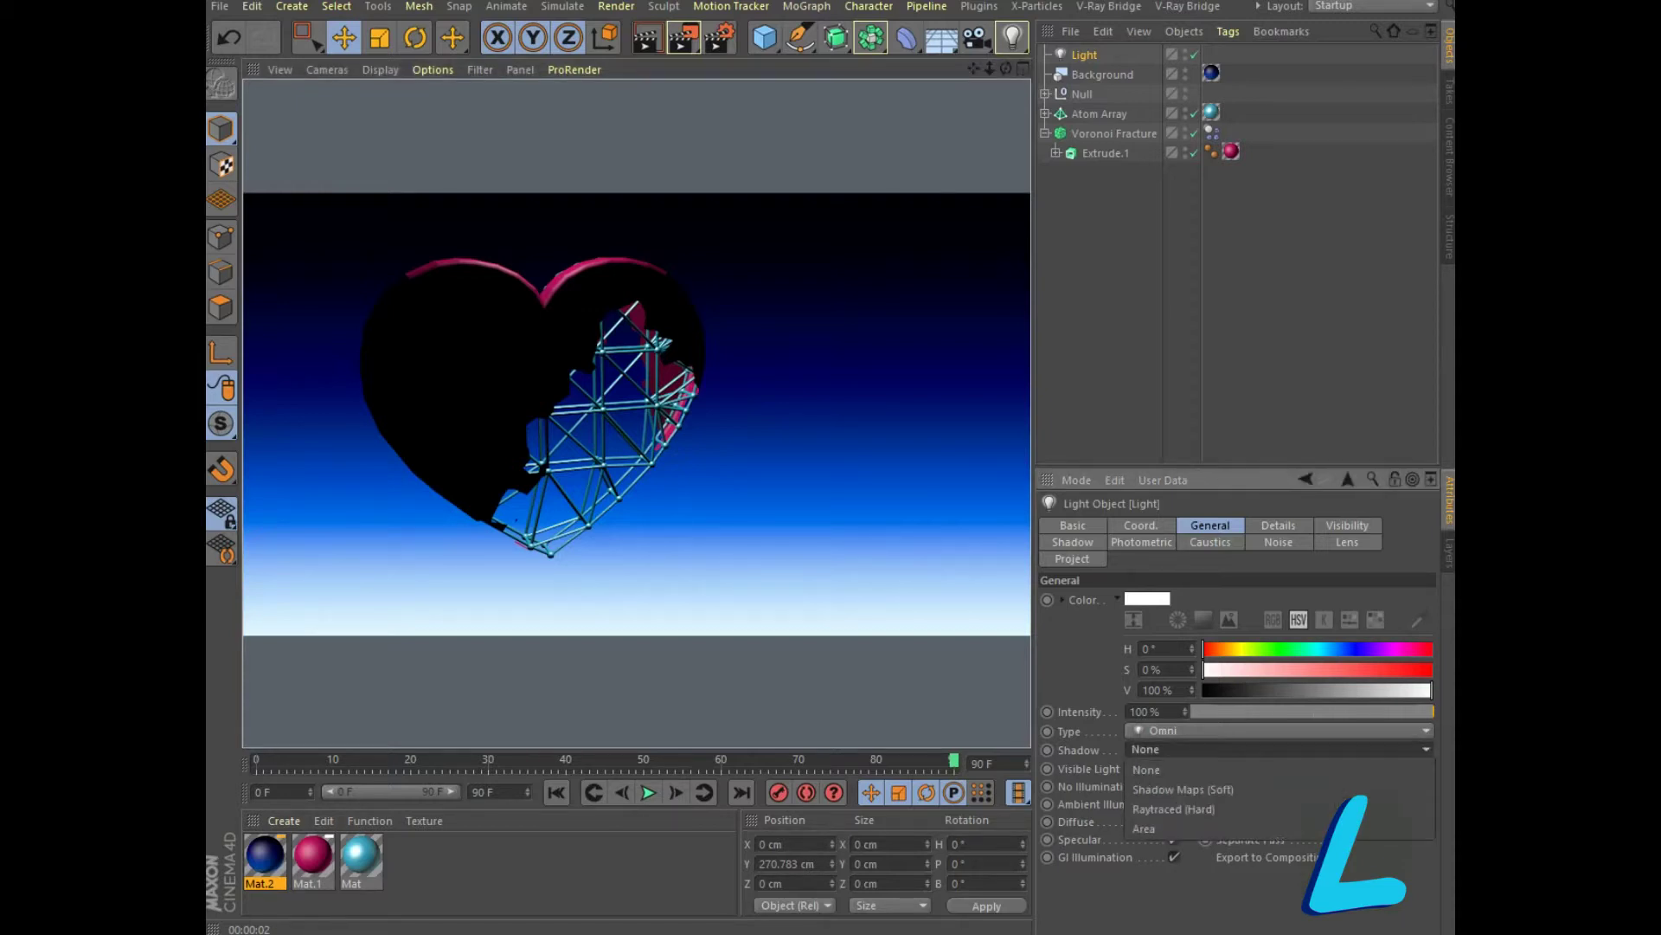
left_click(1144, 828)
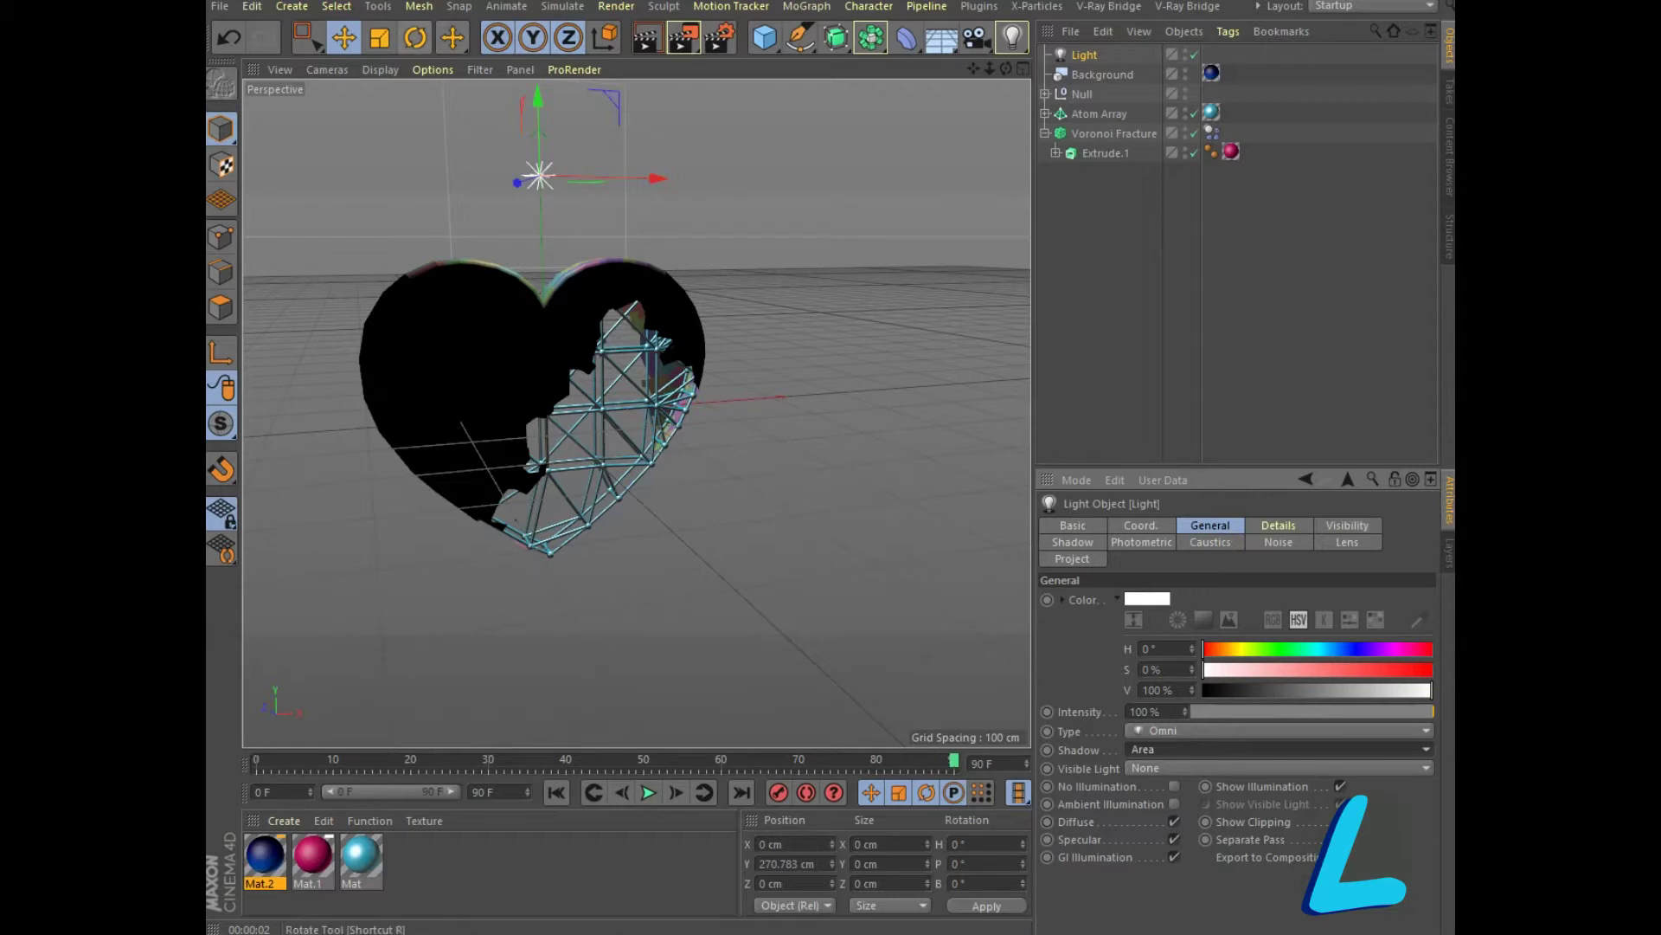
left_click(415, 38)
left_click_drag(556, 208, 551, 470)
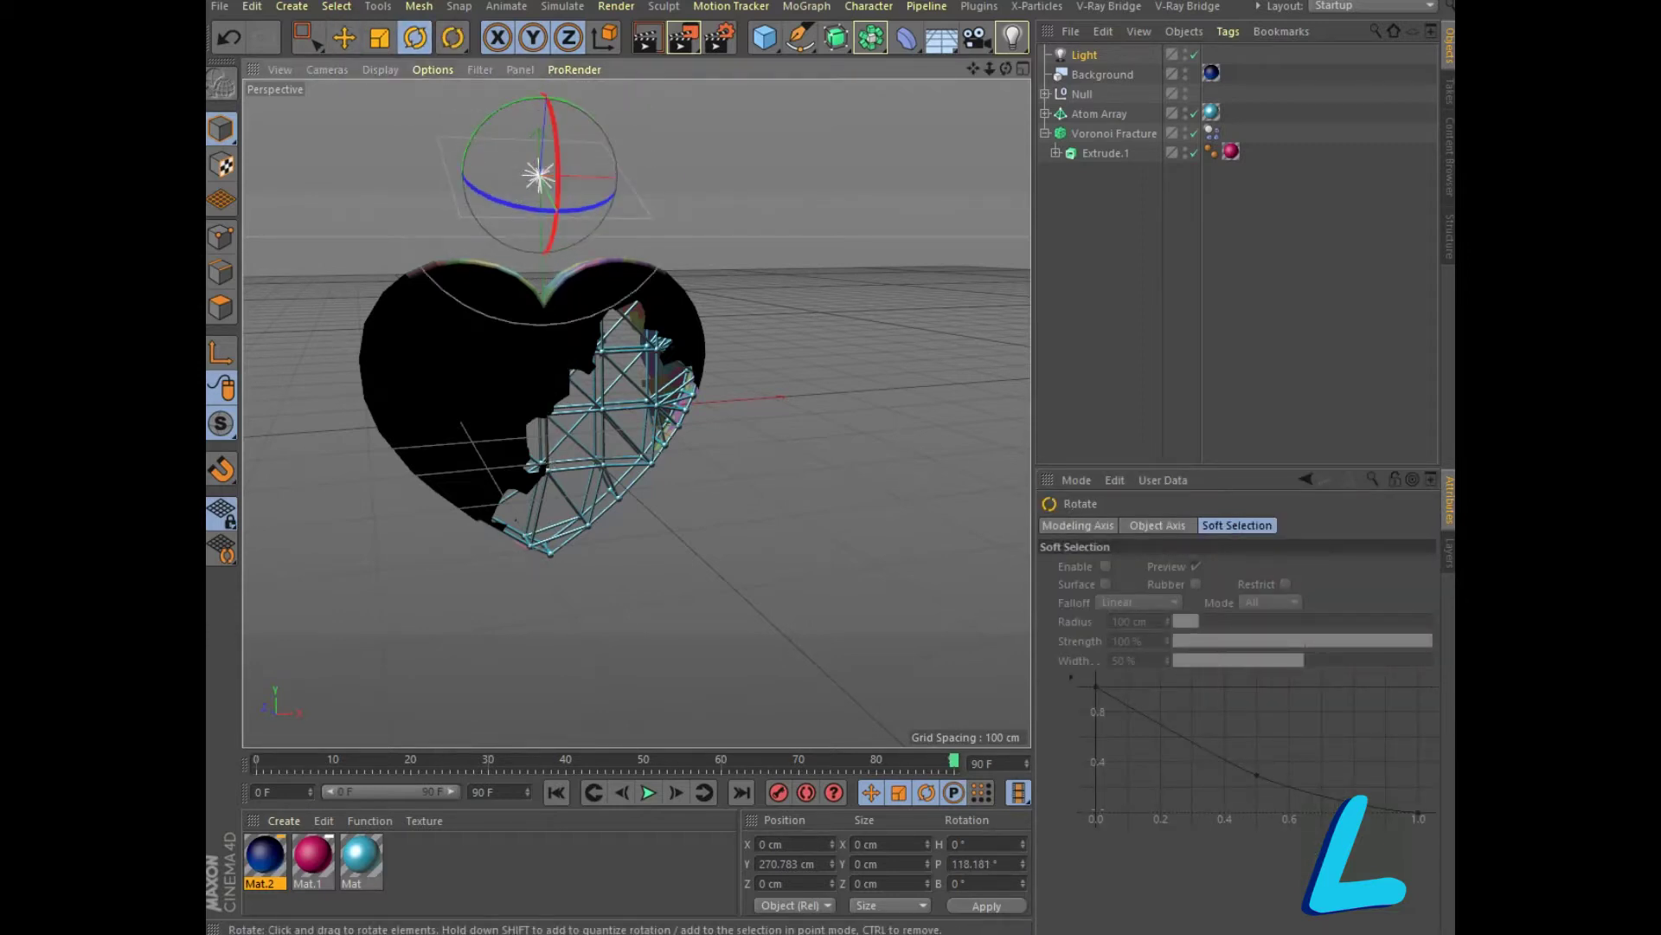
key("ctrl+r")
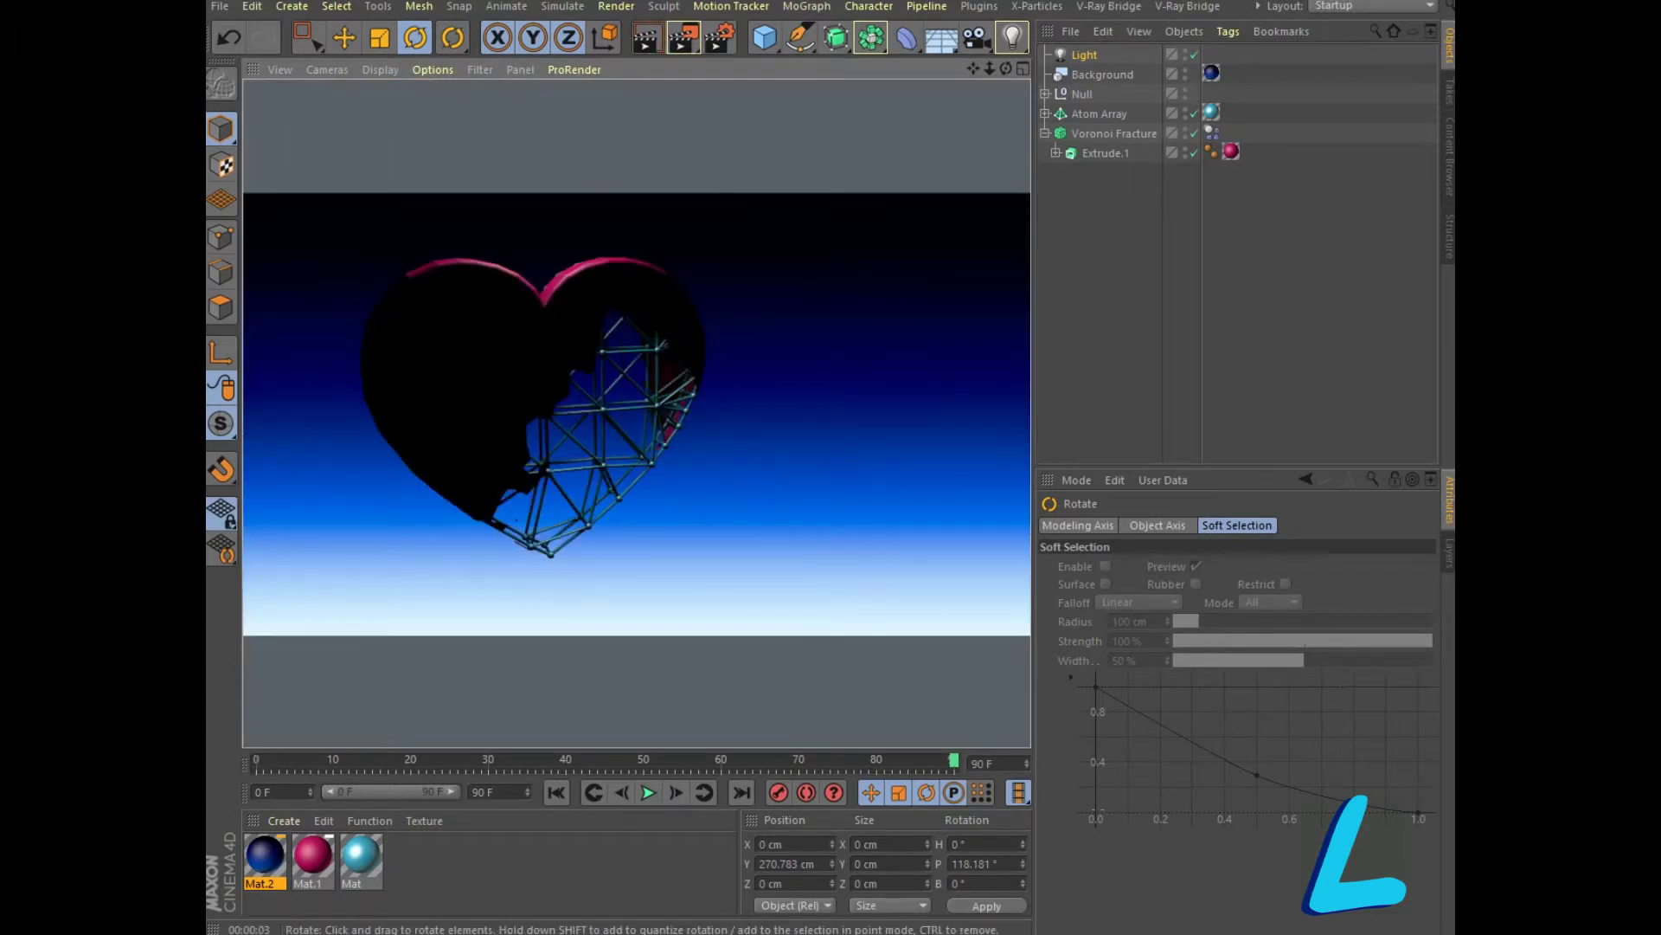
left_click(1085, 55)
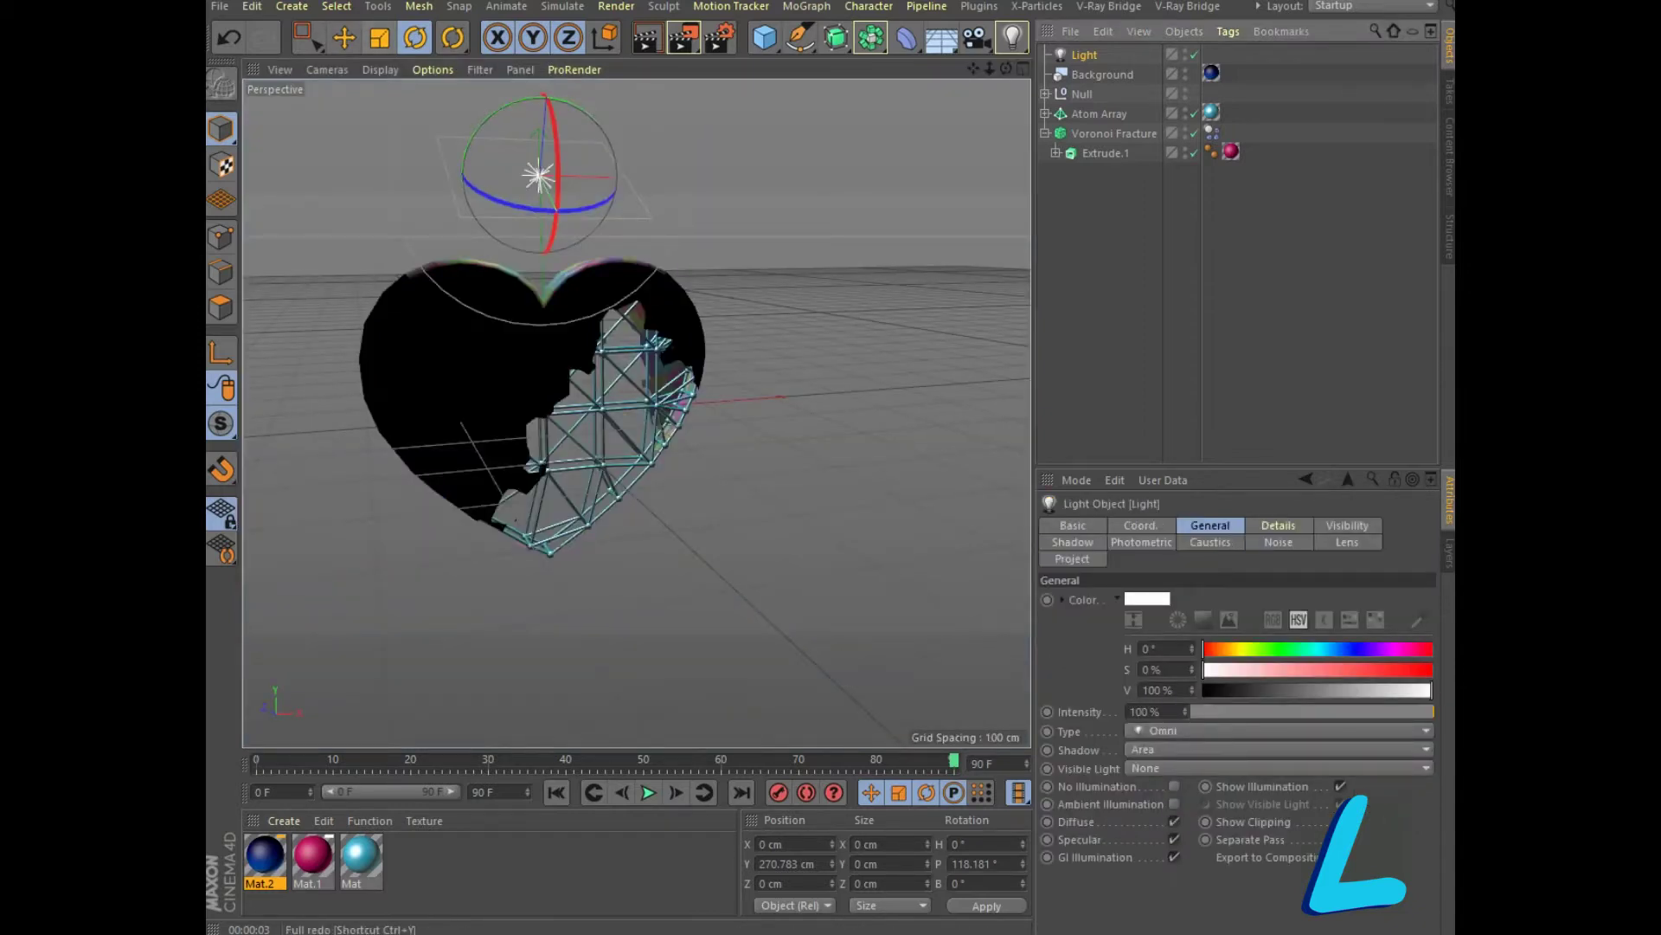
left_click(230, 38)
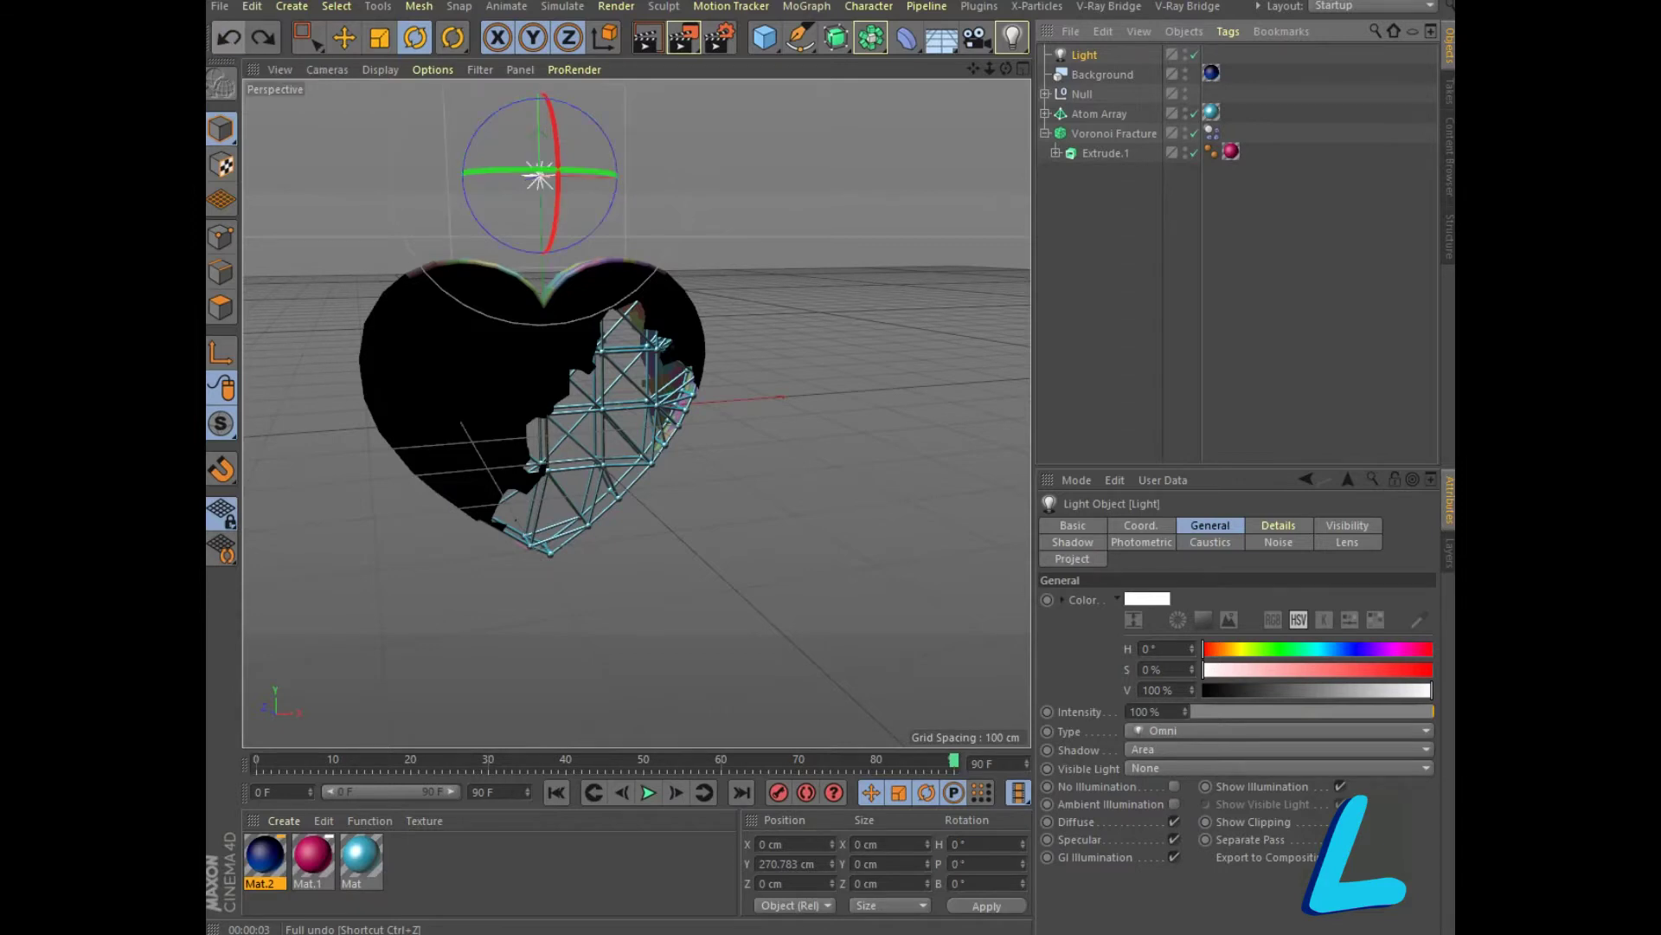
left_click(230, 38)
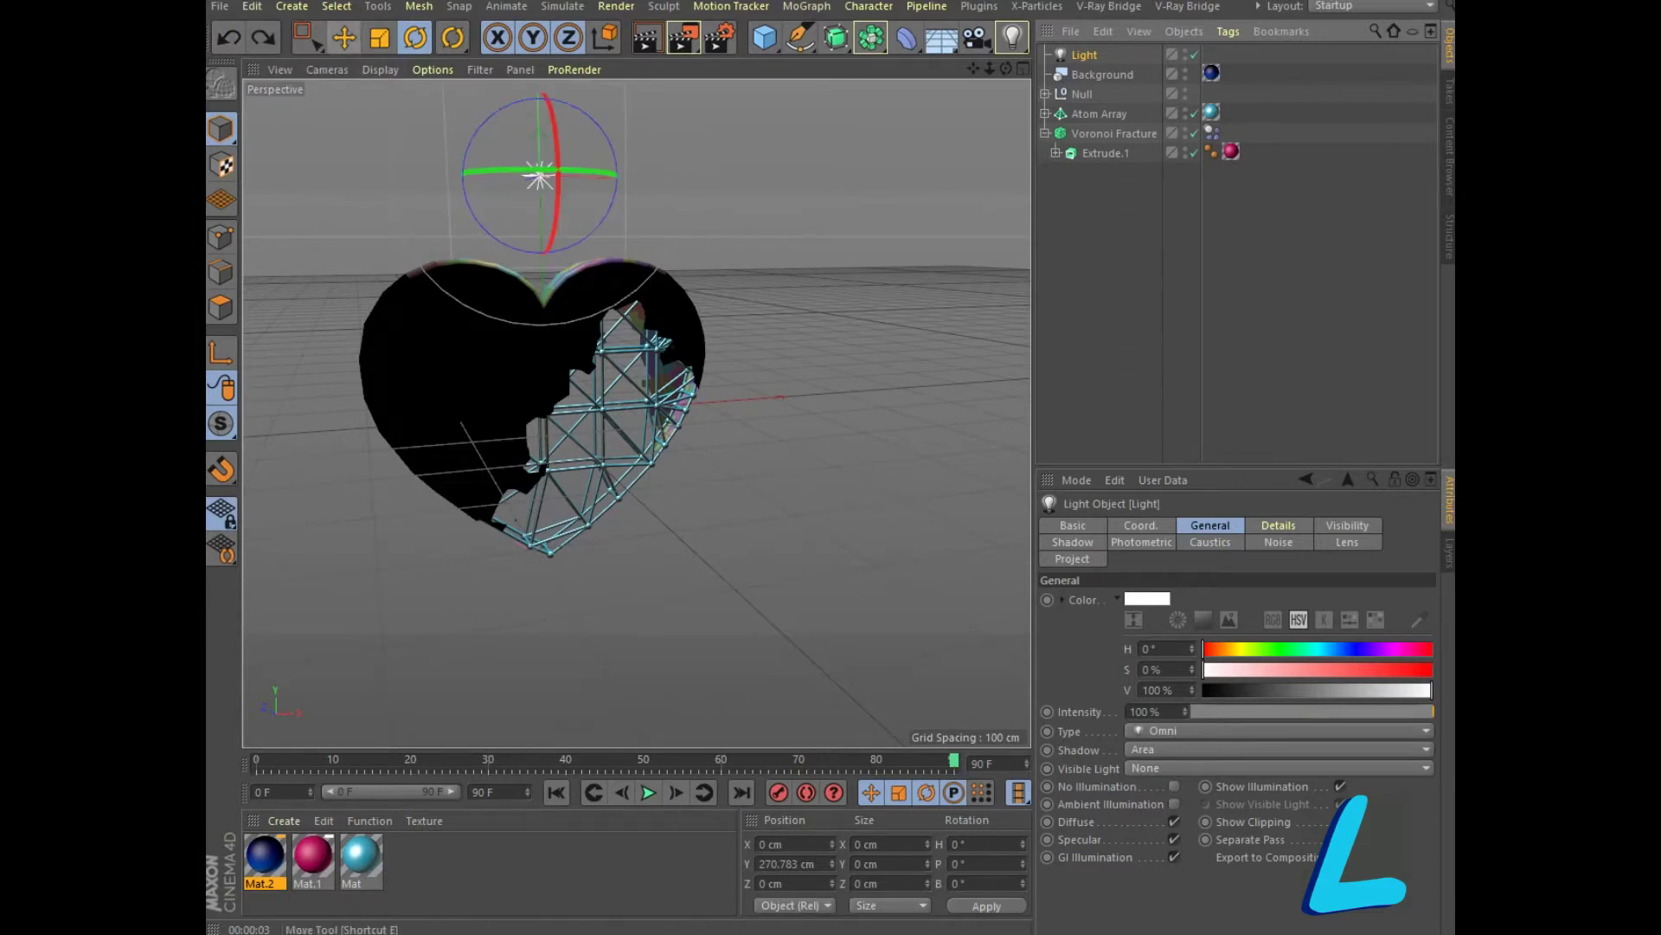
Lower the light to Y 31.778 cm and render a preview
left_click(343, 38)
left_click_drag(538, 122, 540, 186)
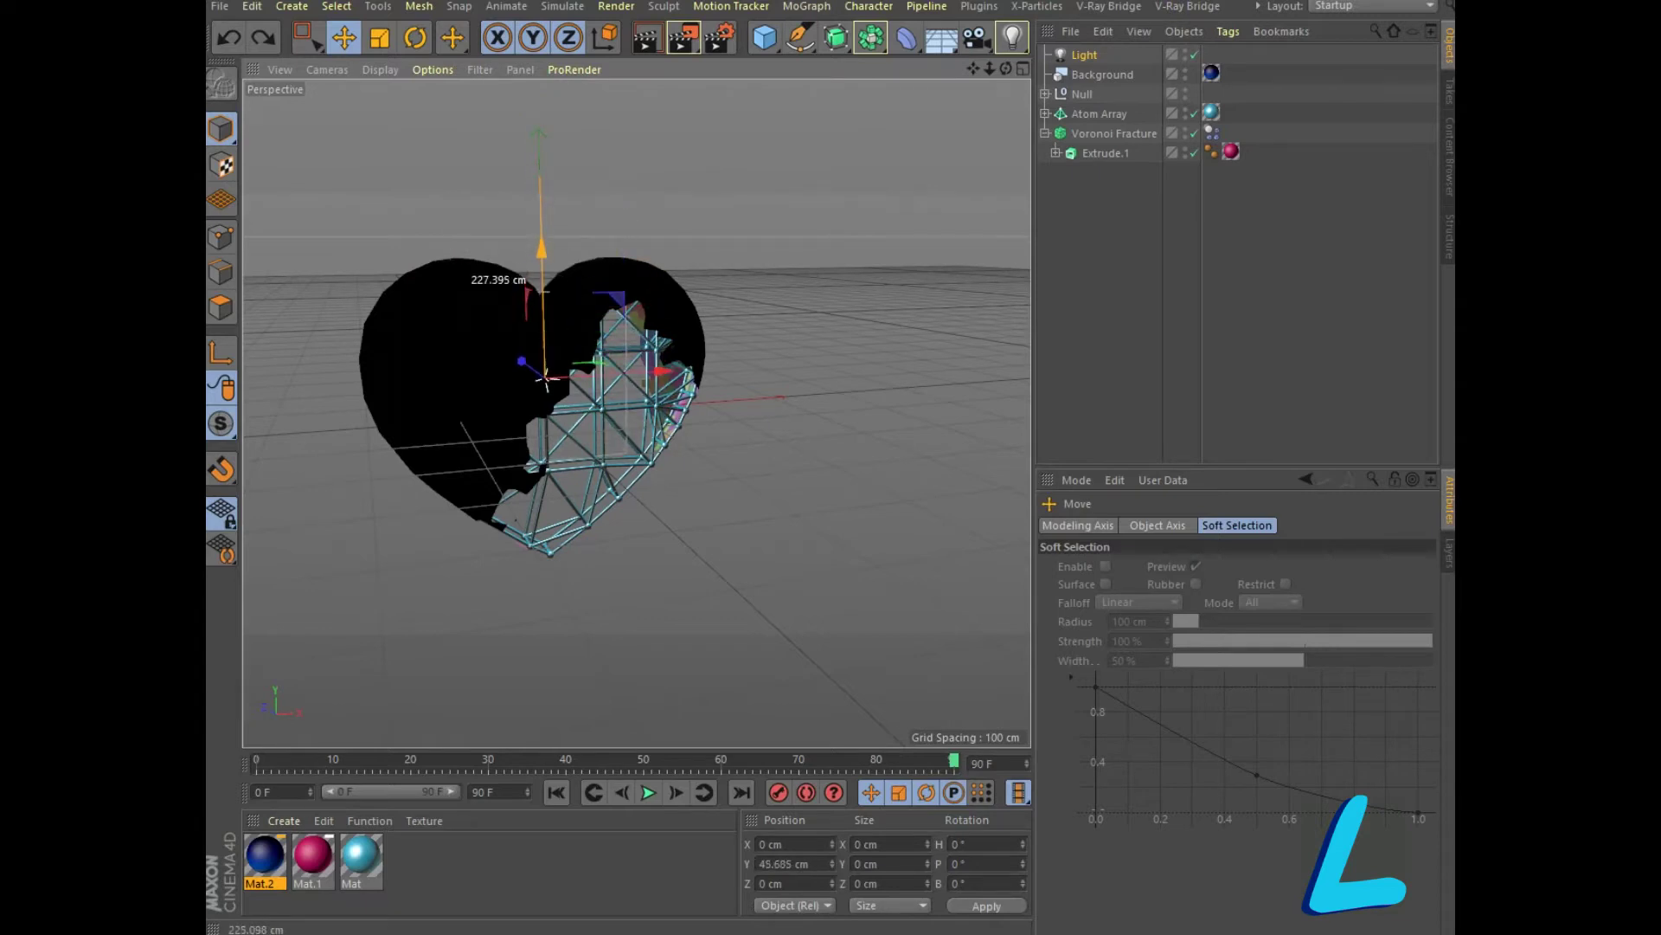
left_click_drag(540, 208, 532, 272)
left_click(644, 38)
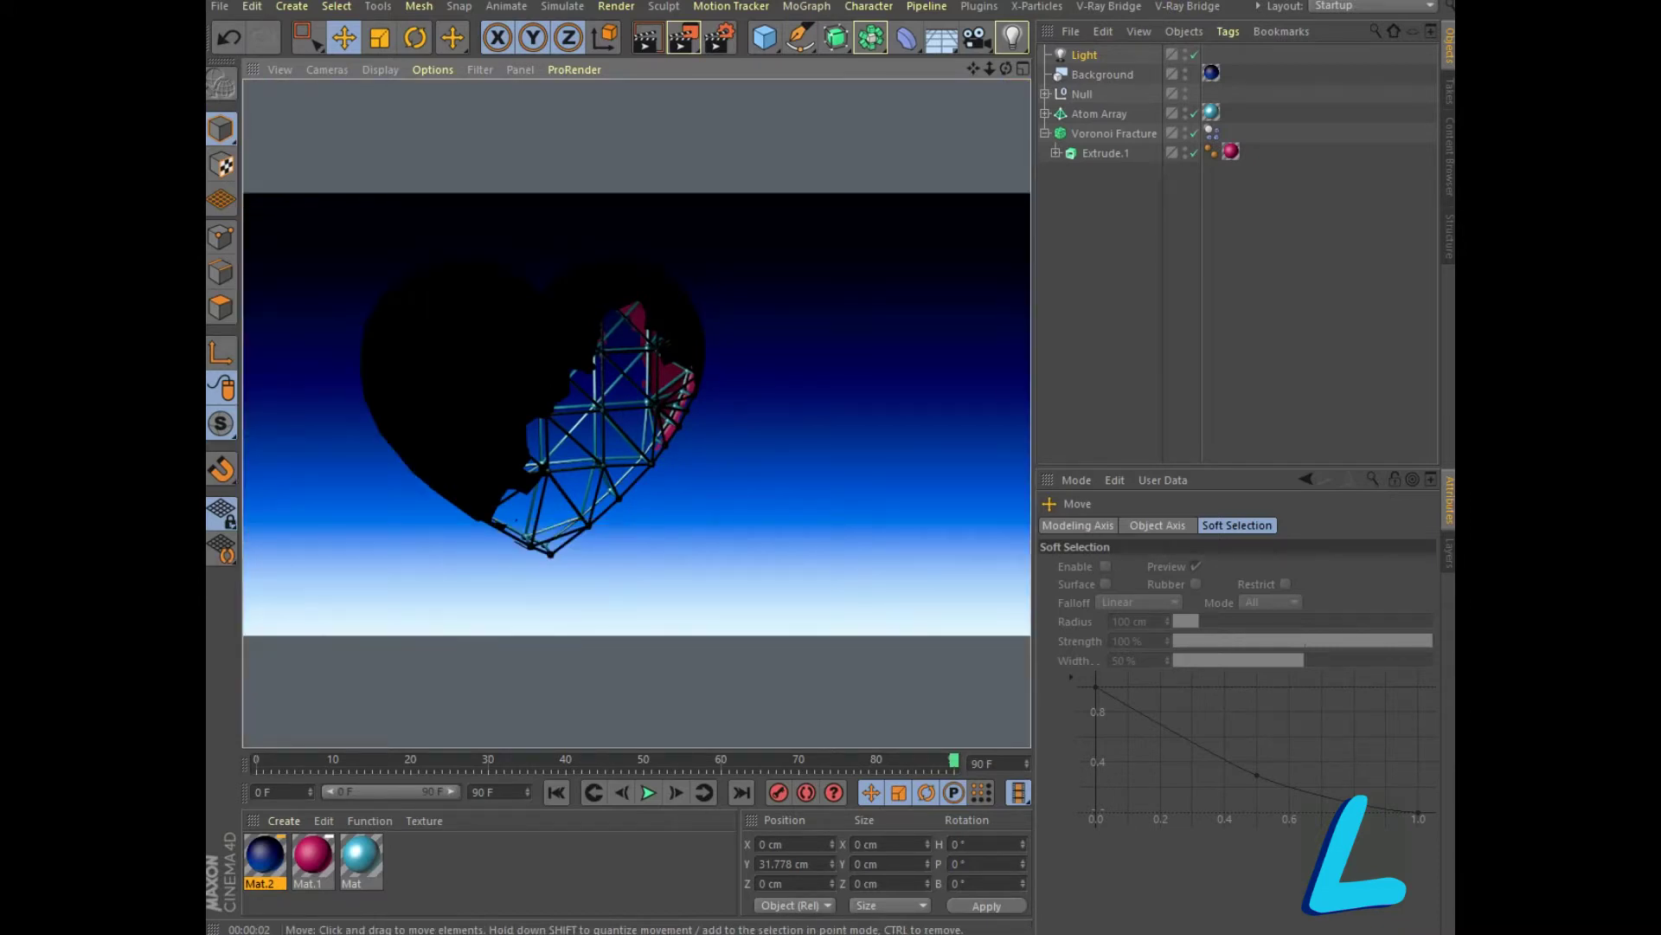
left_click(1084, 55)
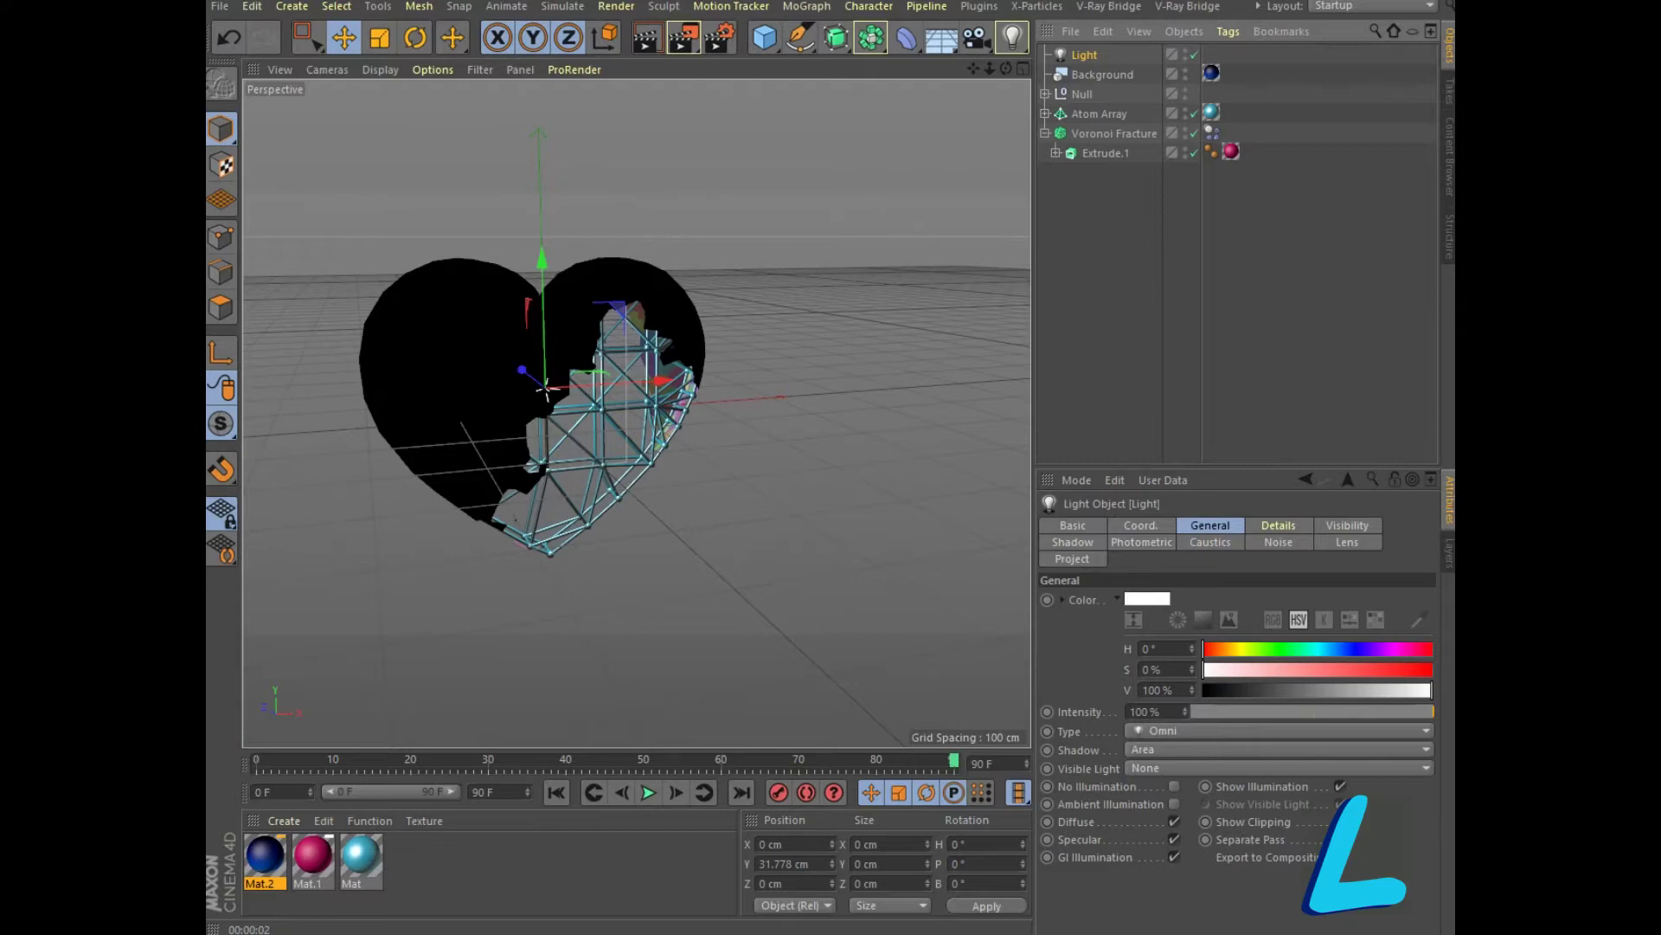
Change the light's colour to pale blue (H 206°, S 63%)
left_click(1278, 767)
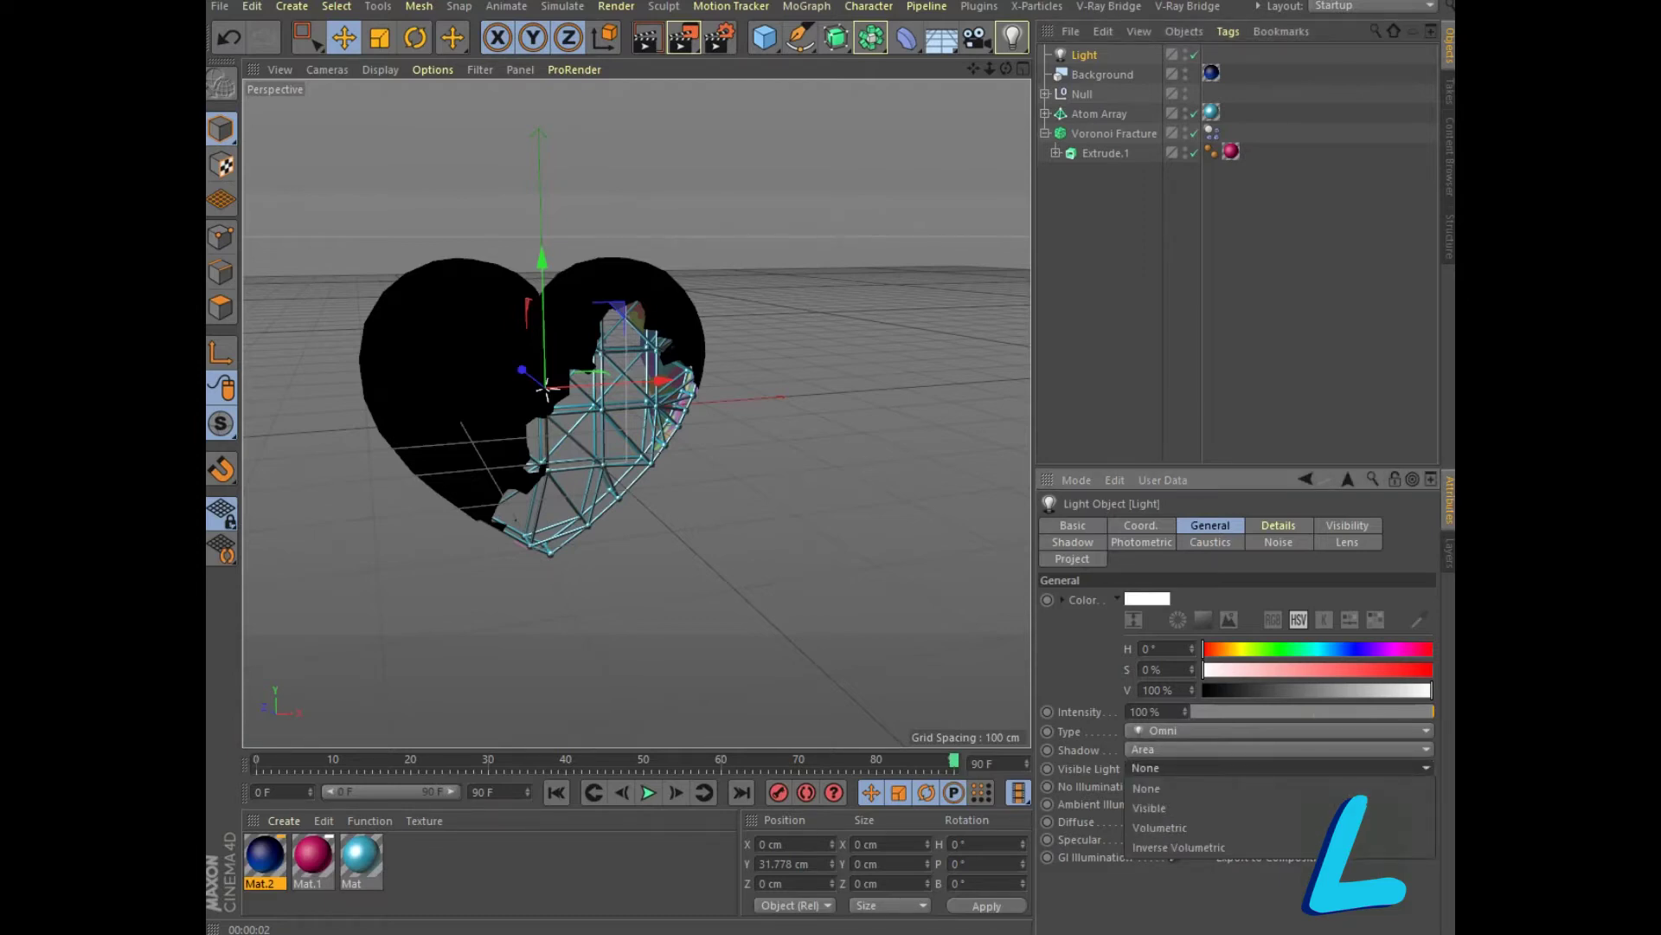
key("Escape")
left_click(1316, 648)
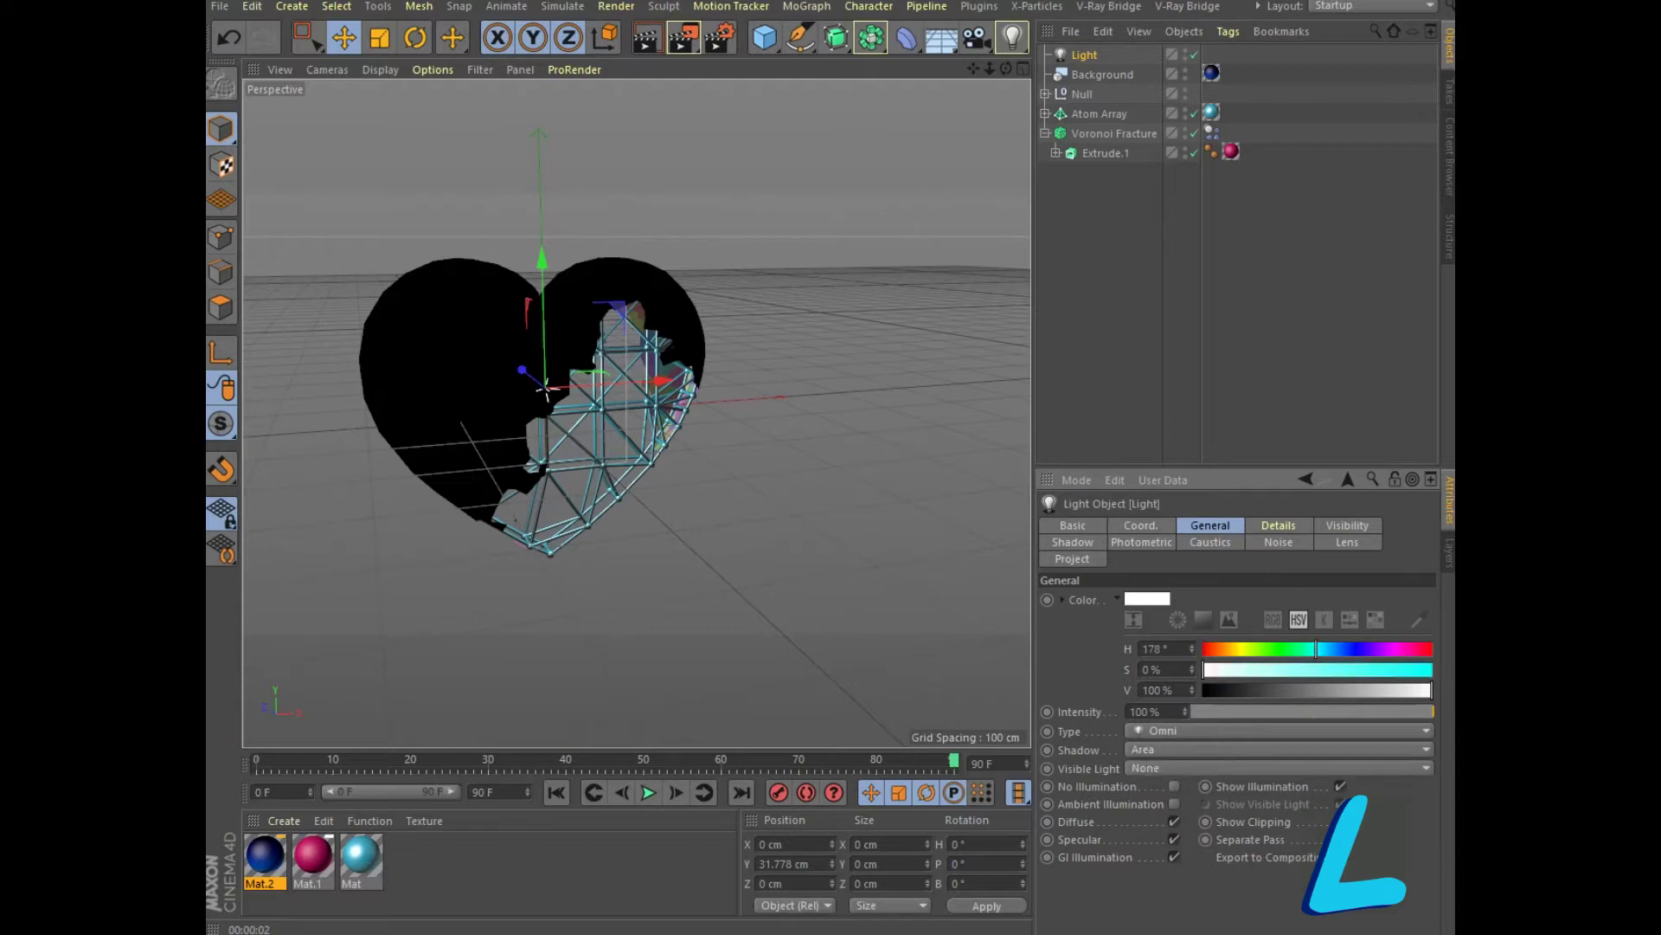
left_click(1332, 648)
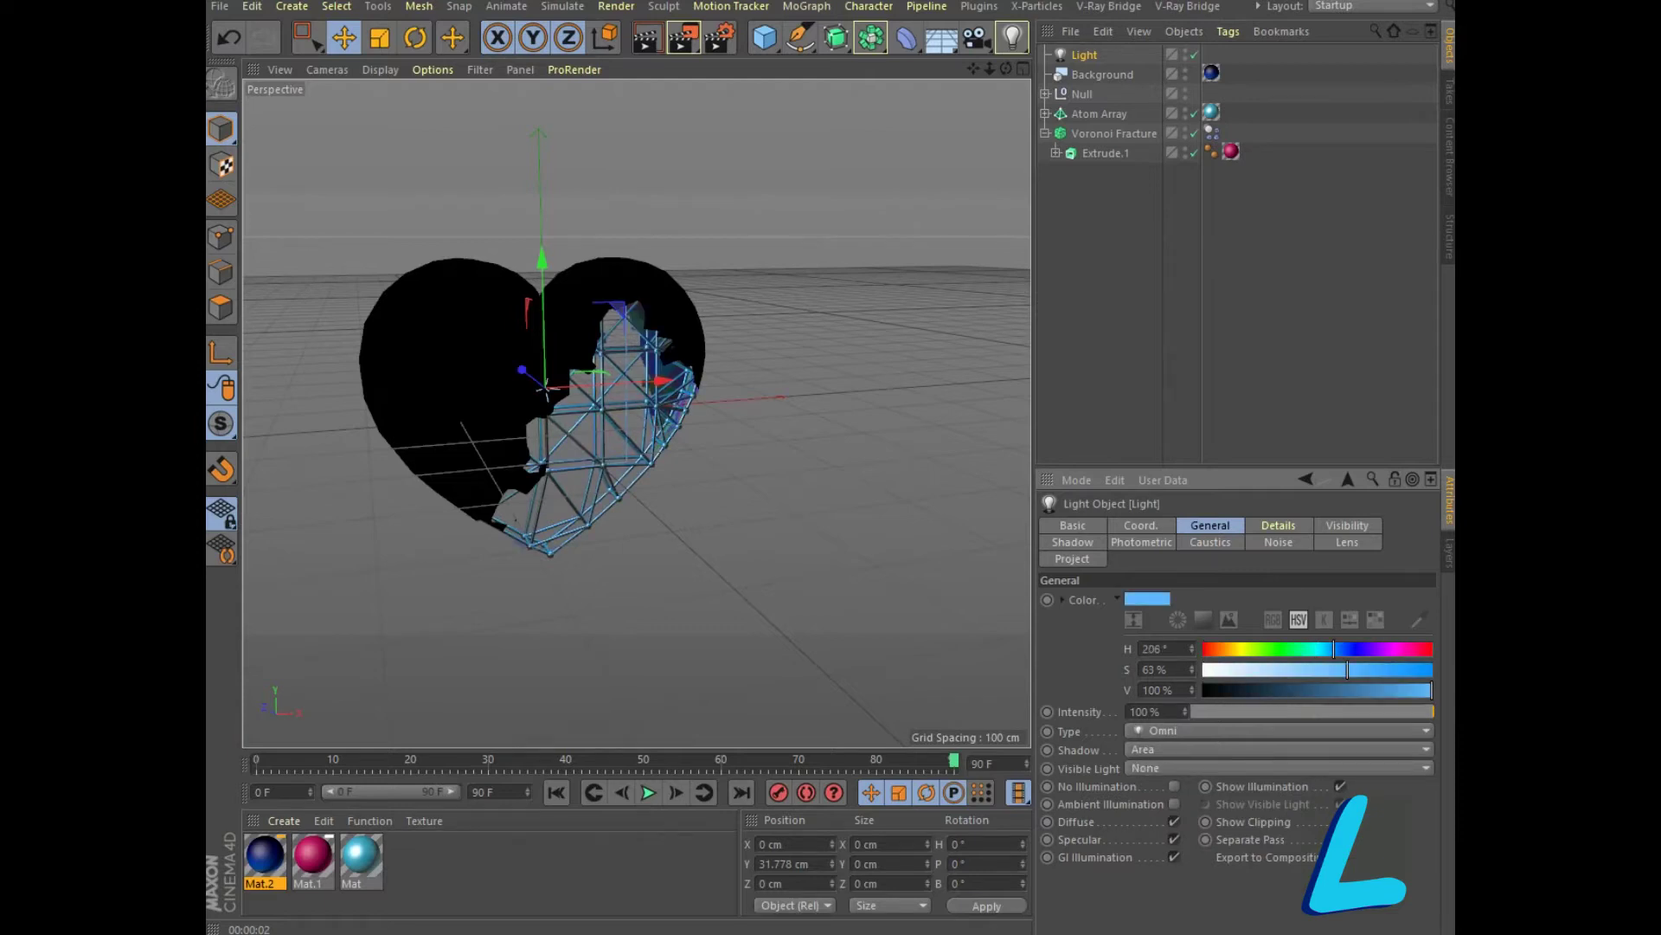
Raise the light to about Y 206.8 cm and pitch it down to -87.5°, trying Scale along the way
left_click_drag(541, 346, 540, 193)
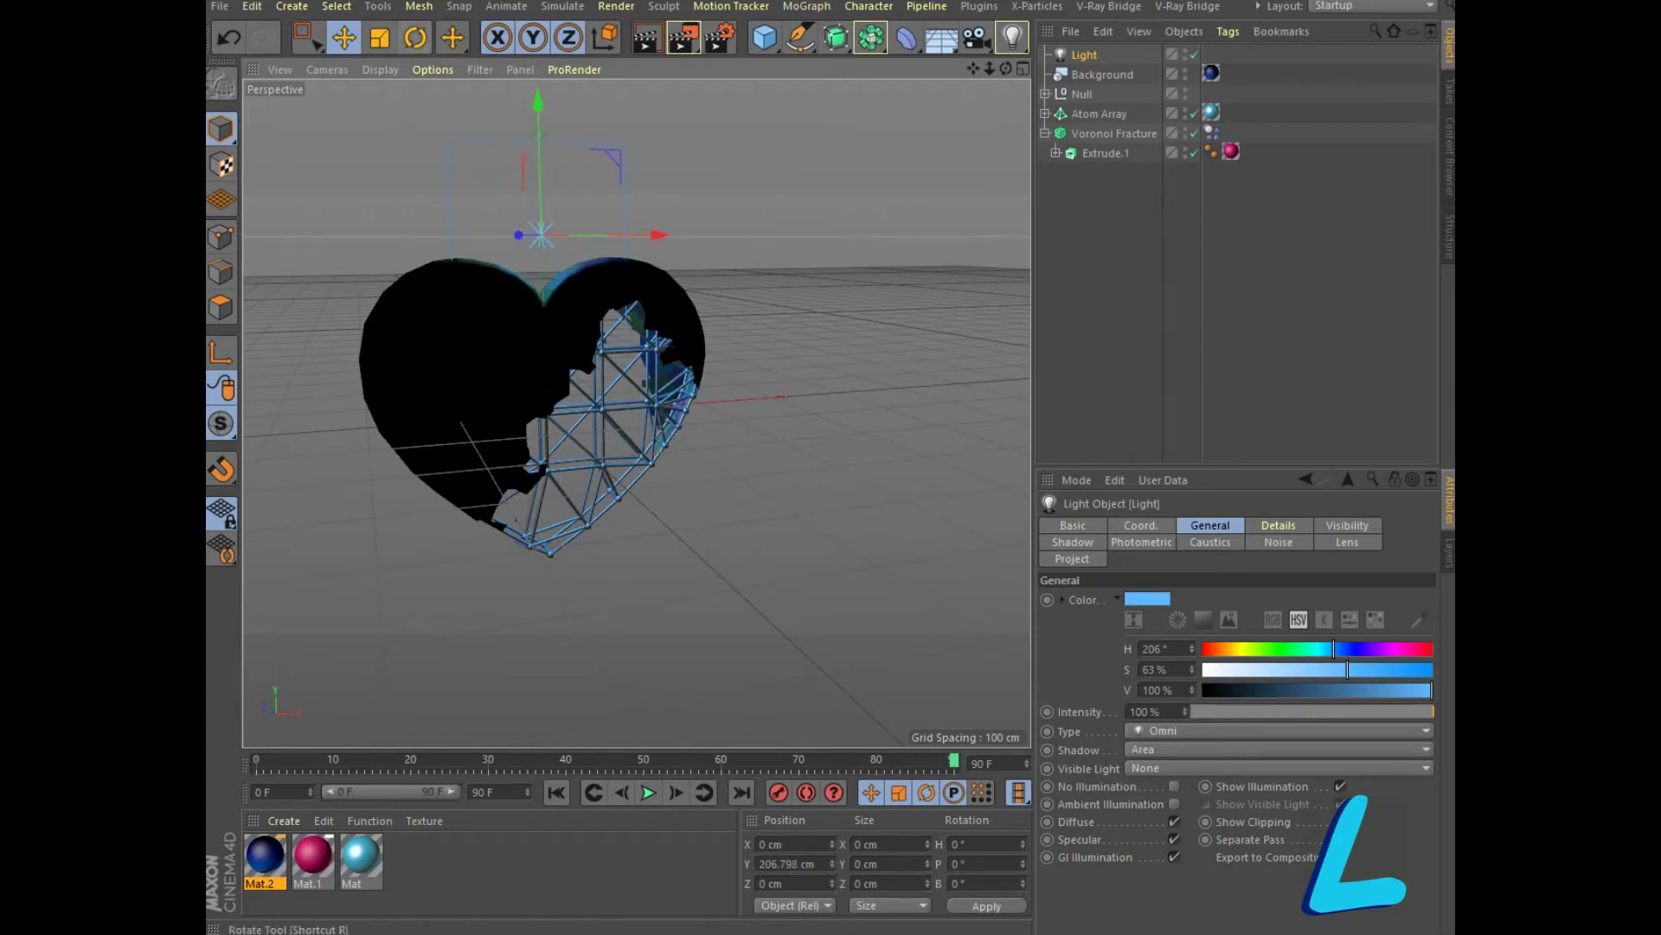
left_click(379, 38)
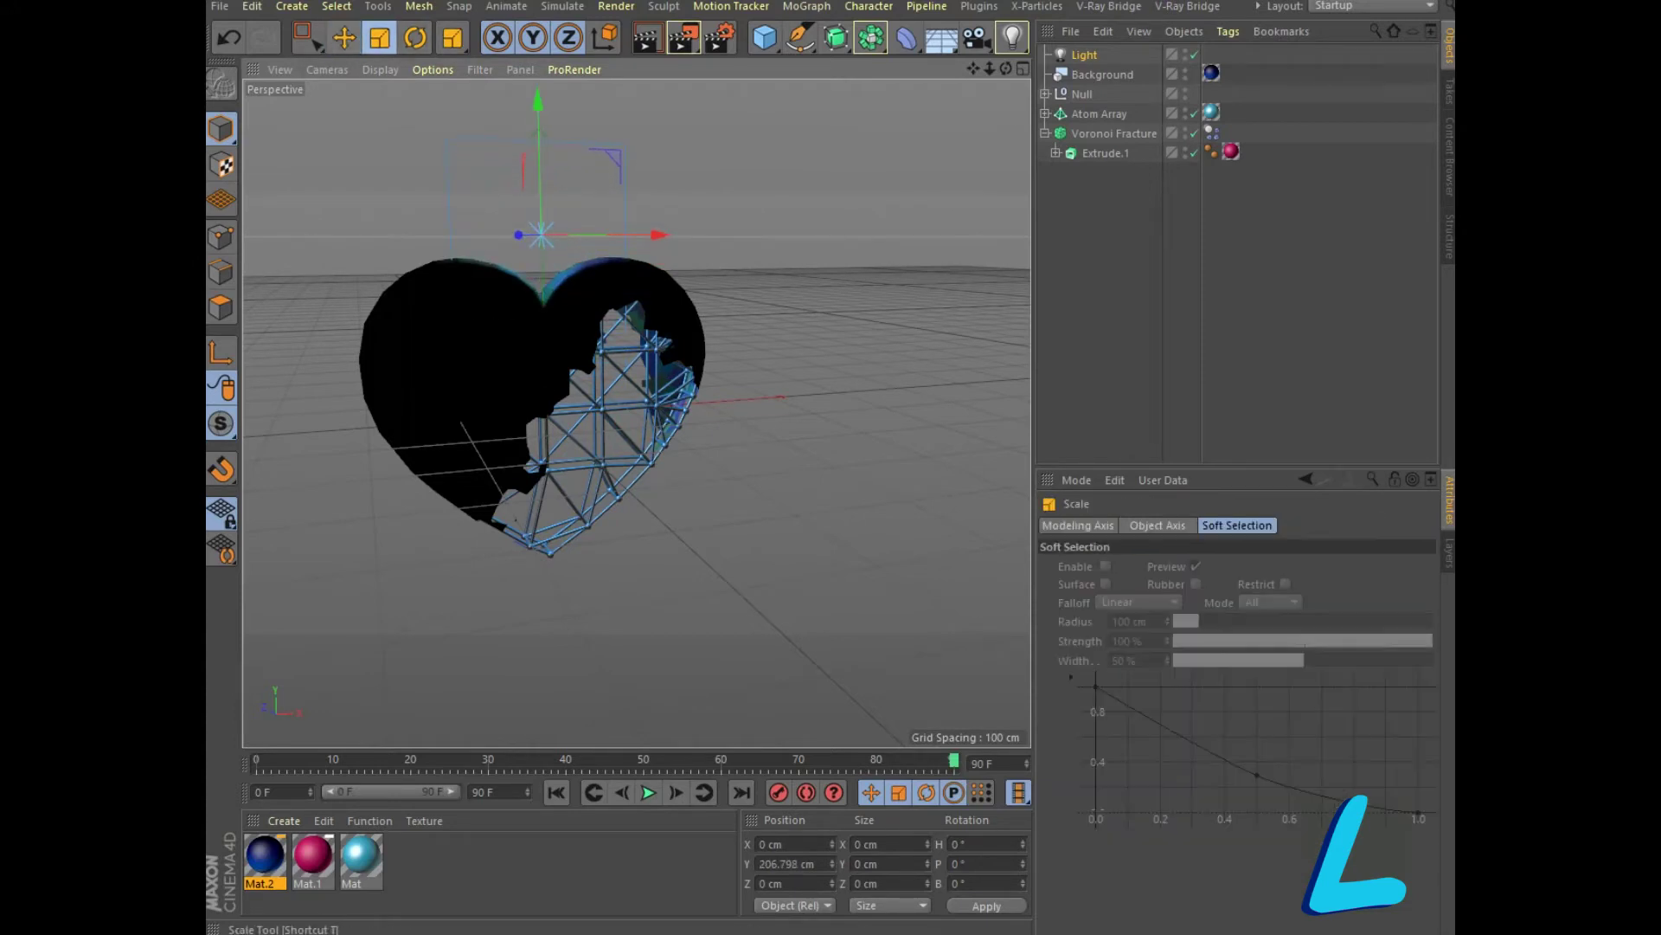
mouse_move(660, 235)
left_mouse_down()
mouse_move(922, 234)
mouse_move(889, 235)
left_mouse_up()
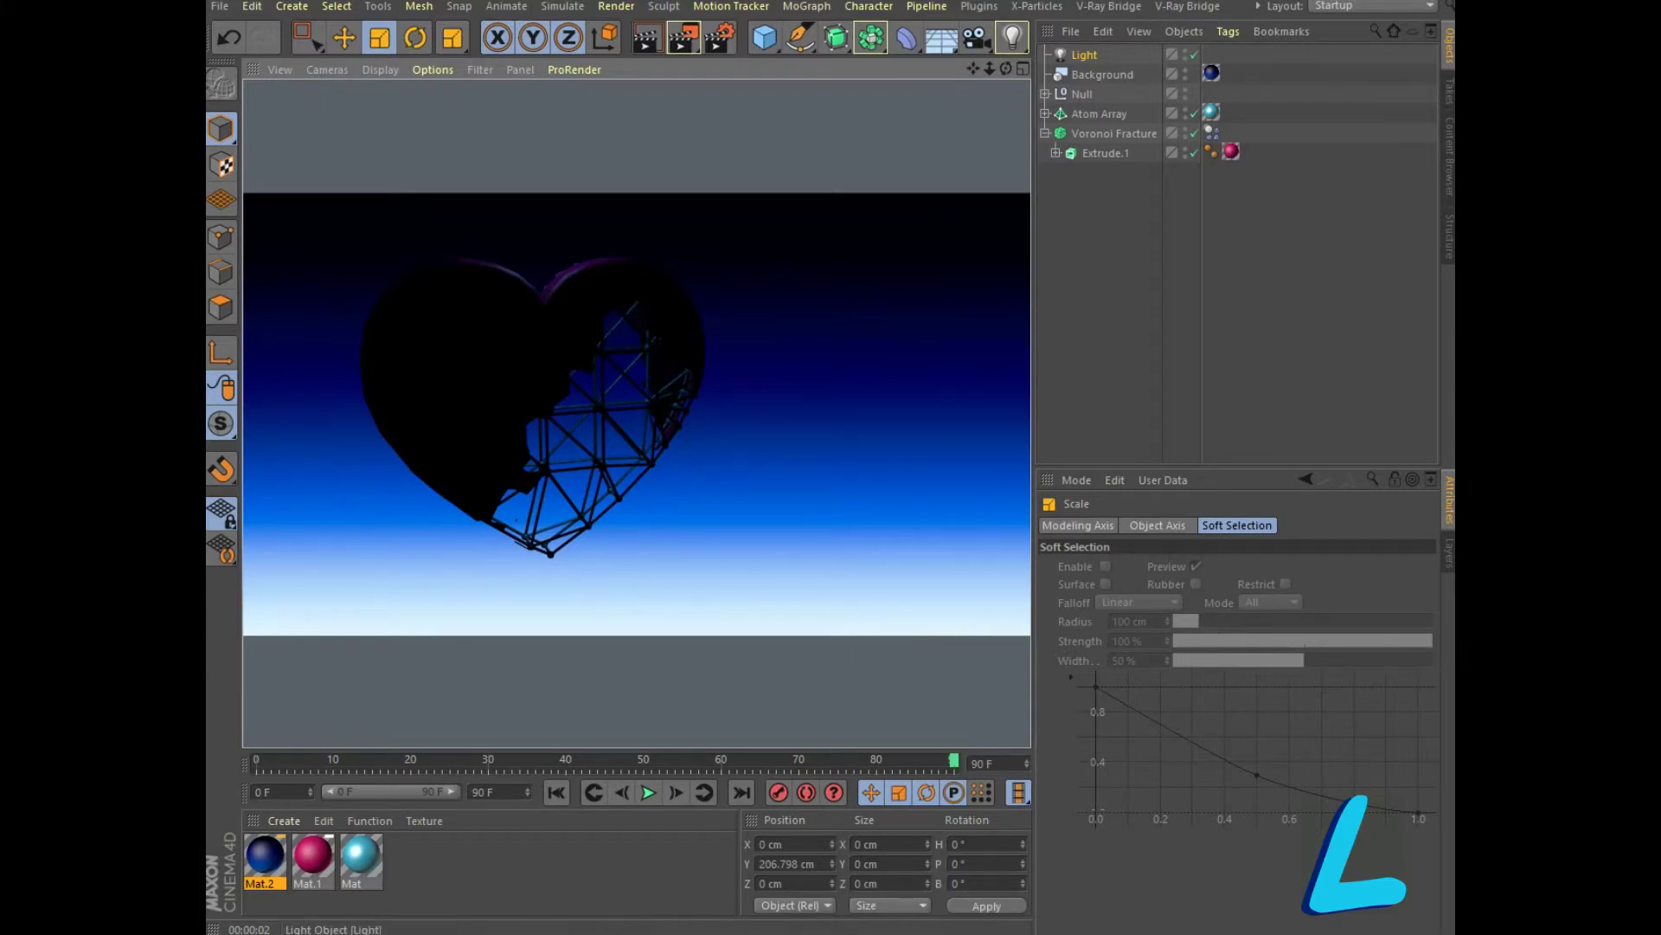
left_click(1084, 55)
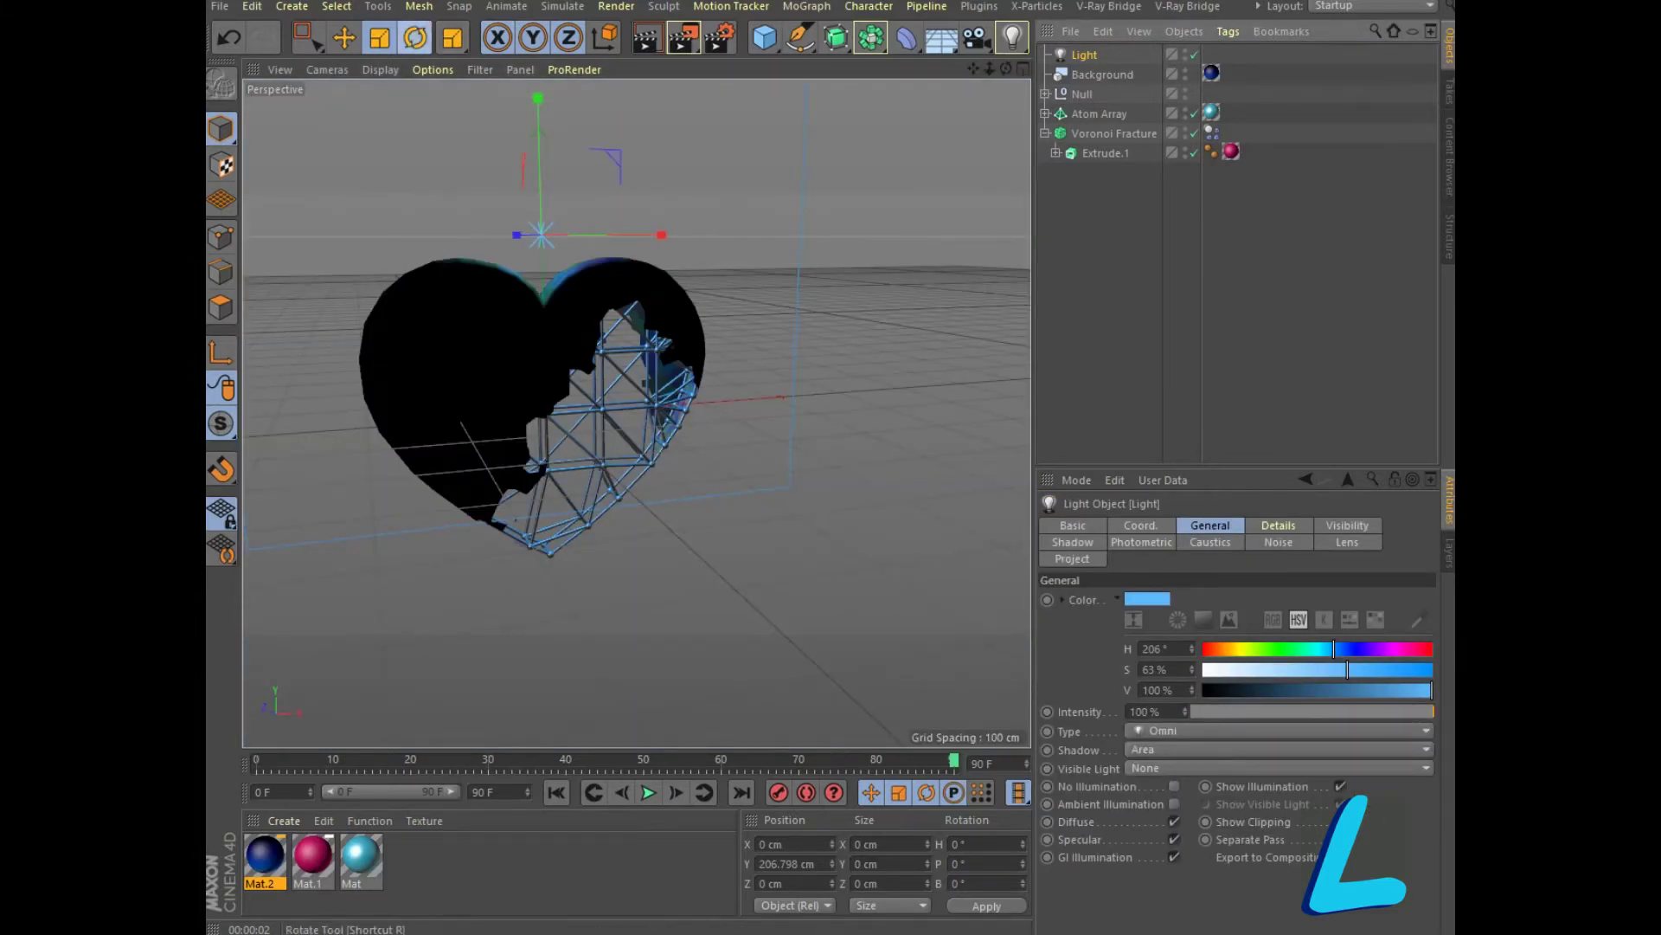
left_click(416, 37)
left_click_drag(559, 259, 555, 227)
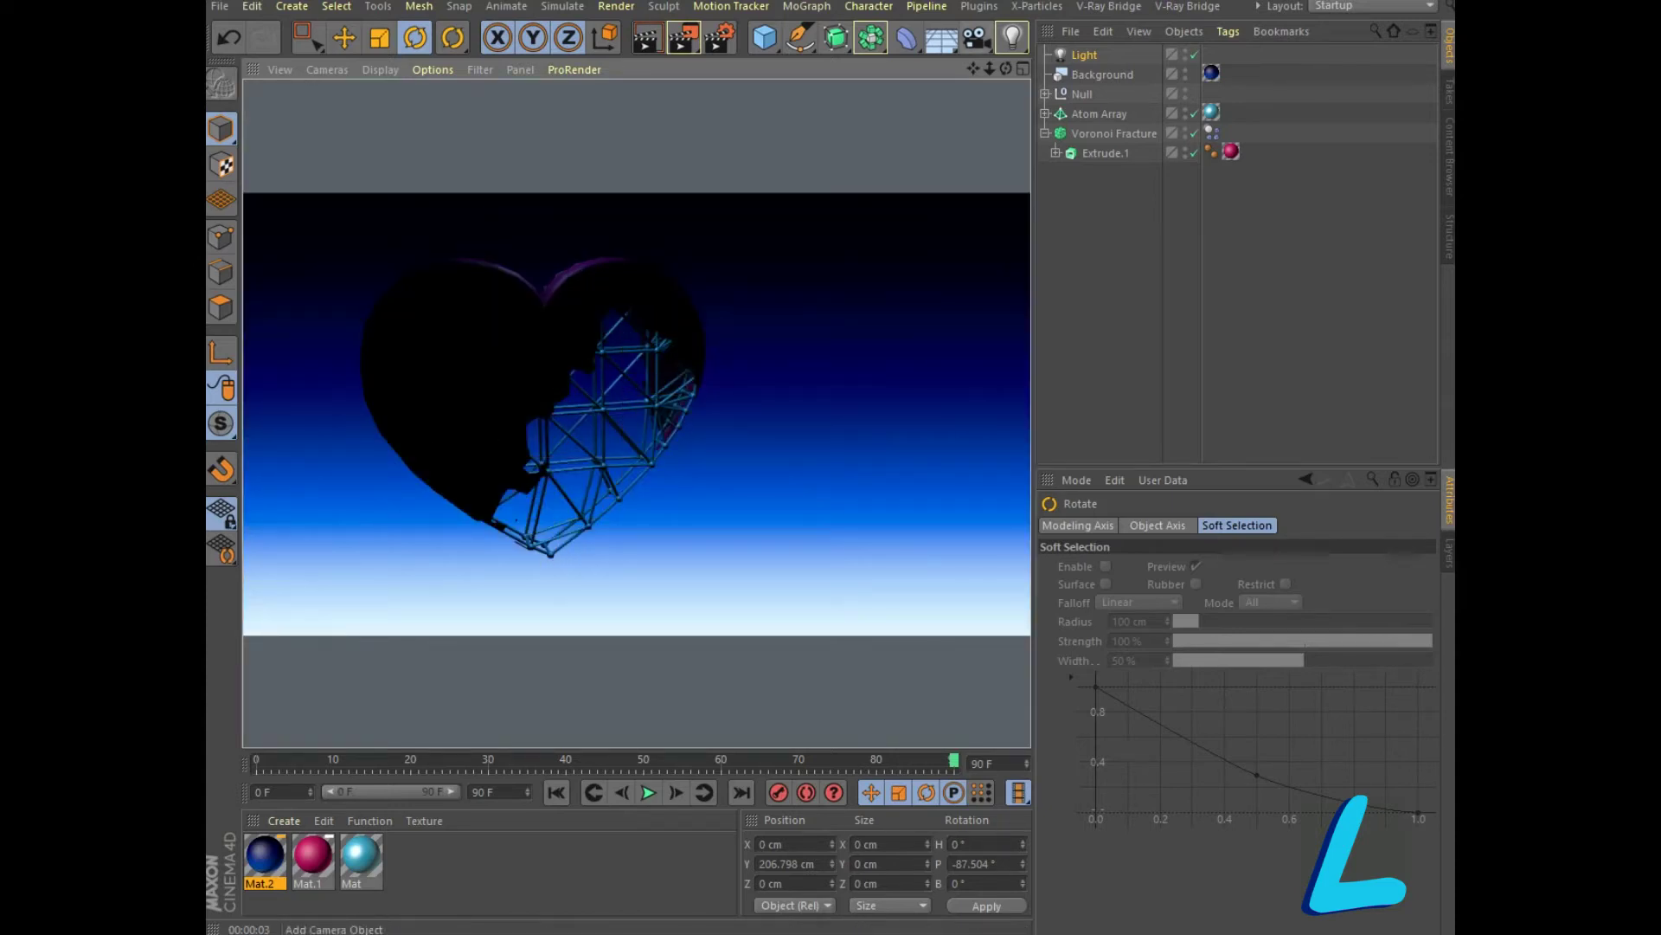
Add a second light, Light.1, move it to X 515.291 cm and test-render the view
left_click(1012, 37)
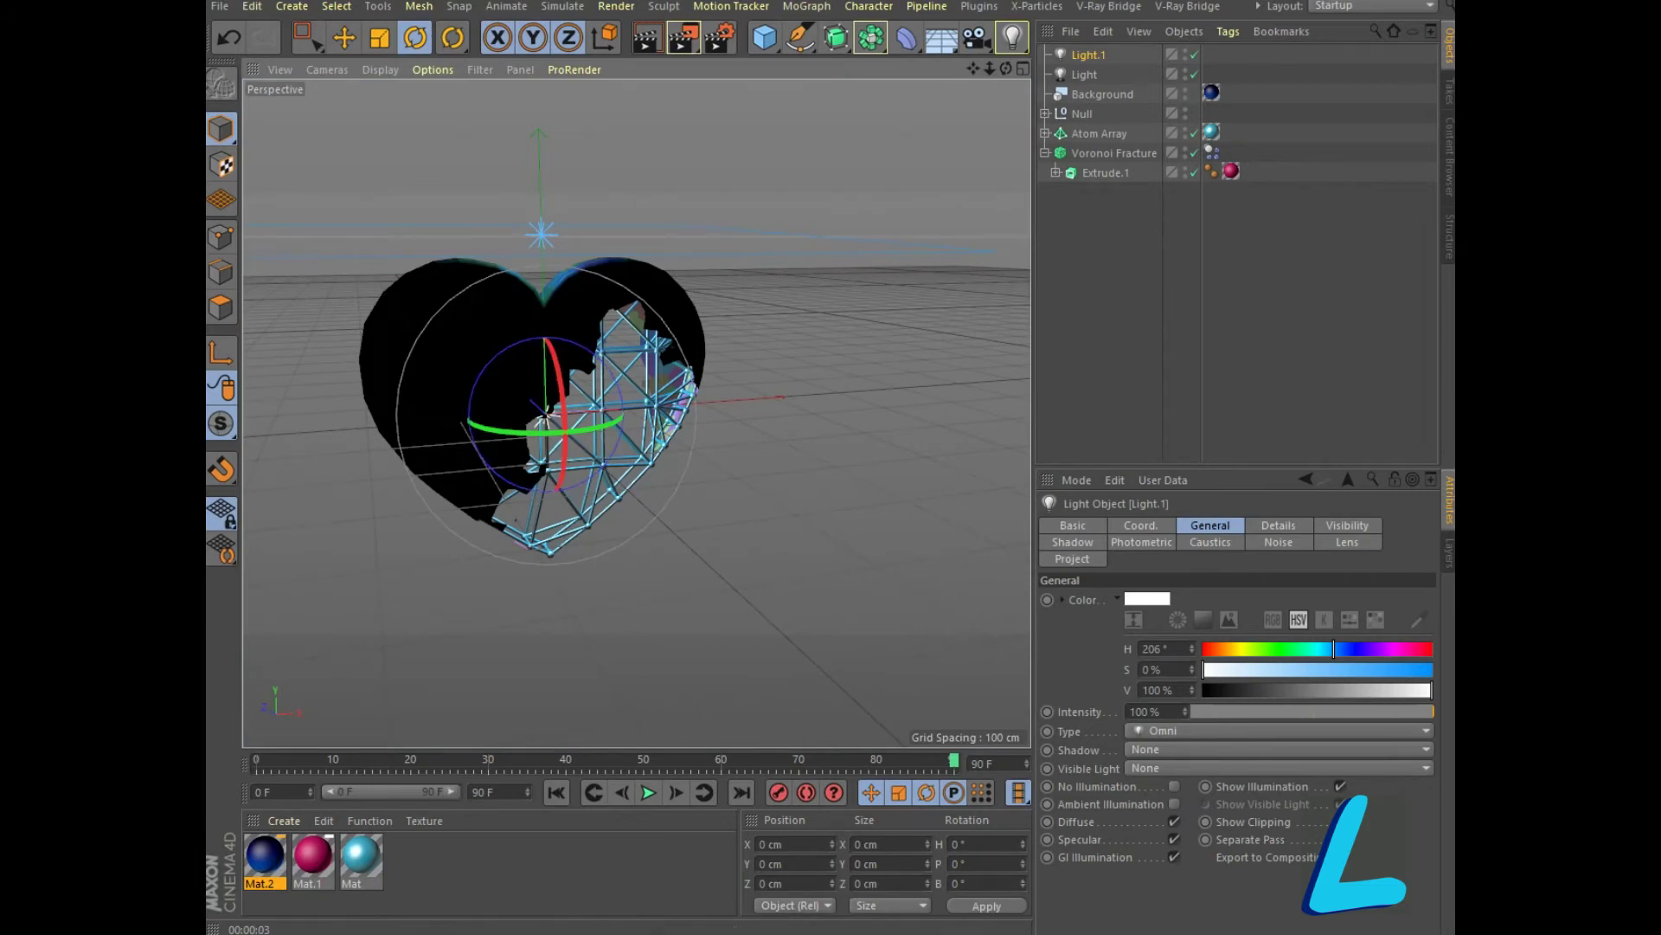
left_click(343, 37)
left_click_drag(660, 404, 1012, 379)
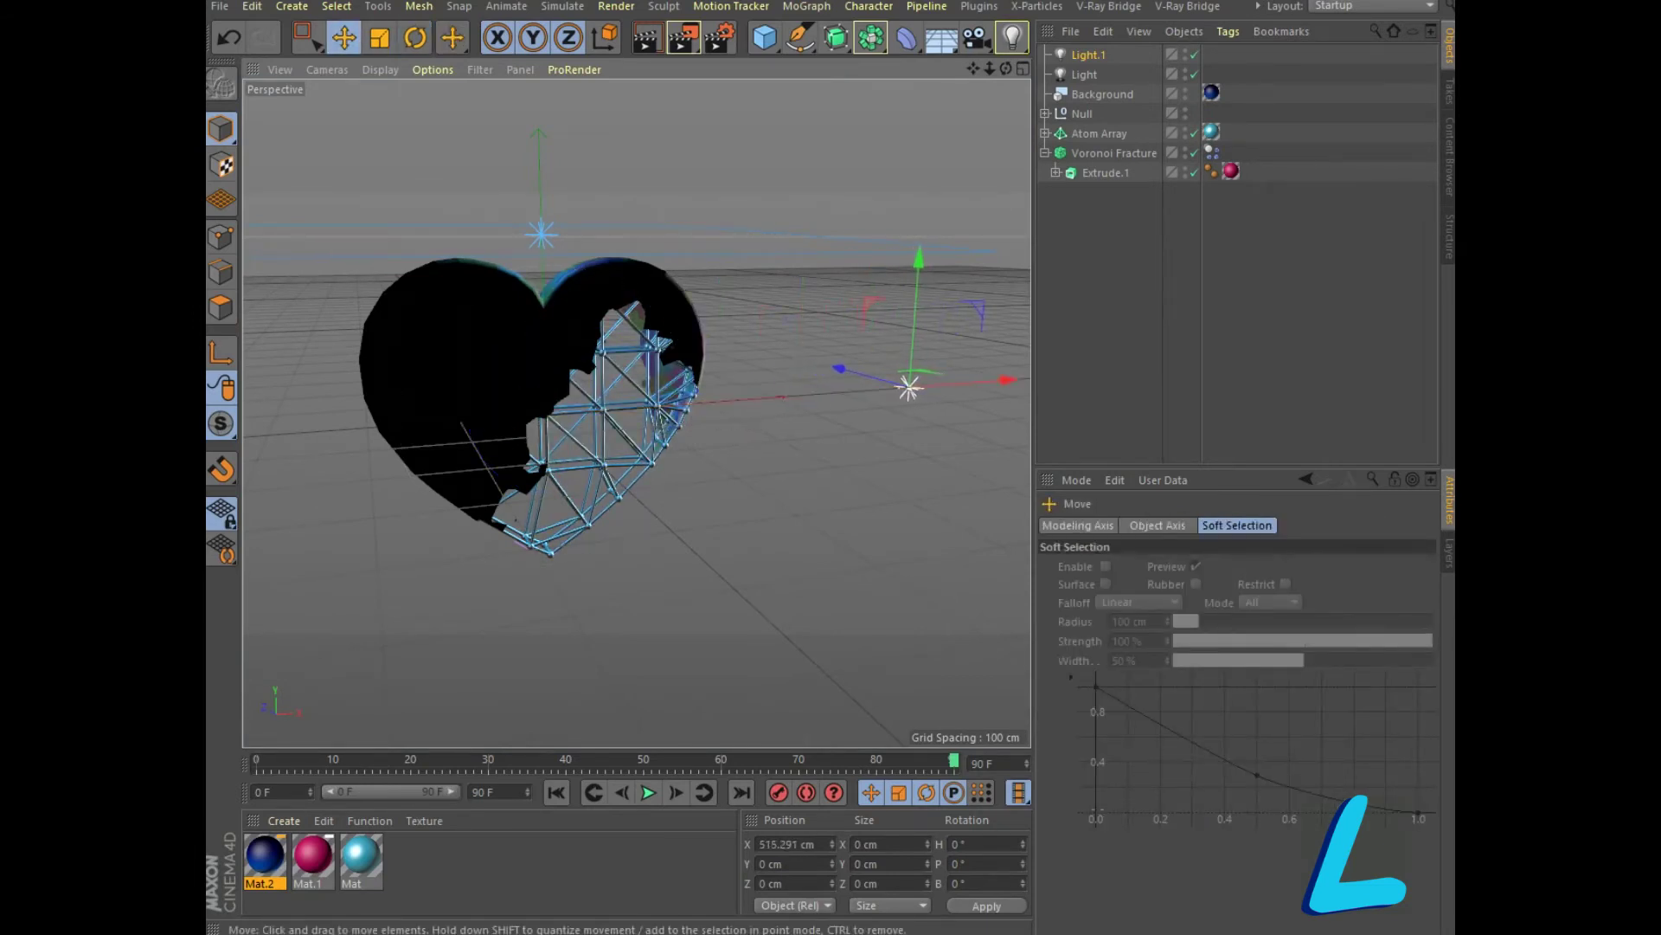
key("shift+r")
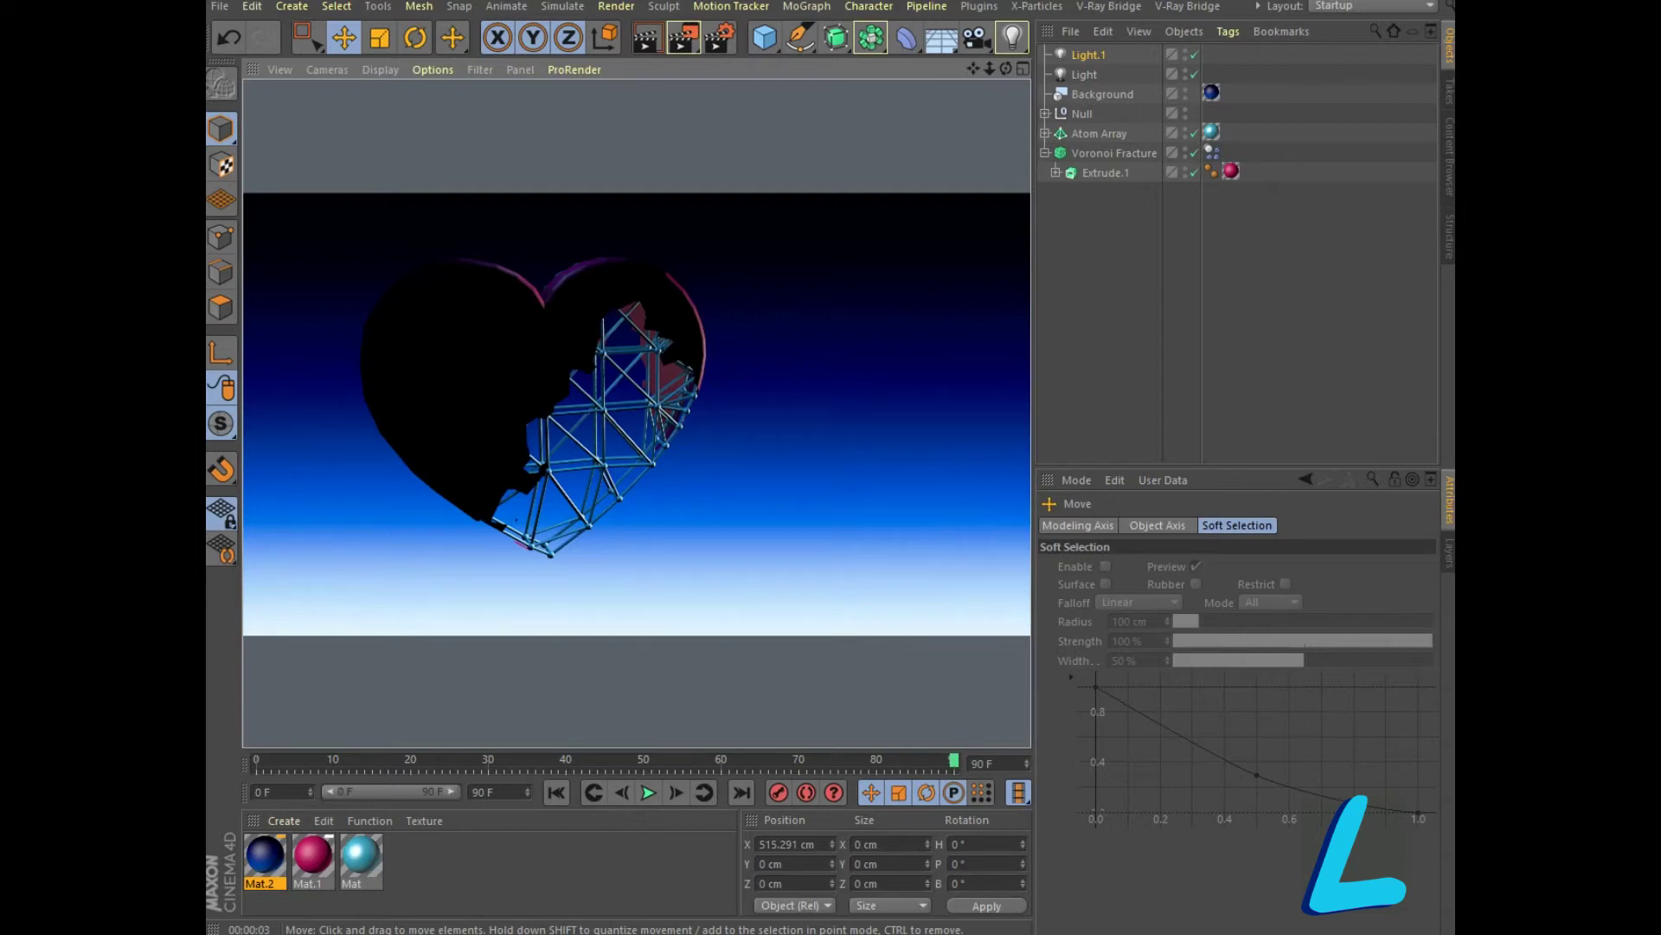
Delete Light.1 and the original Light from the scene
key("Delete")
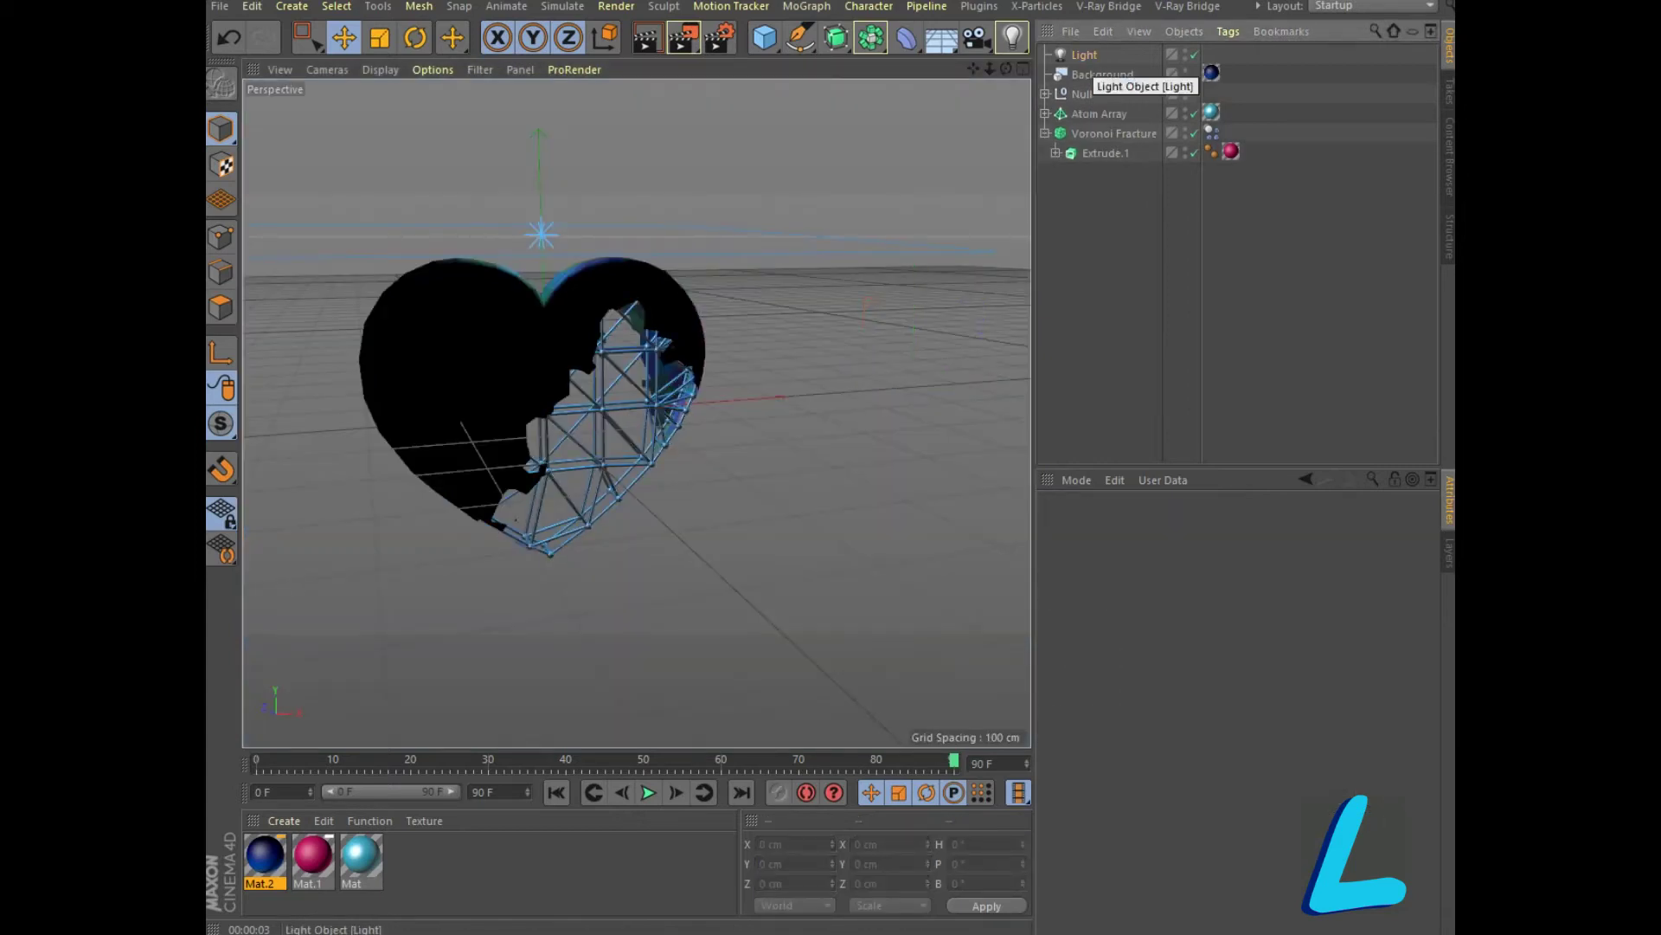
left_click(1084, 54)
key("Delete")
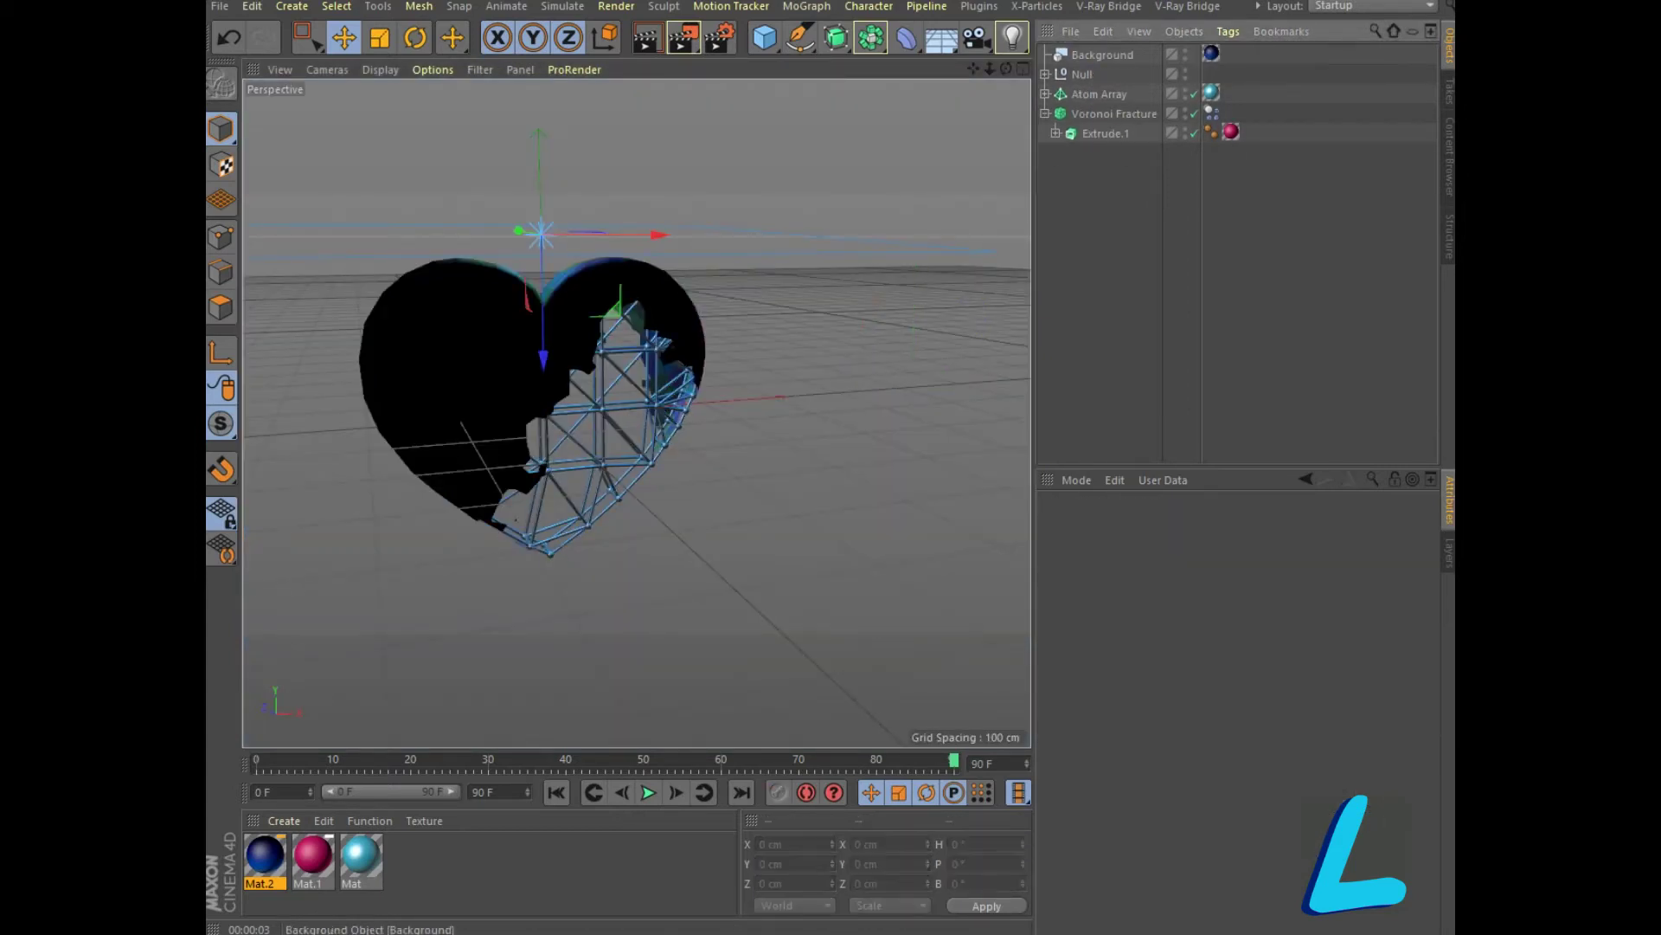
Make Mat.1 red (H 5°, S 93%, V 69%) and play the shatter animation from the start
left_click(648, 38)
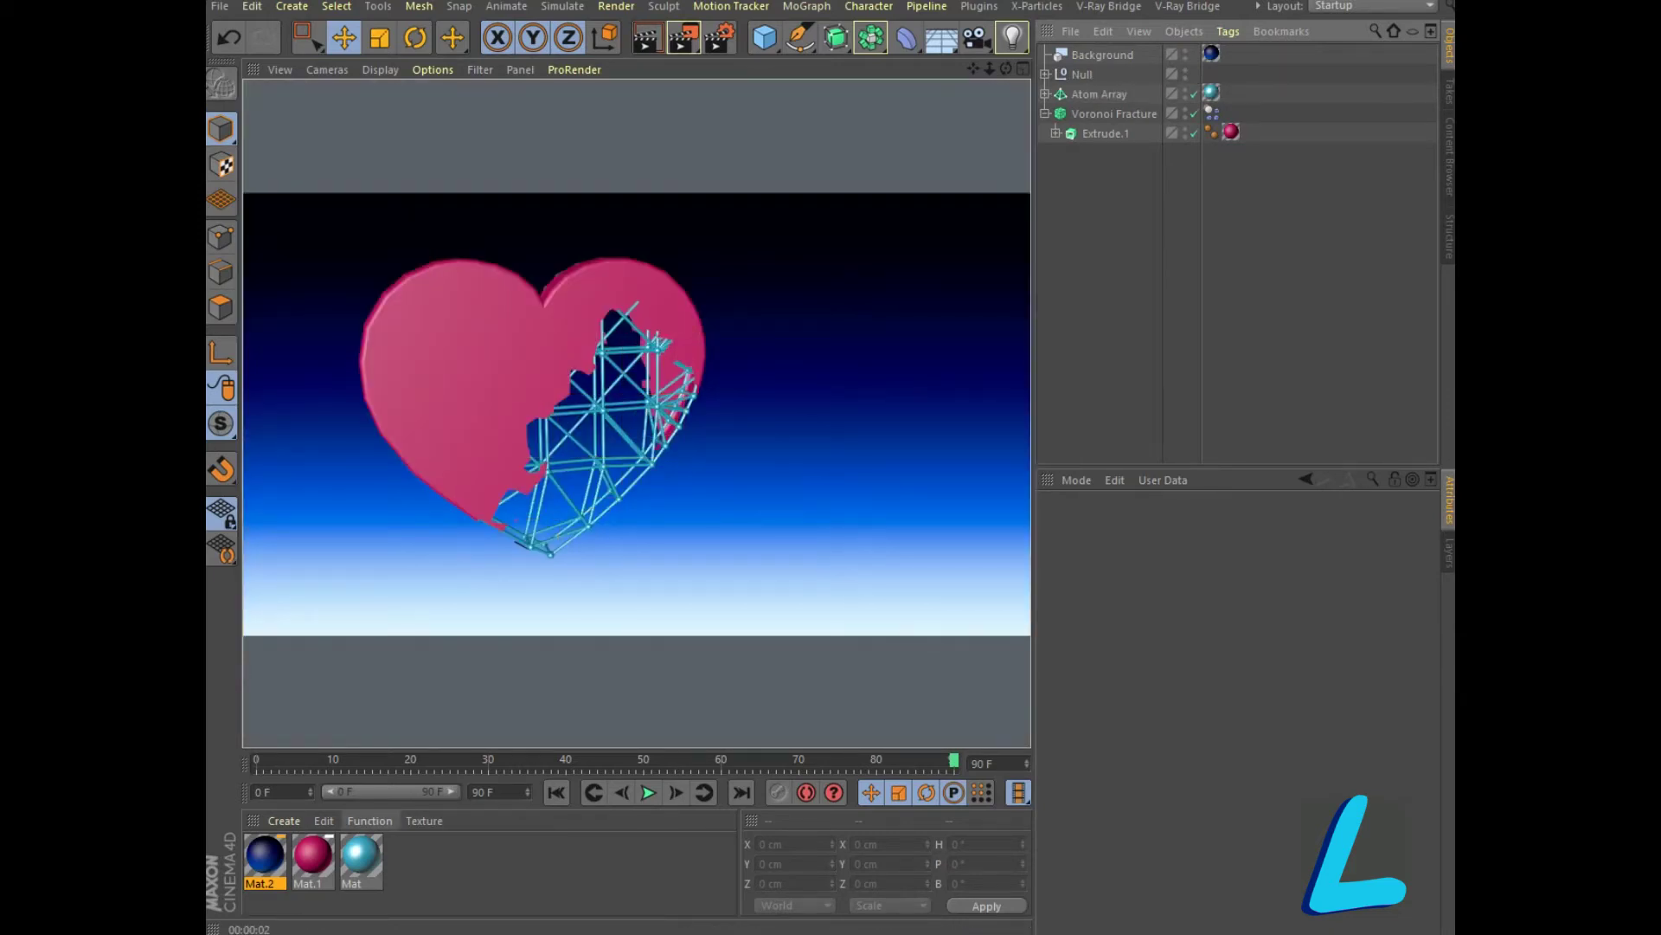
double_click(313, 855)
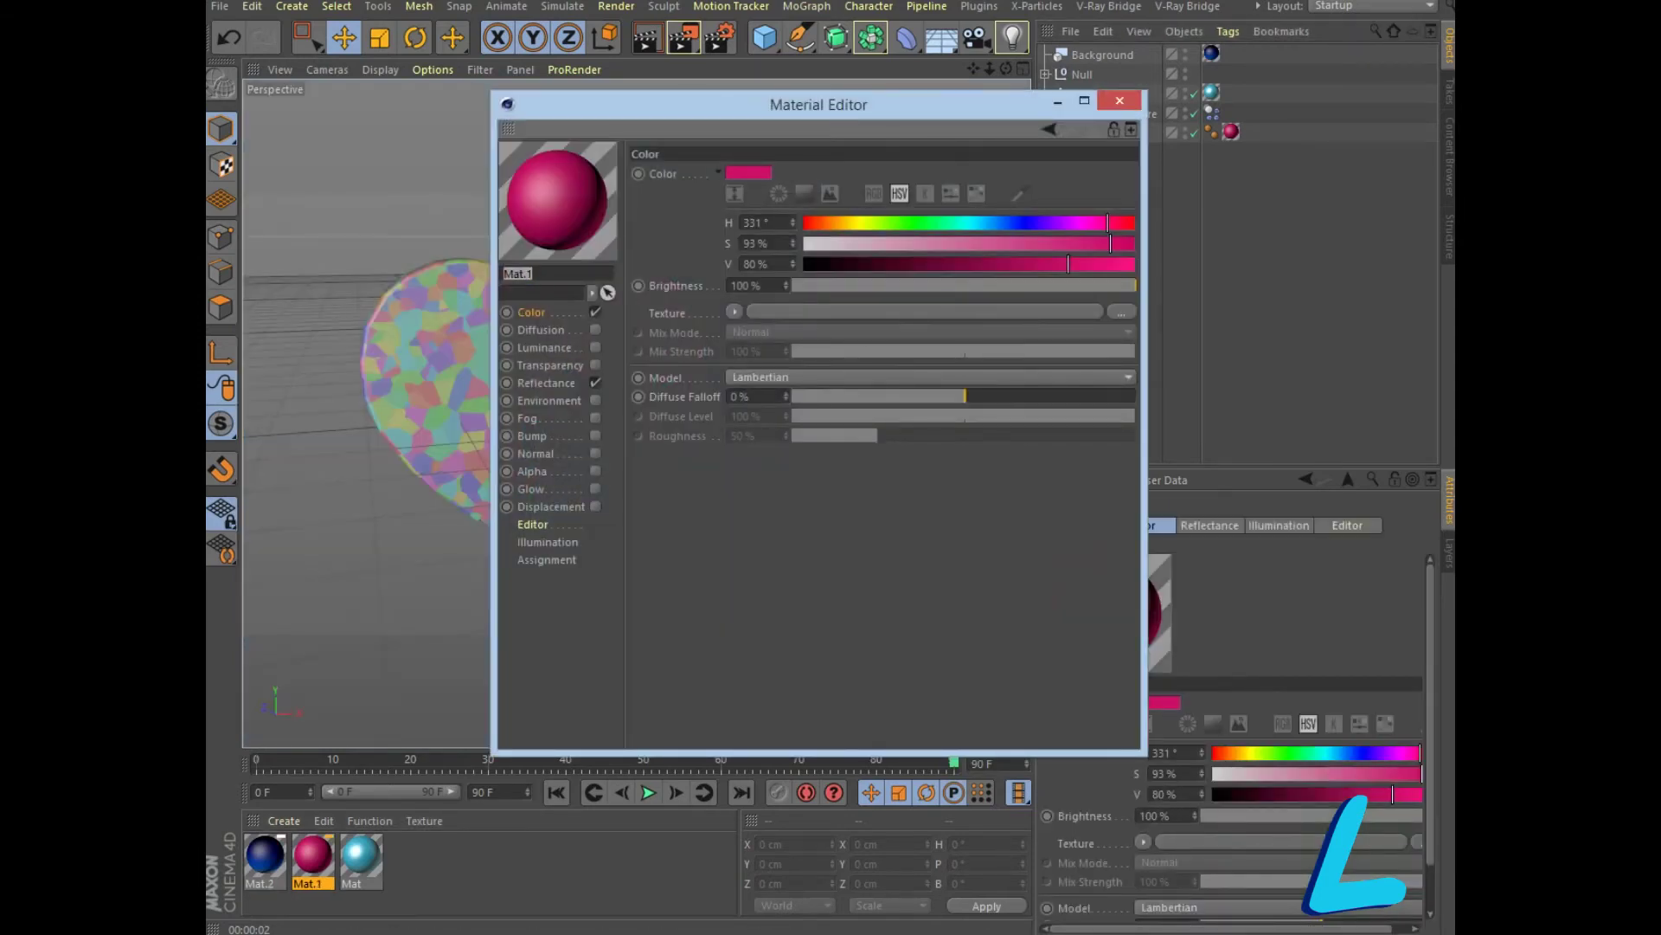
left_click_drag(1068, 264, 915, 264)
left_click(820, 223)
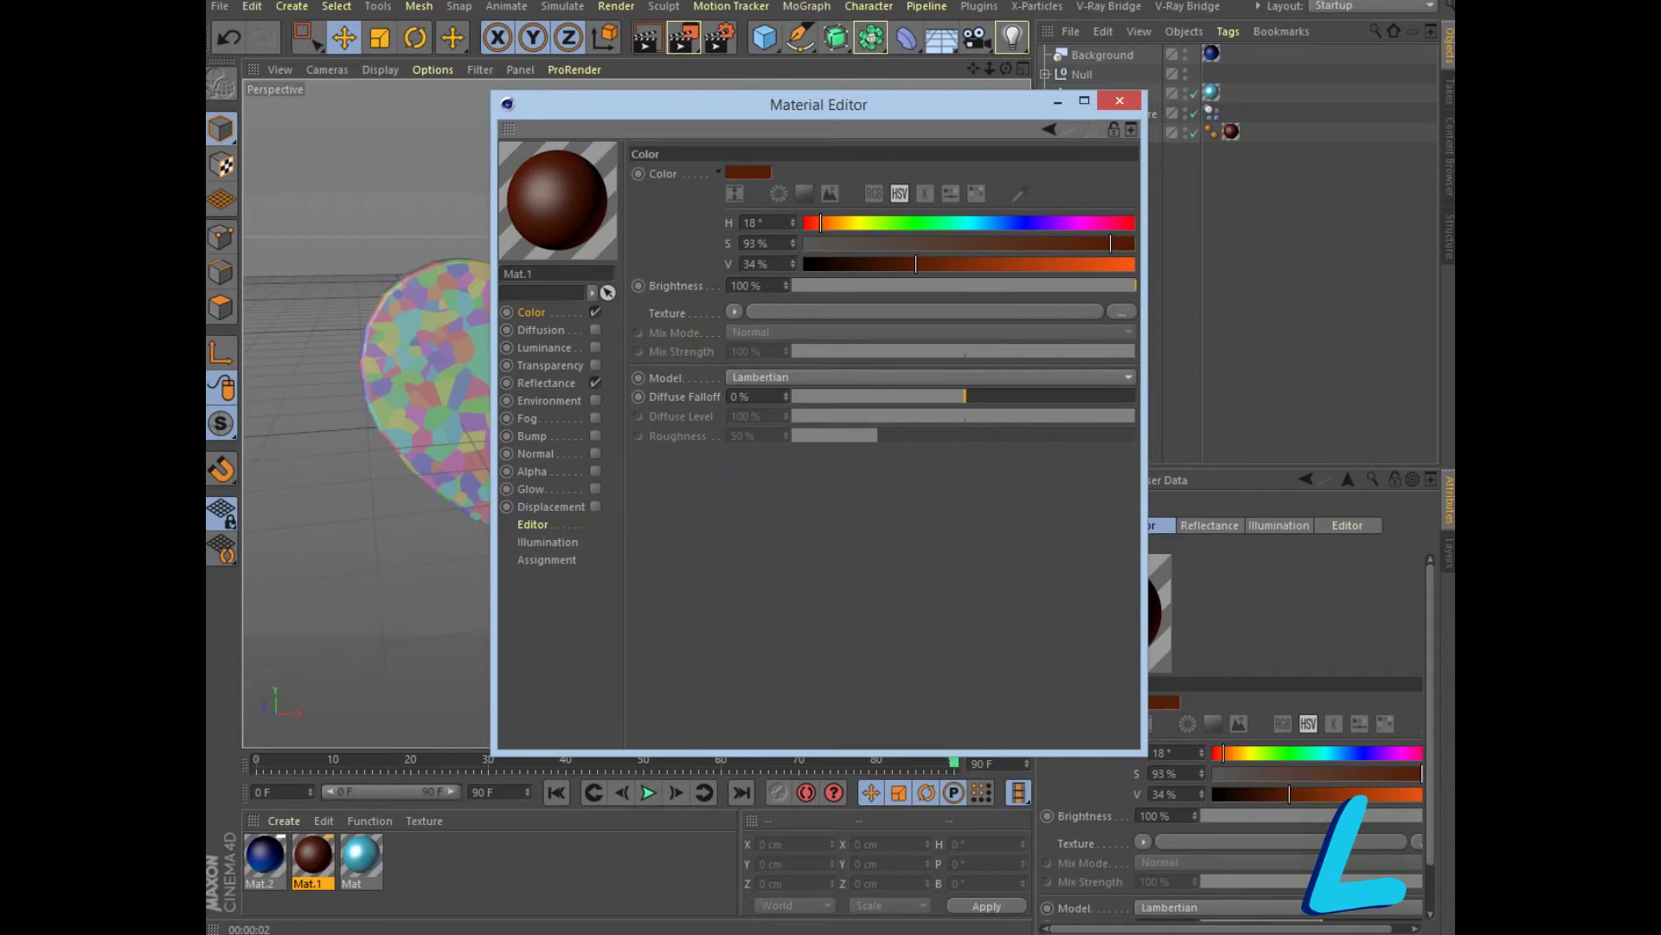
left_click_drag(915, 264, 966, 264)
left_click_drag(820, 222, 808, 222)
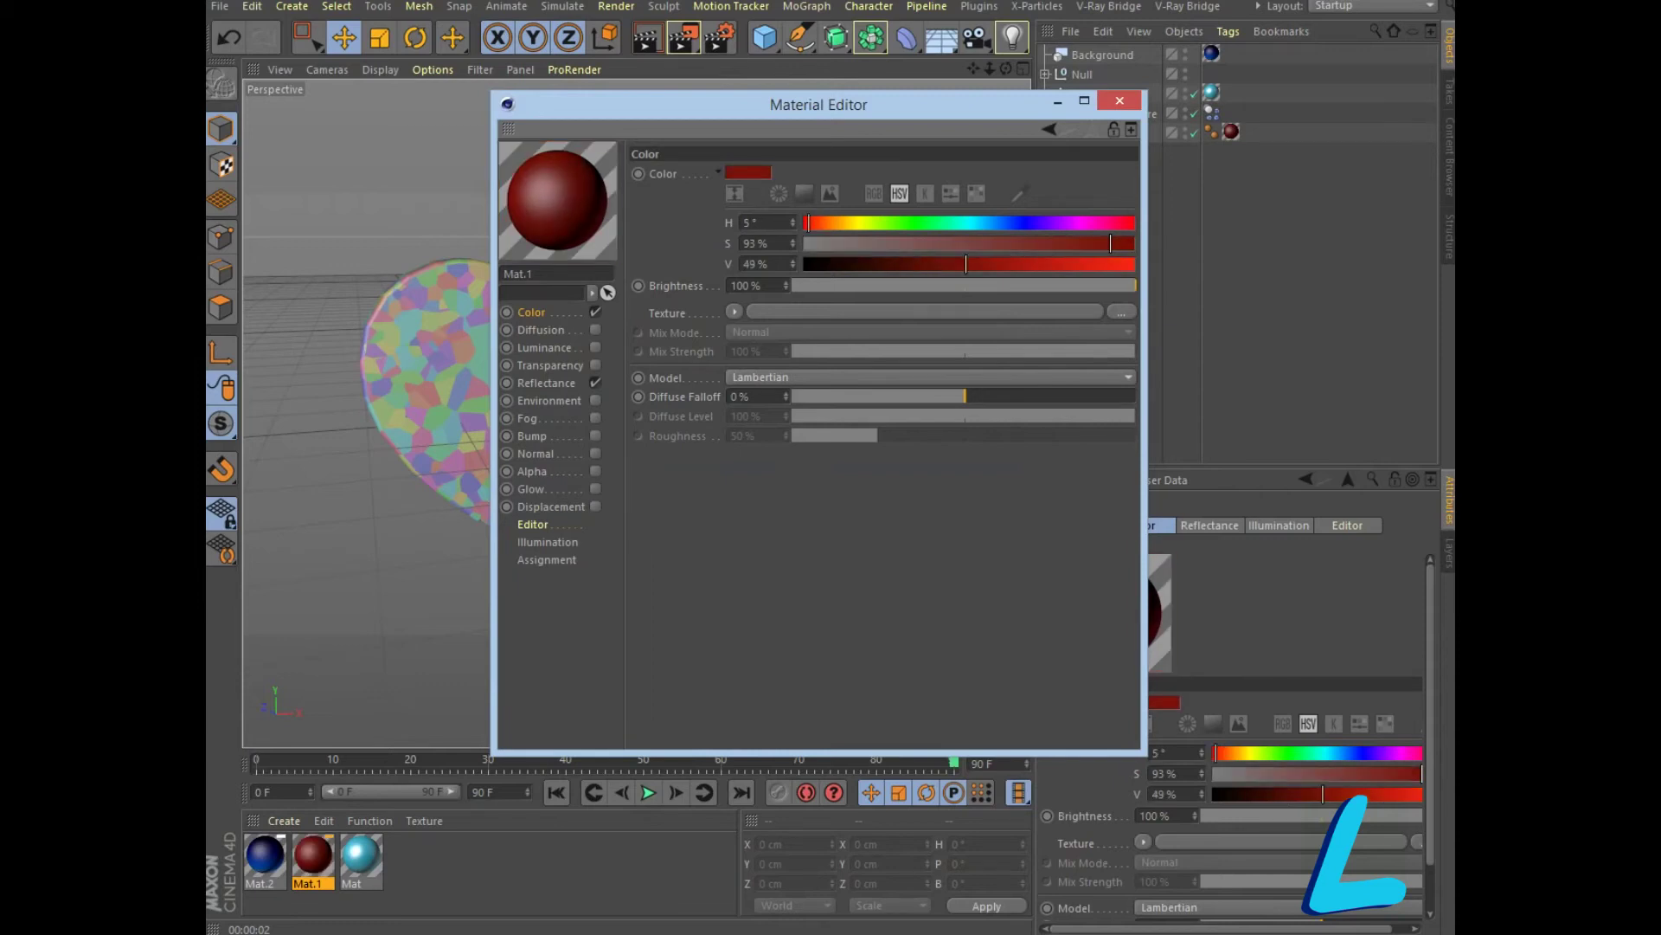
left_click_drag(966, 264, 1032, 264)
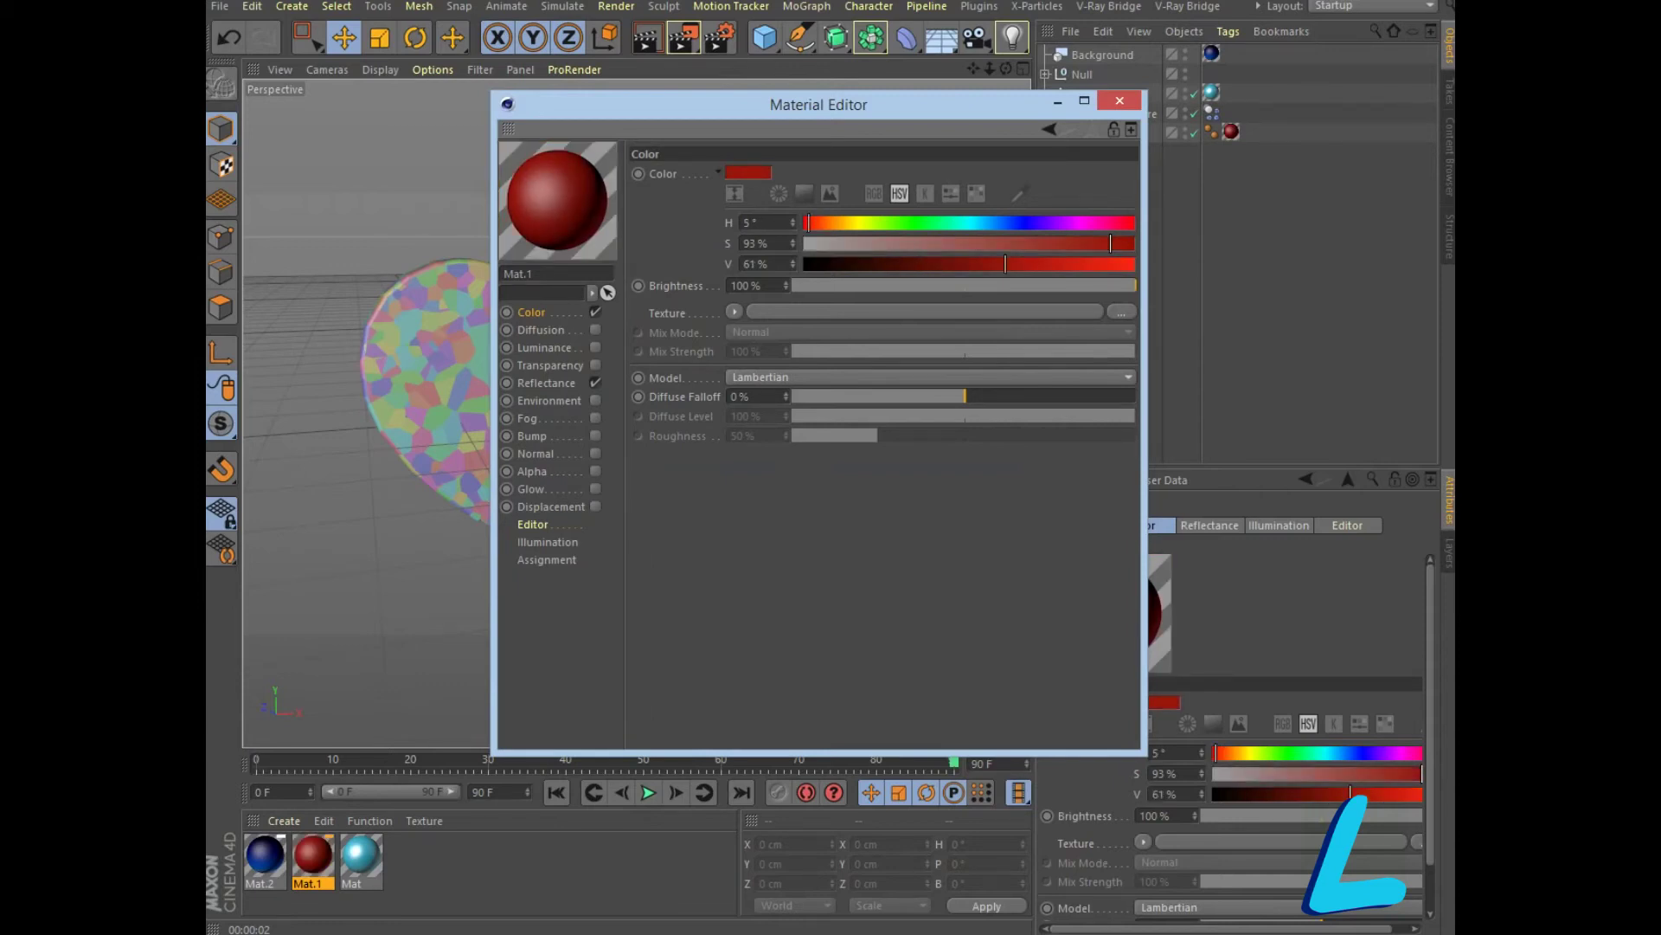
left_click(1119, 101)
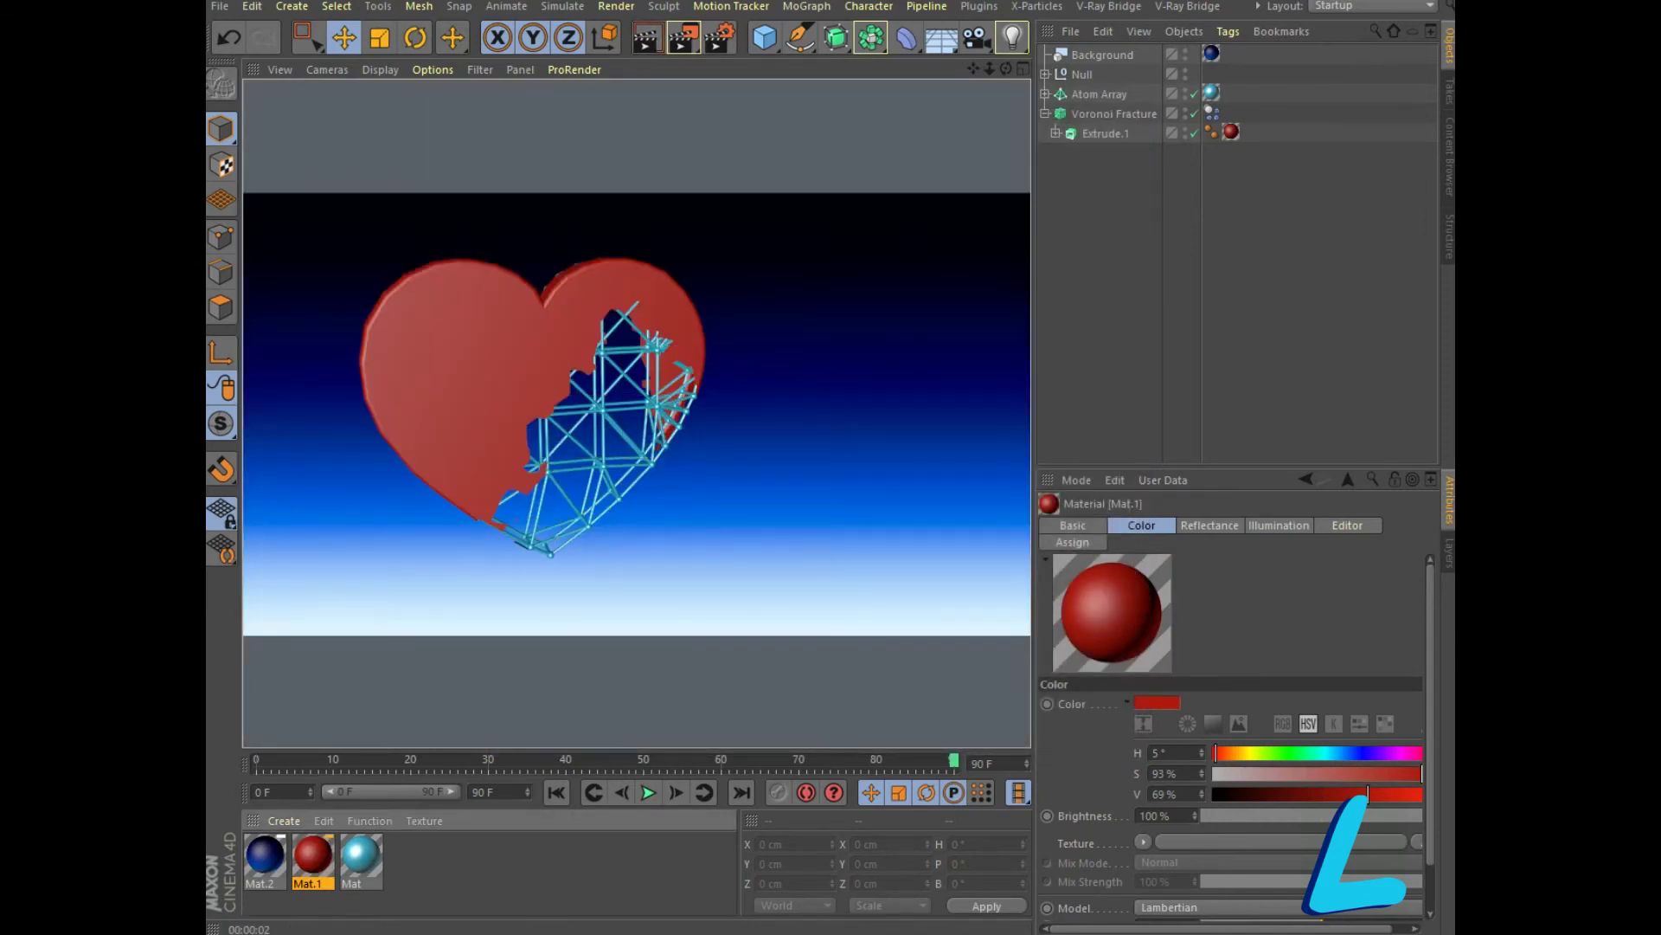
left_click(556, 792)
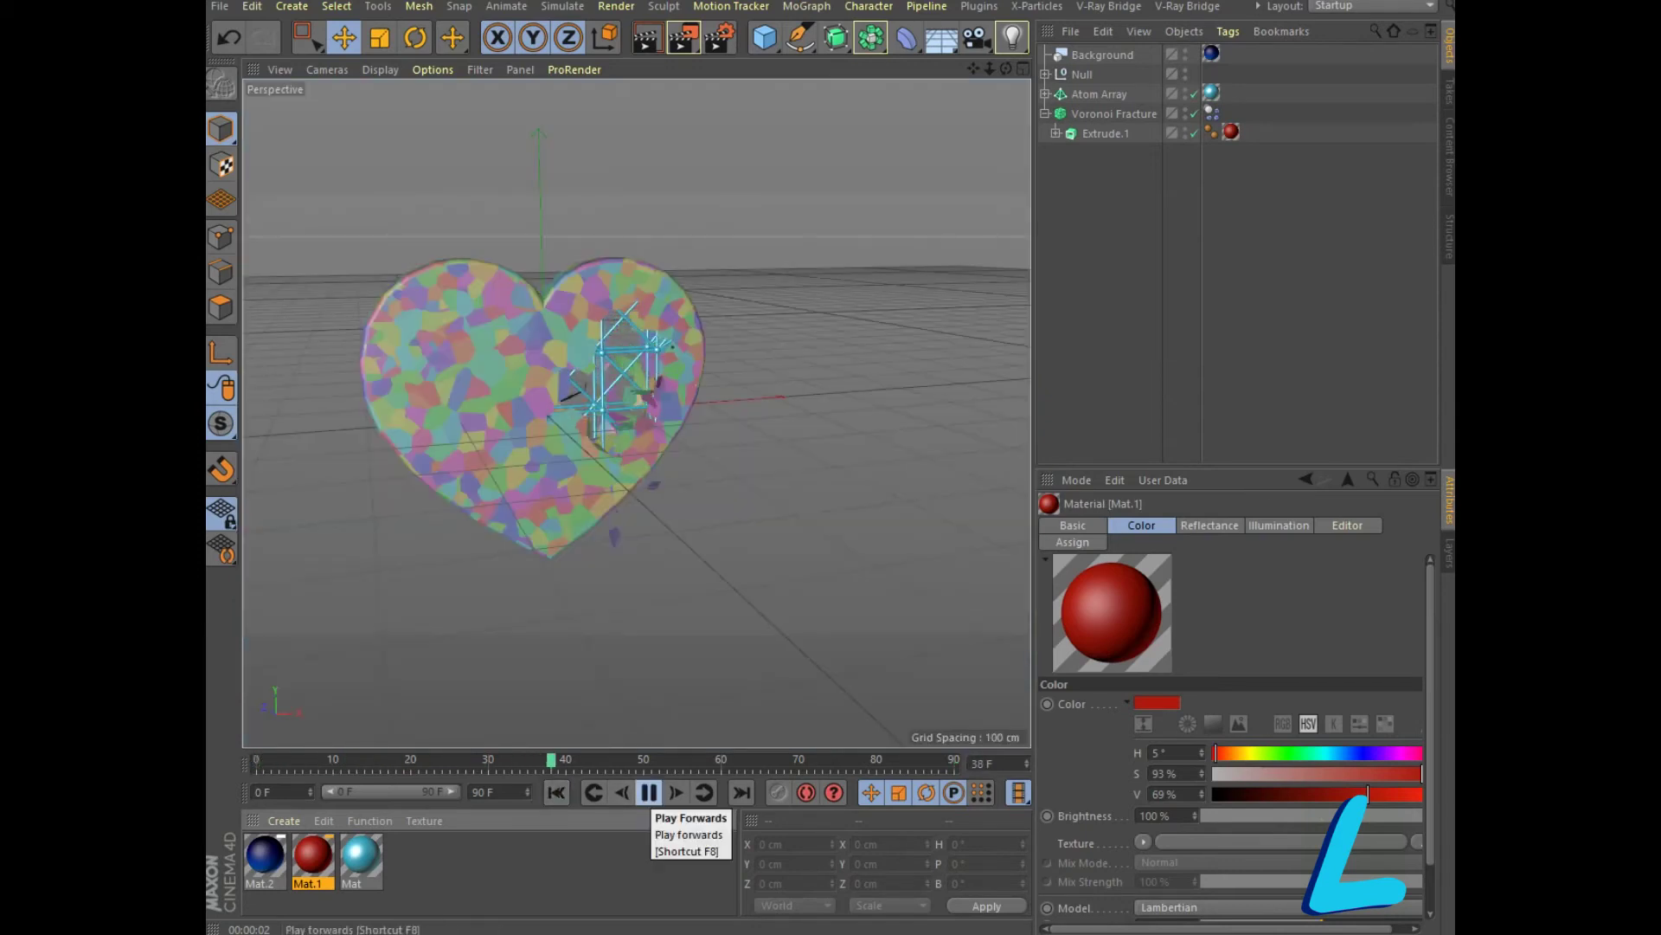
Stop playback at frame 40, render it, and place a Subdivision Surface inside Voronoi Fracture
left_click(649, 793)
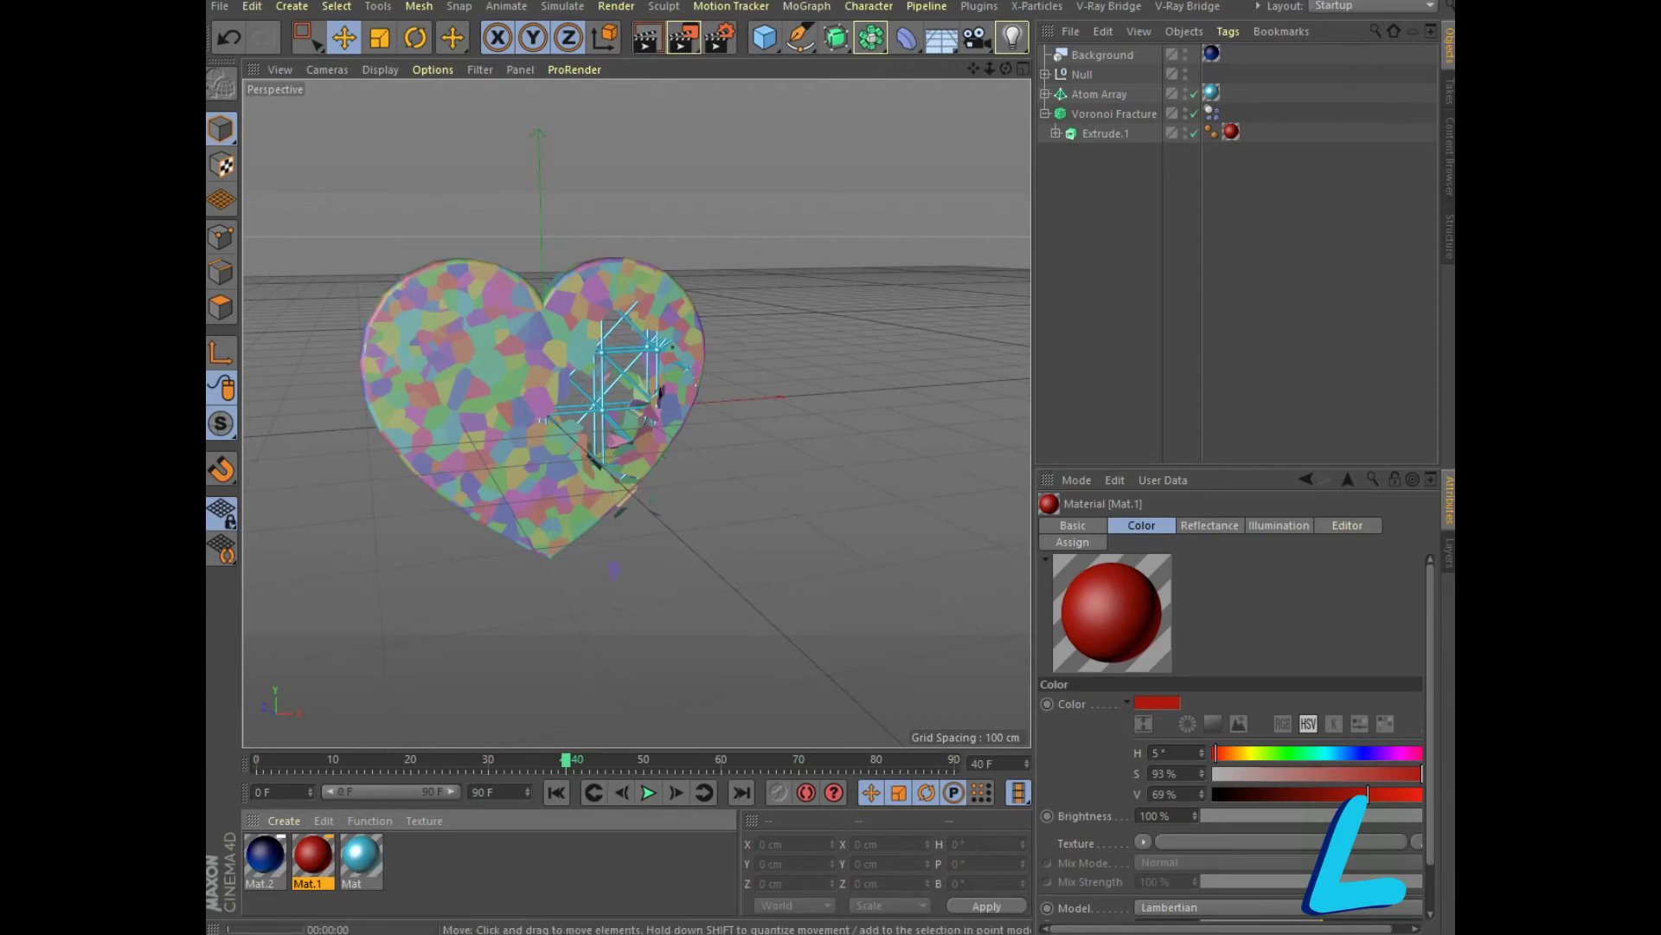
key("ctrl+r")
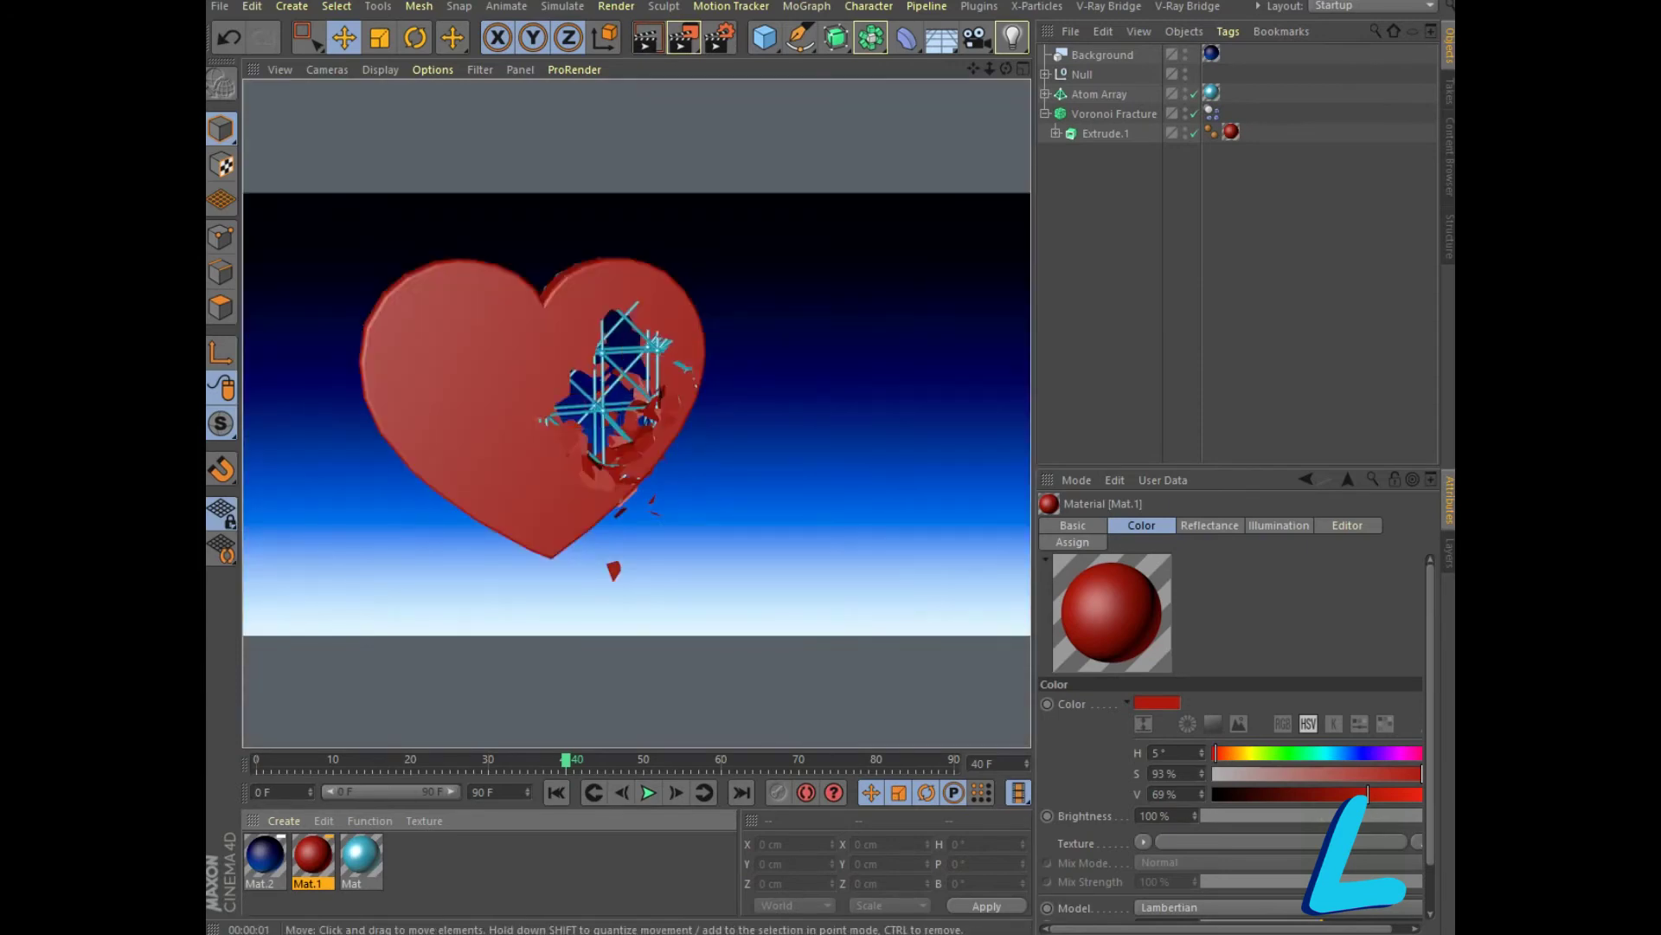
left_click(836, 37)
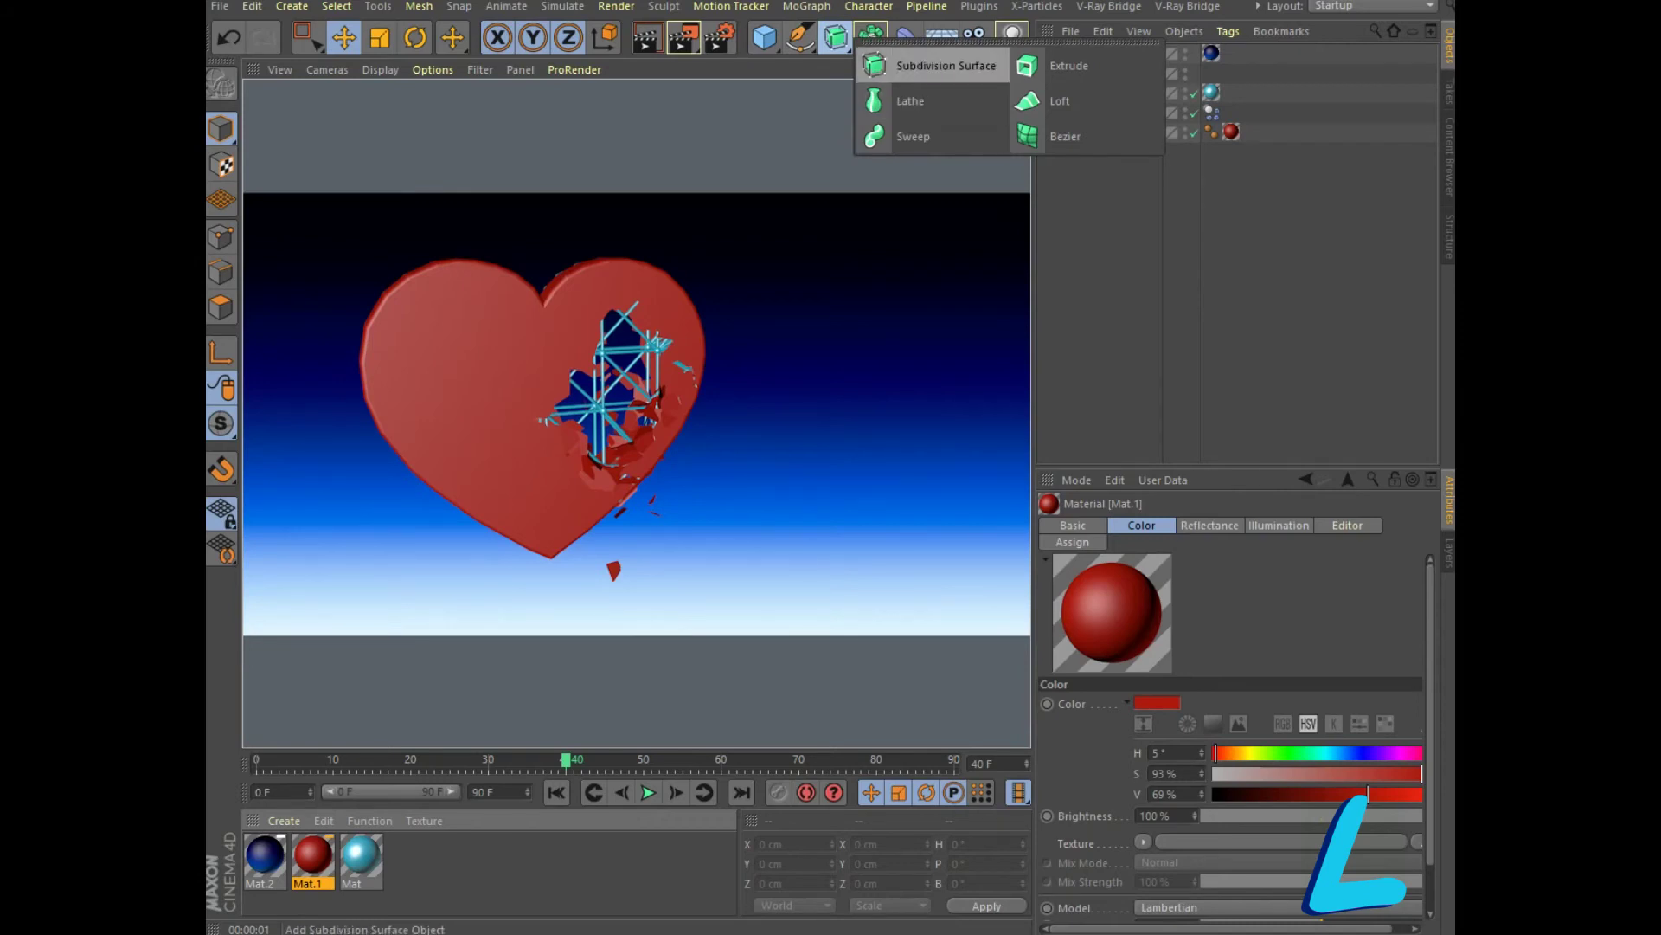
left_click(917, 66)
left_click_drag(1121, 55, 1125, 134)
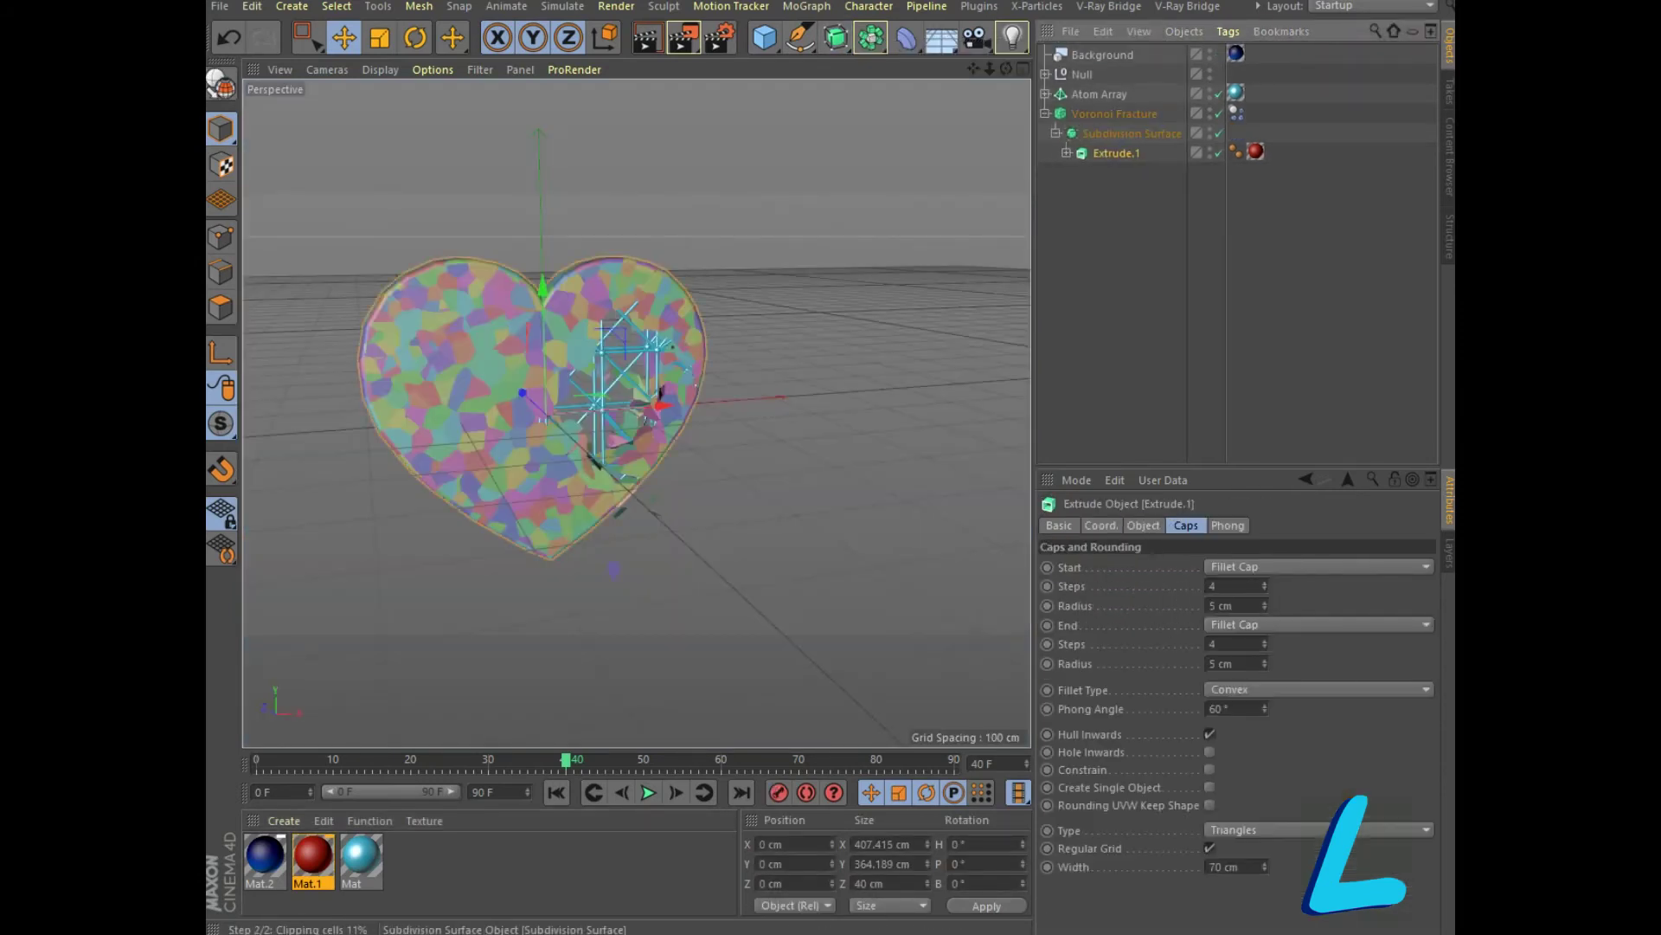
Render the smoothed heart, orbit around it, and open the Render Settings
left_click(647, 37)
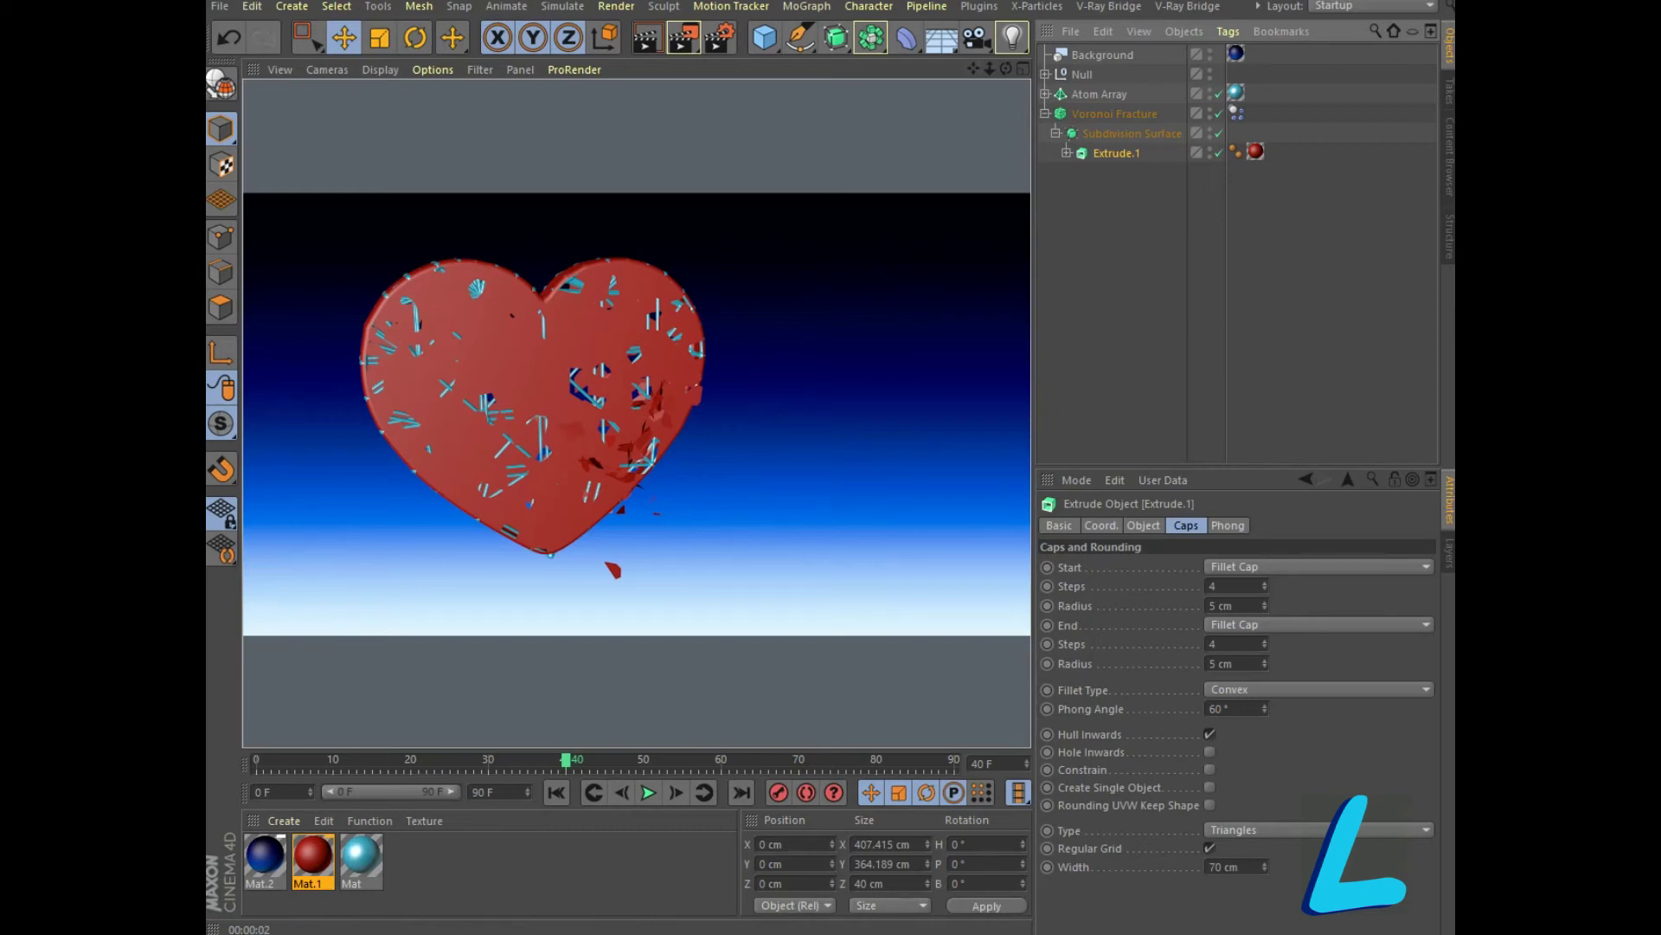
left_click_drag(605, 415, 636, 414, "alt")
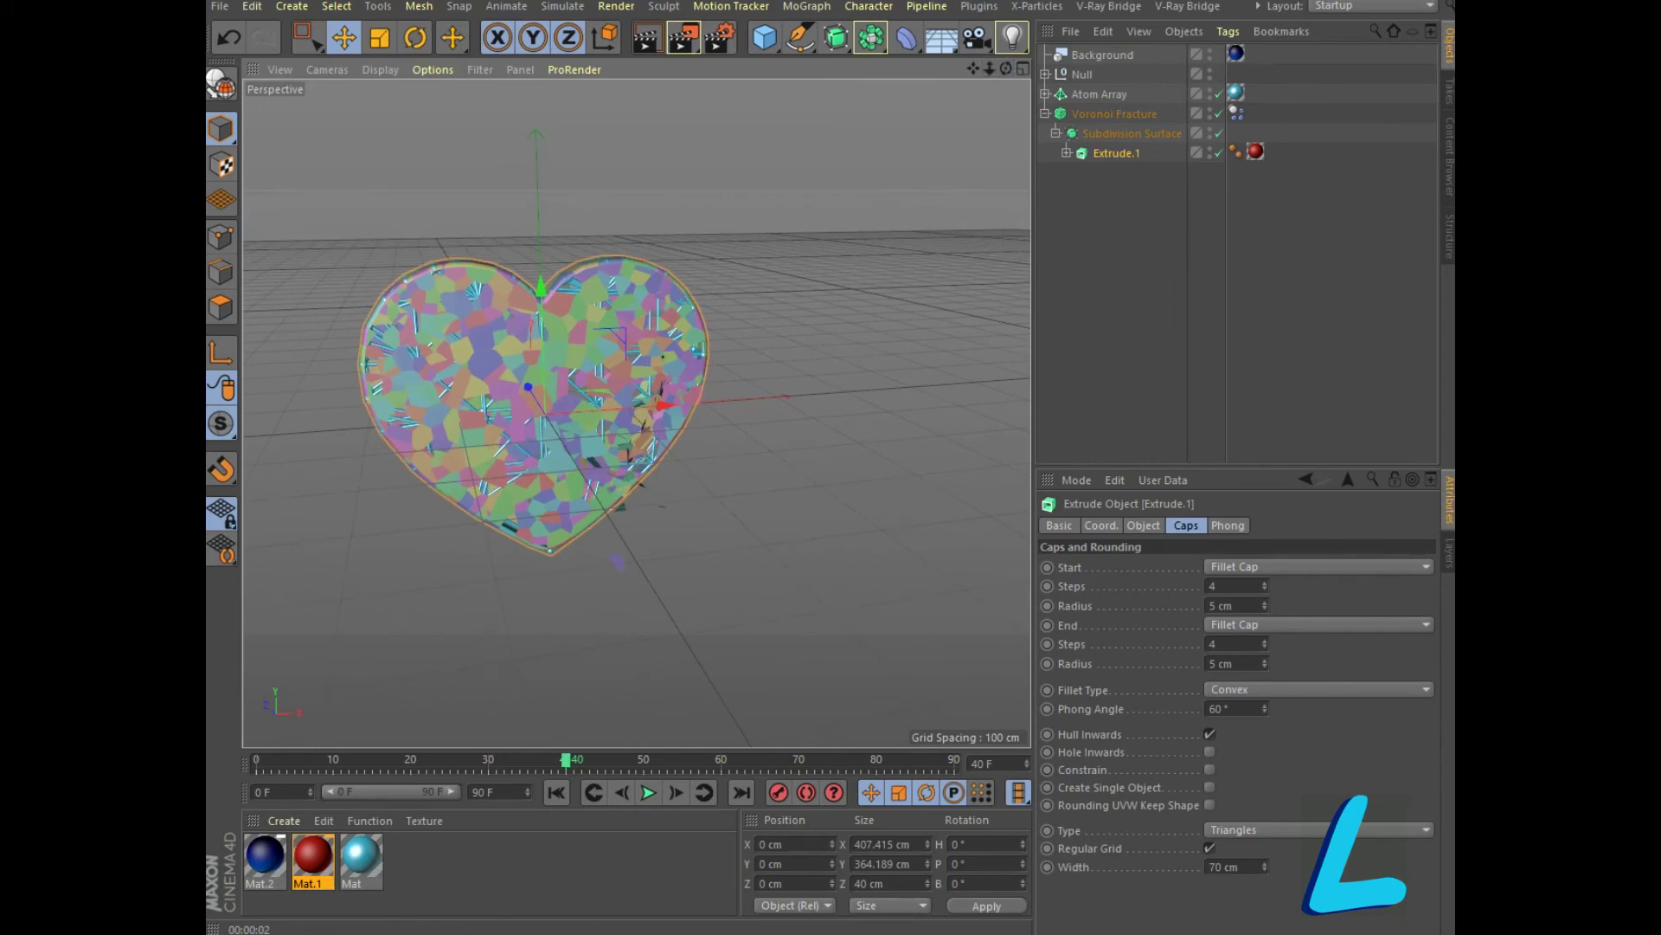
left_click(718, 37)
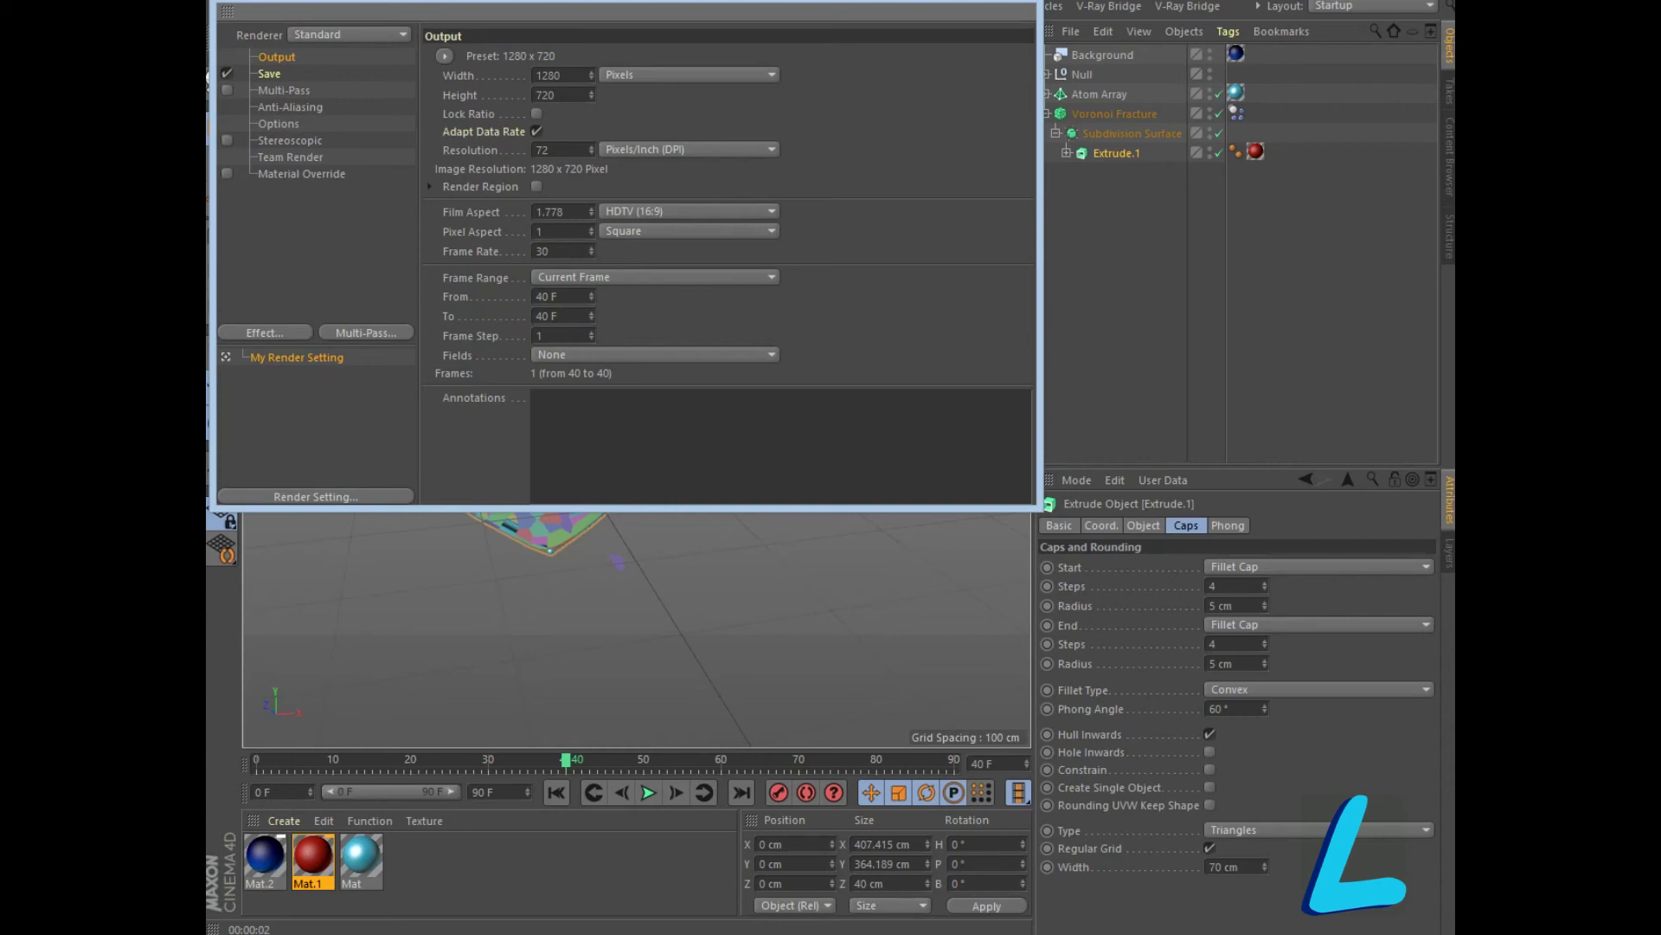
Set the frame range to All Frames (0–90) and the output format to MP4
left_click(655, 277)
left_click(571, 330)
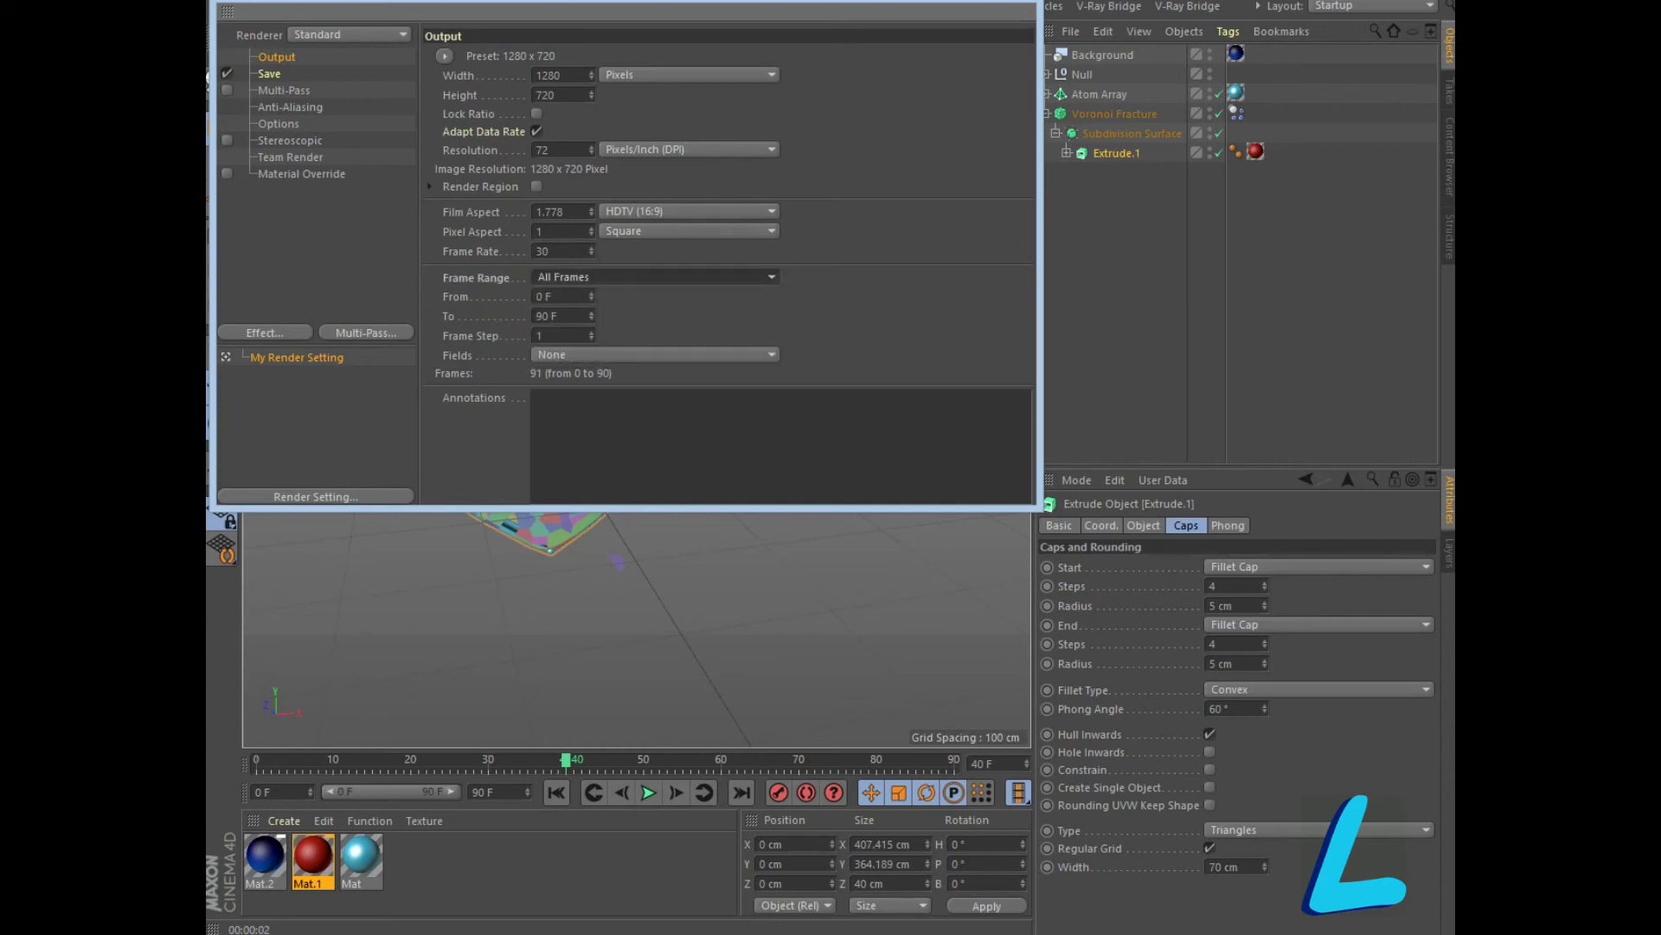
left_click(269, 73)
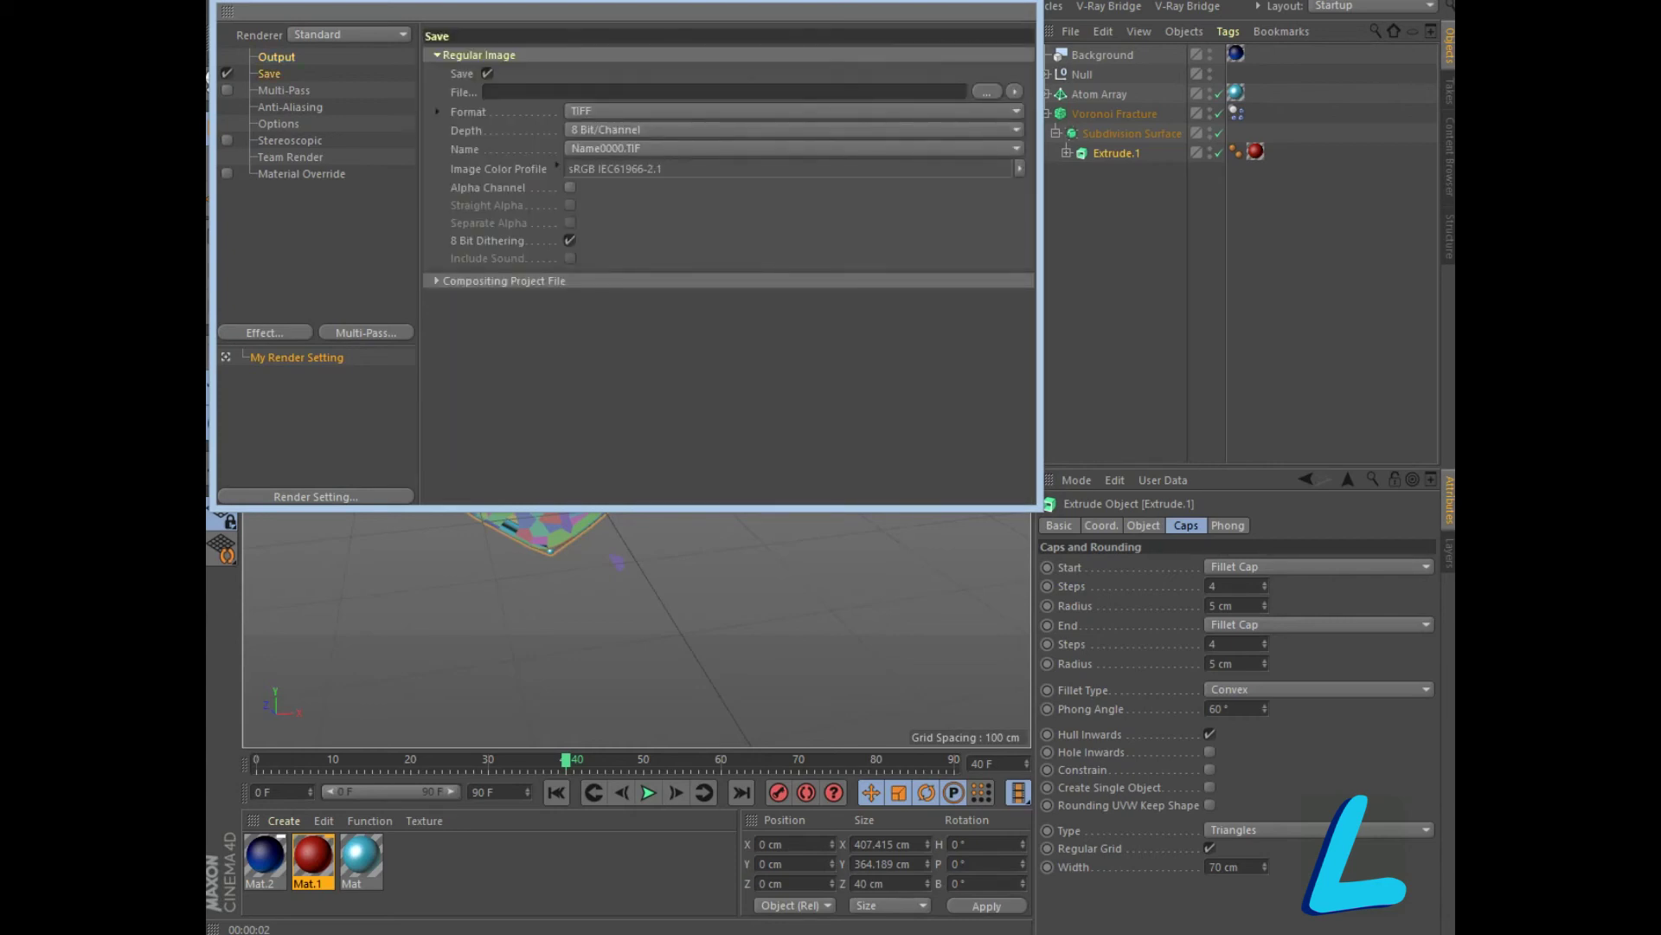
left_click(793, 111)
left_click(606, 510)
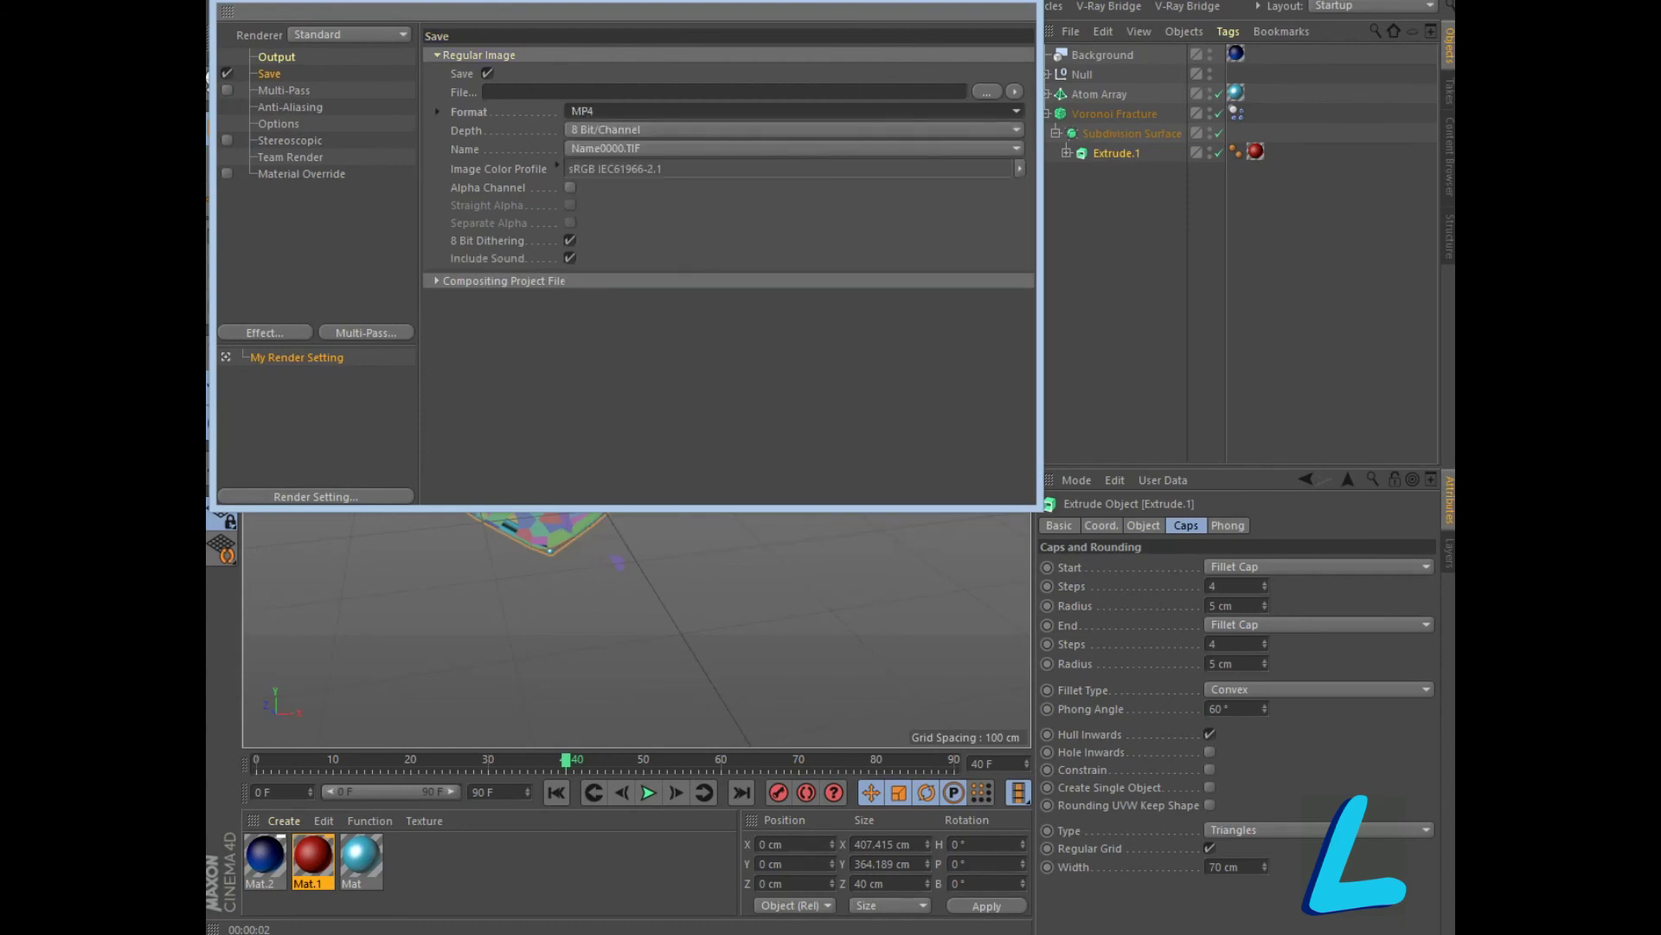
Render the full animation to the Picture Viewer, continuing without a saved file name
left_click(226, 11)
left_click(286, 317)
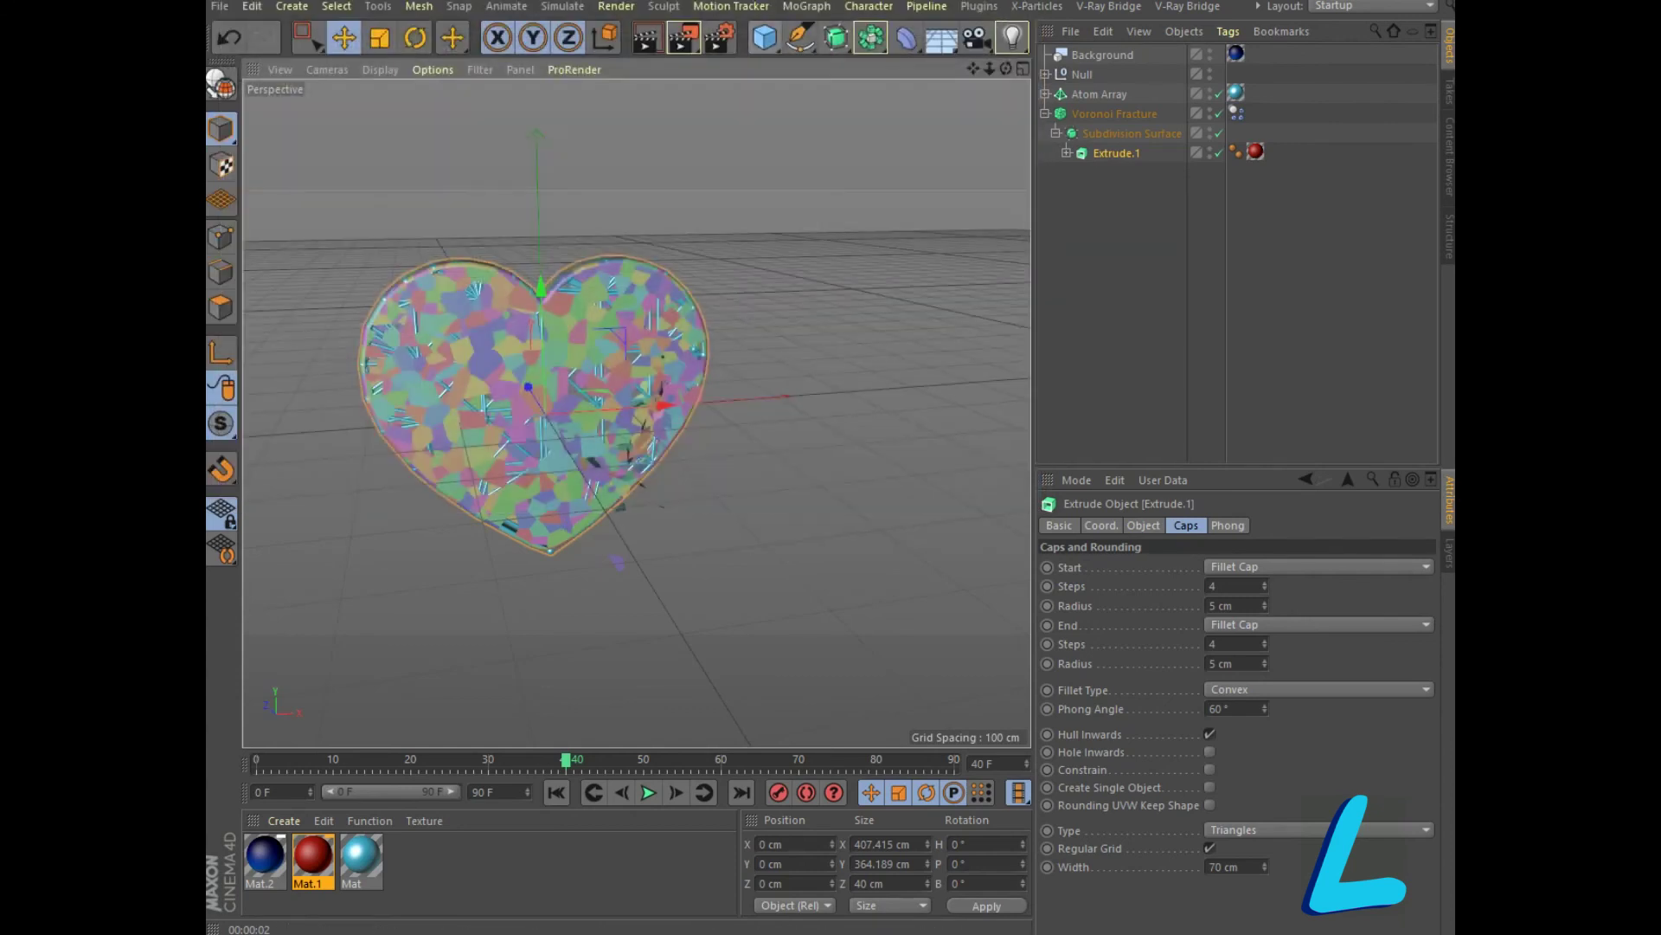
left_click(683, 37)
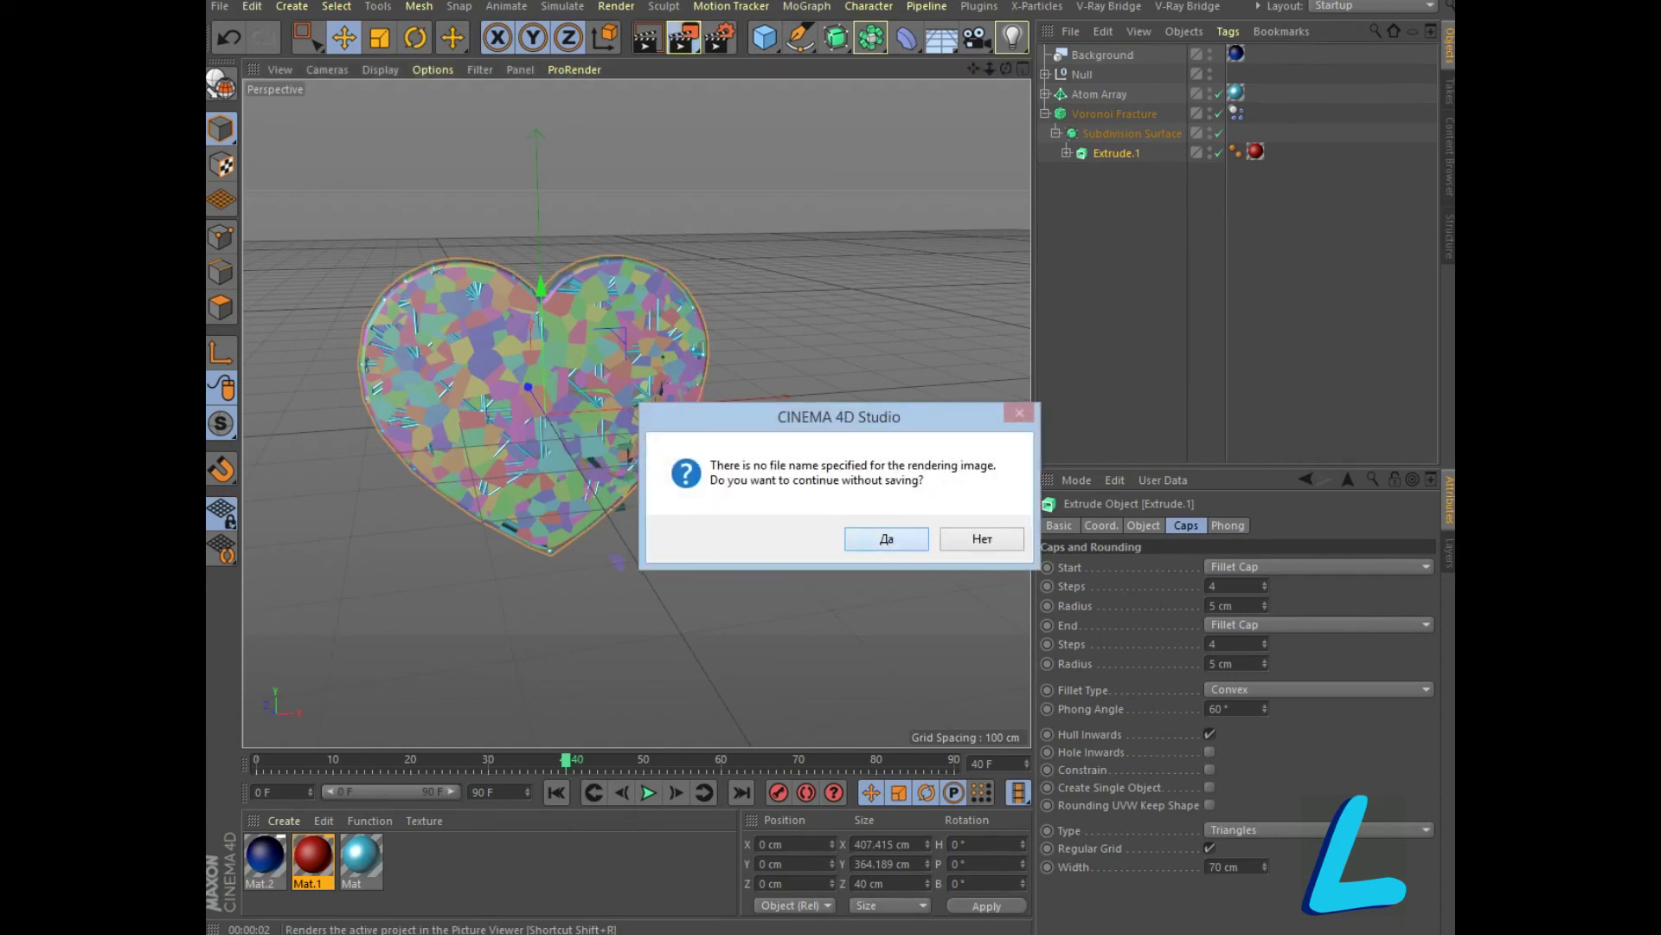
key("Return")
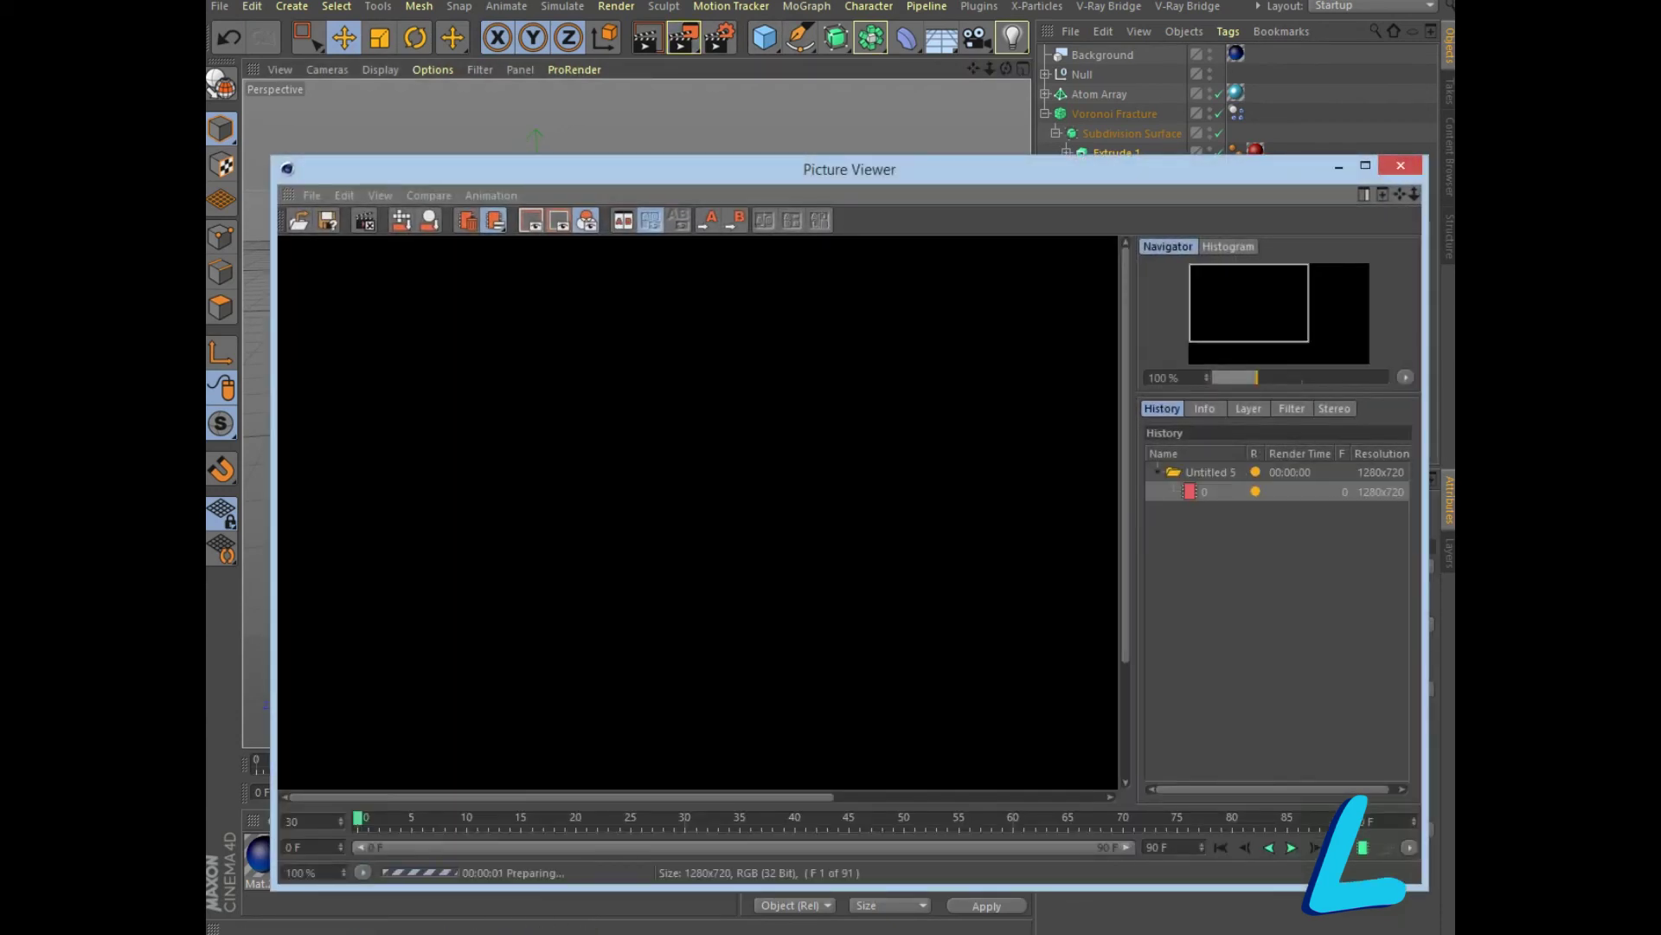